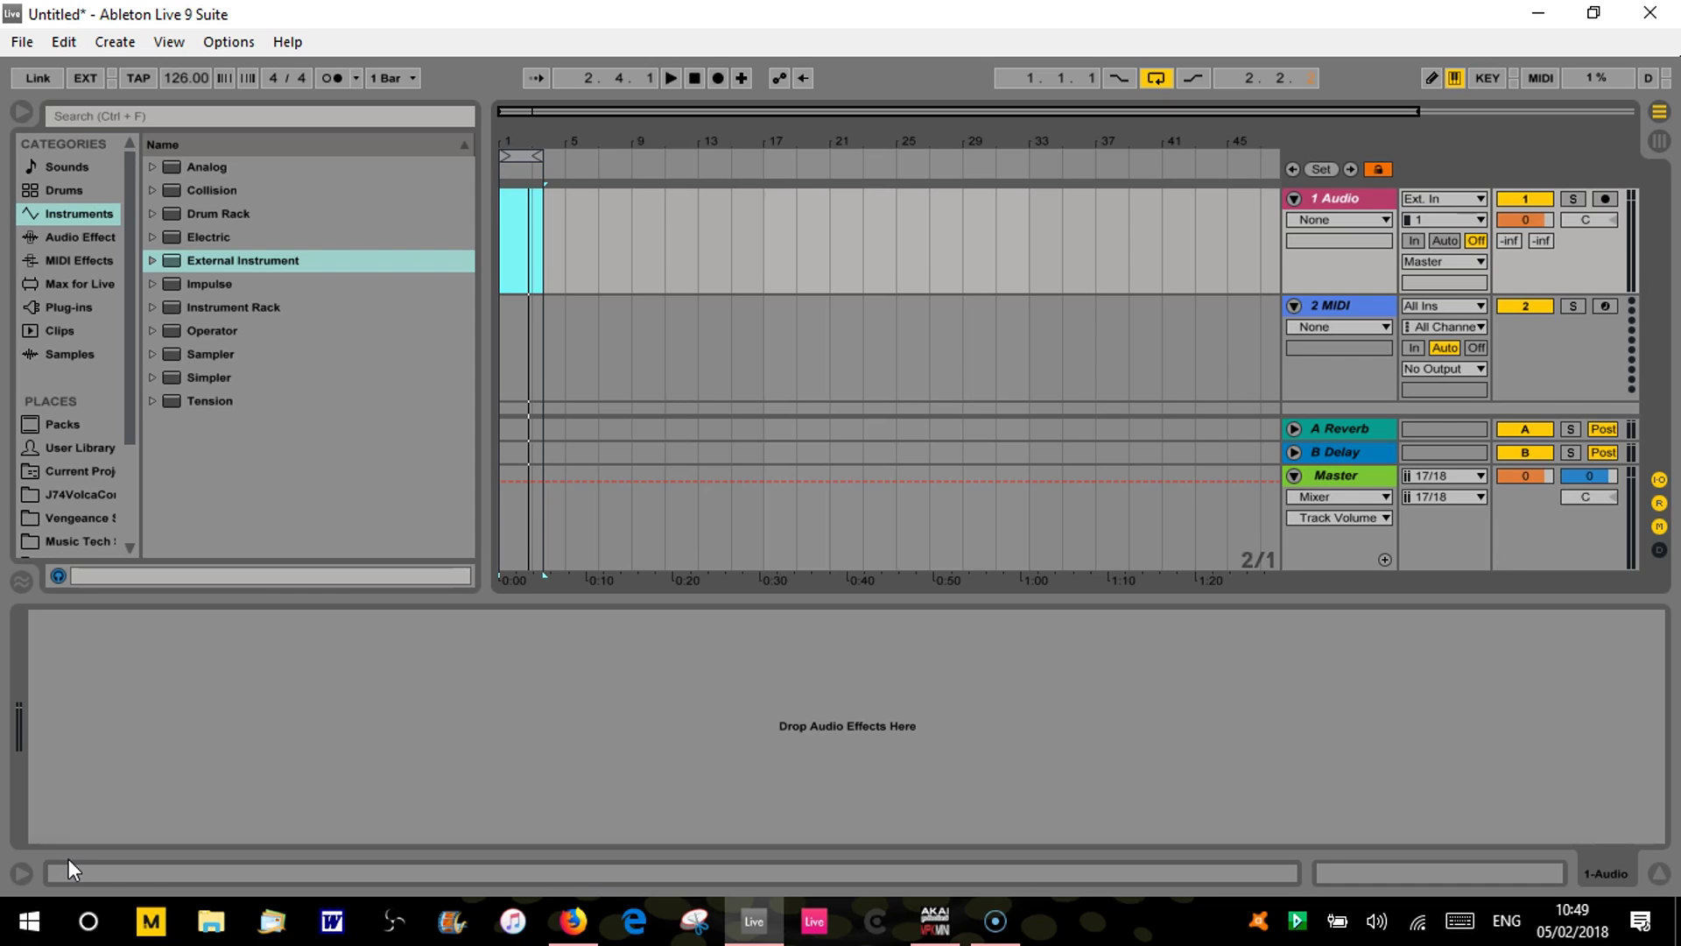
Create an empty one-bar MIDI clip at the start of the 2 MIDI track and open its note editor.
left_click_drag(517, 140, 543, 426)
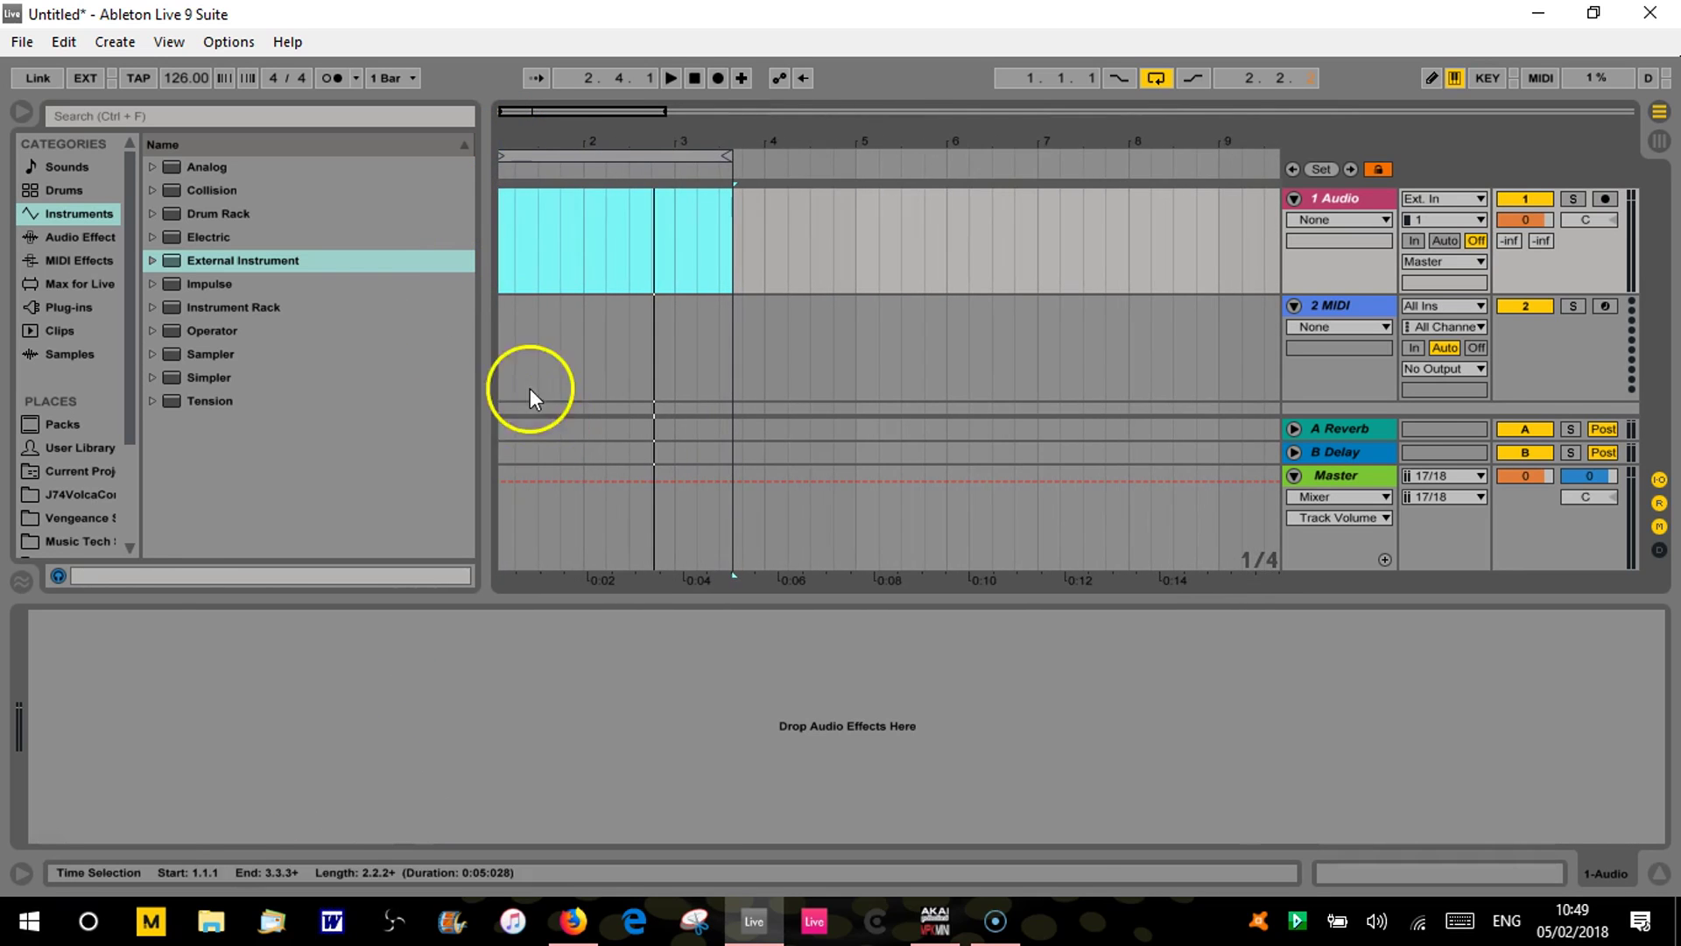
left_click_drag(510, 352, 589, 364)
key("ctrl+shift+m")
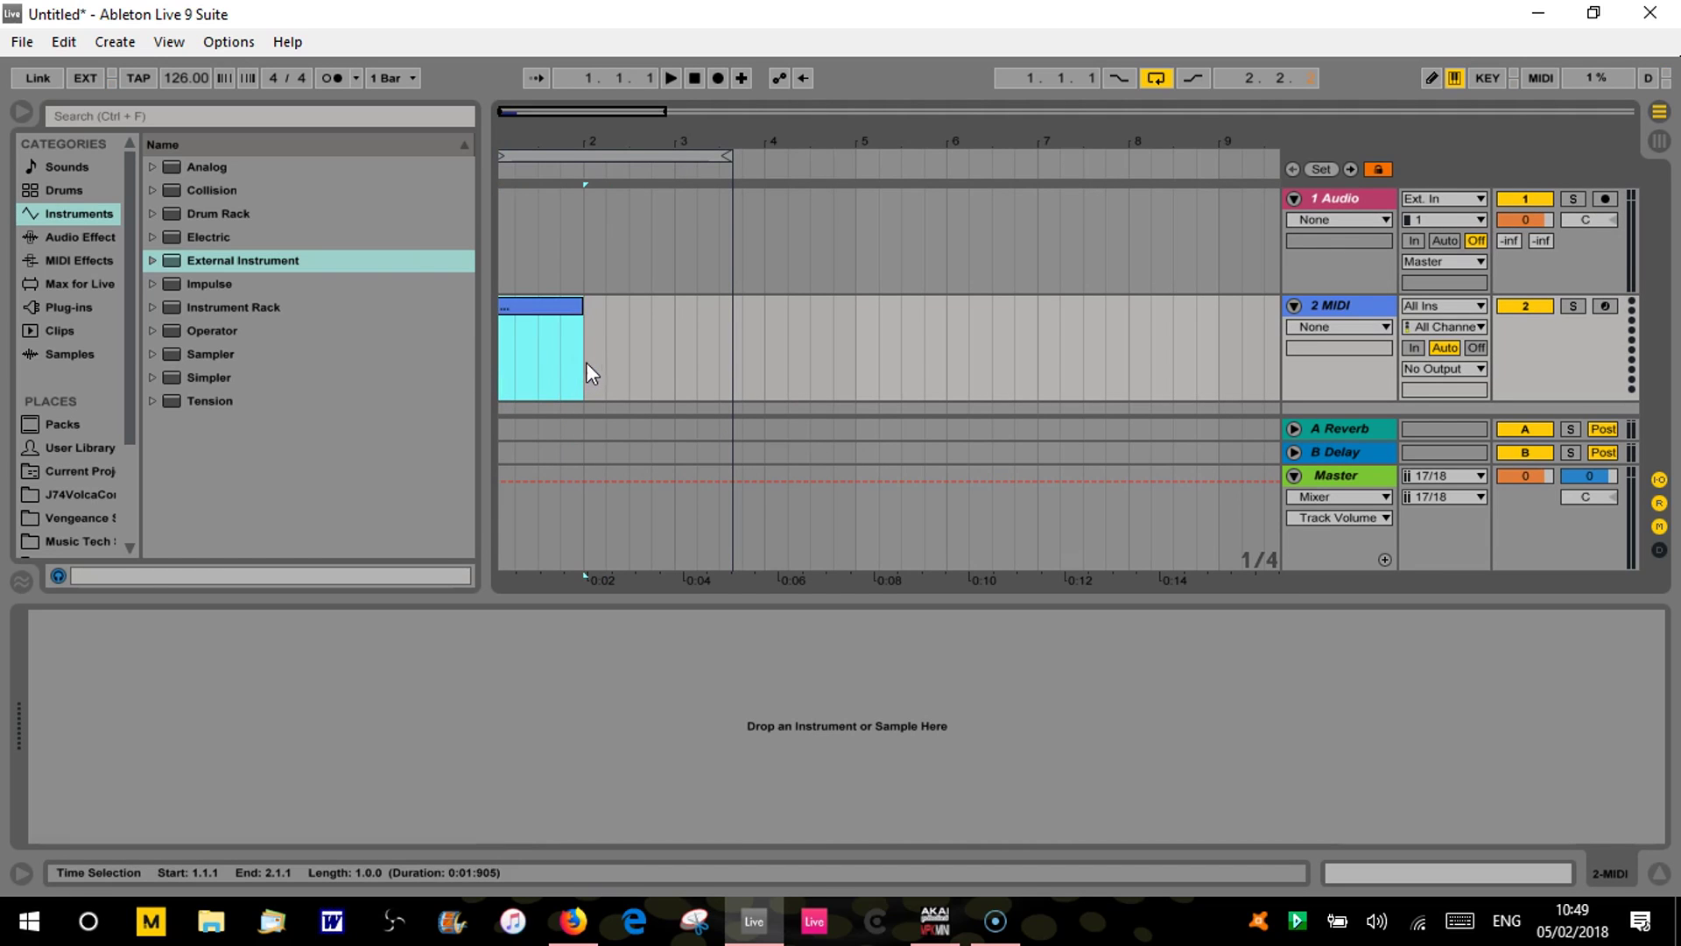
double_click(551, 303)
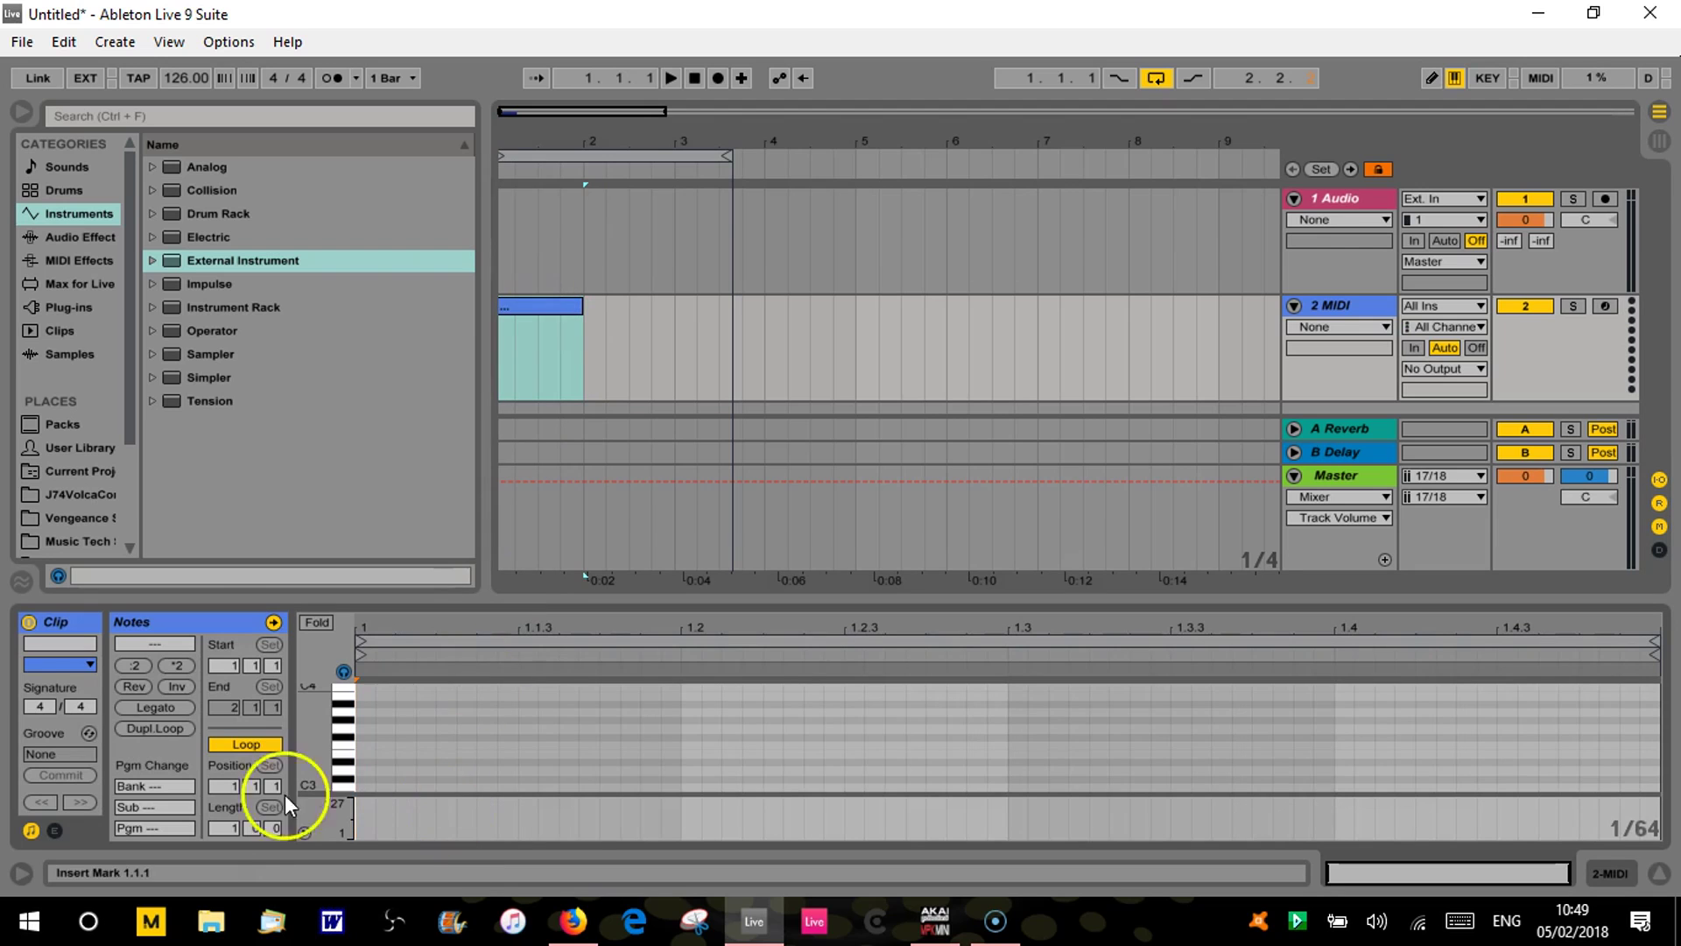
Show the clip's envelopes and look through the list of available MIDI controllers, including controller 74.
left_click(56, 829)
left_click(869, 760)
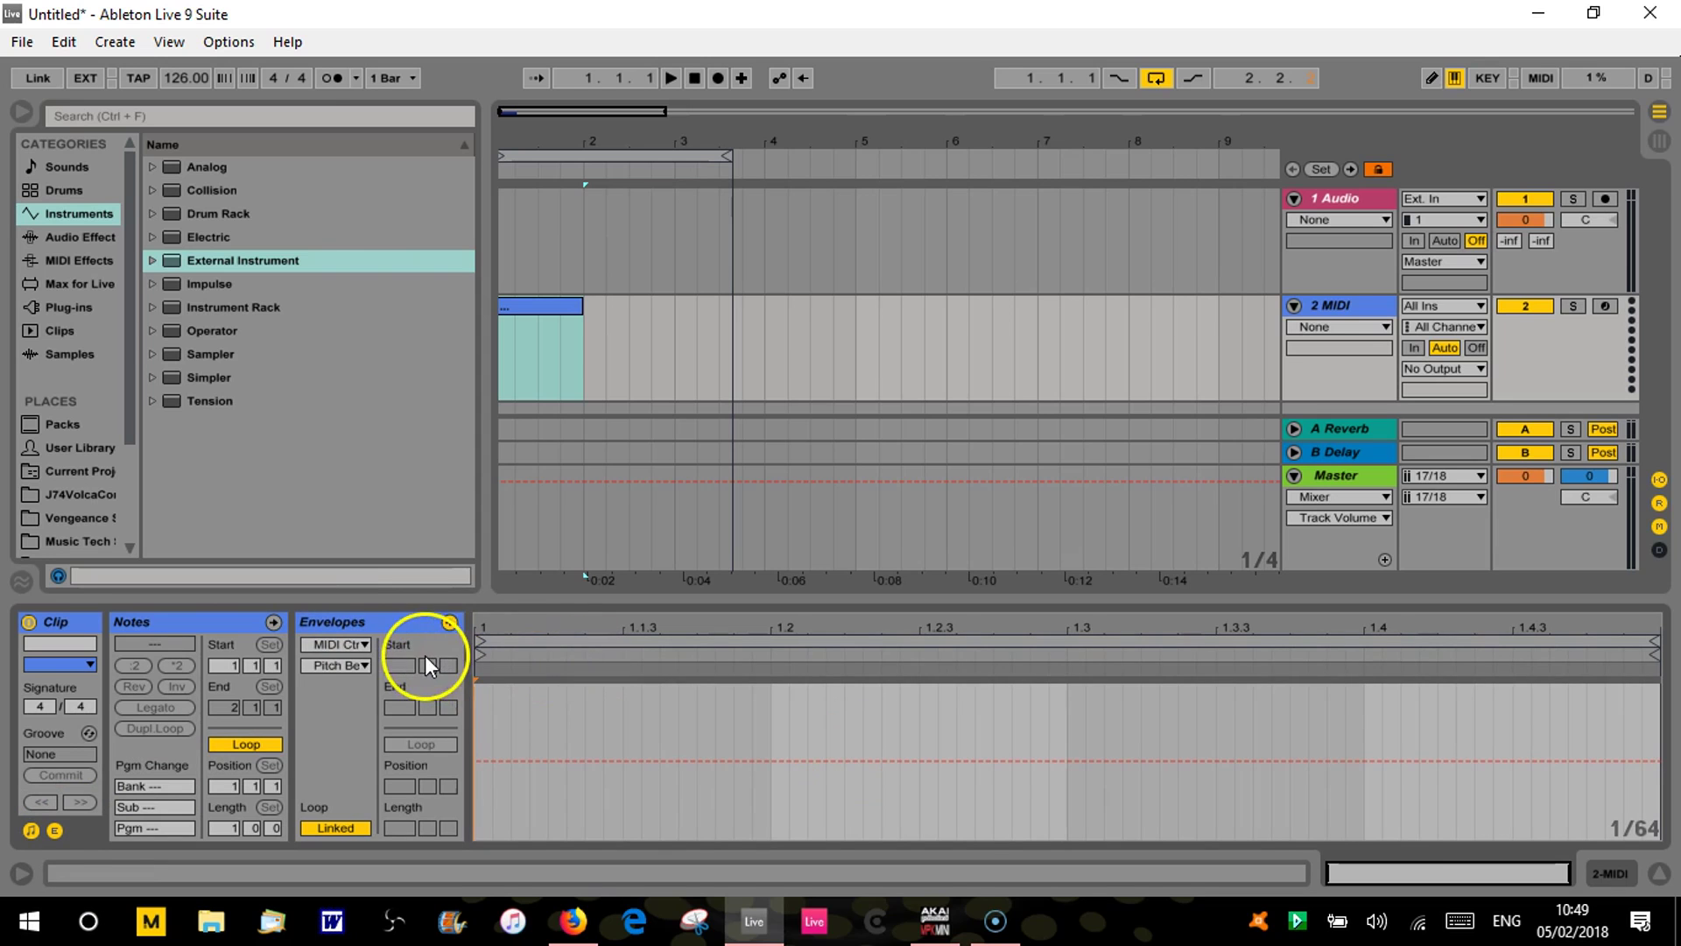
left_click(365, 665)
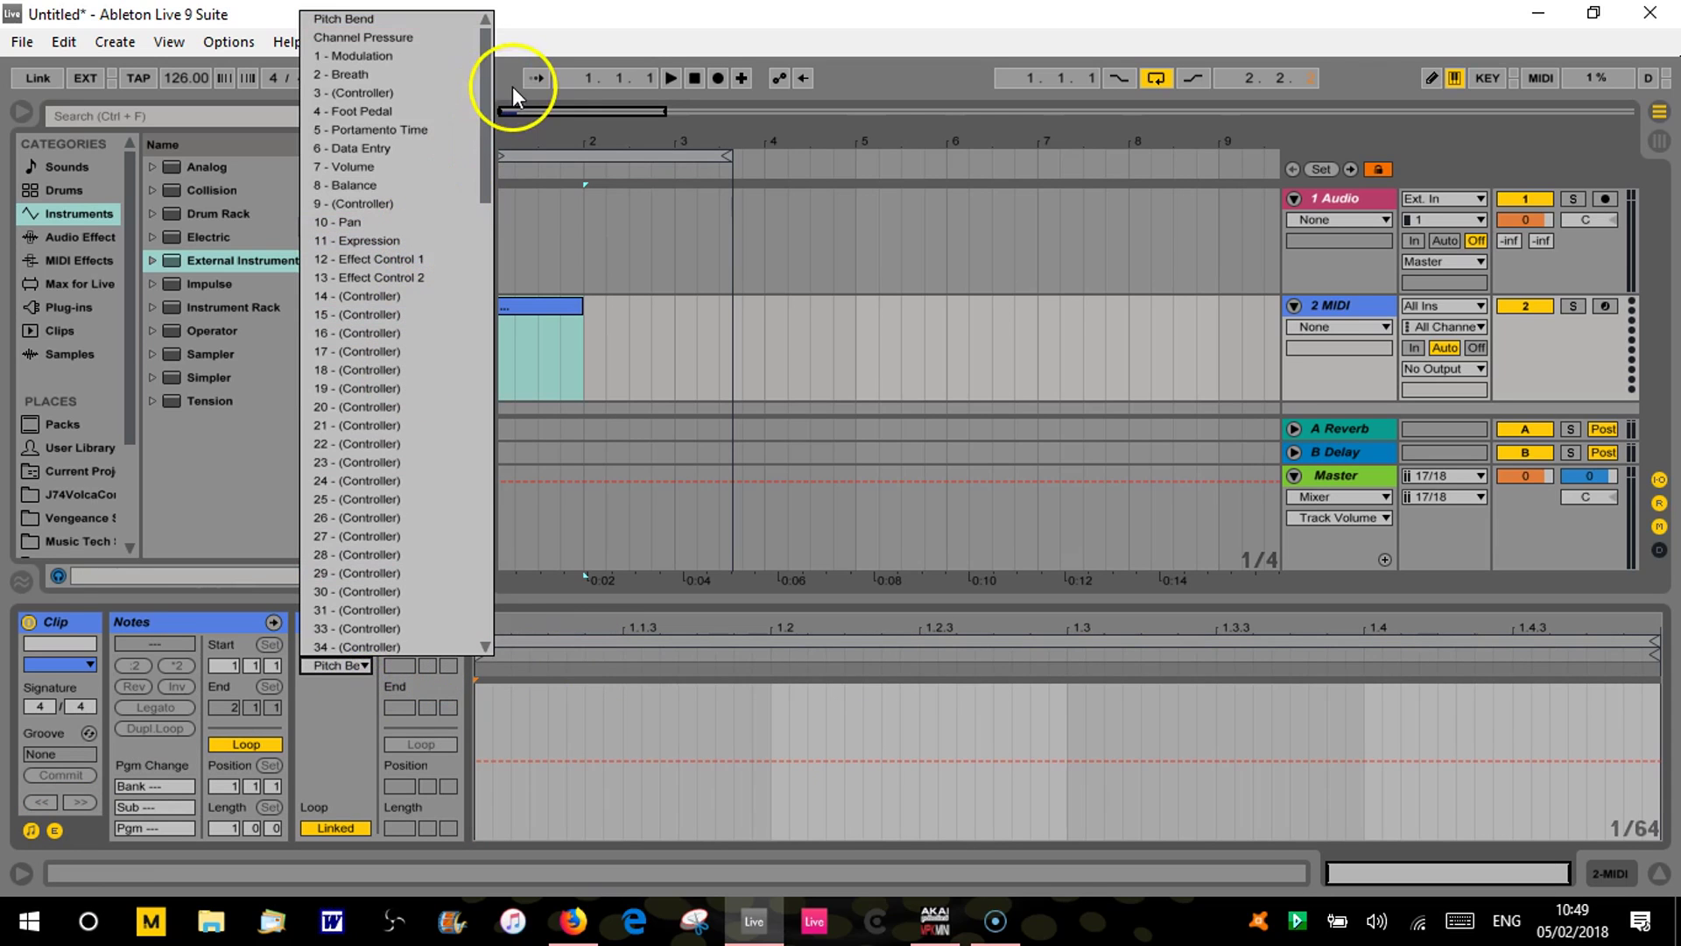
left_click_drag(482, 103, 487, 345)
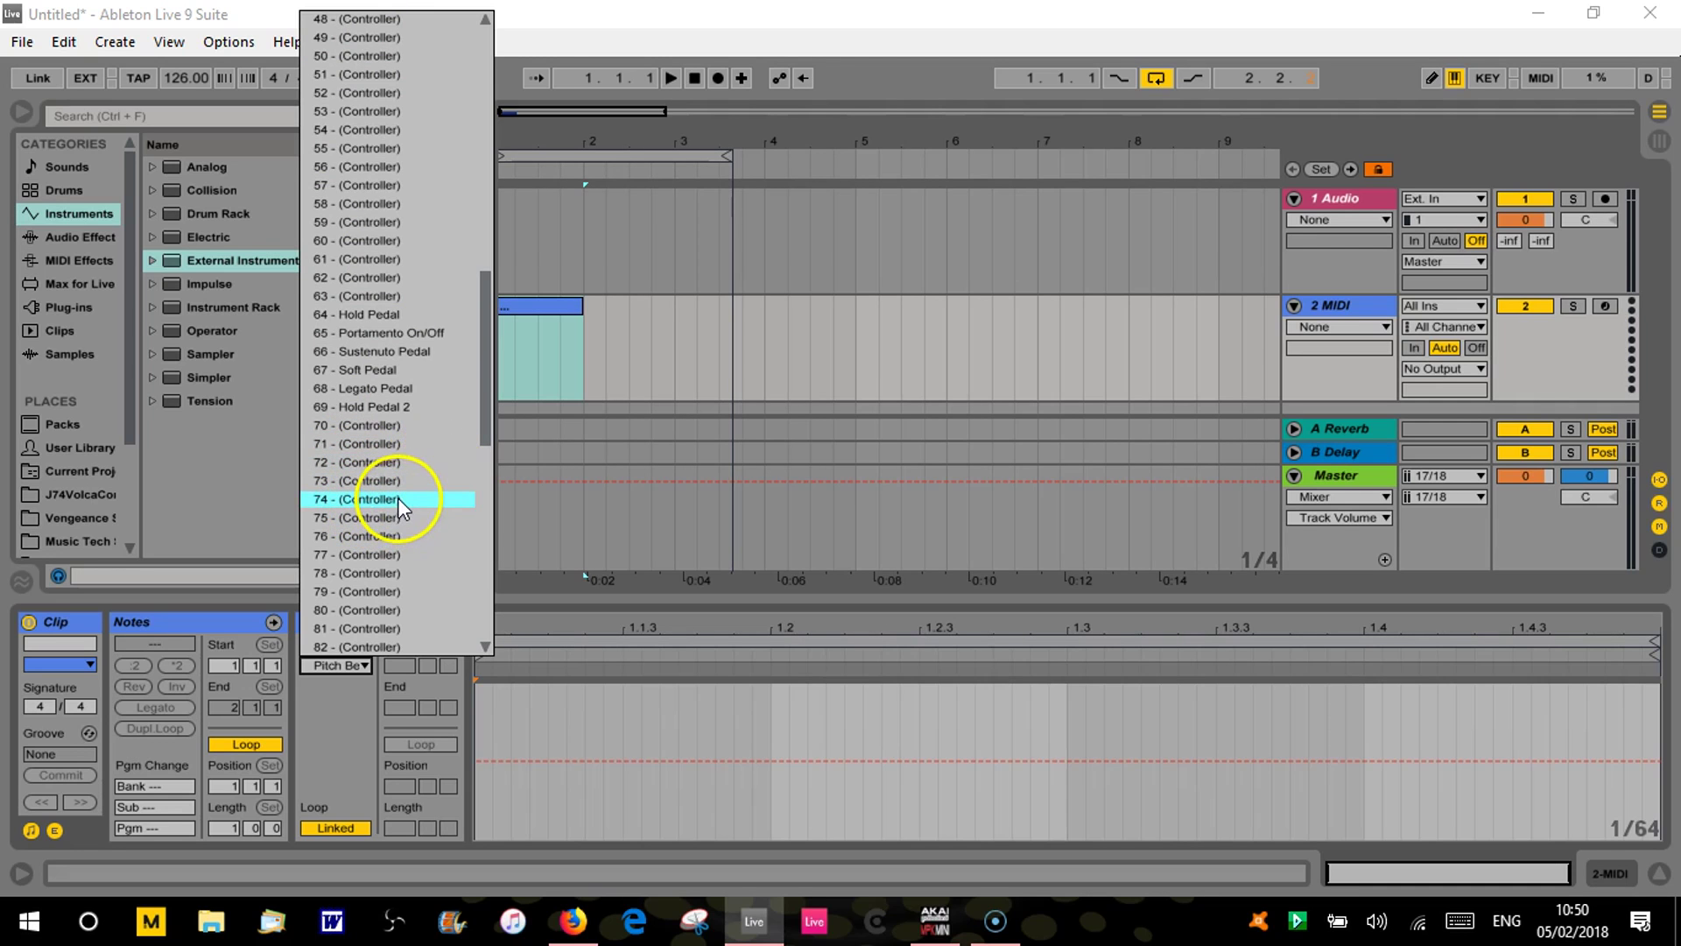
left_click(355, 697)
left_click(363, 665)
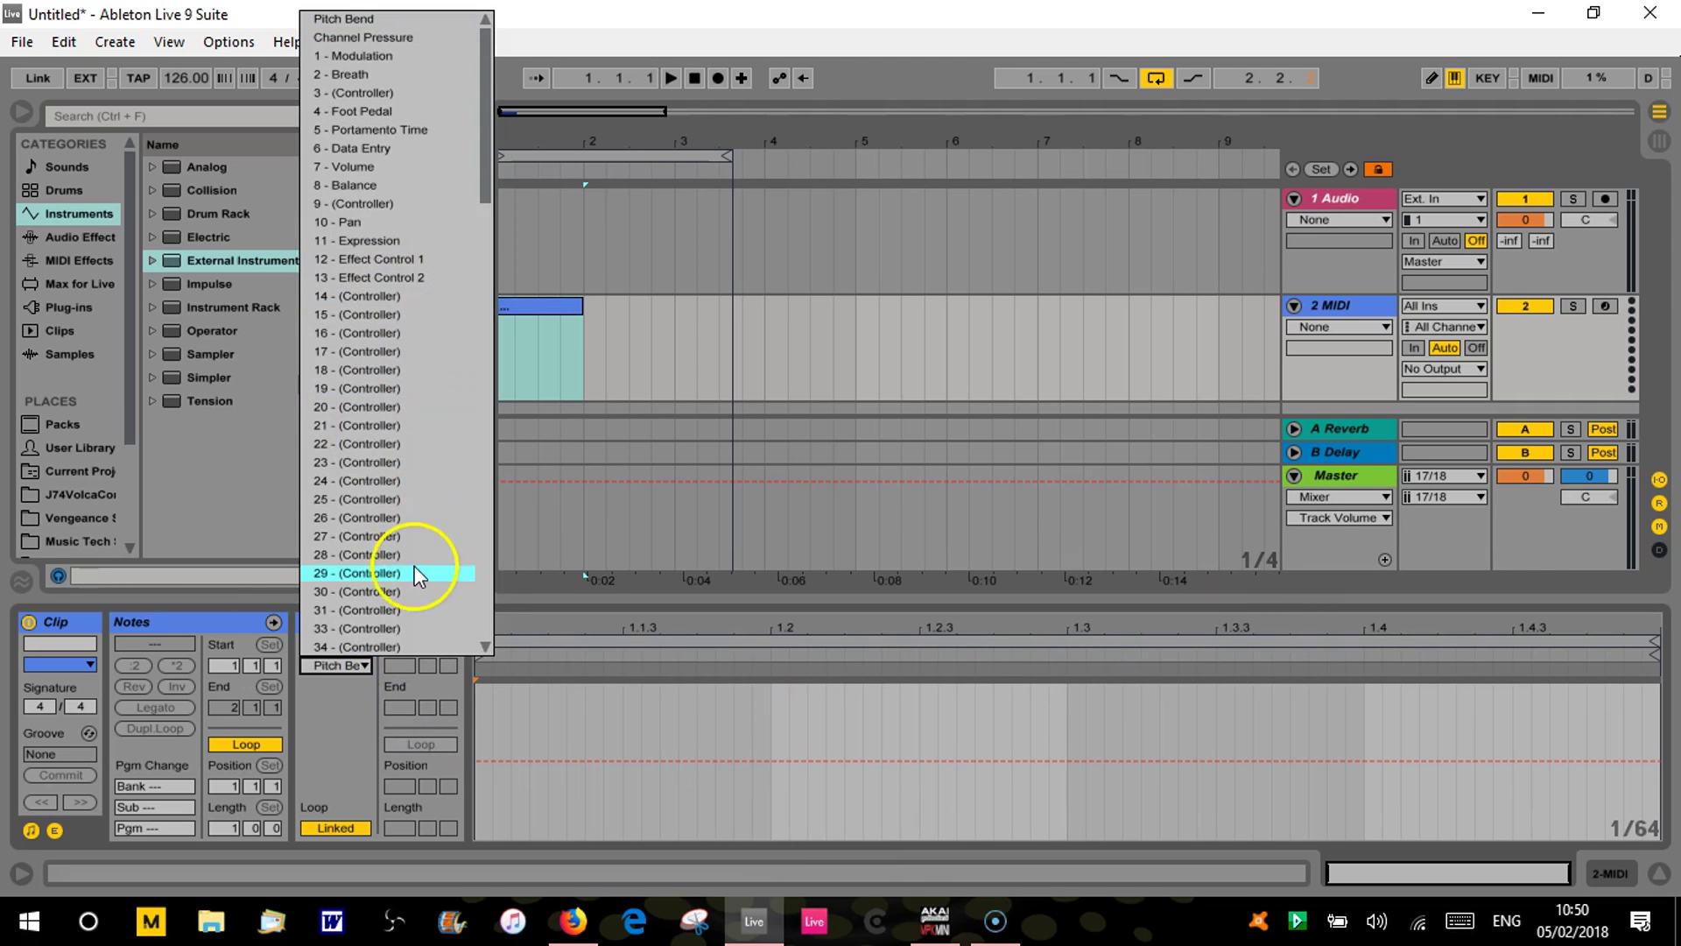
left_click(343, 753)
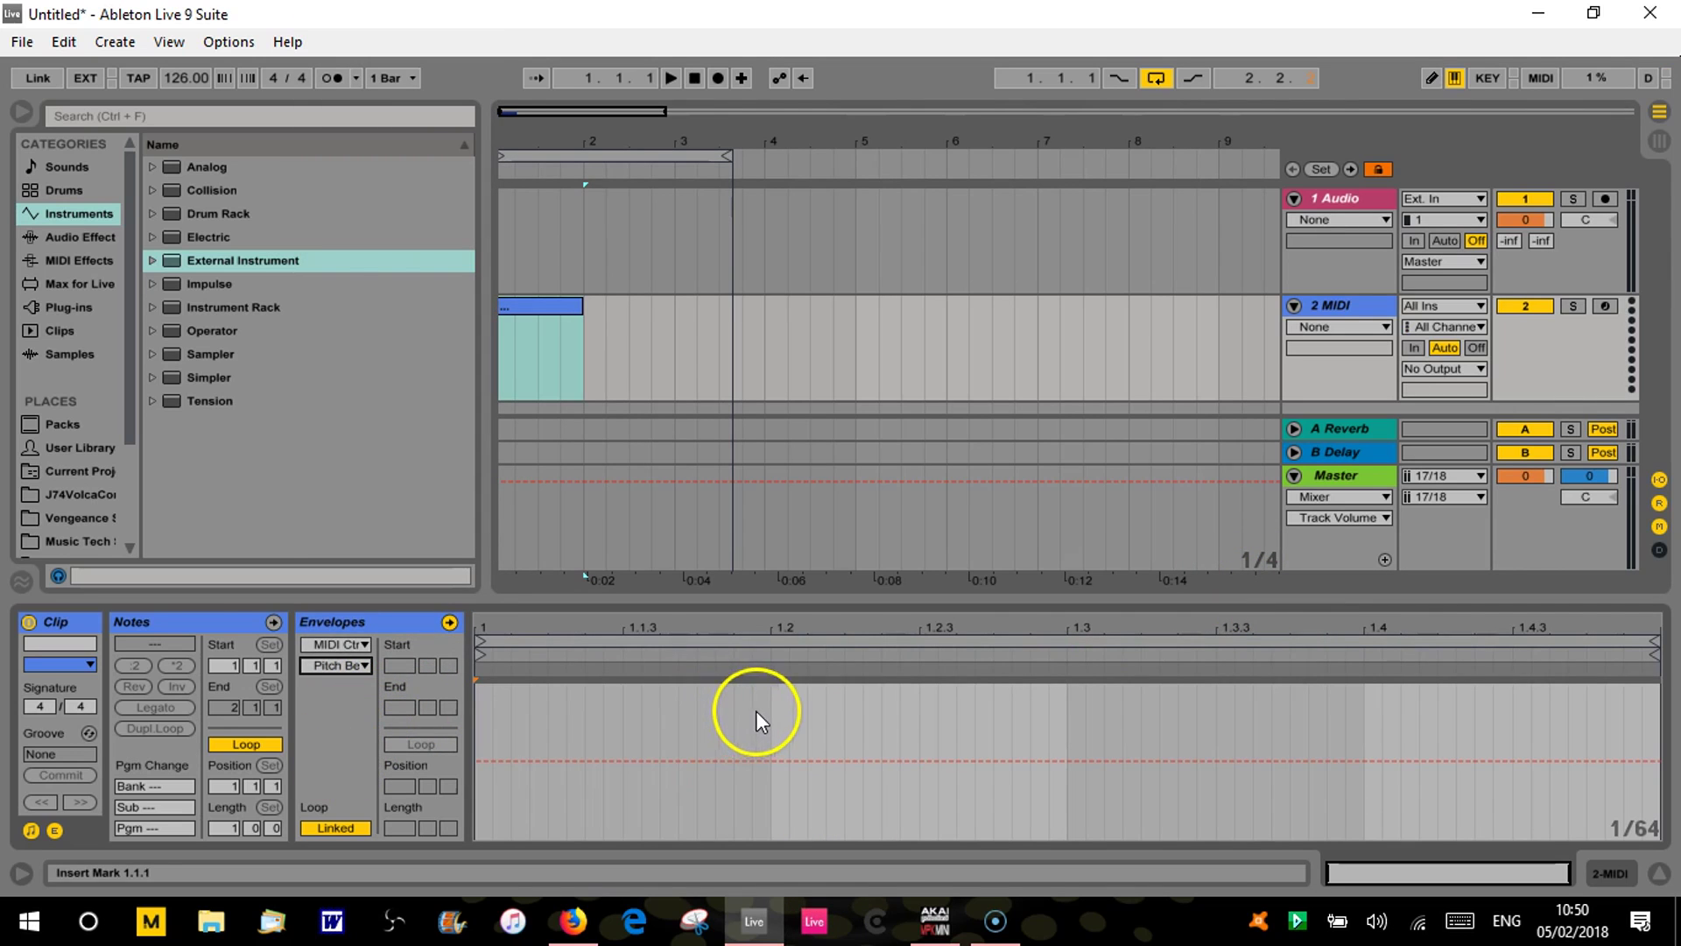
Delete the 2 MIDI track together with its clip.
left_click(1343, 271)
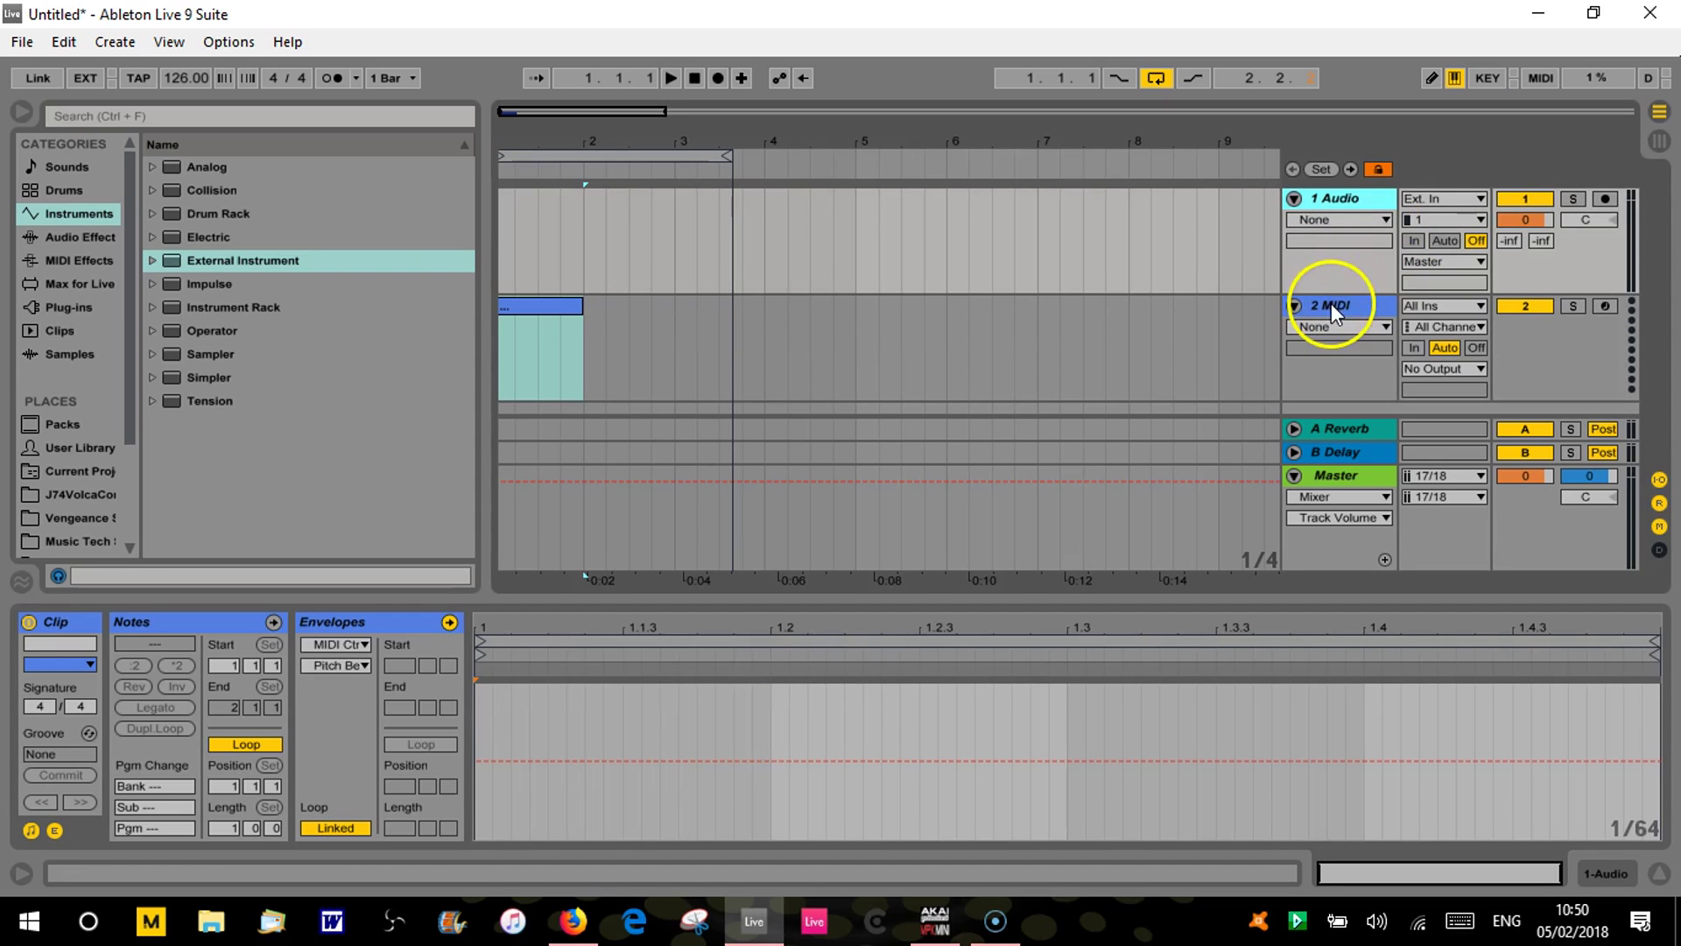
key("Delete")
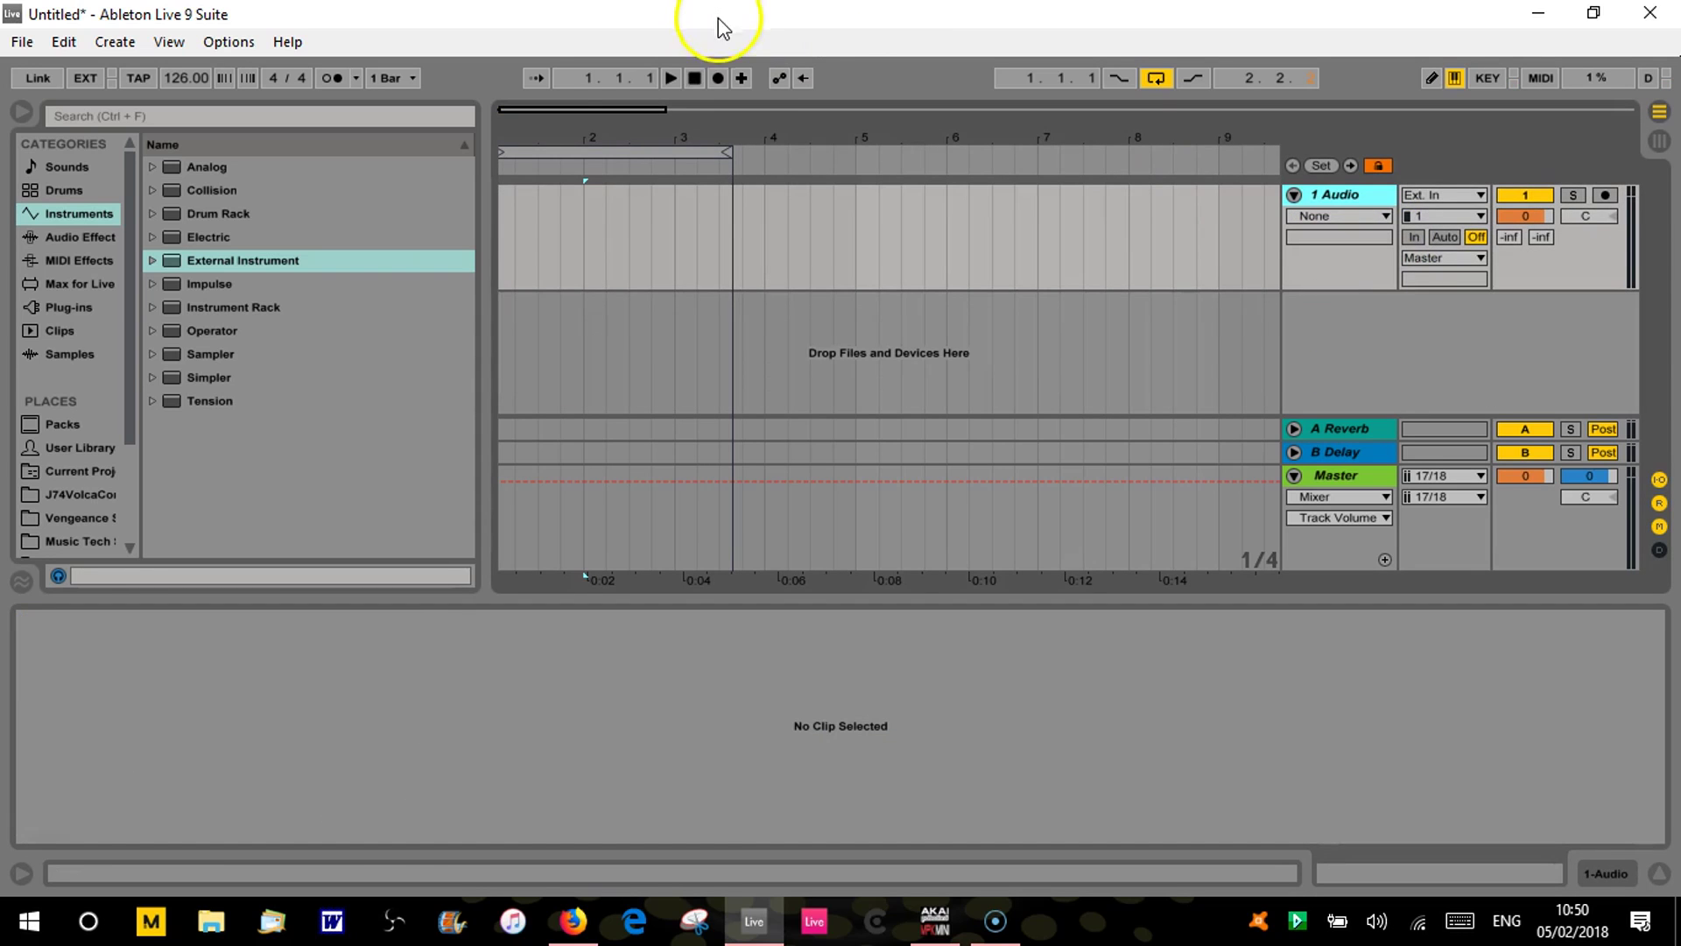
left_click(523, 136)
left_click_drag(523, 137, 525, 144)
Examine the Track, Sync and Remote settings of the MX-1 input and output ports in the Link/MIDI preferences.
key("ctrl+comma")
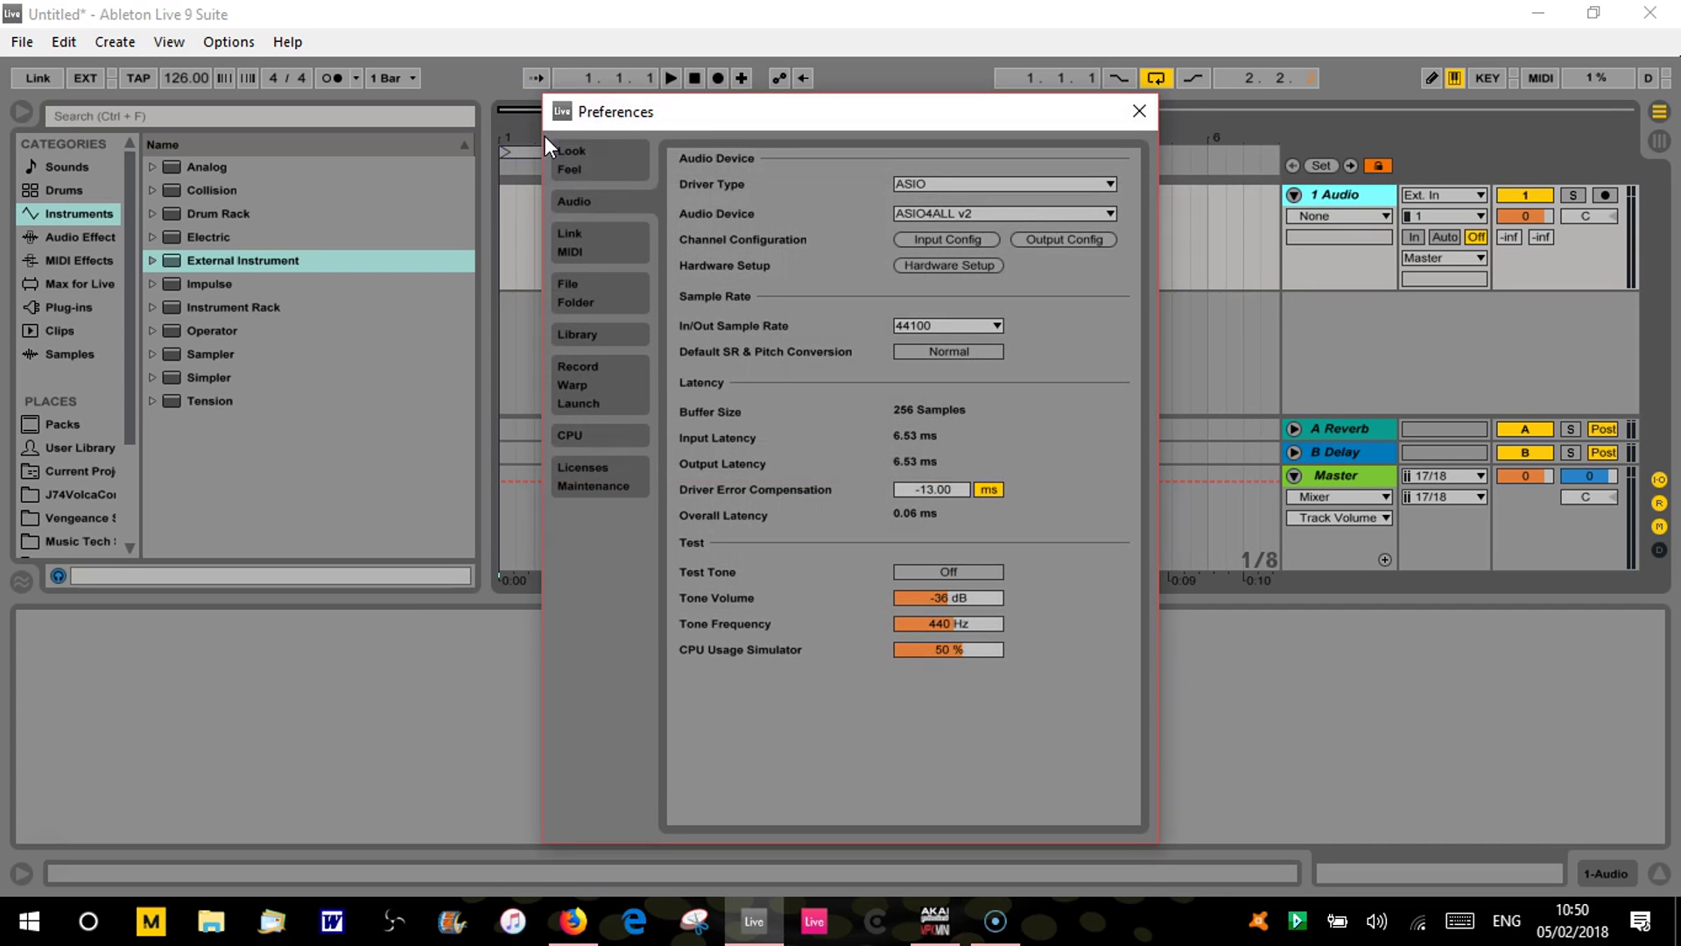
left_click(586, 235)
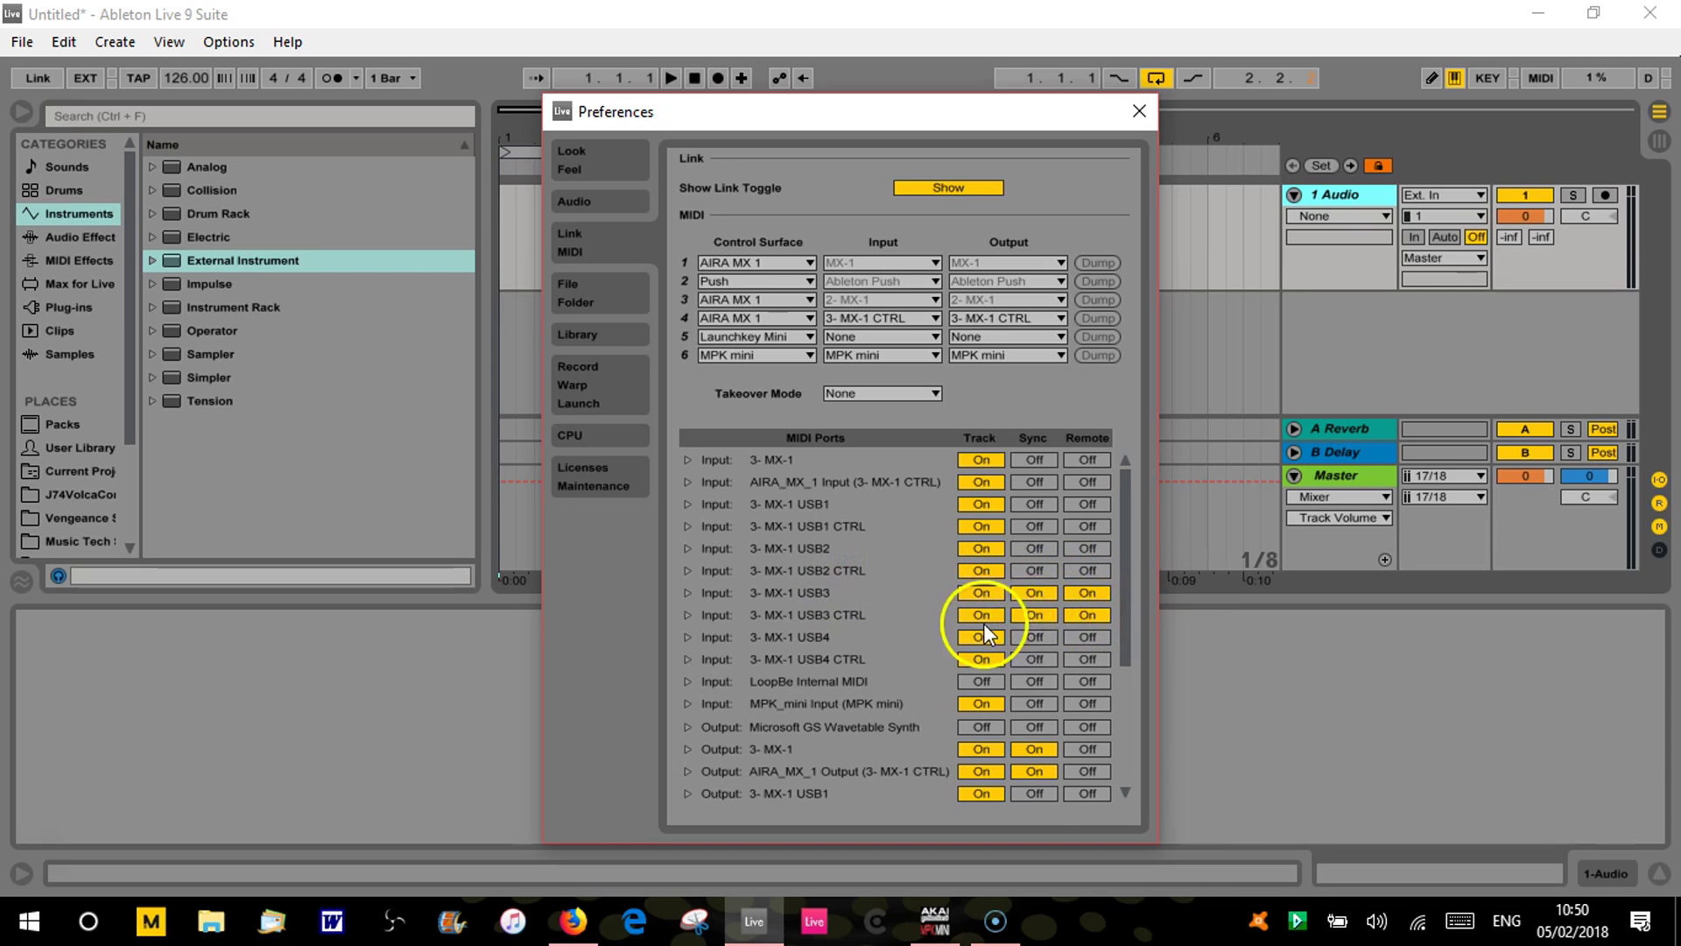
left_click_drag(1125, 590, 1128, 737)
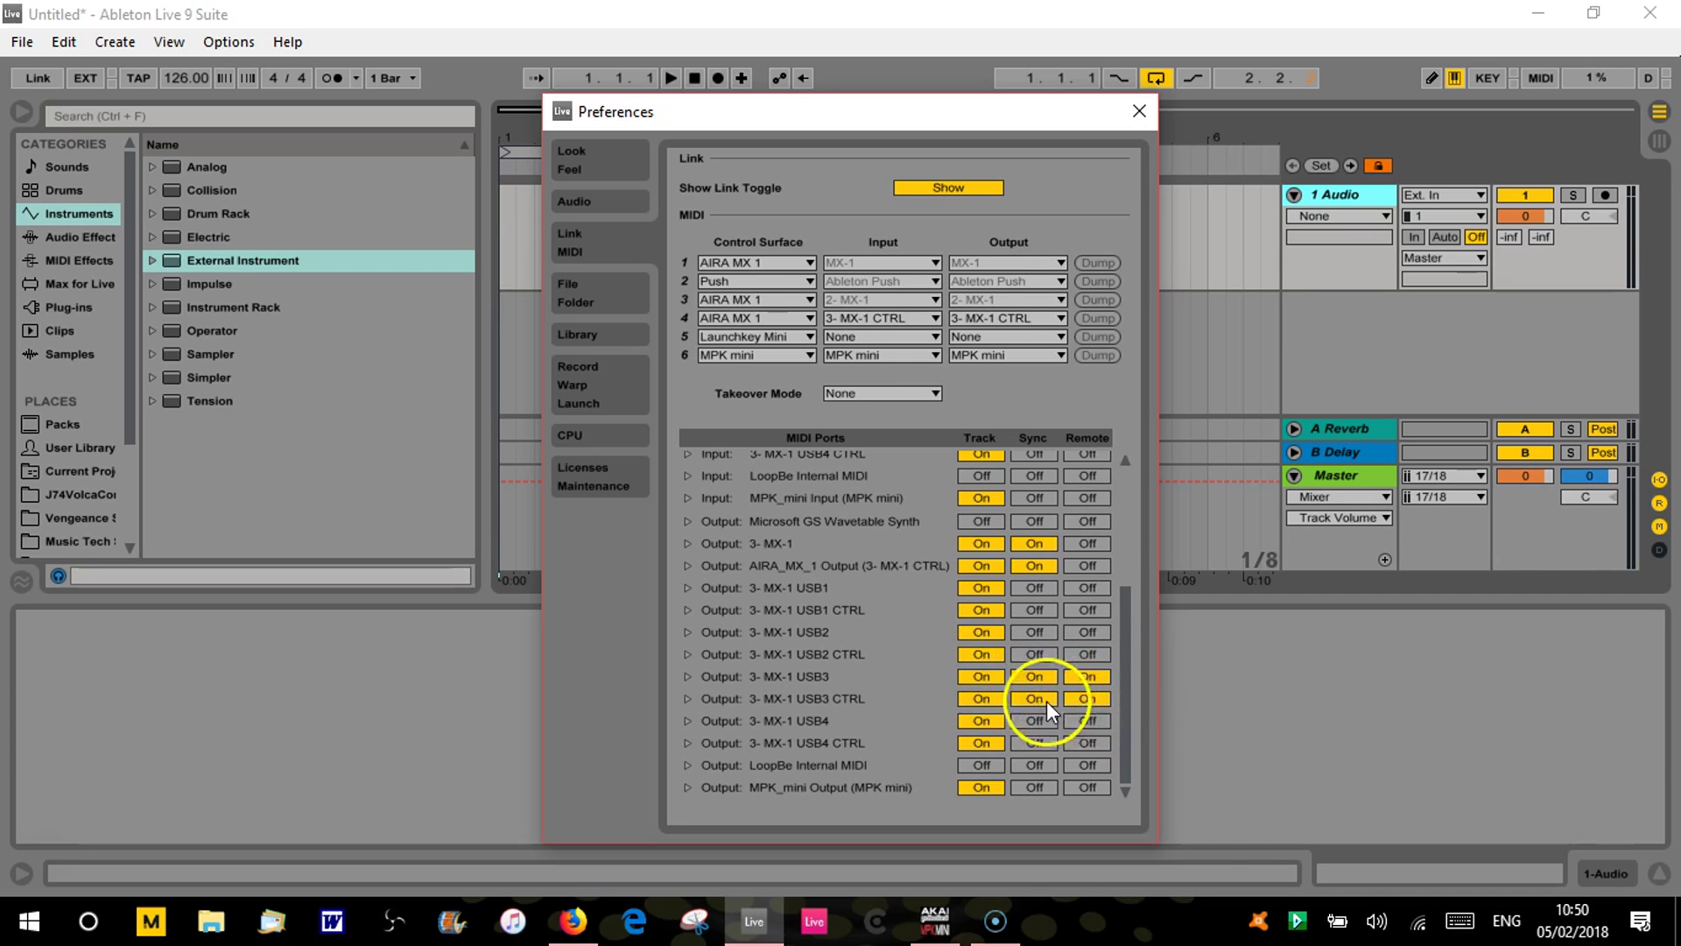
left_click_drag(1126, 697, 1144, 403)
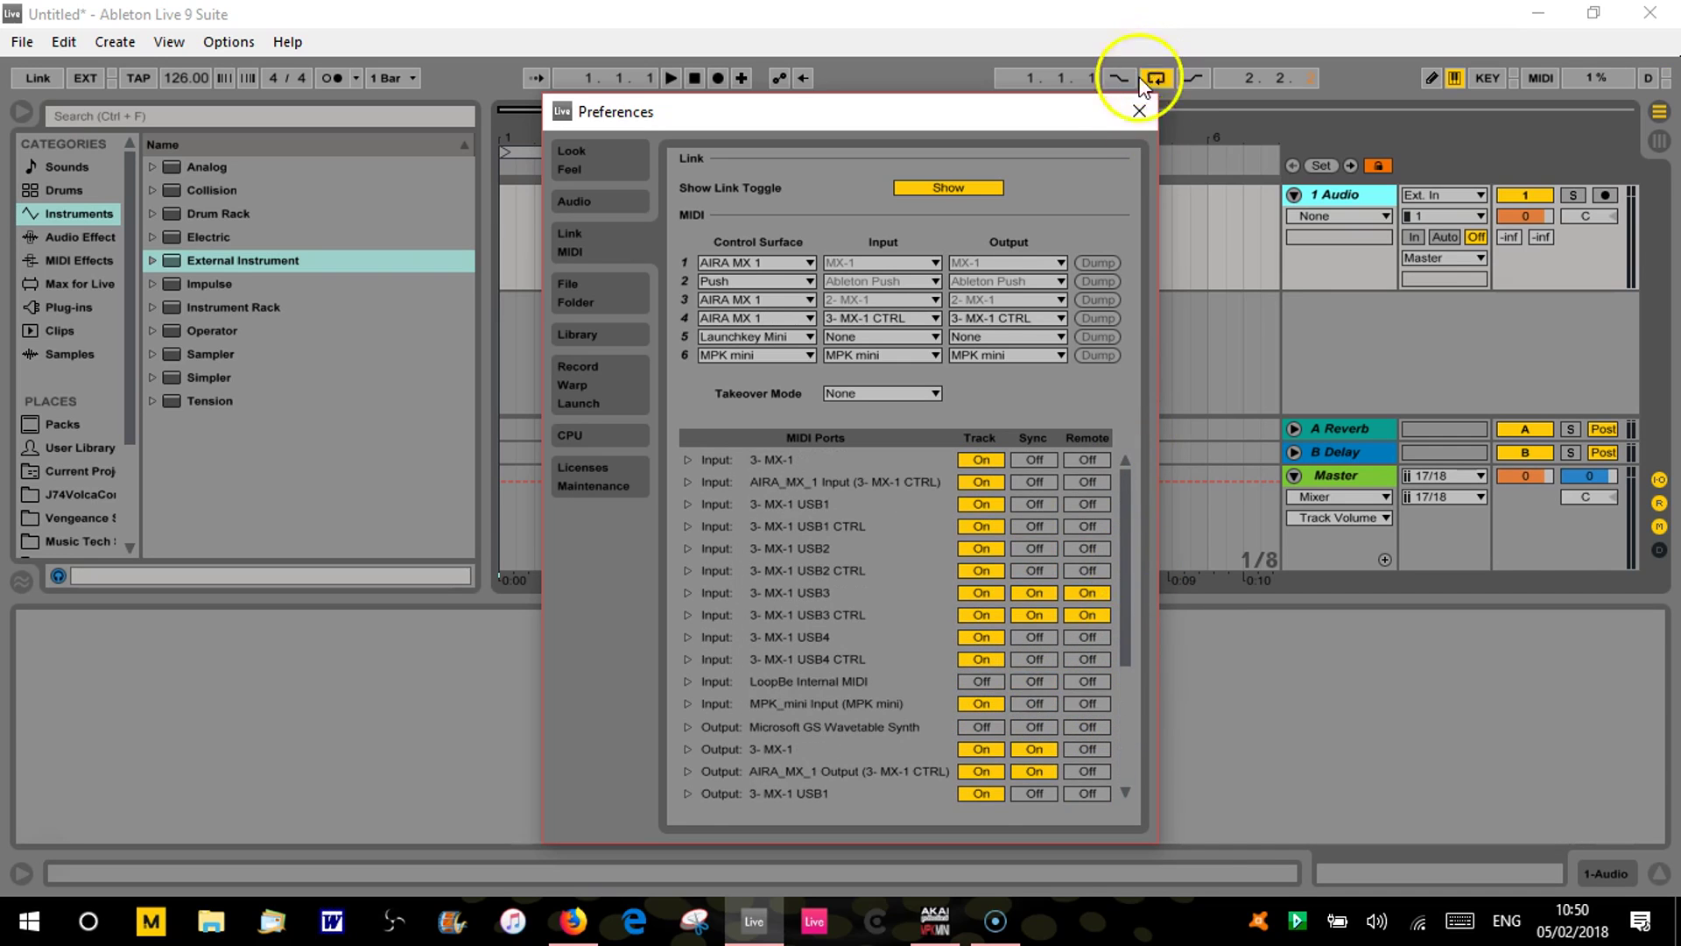
left_click(1142, 114)
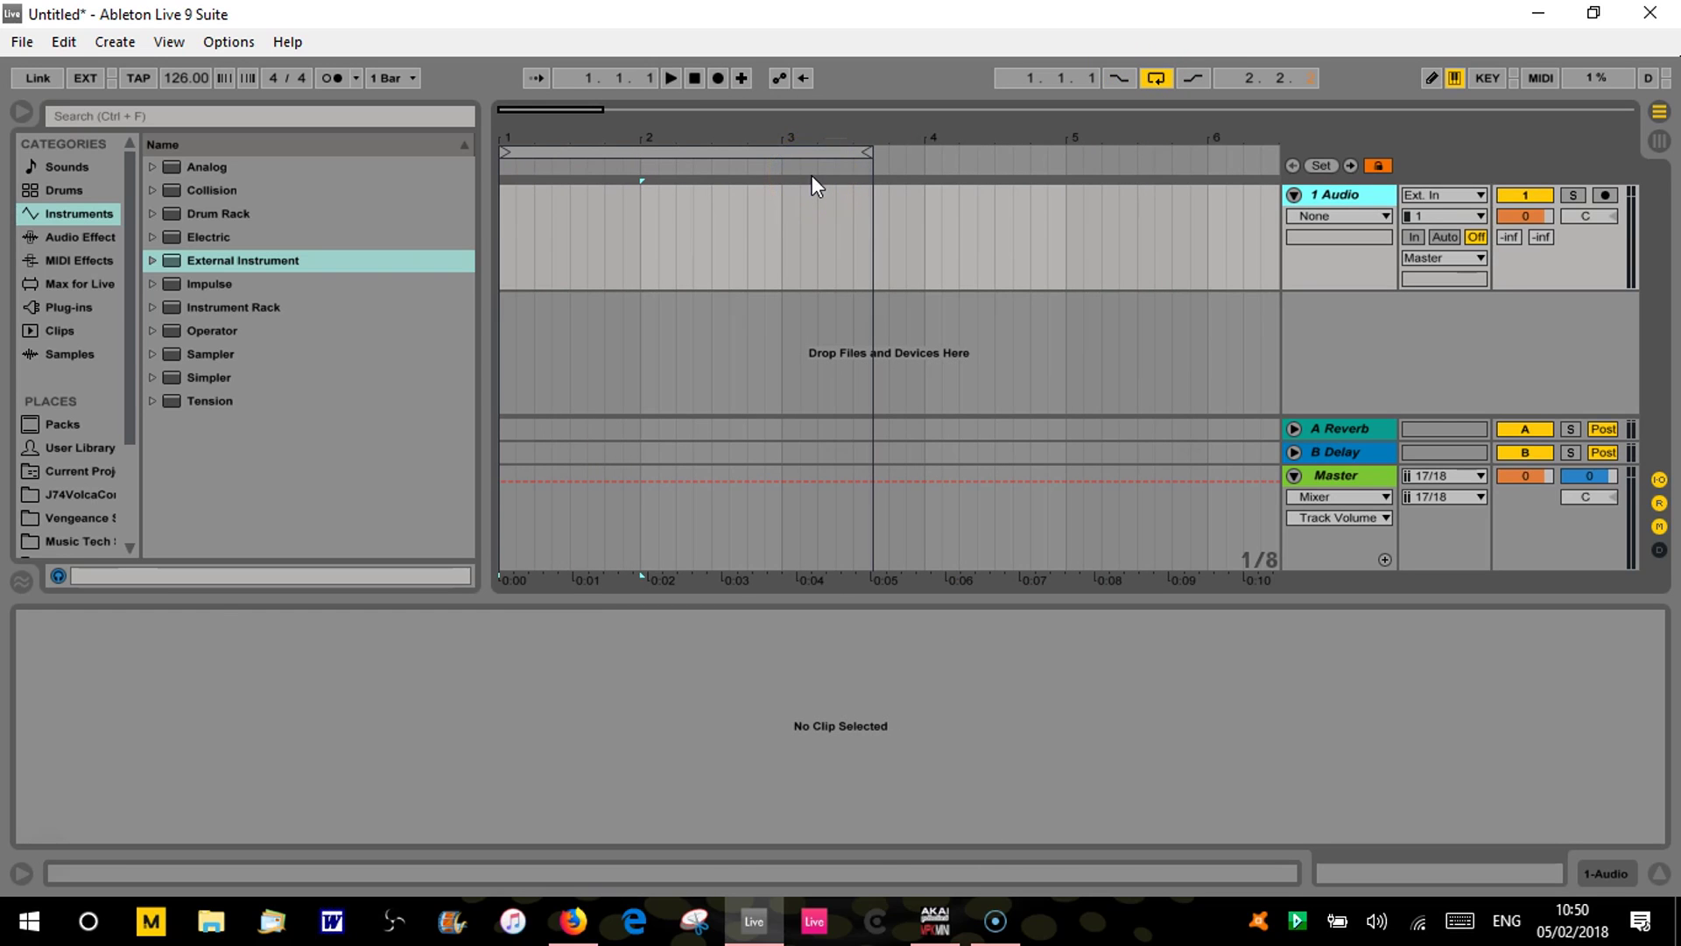
Add an empty Instrument Rack on a new track, delete the 1 Audio track and unfold the new instrument track.
left_click(229, 263)
left_click(221, 260)
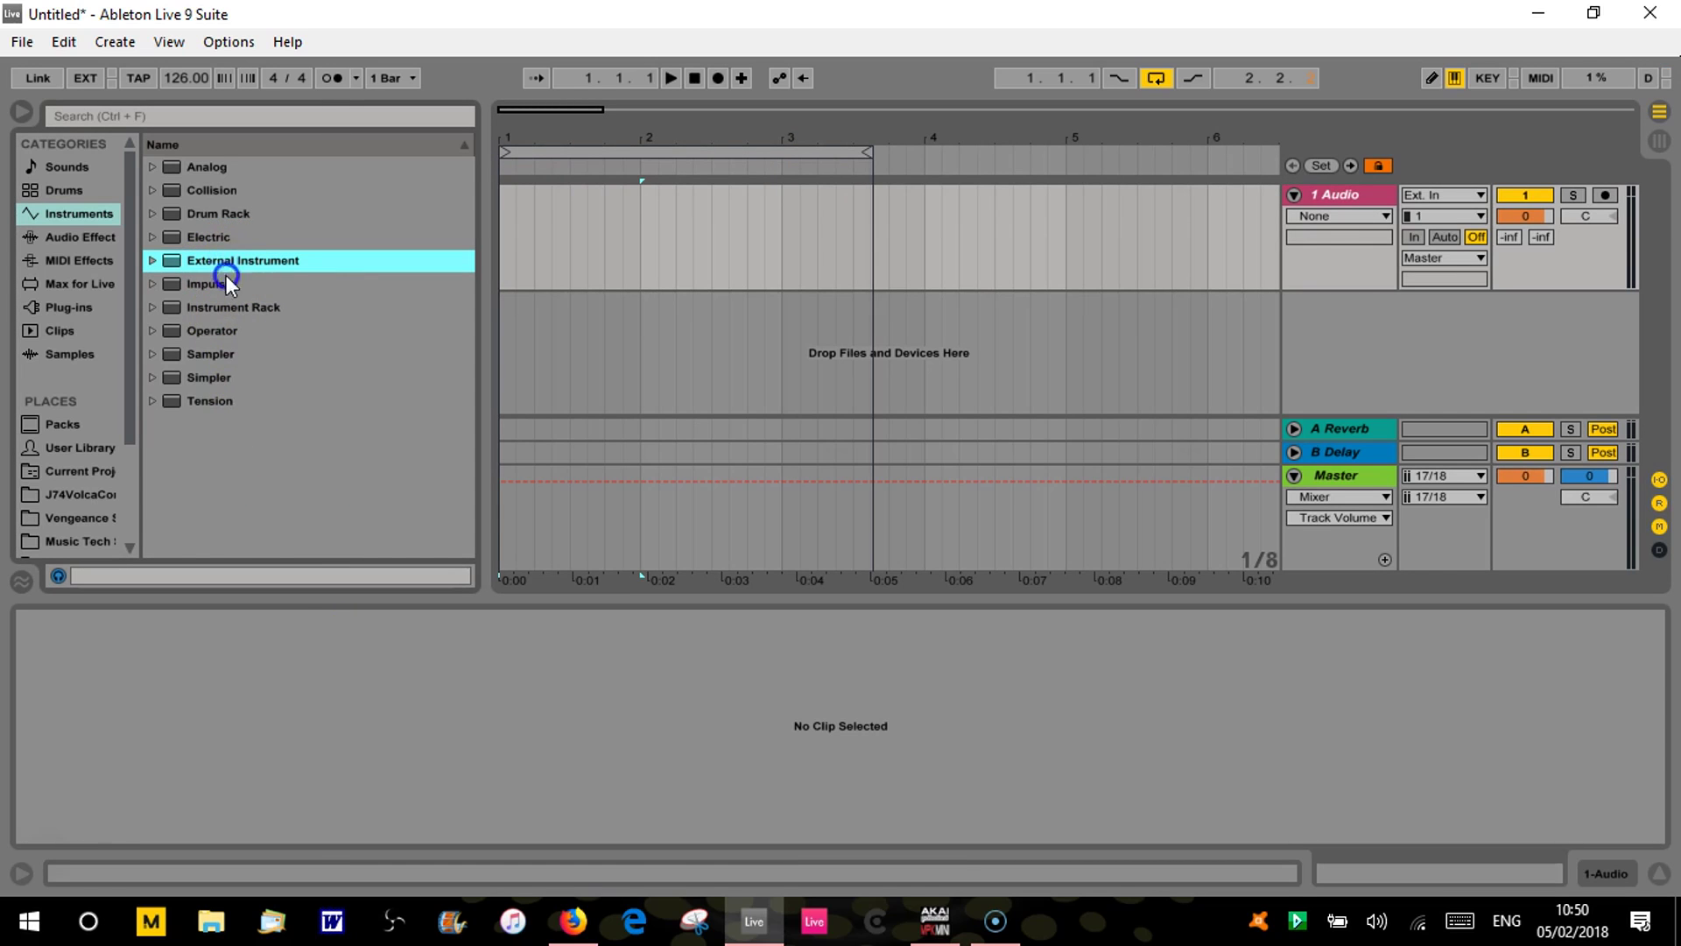
left_click(233, 308)
left_click(244, 315)
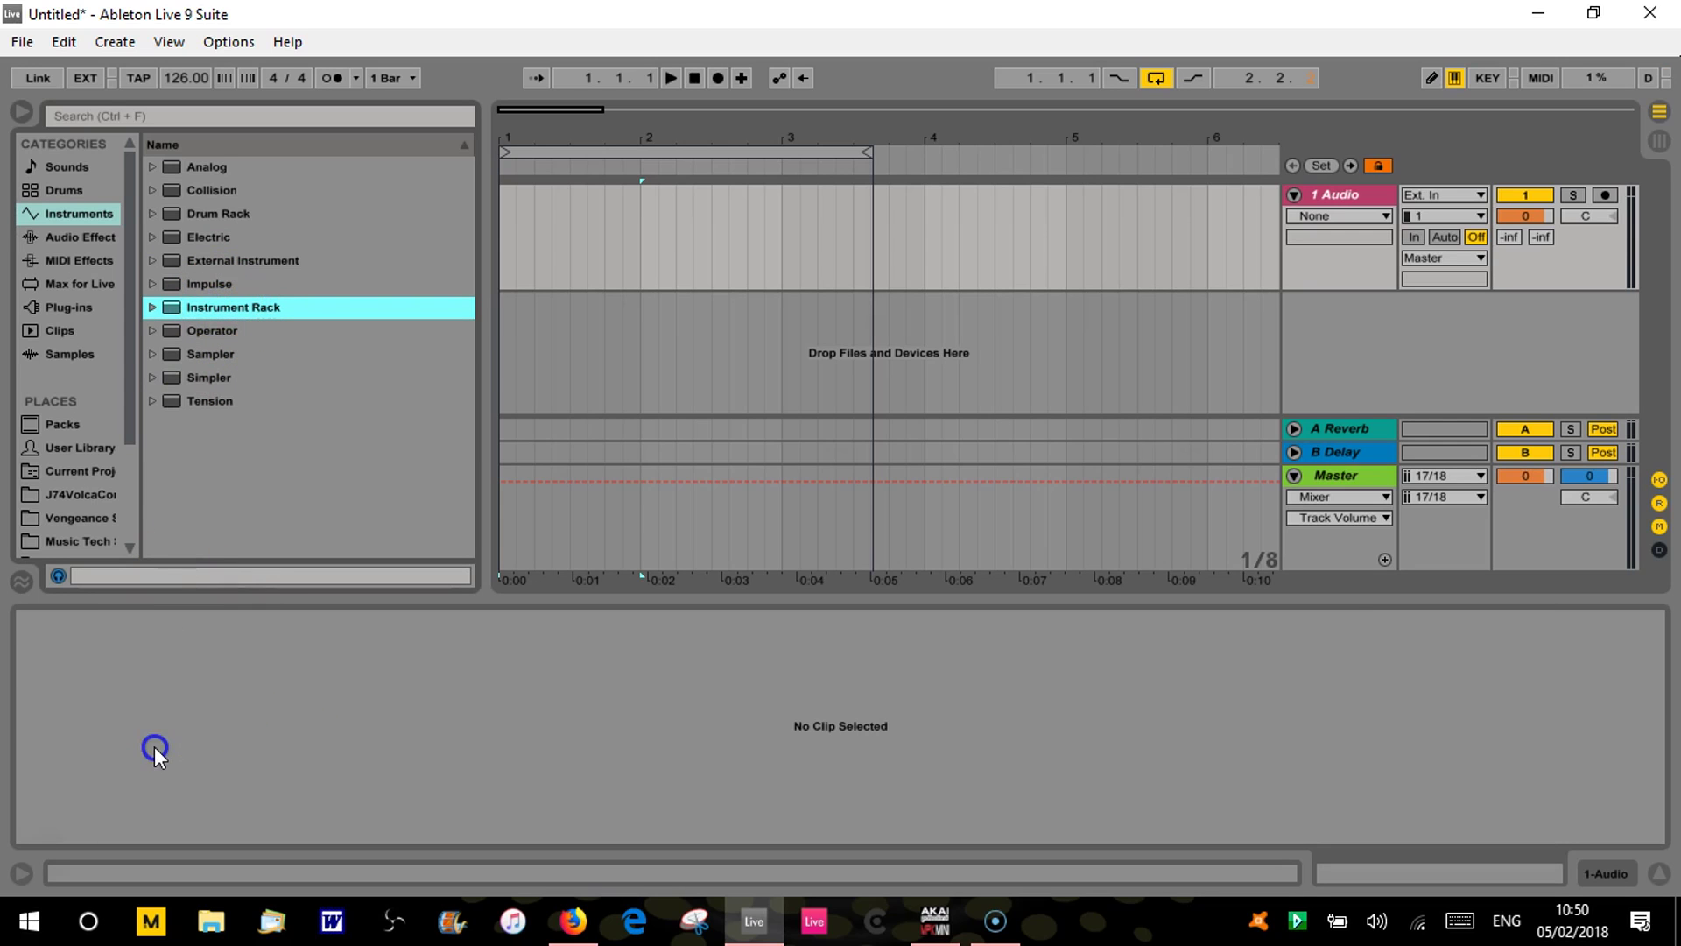
left_click_drag(233, 306, 555, 336)
left_click(1355, 196)
key("Delete")
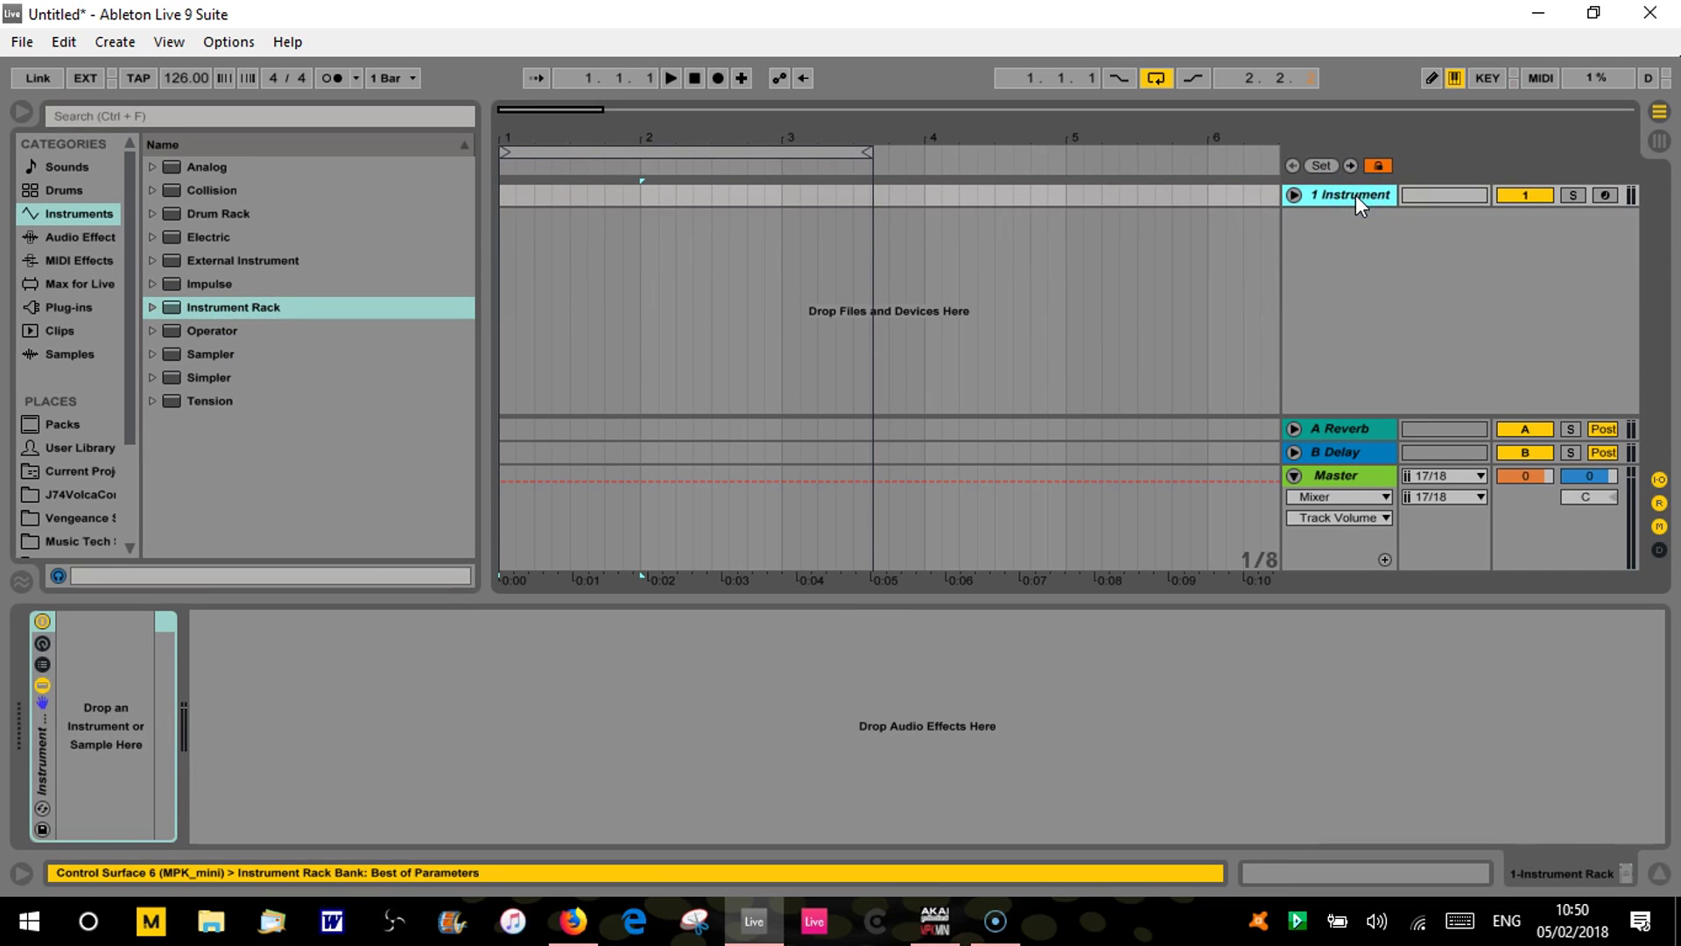
left_click(1294, 194)
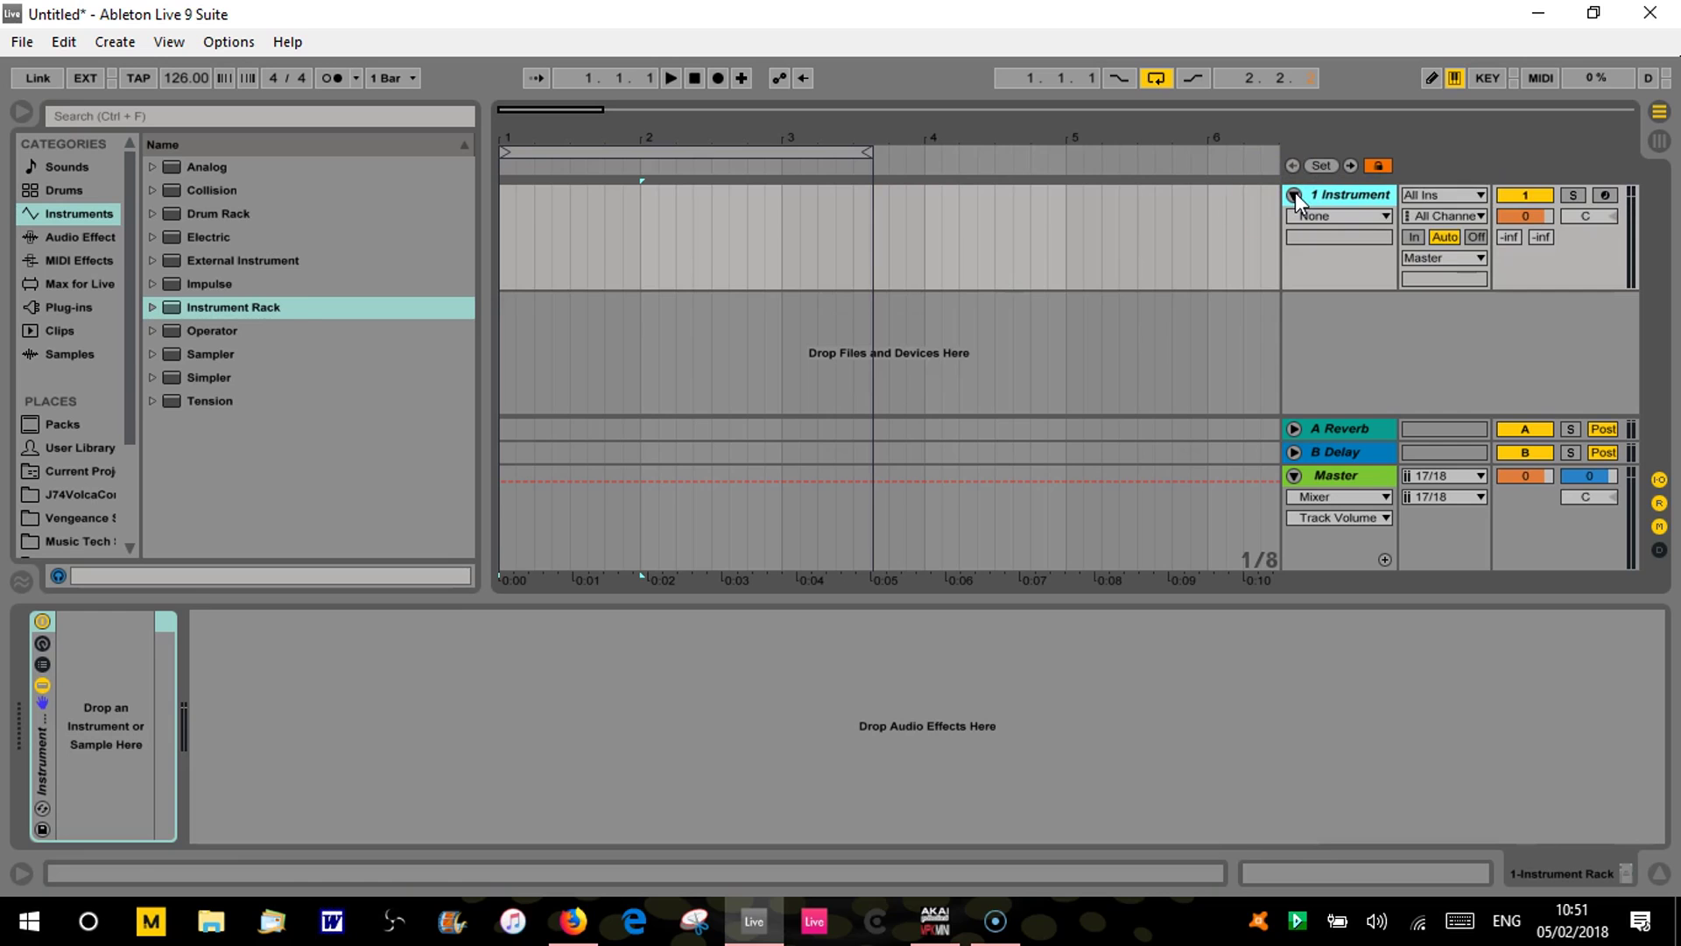
Insert an External Instrument into the rack and route its MIDI to 3- MX-1 USB3 on channel 3.
left_click_drag(218, 271, 115, 694)
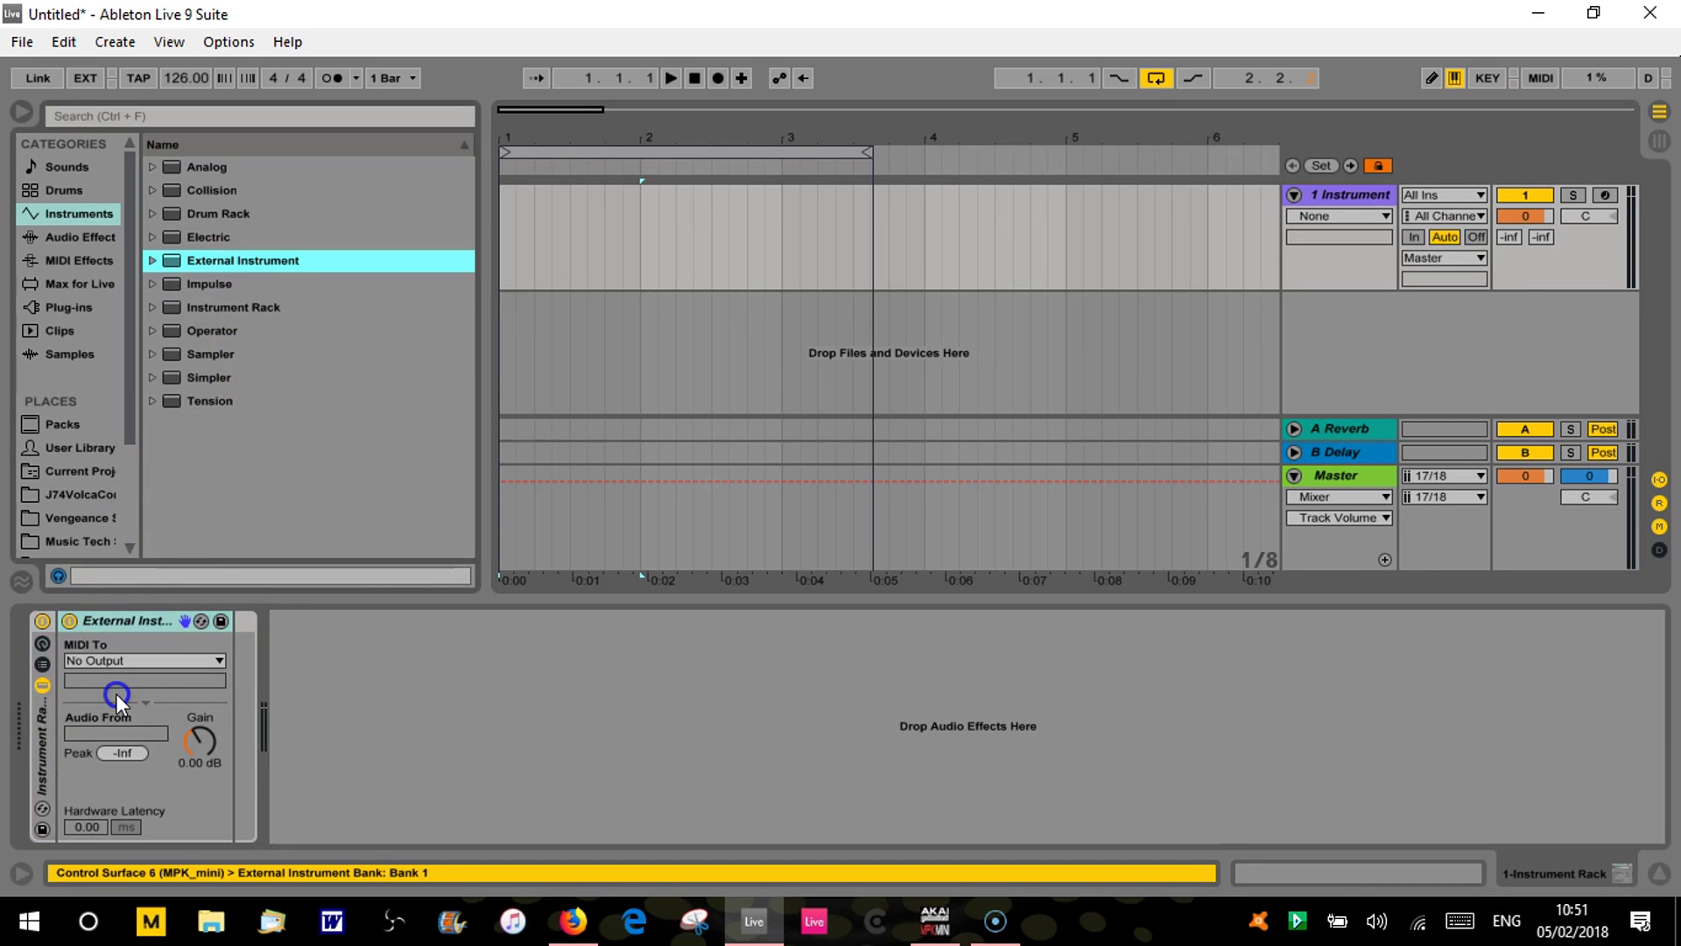
left_click(215, 661)
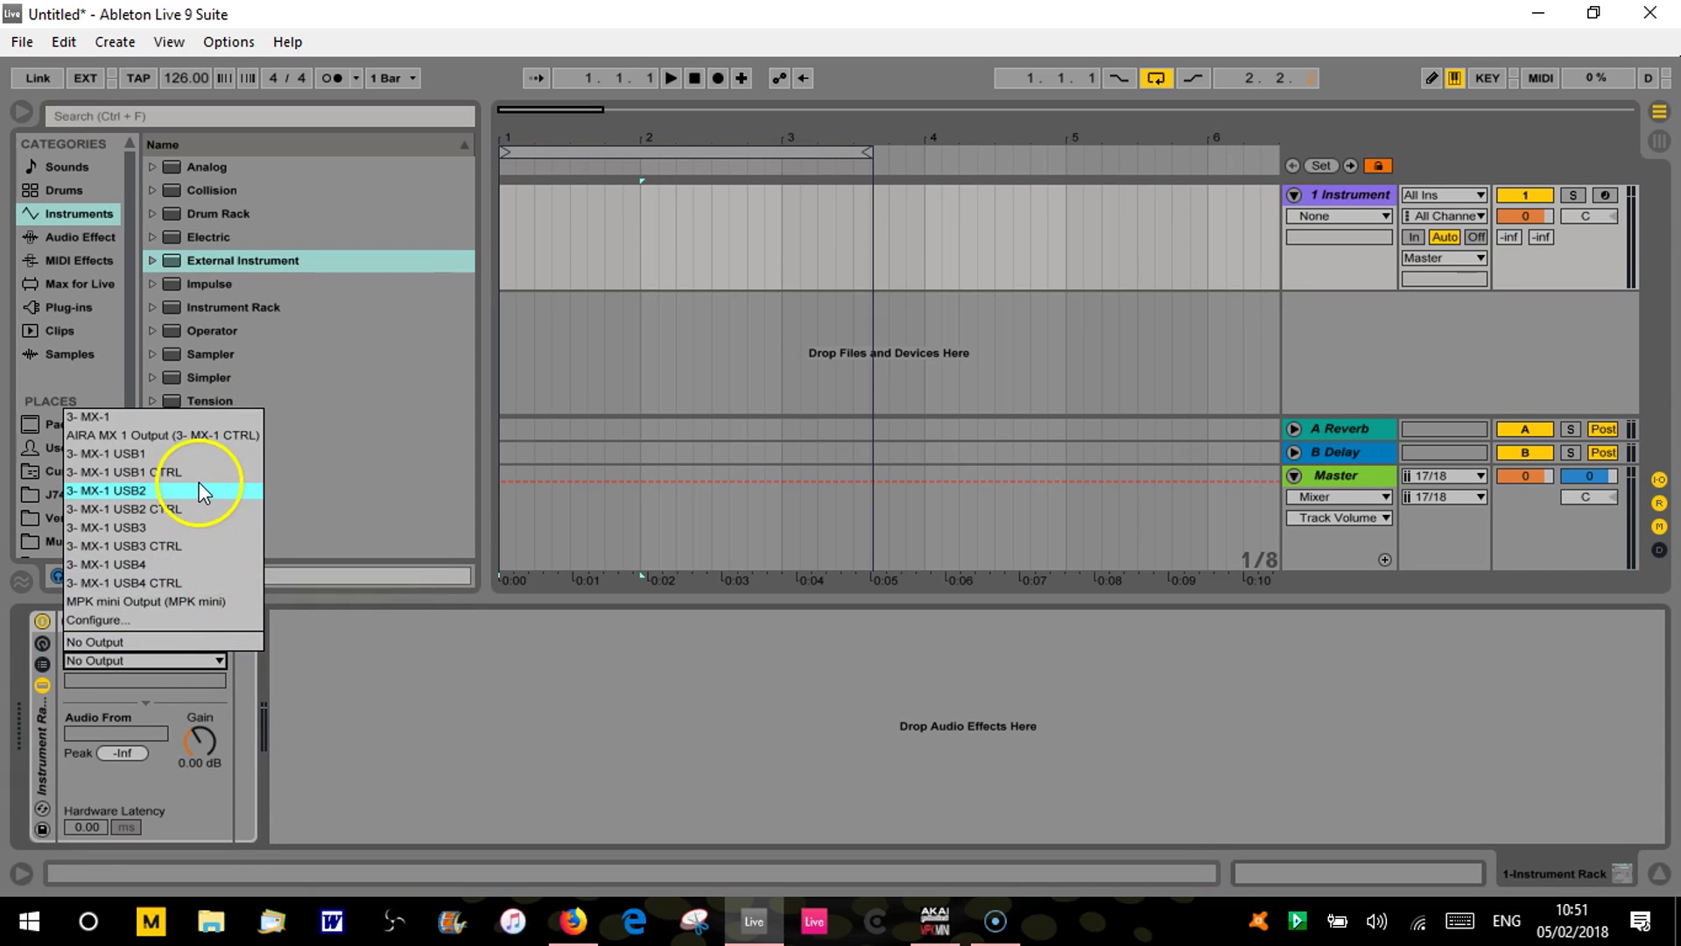
left_click(190, 527)
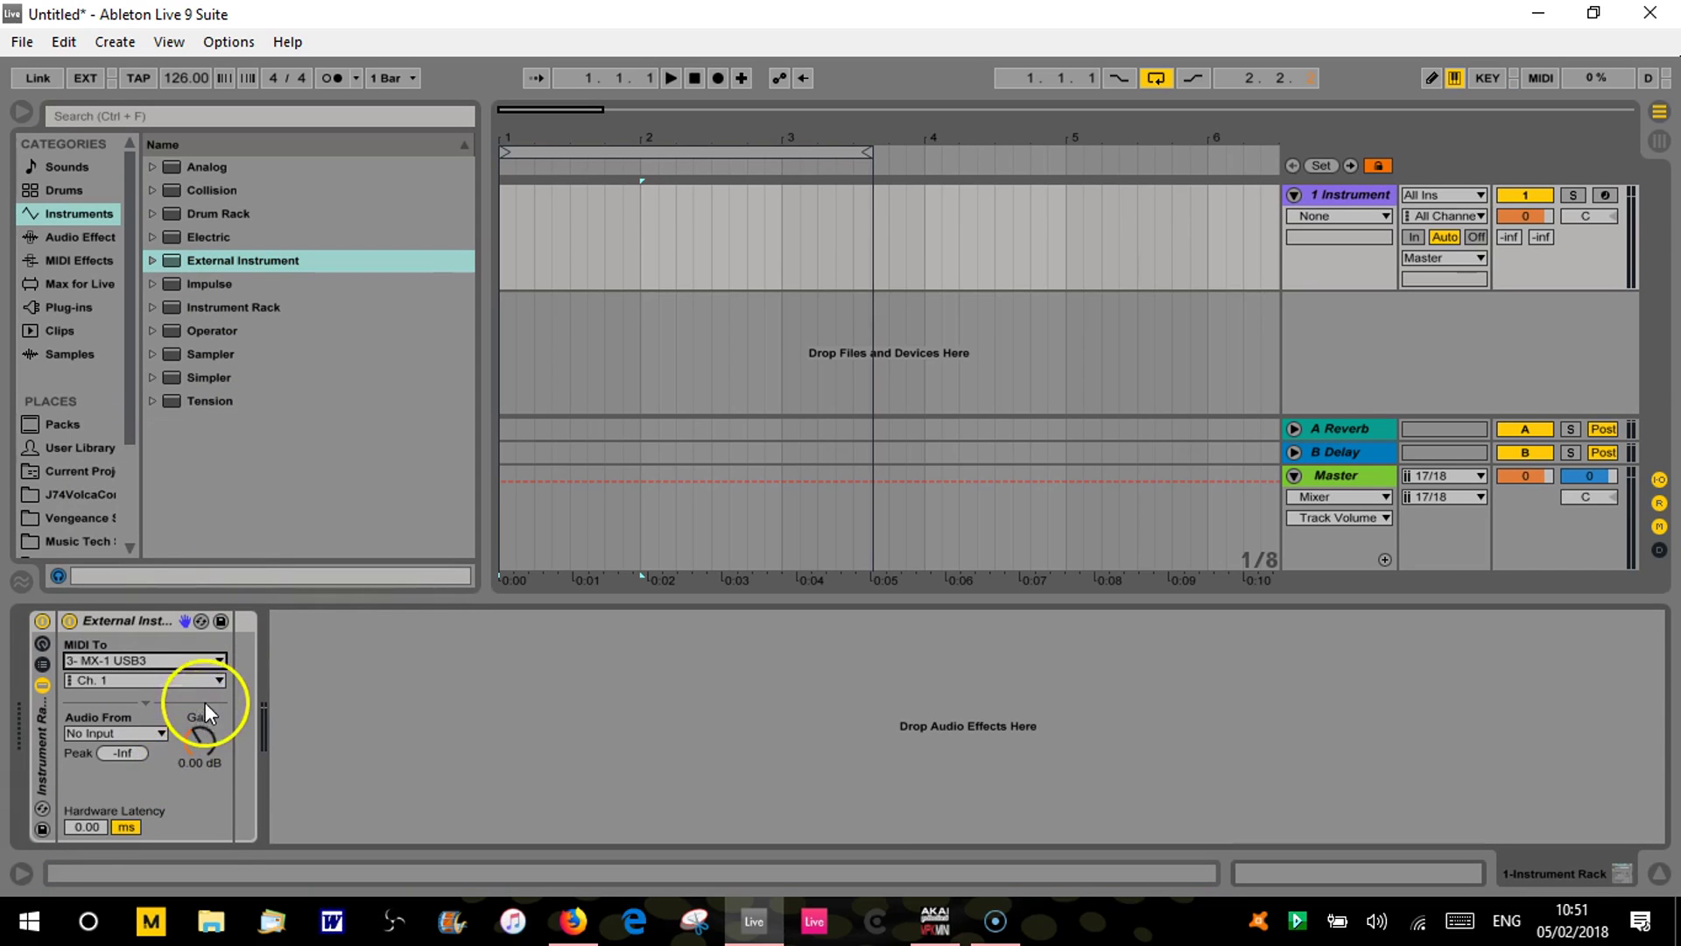
left_click(213, 680)
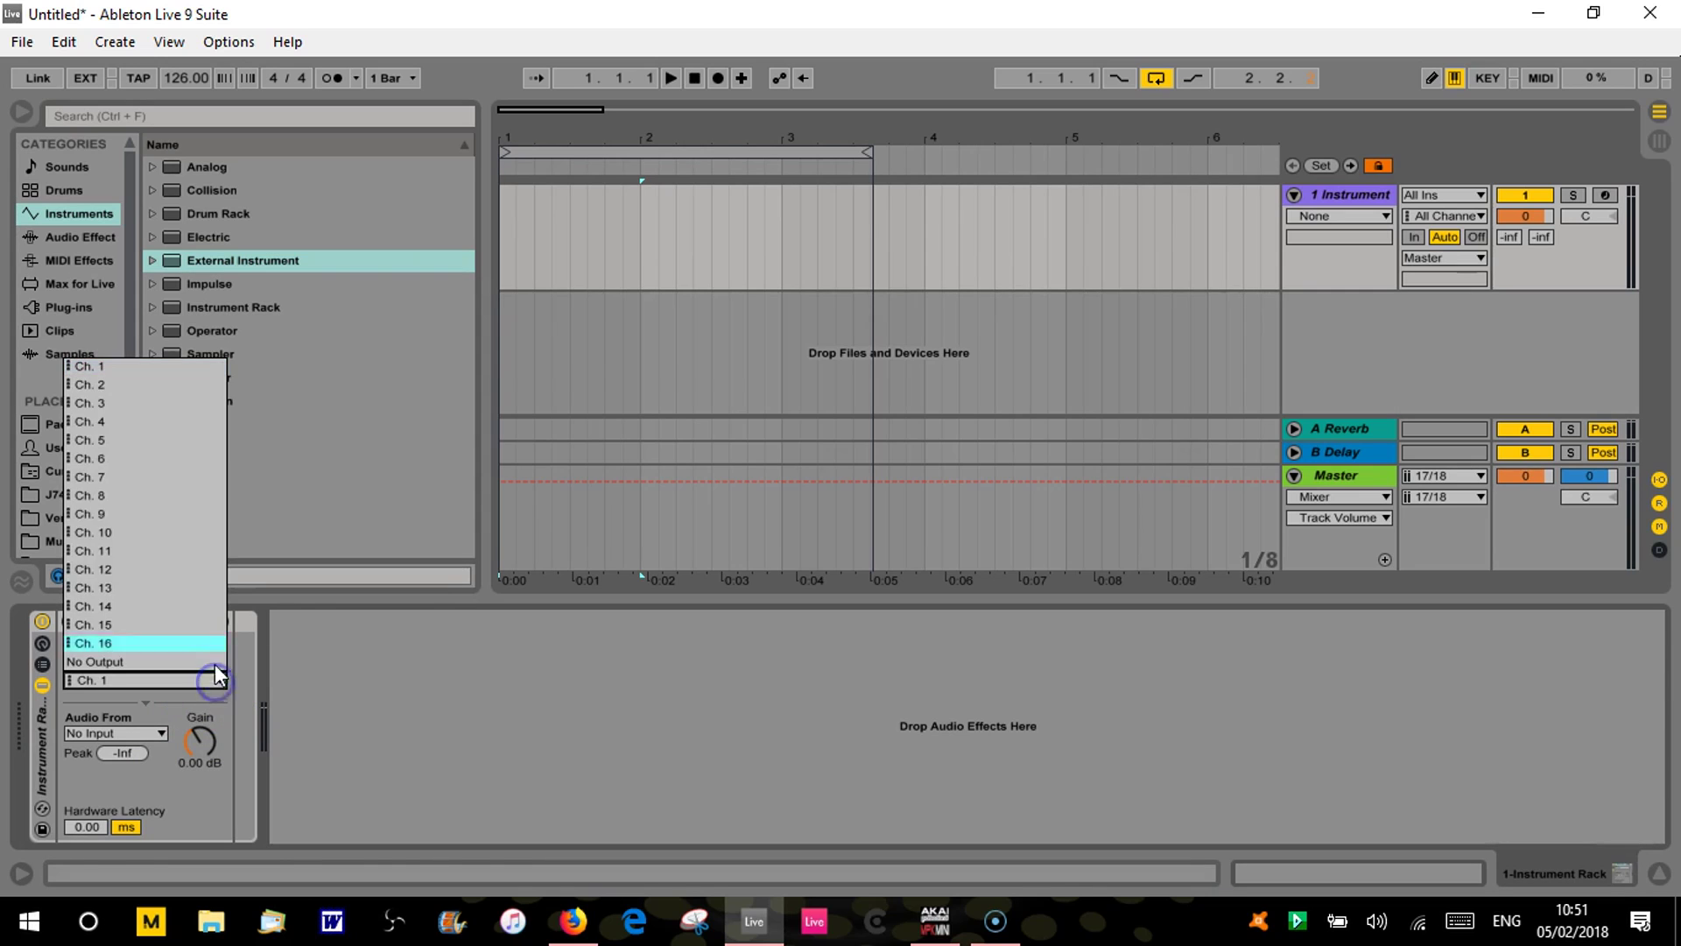
left_click(163, 407)
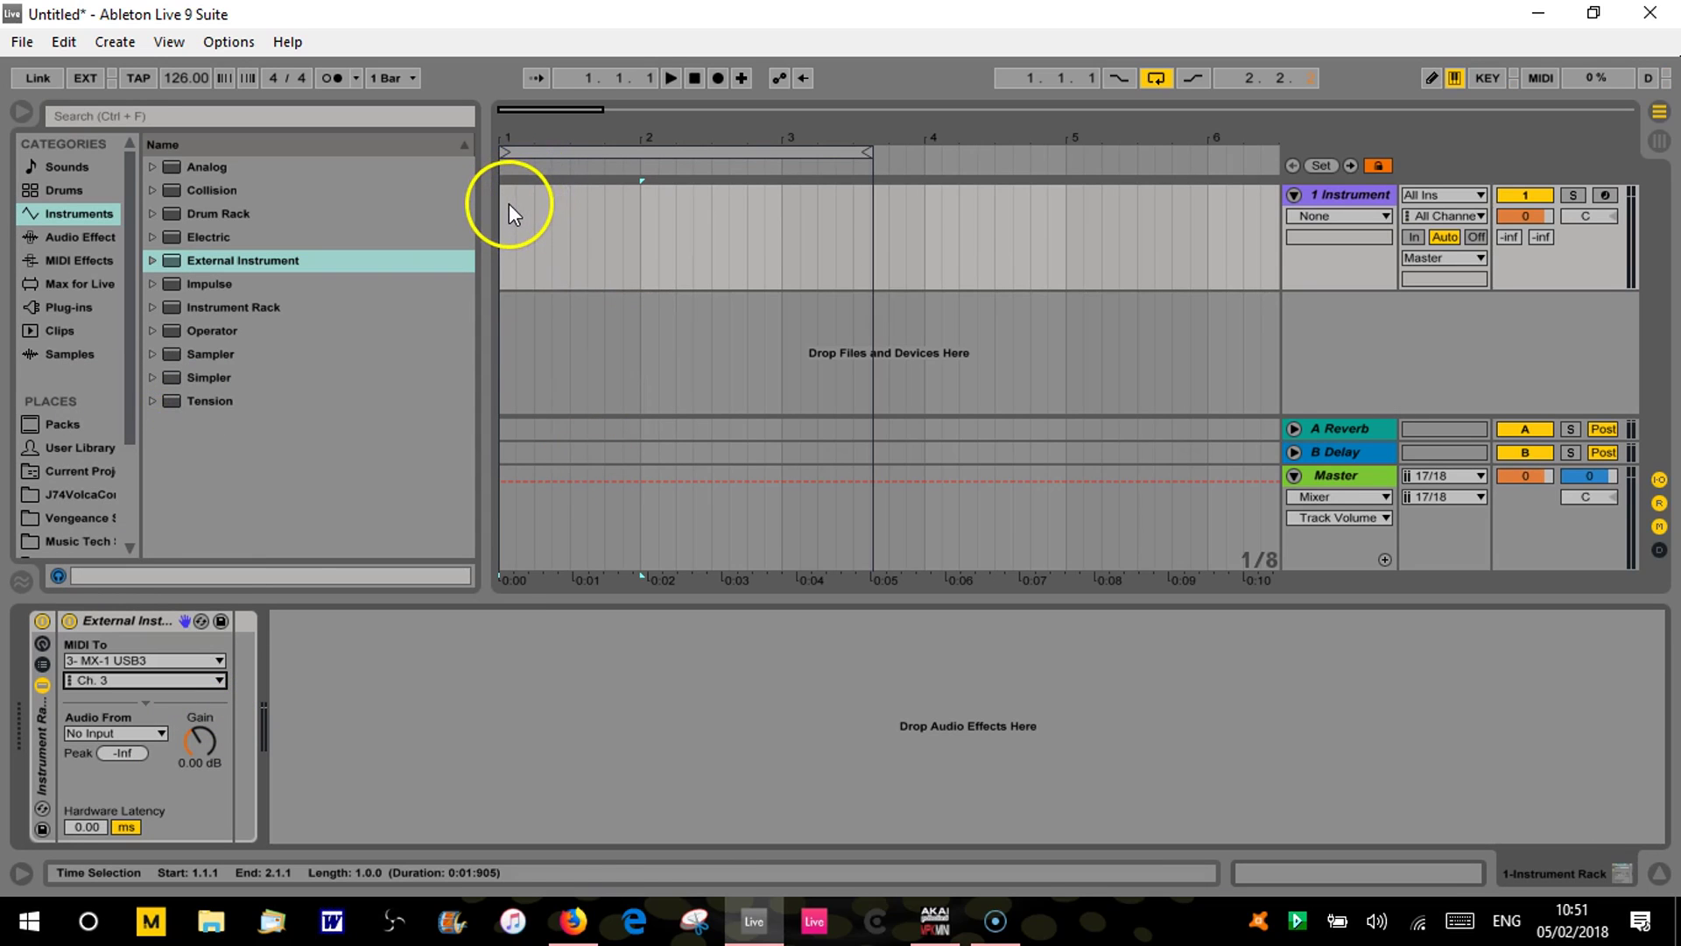
Create a MIDI clip from 1.1.1 to 1.2.3 on the instrument track and audition E3 with note preview enabled.
left_click_drag(503, 207, 554, 218)
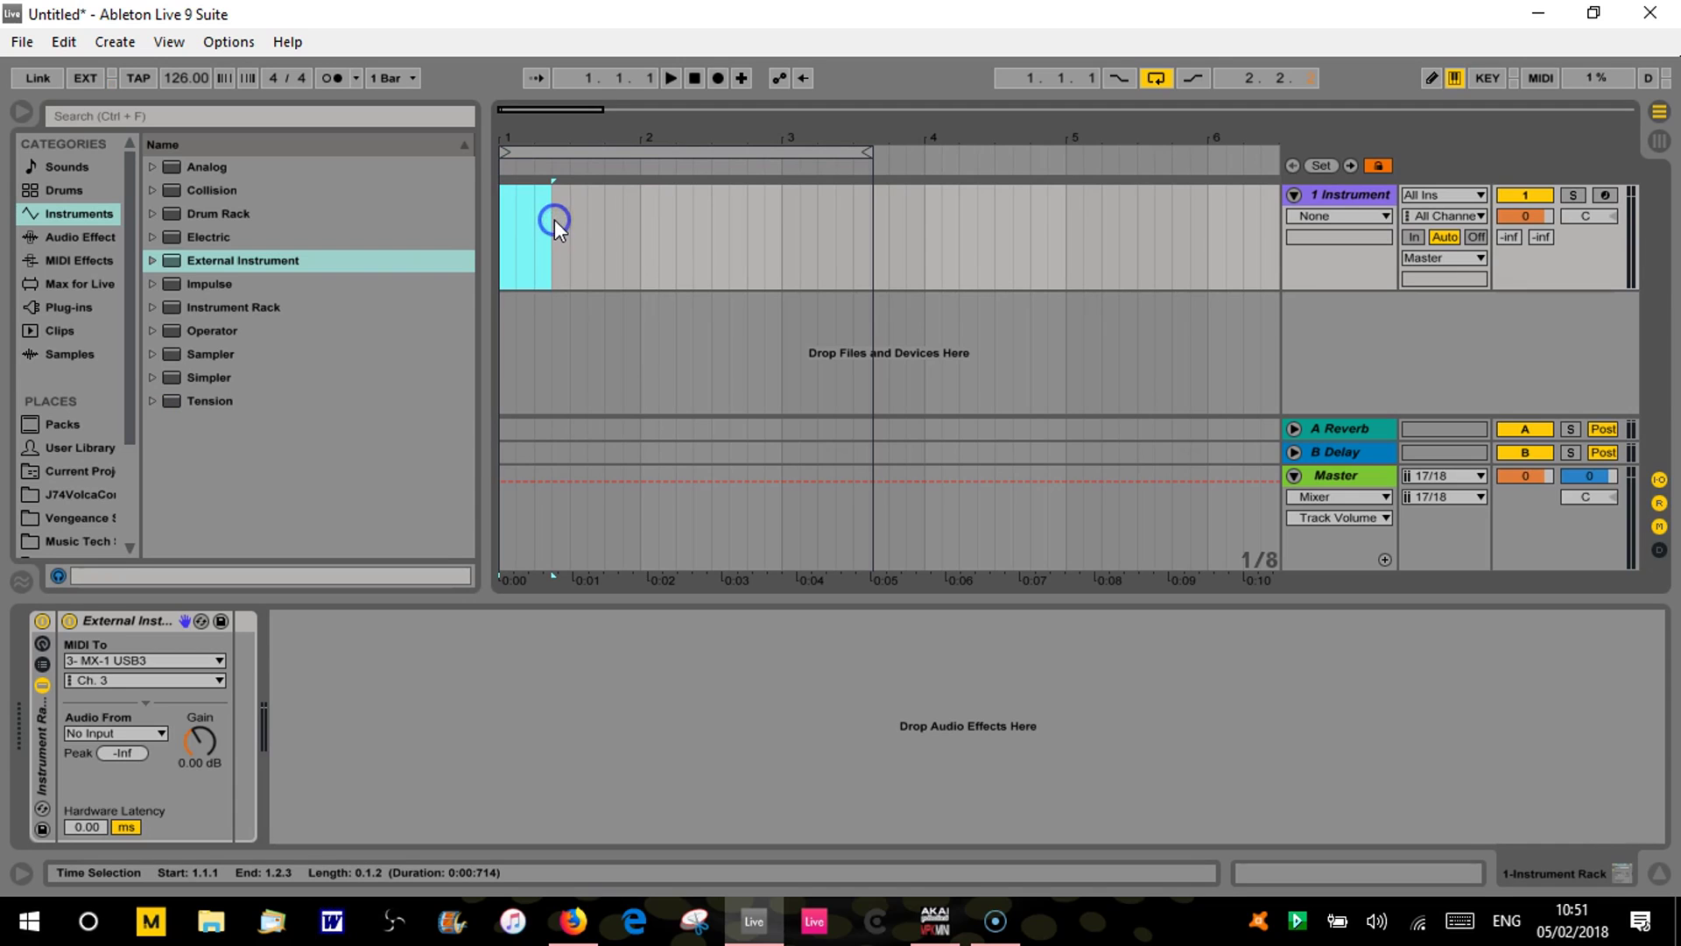
double_click(528, 192)
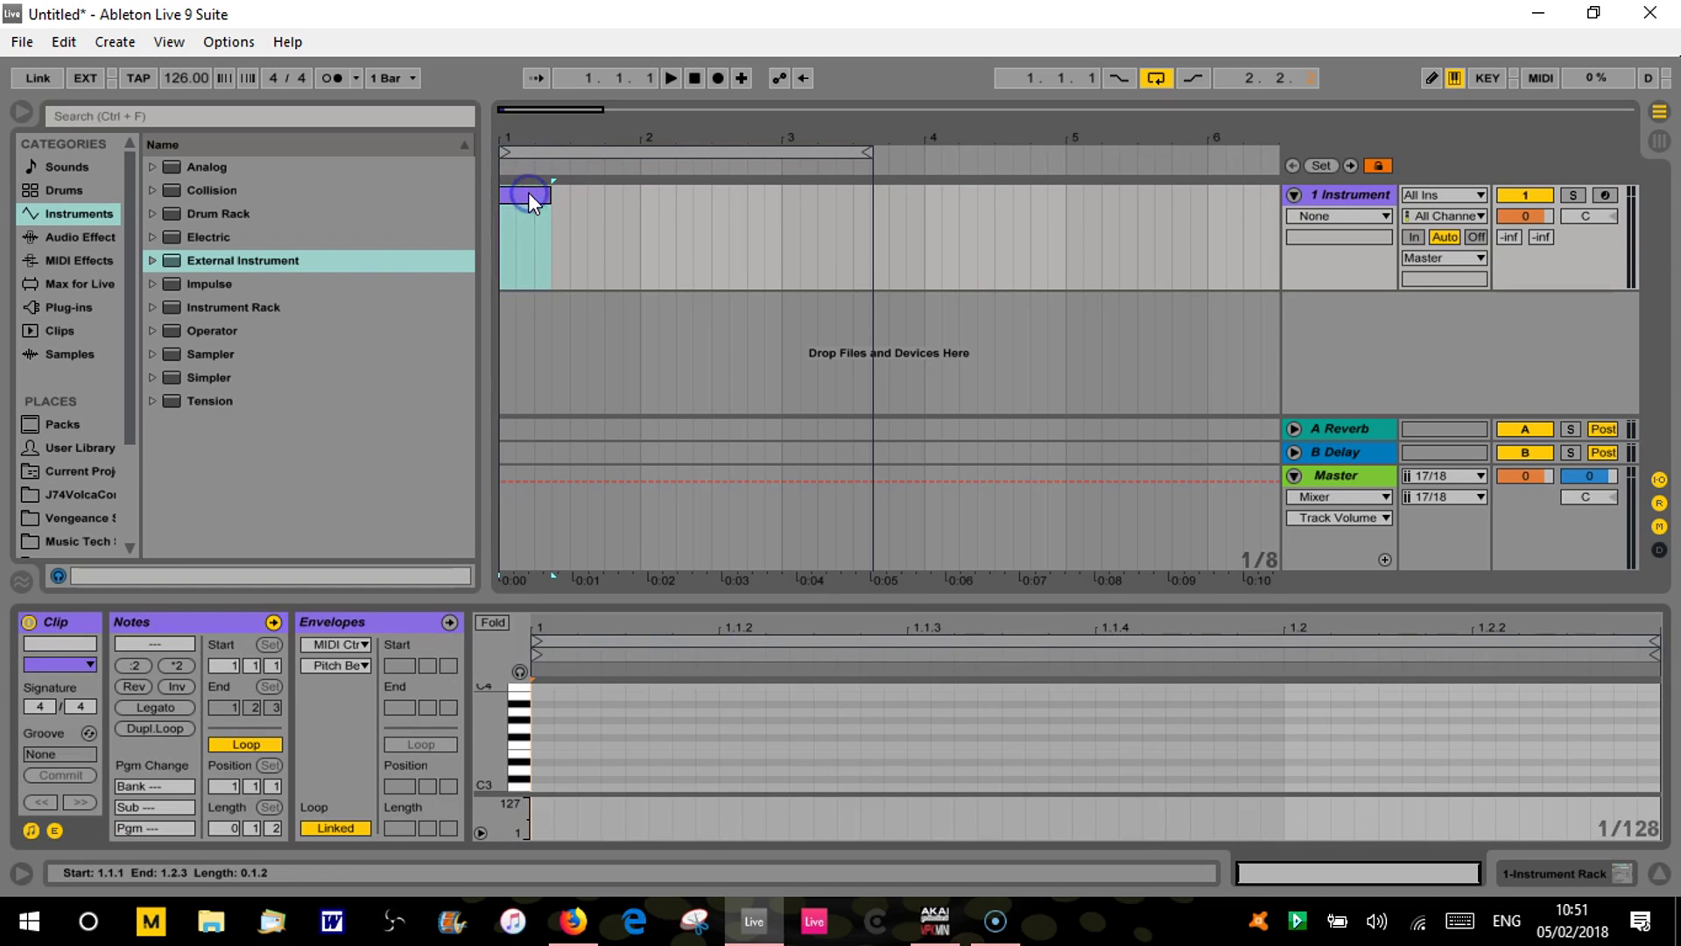
left_click(519, 671)
left_click_drag(517, 705, 518, 755)
left_click(519, 754)
left_click(518, 753)
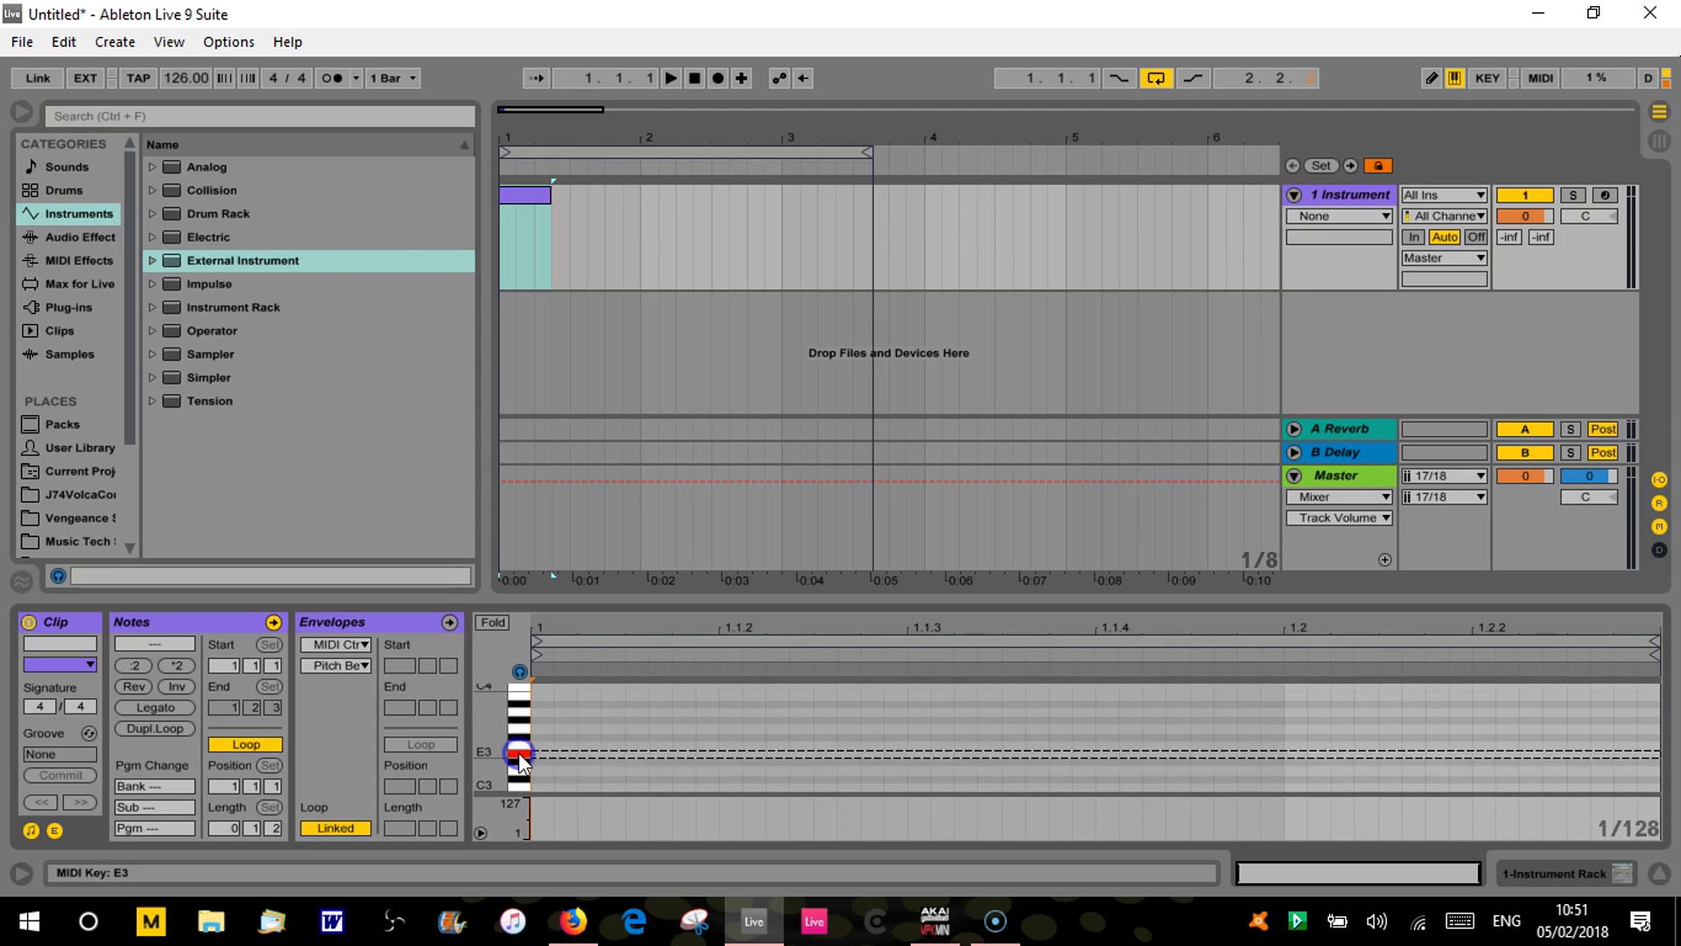
Return to the track's devices and show the Instrument Rack's macro controls.
key("shift+Tab")
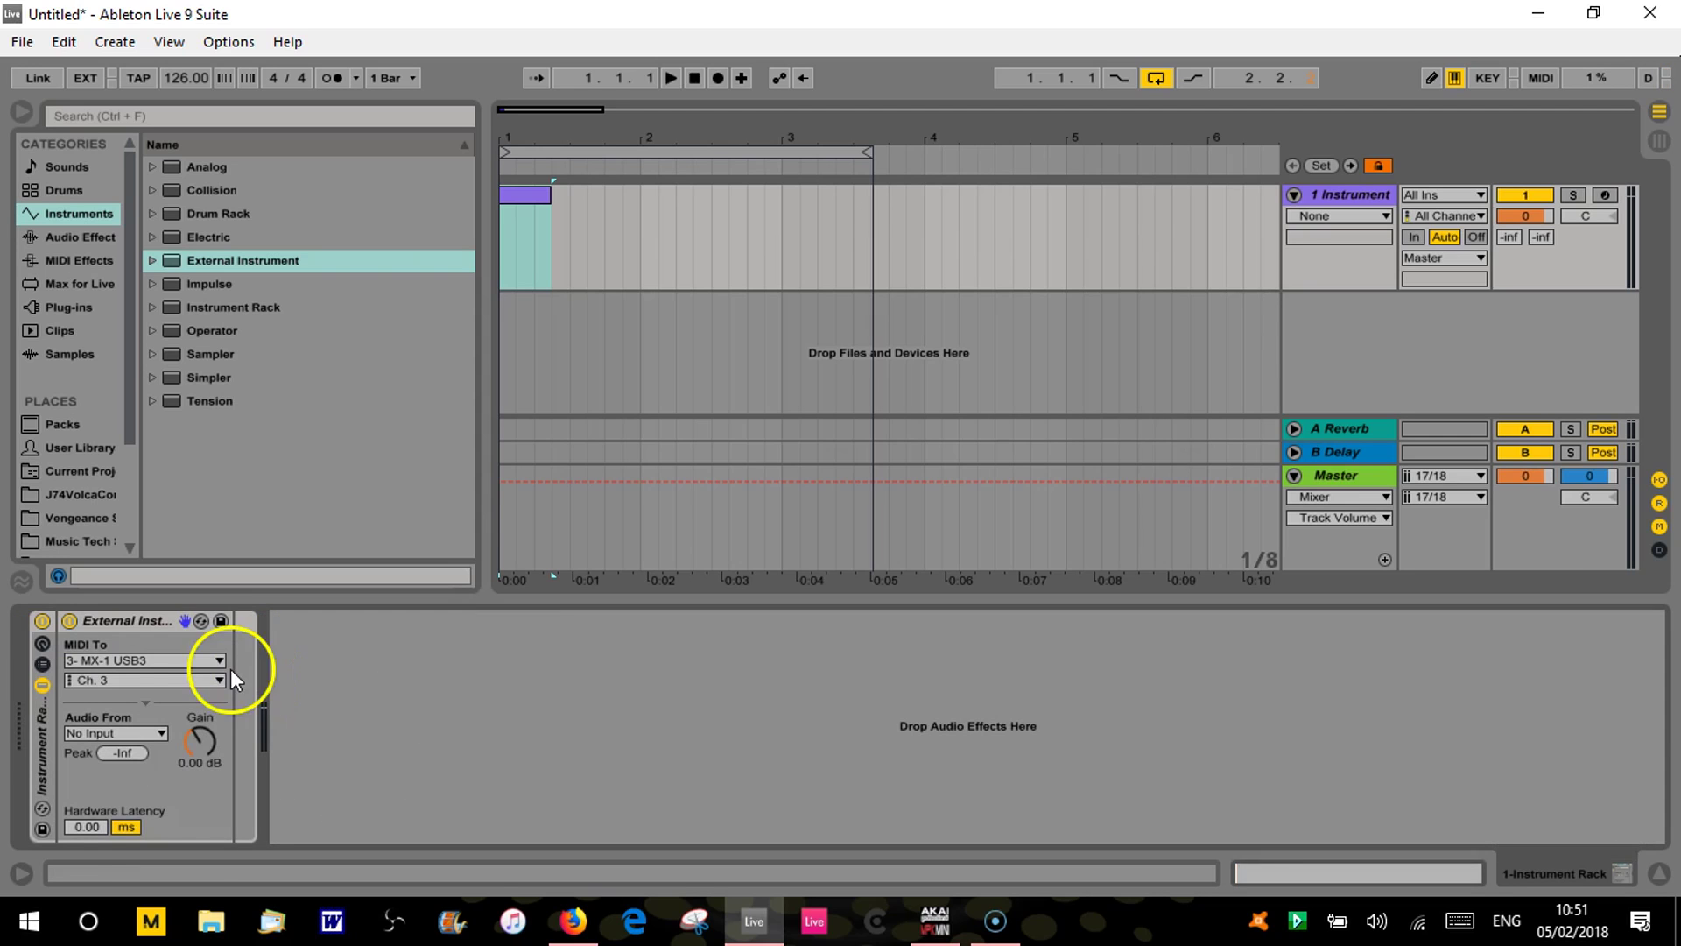
left_click(42, 645)
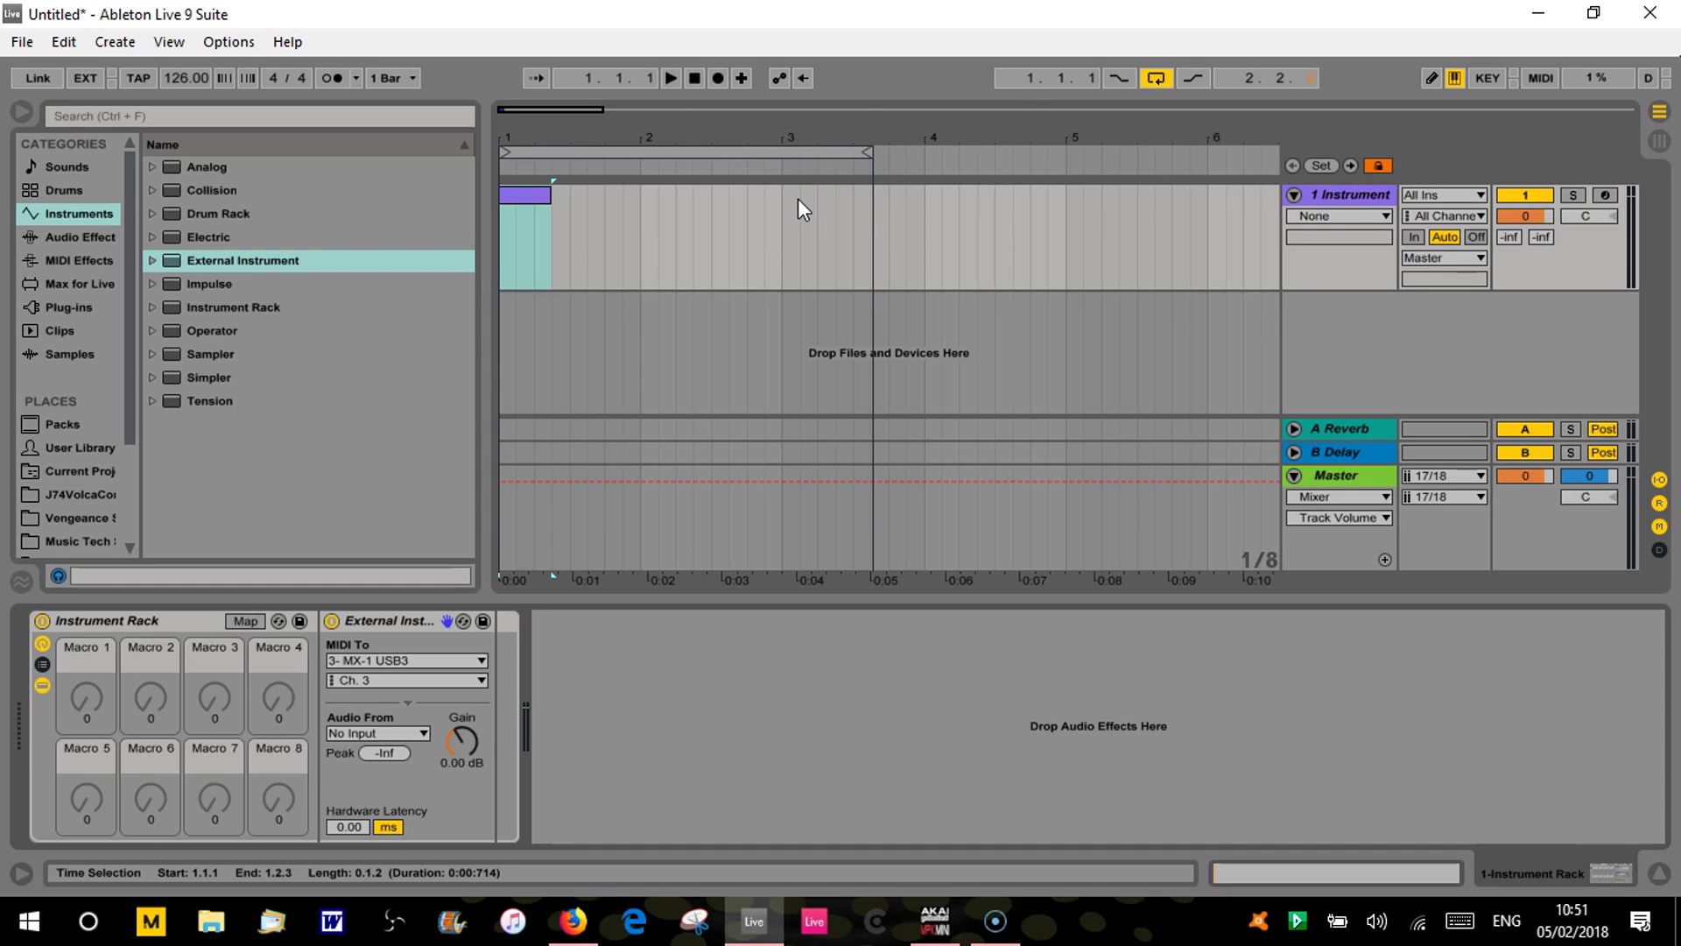
left_click(1564, 119)
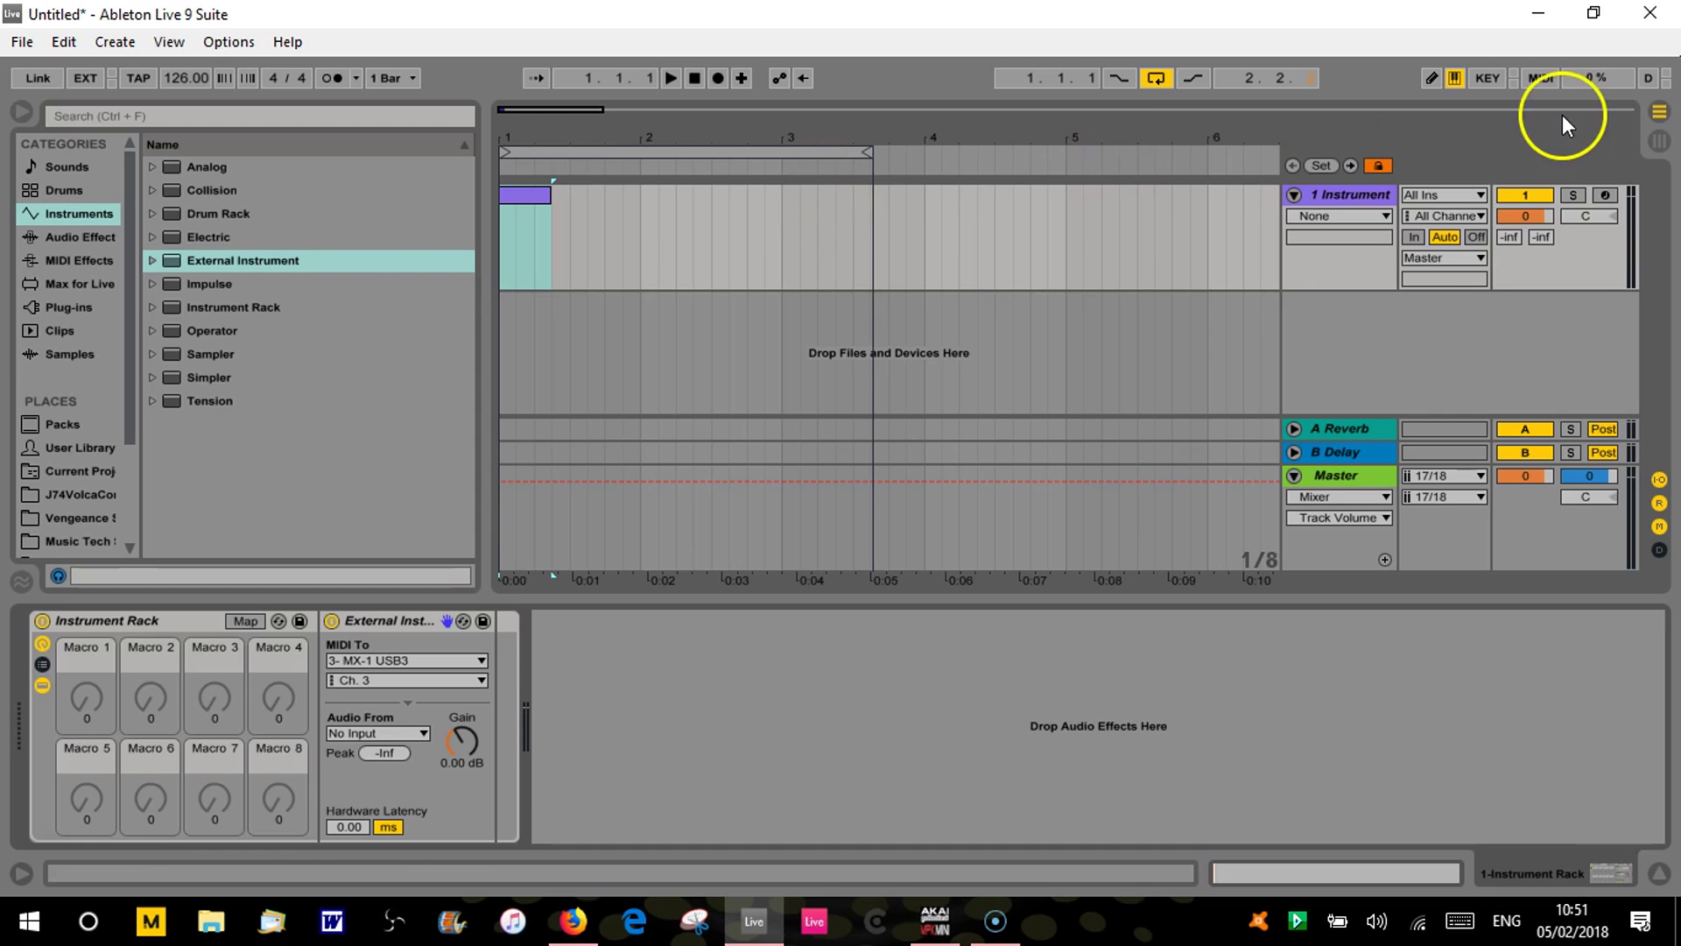
MIDI-map Macro 1 to channel 3 CC 74, Macro 2 to channel 1 CC 87, Macro 3 to channel 3 CC 12 and Macro 4 to channel 3 CC 75.
left_click(1542, 79)
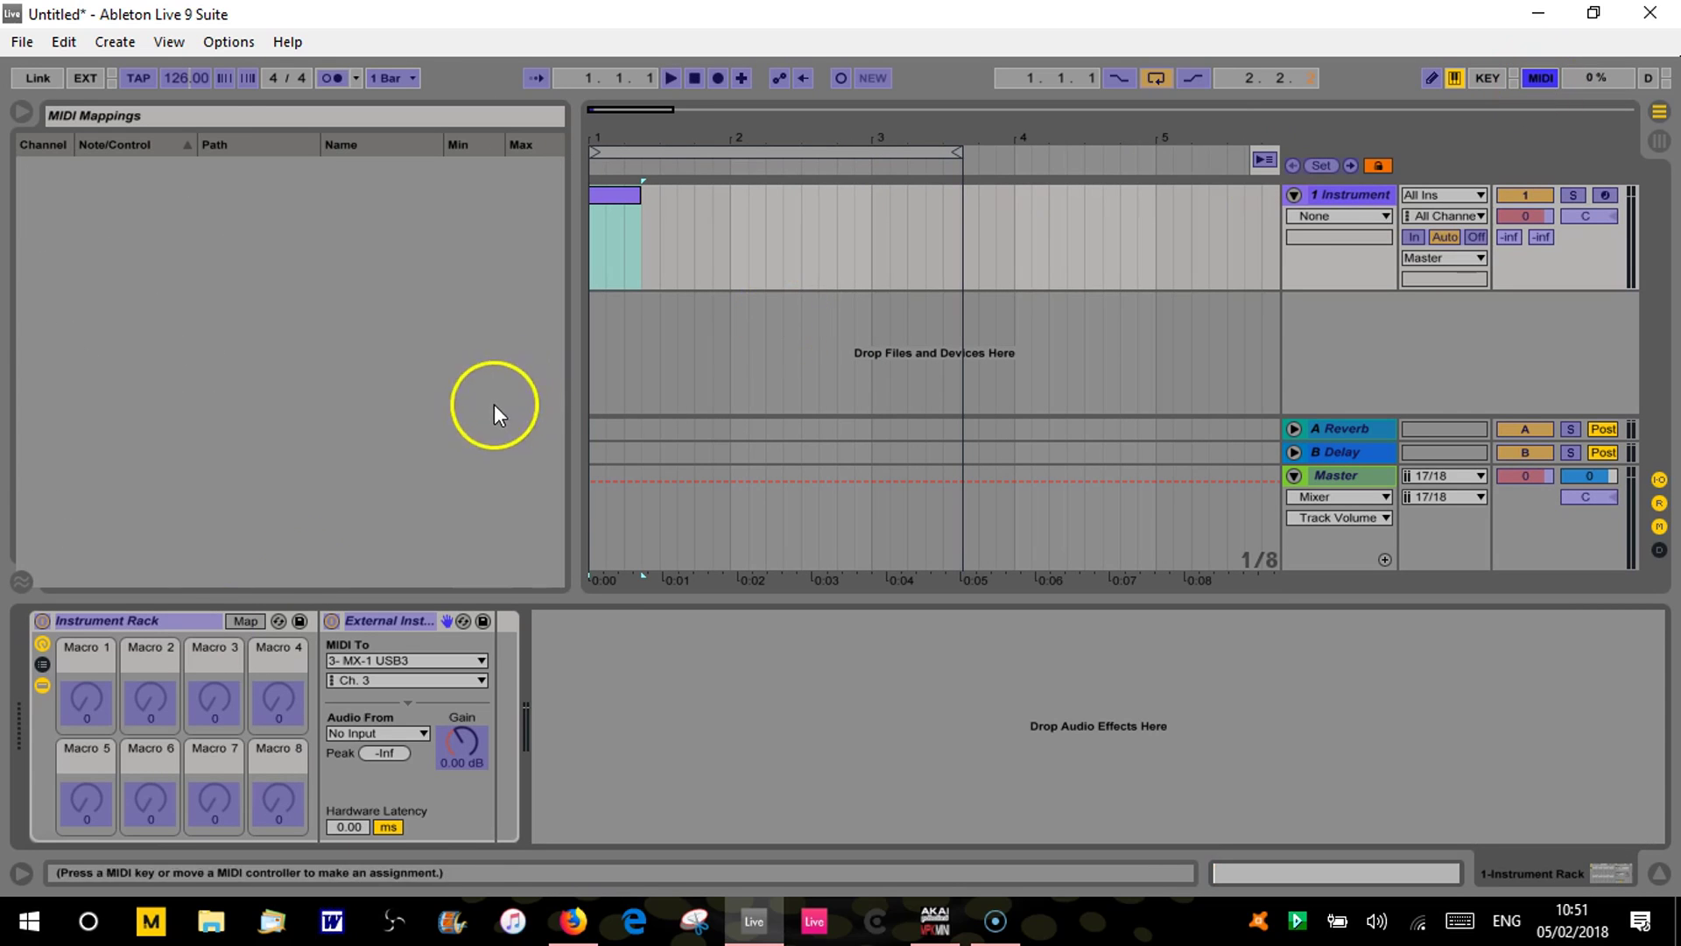
left_click(93, 690)
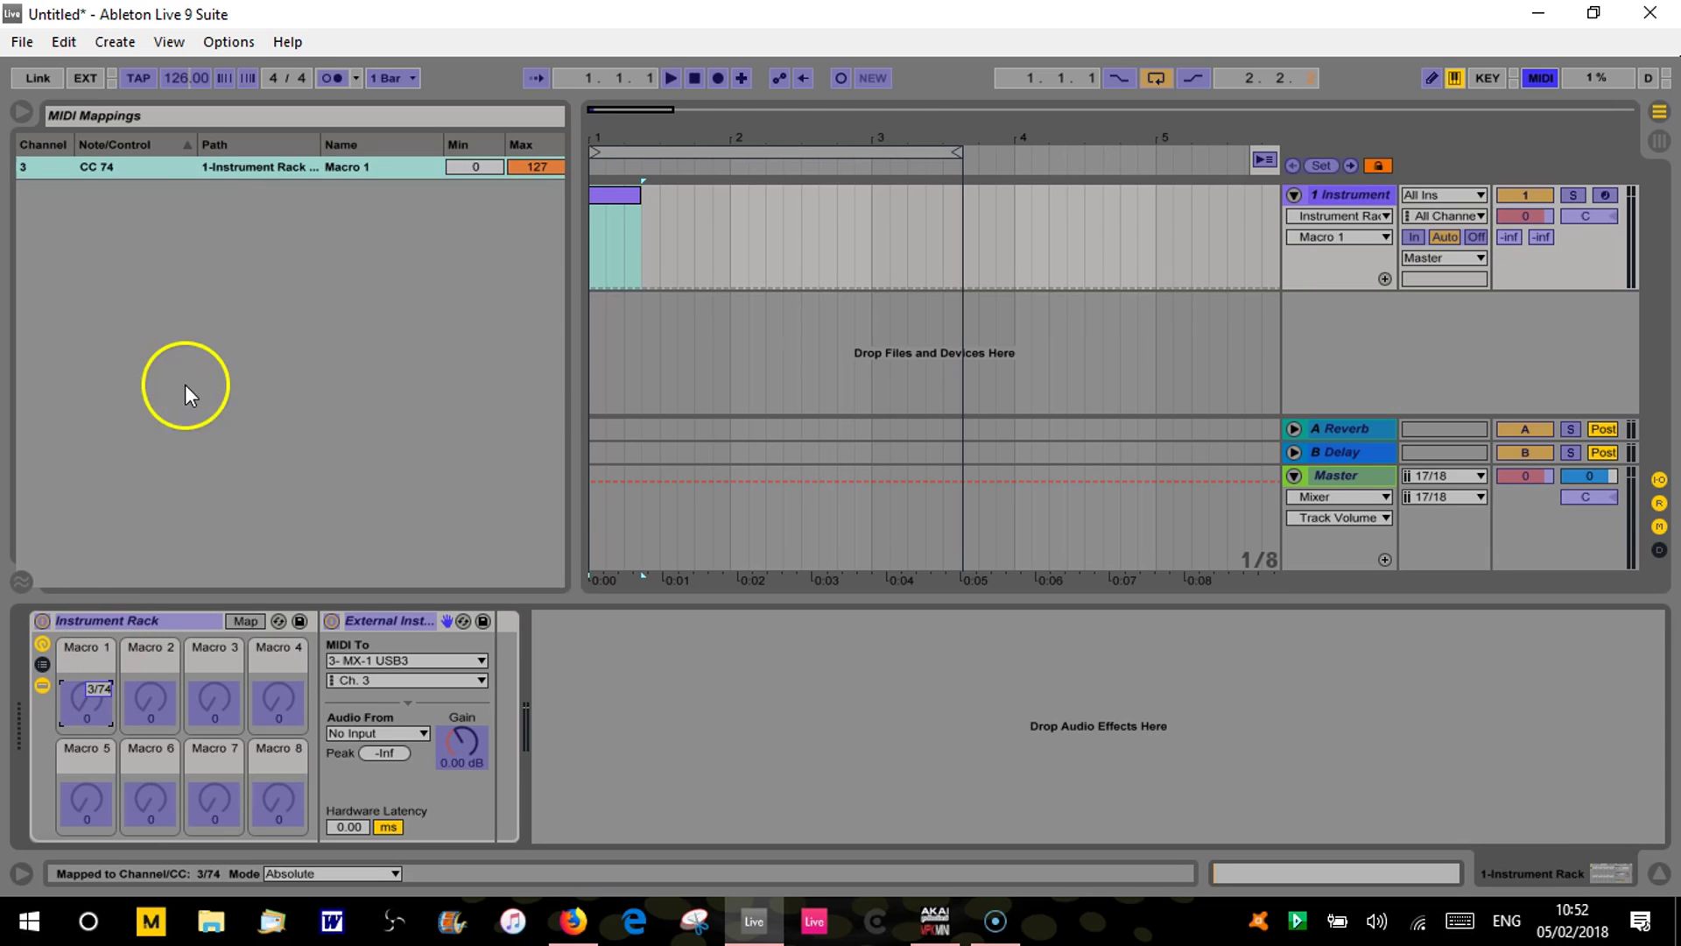
left_click(149, 690)
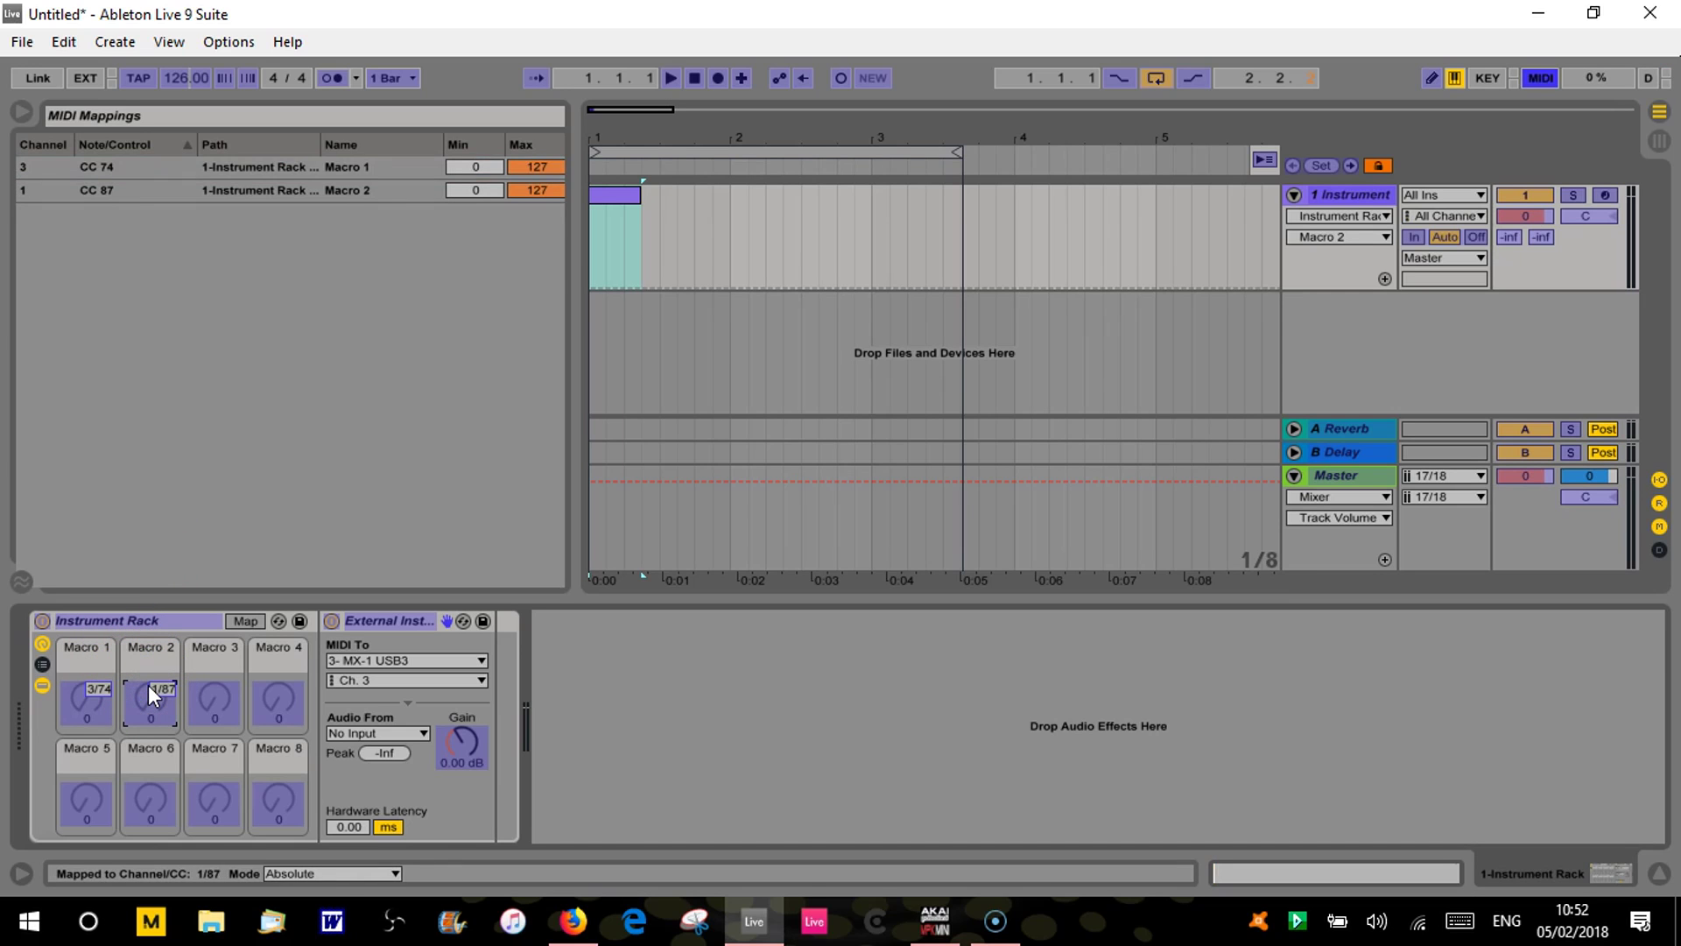
left_click(214, 693)
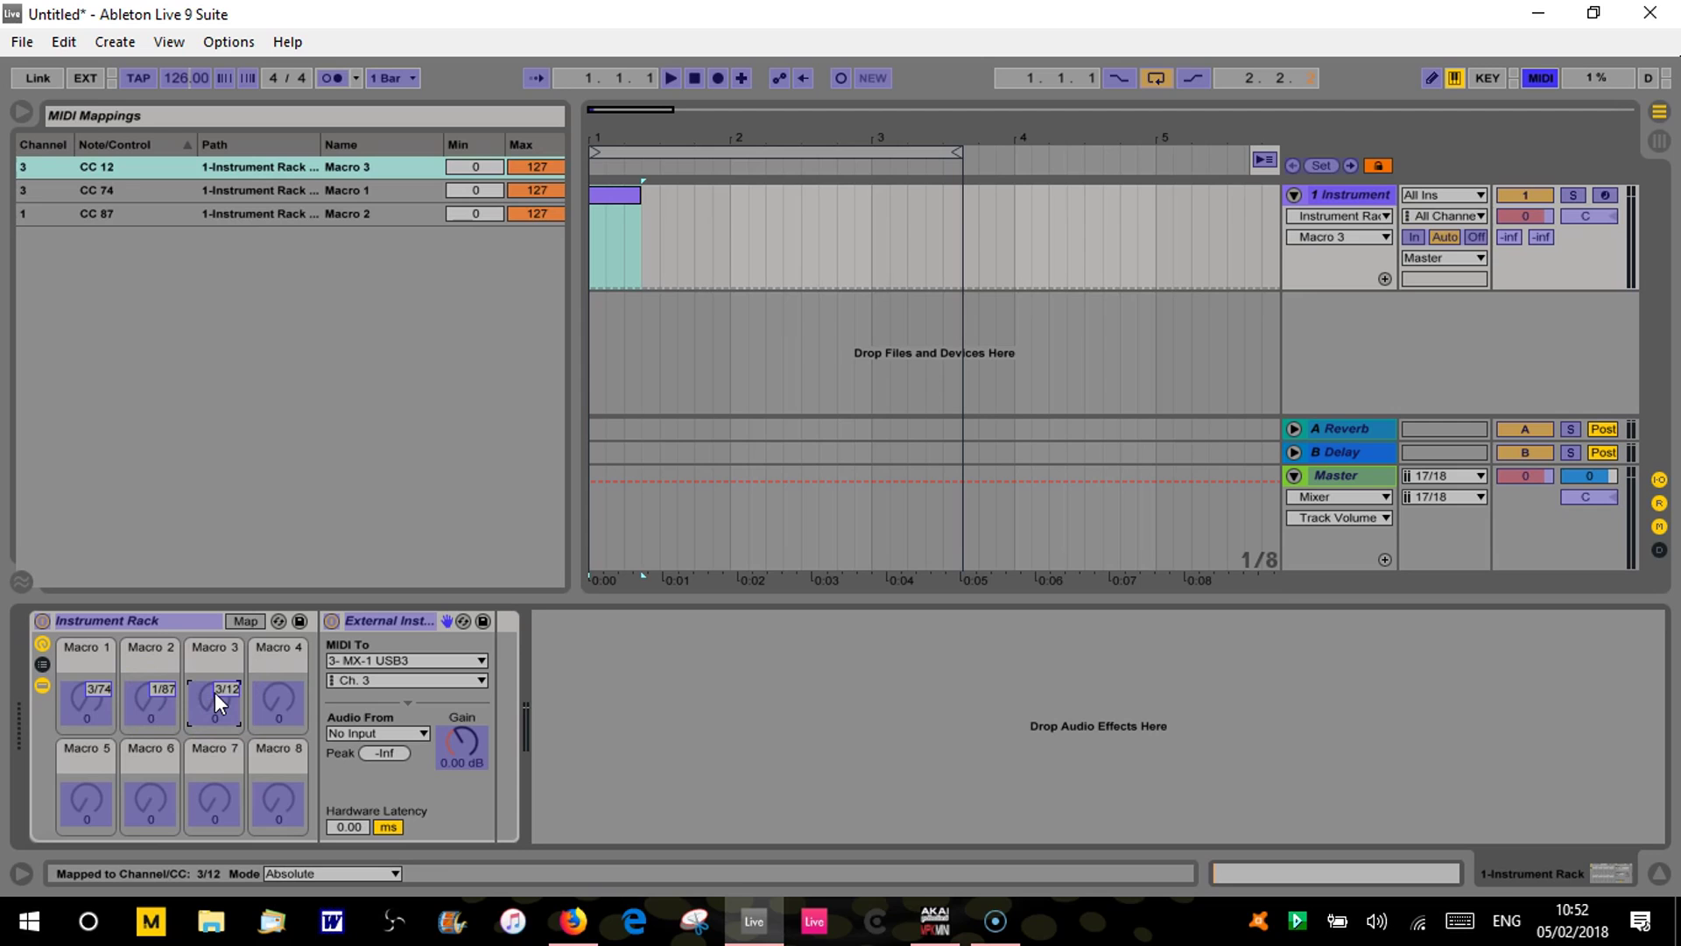
left_click(265, 706)
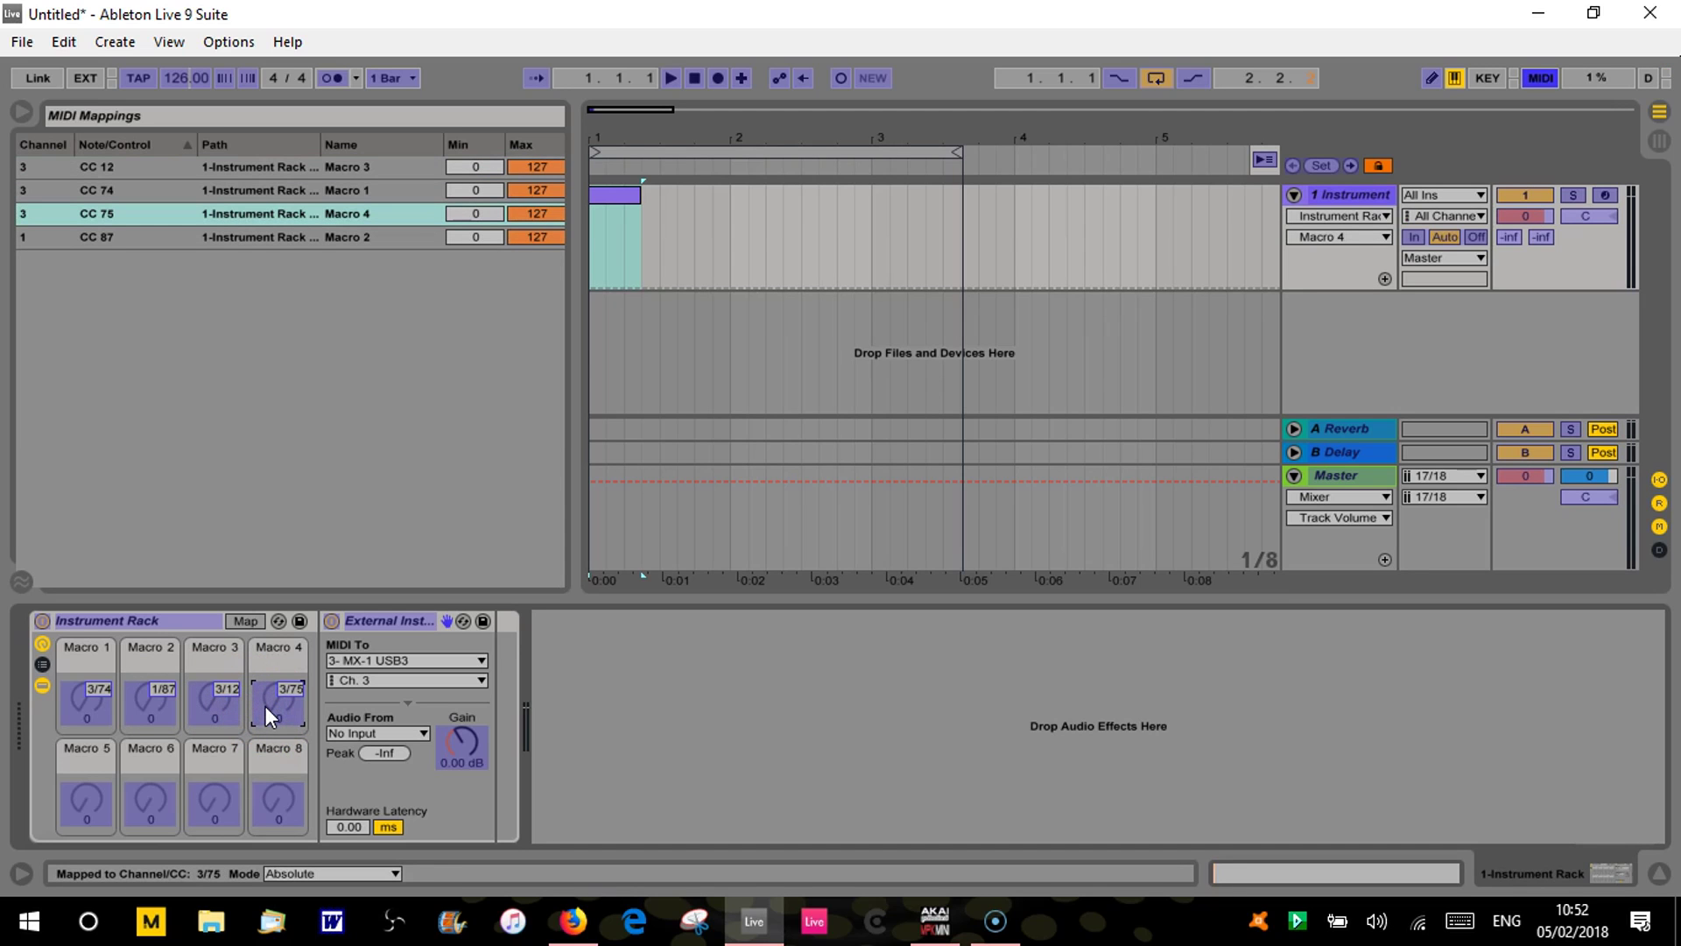
Leave MIDI mapping and extend both the arrangement loop and the MIDI clip to the start of bar 4.
left_click(1543, 79)
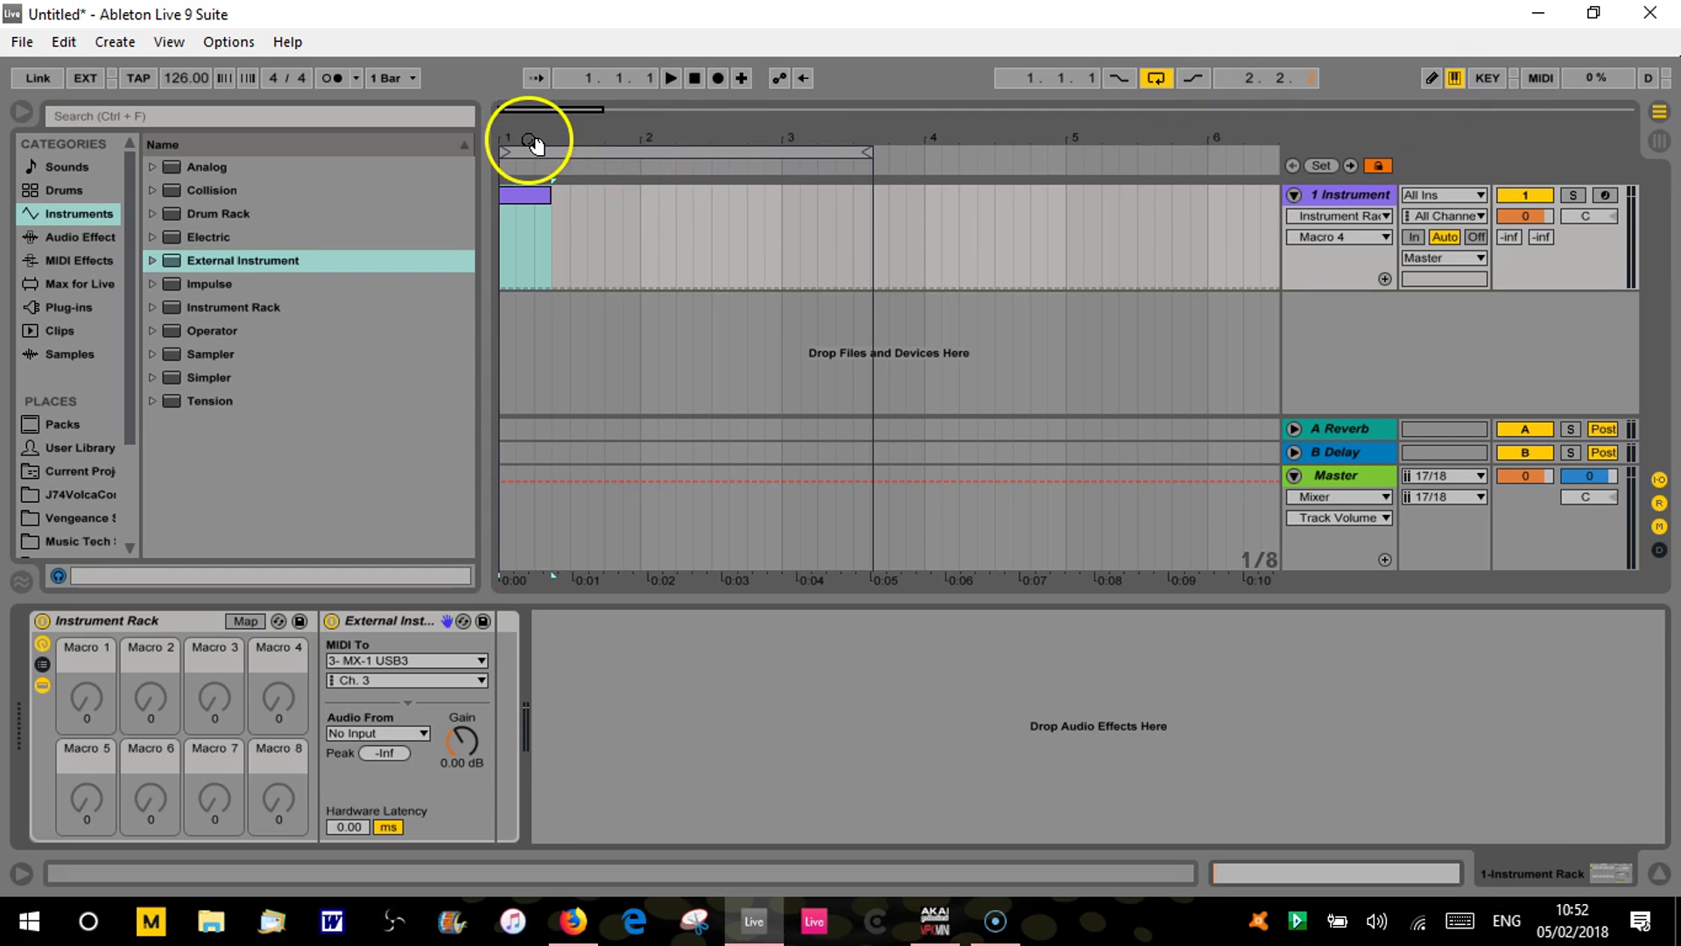
left_click_drag(526, 142, 522, 136)
left_click_drag(521, 135, 522, 114)
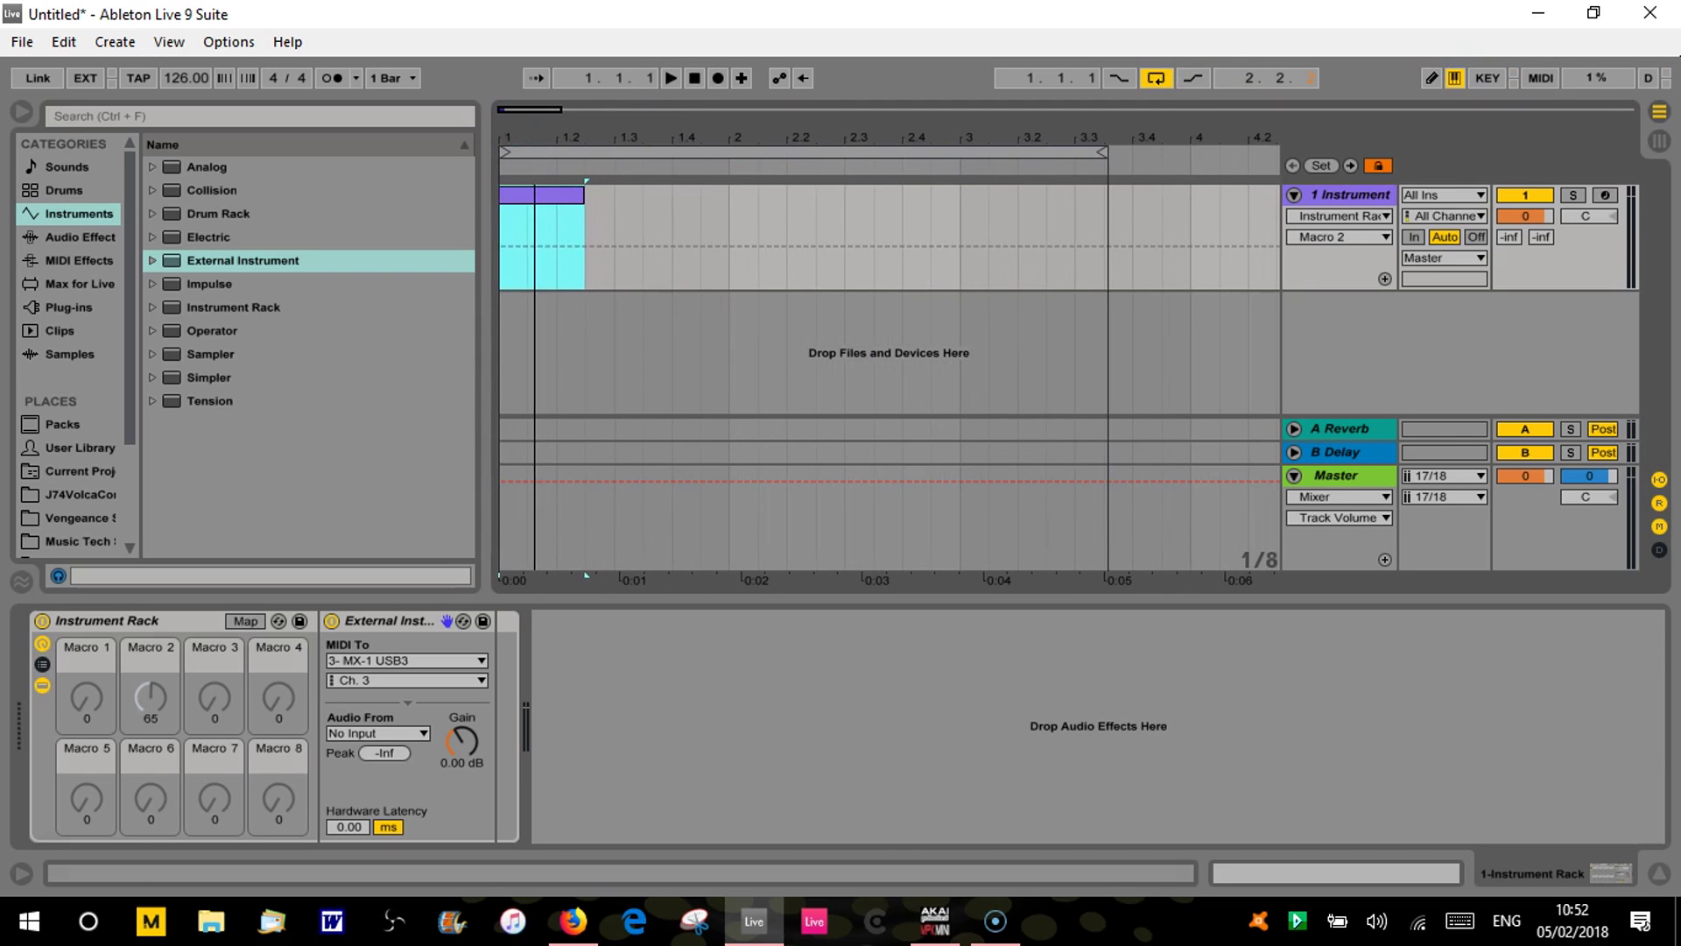
left_click_drag(1102, 154, 1184, 172)
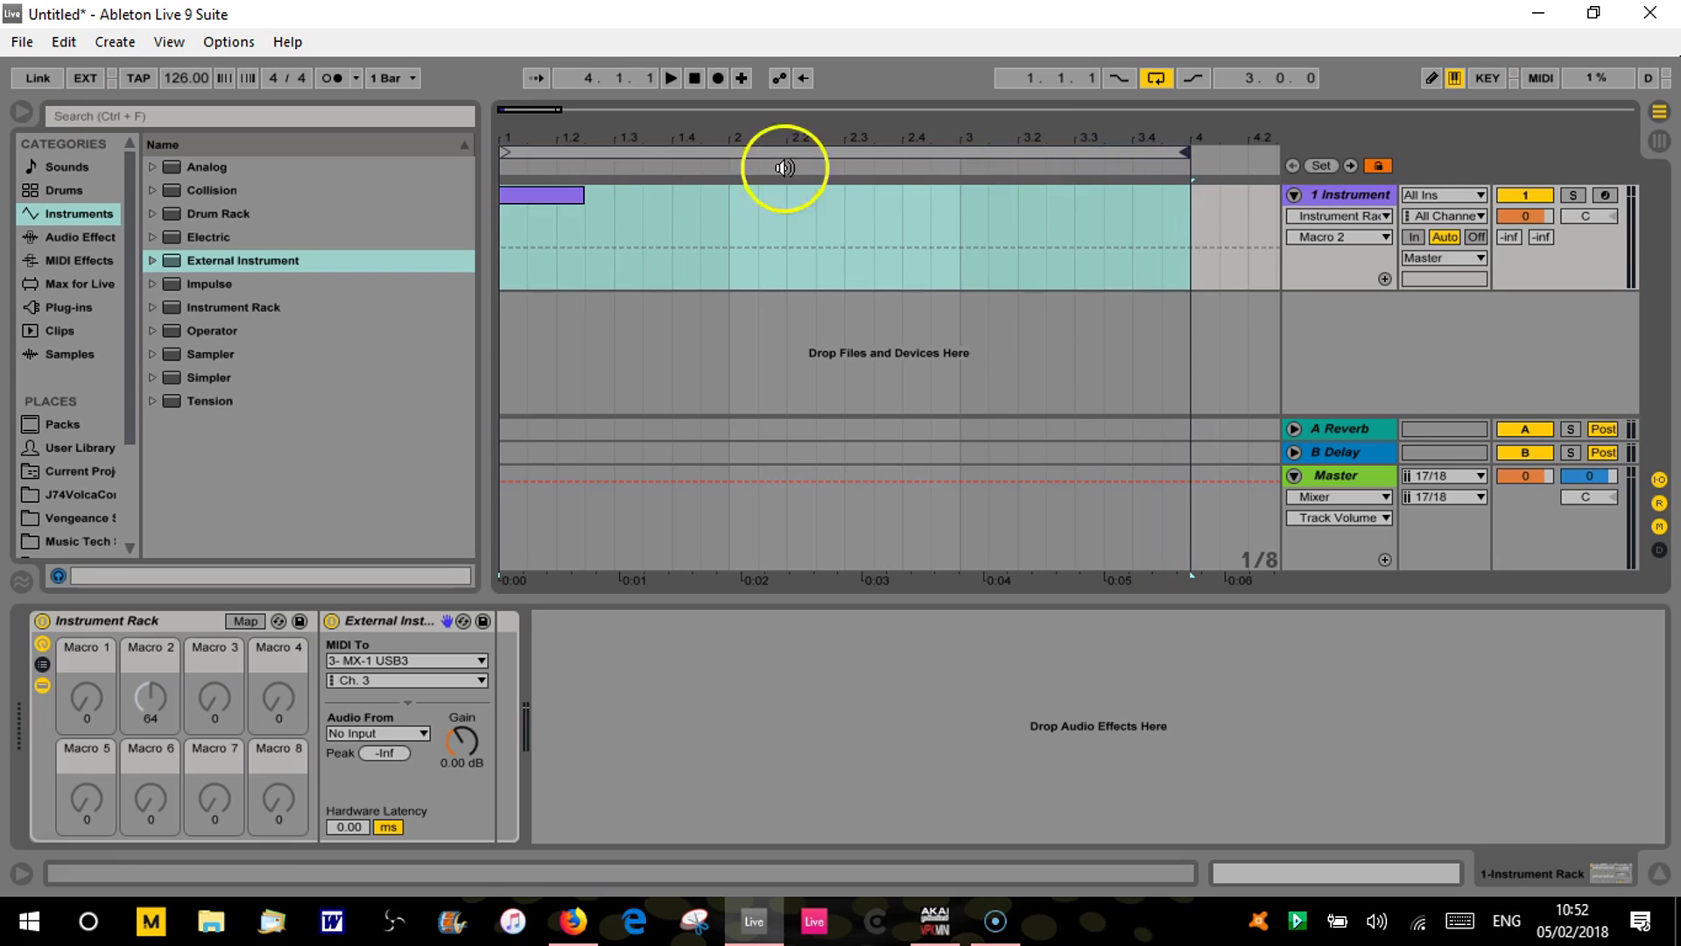
left_click_drag(582, 195, 1198, 226)
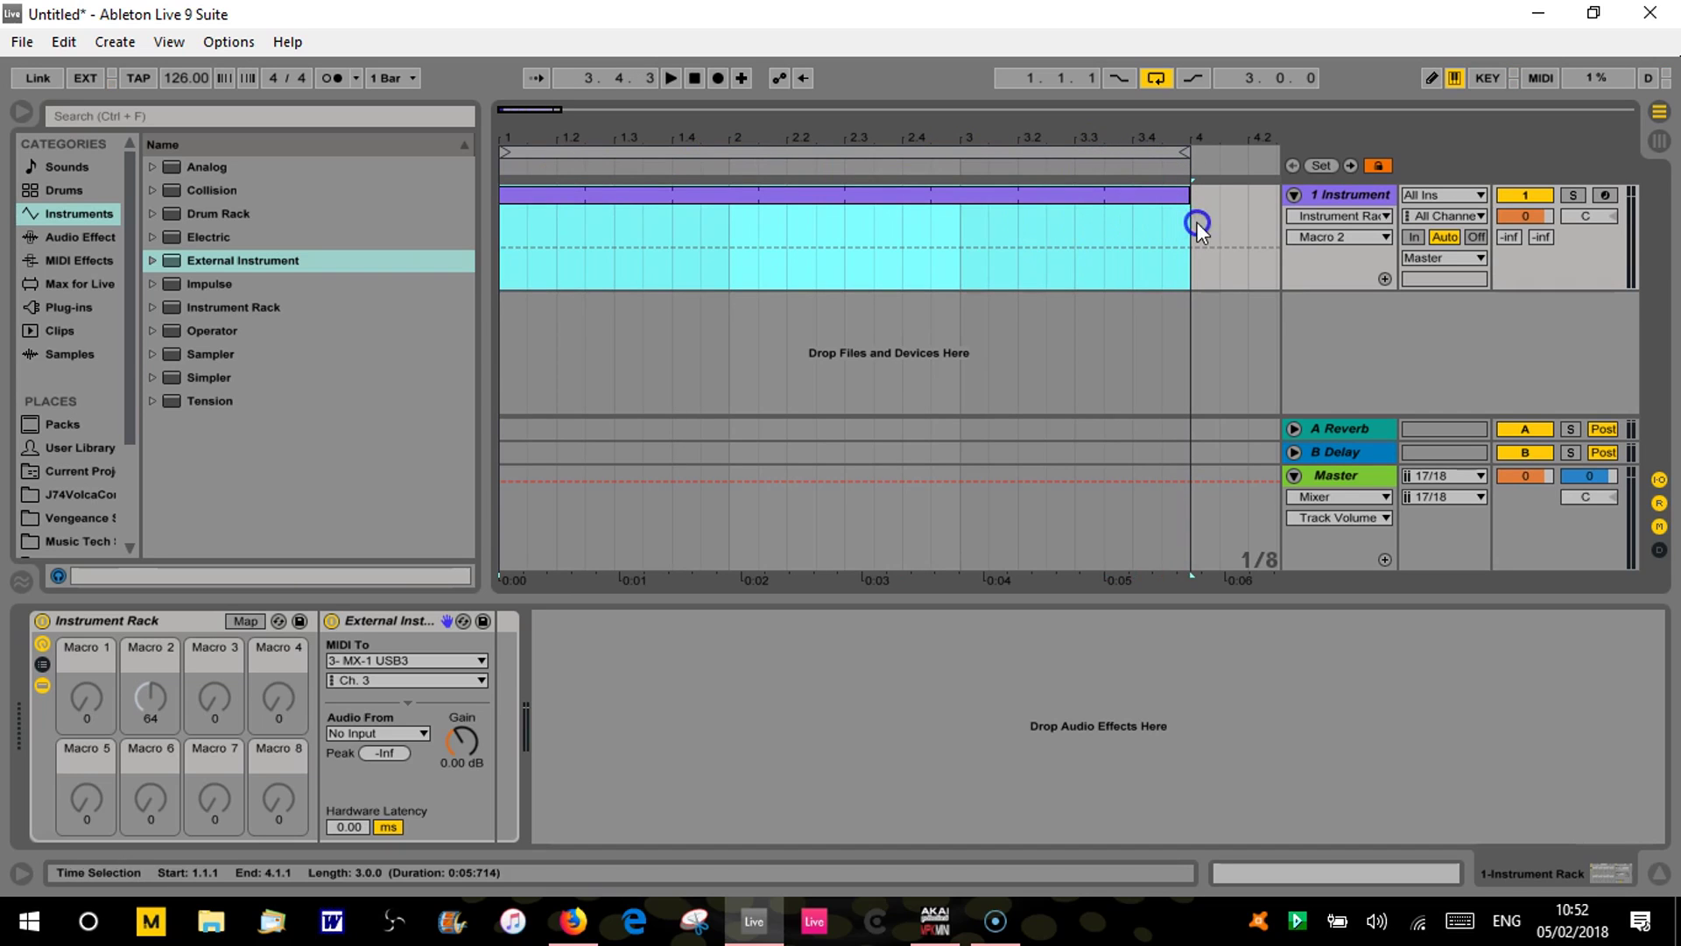
Open the clip in an enlarged note editor and add seven 1/16 notes between C2 and A#2 across its three bars.
left_click(934, 193)
left_click(929, 192)
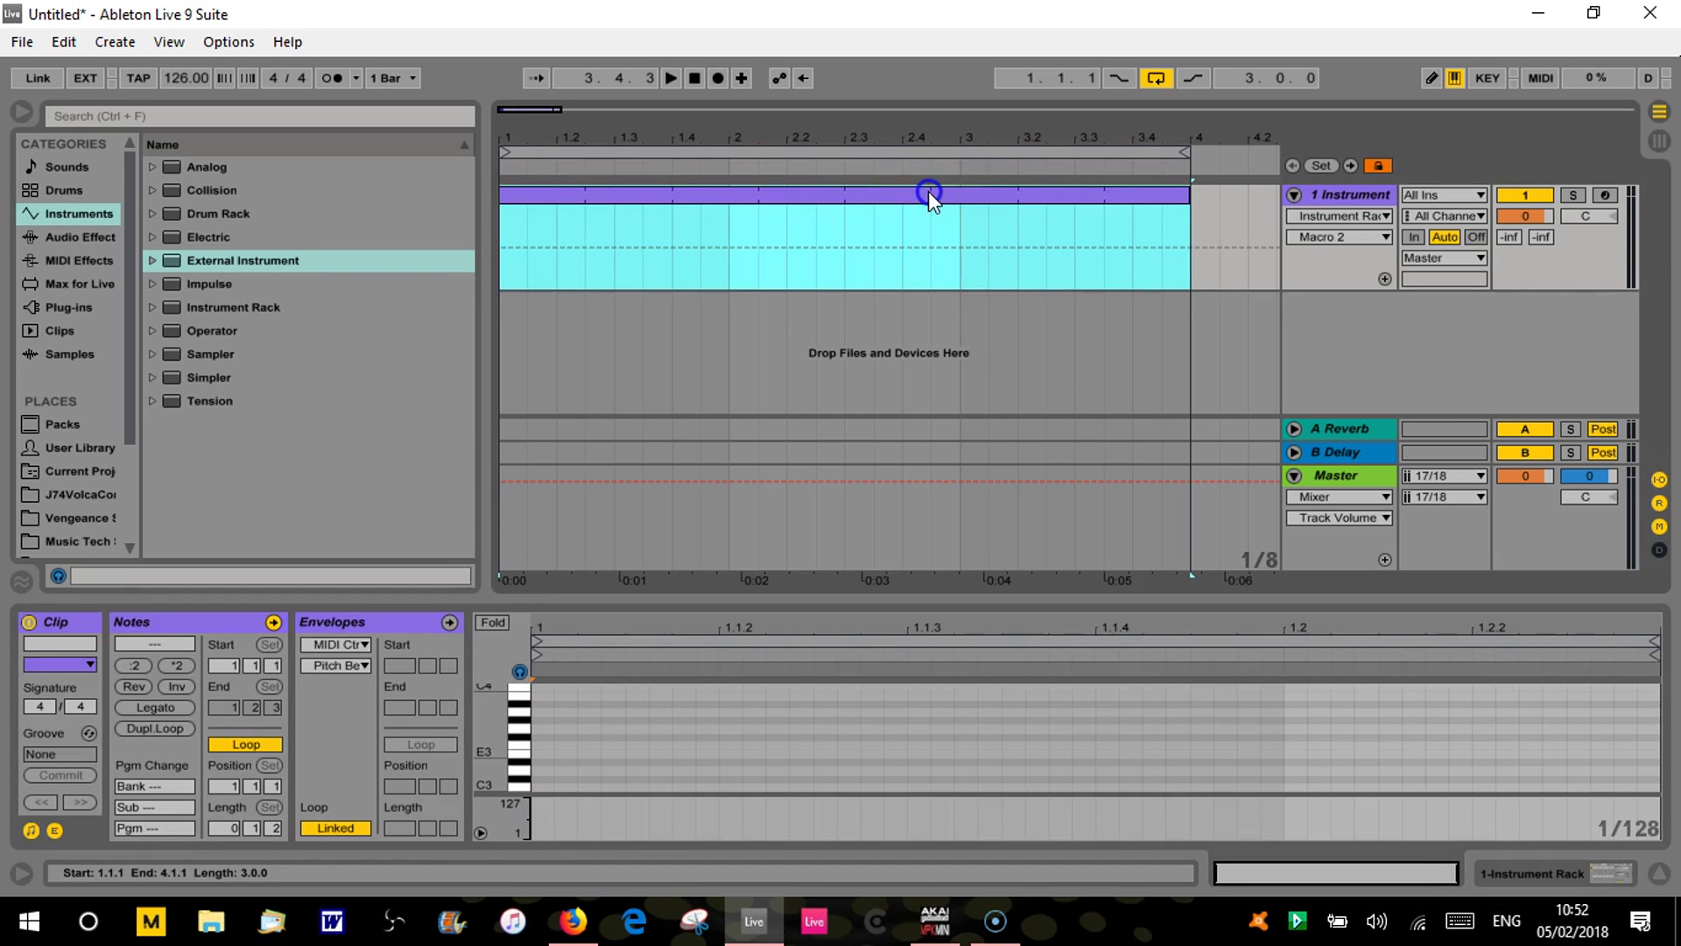
left_click_drag(620, 622, 805, 440)
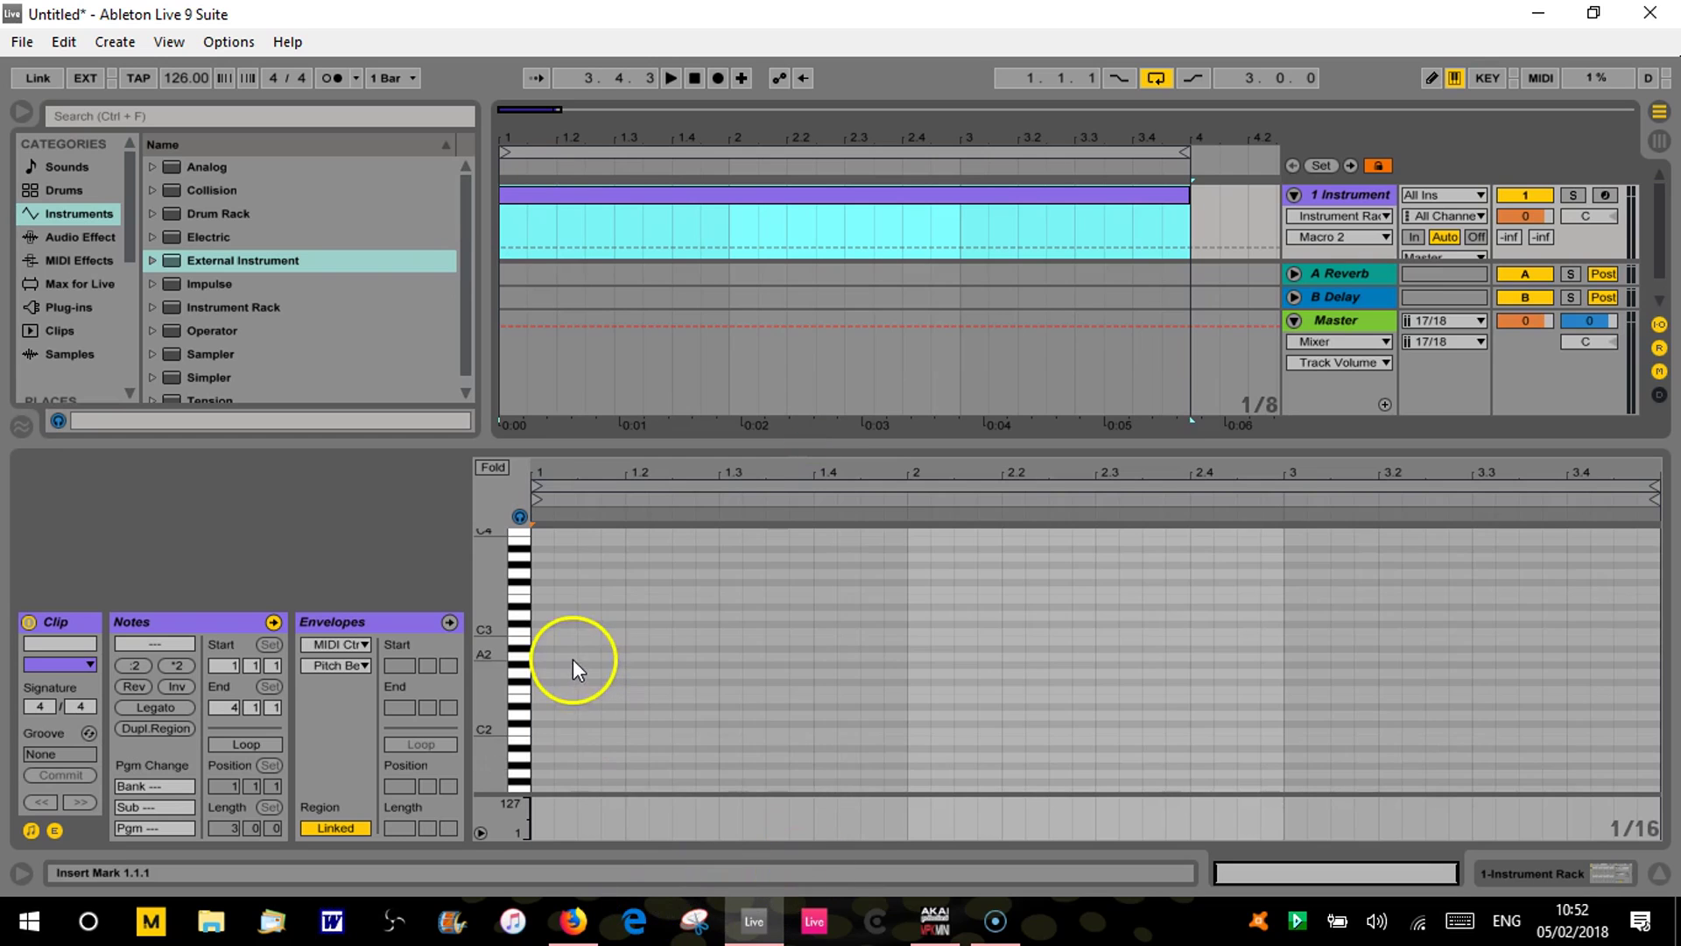
double_click(540, 731)
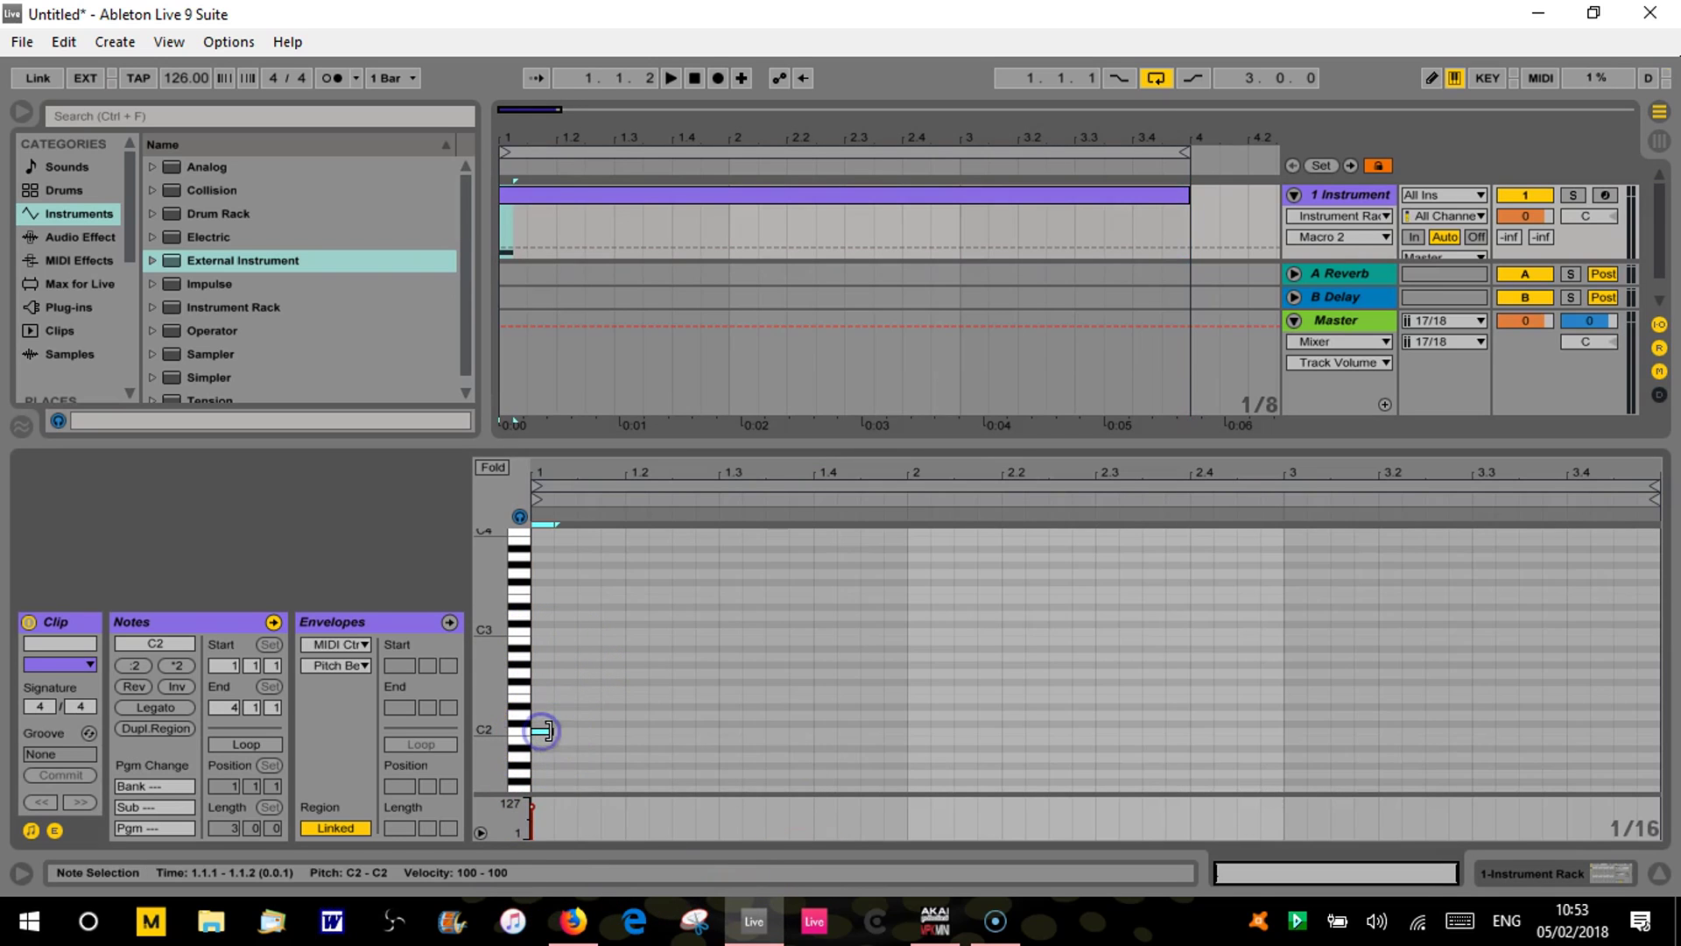
double_click(674, 722)
double_click(829, 691)
left_click(934, 732)
double_click(934, 732)
double_click(1222, 685)
double_click(1462, 732)
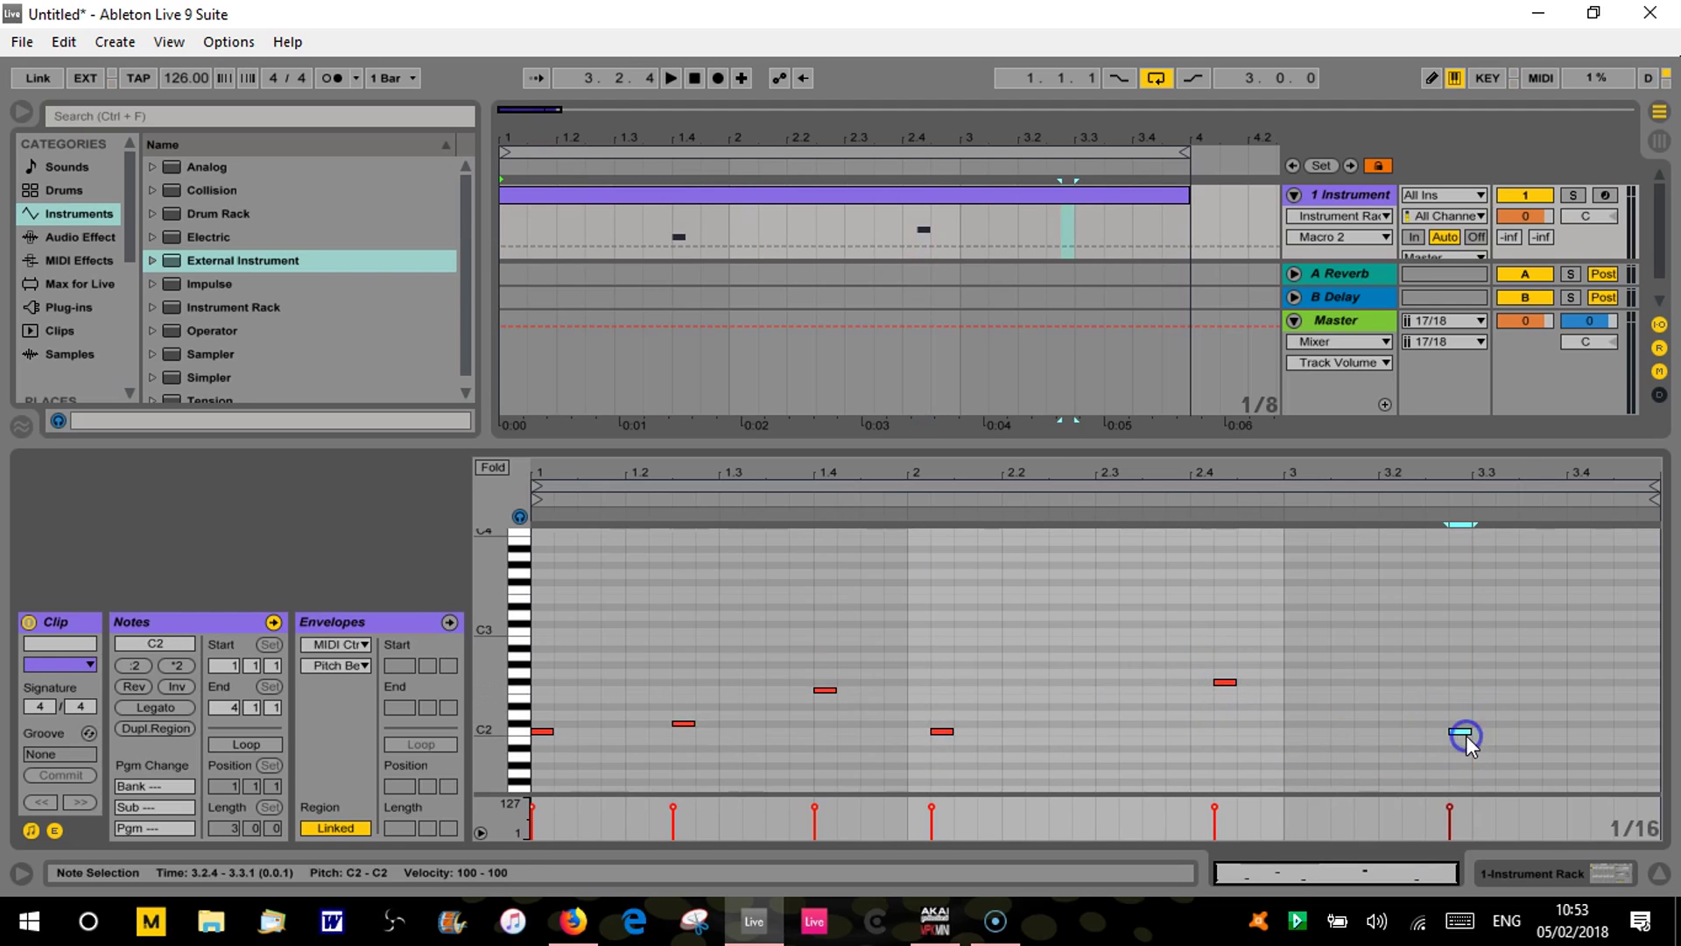
double_click(1620, 649)
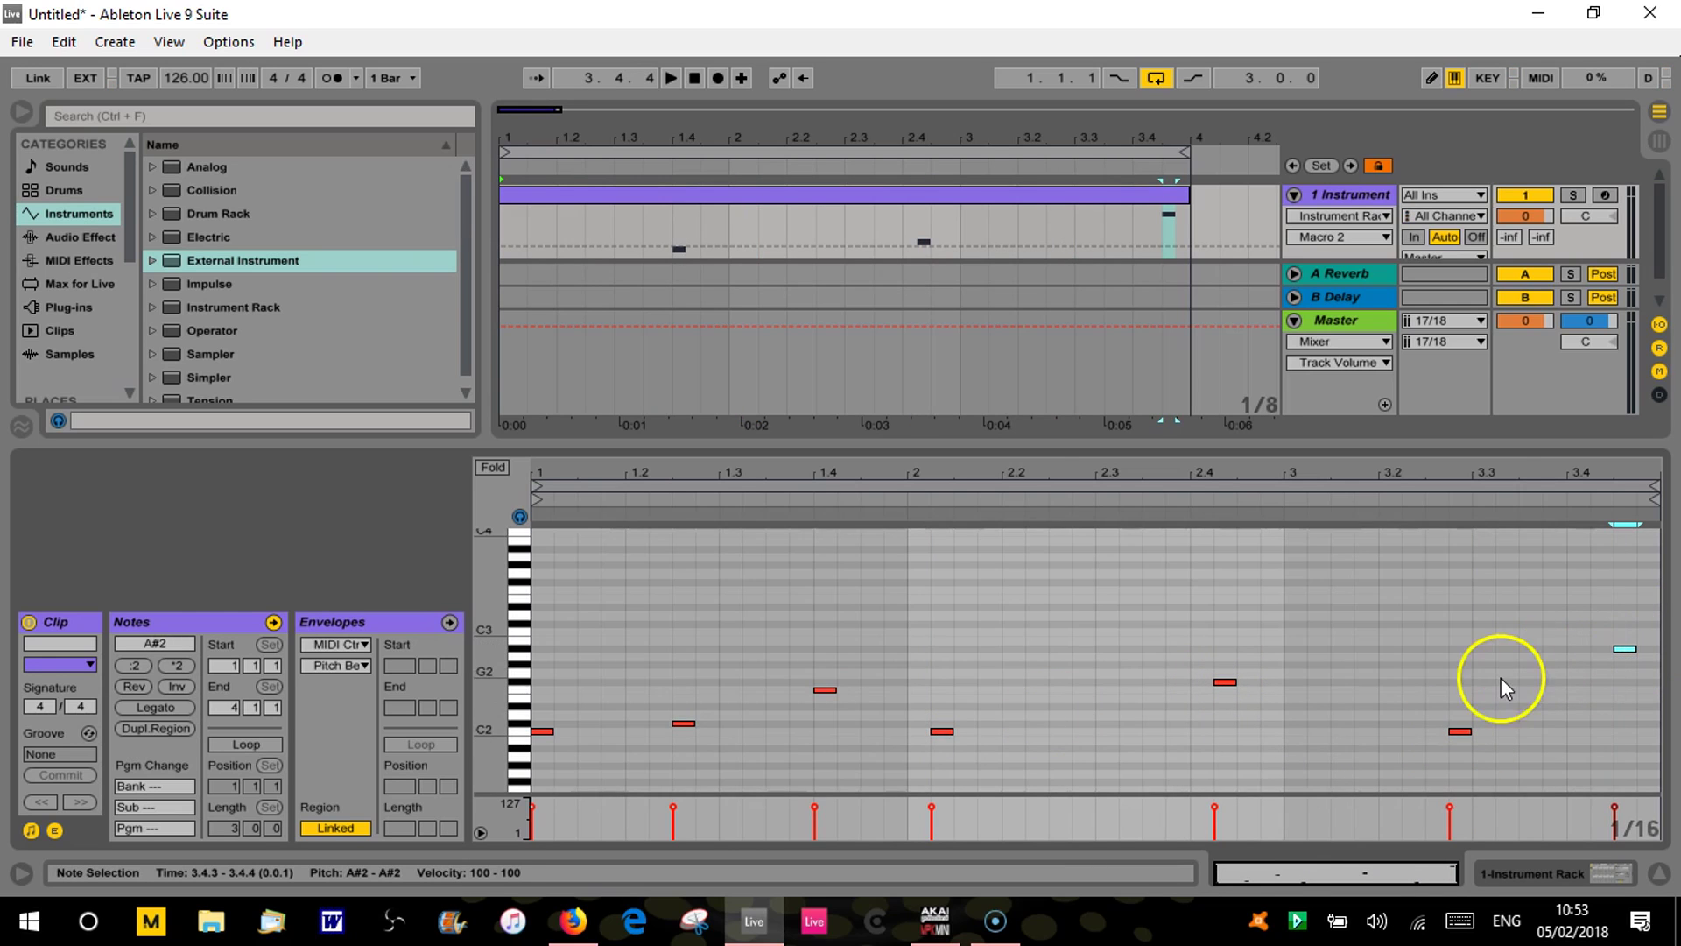
Add a D2 note from 2.3.3 to 2.4.3, a short note just below C2 early in bar 3 and a G3 at 3.3.3.
double_click(1147, 715)
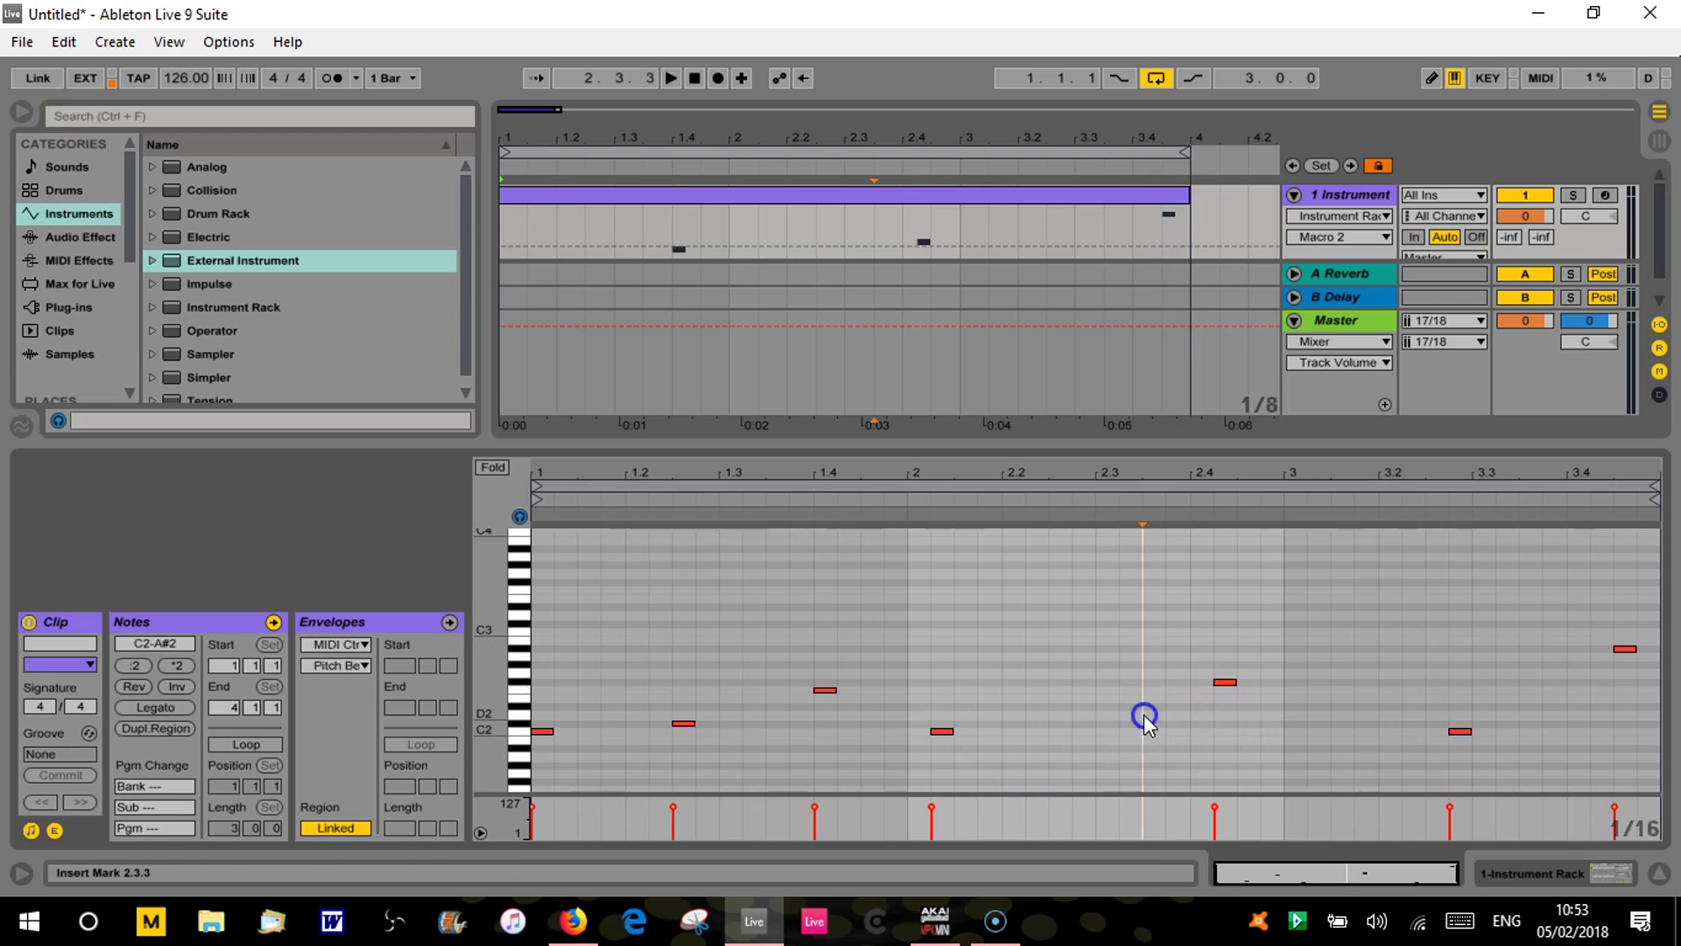
left_click_drag(1159, 716, 1227, 721)
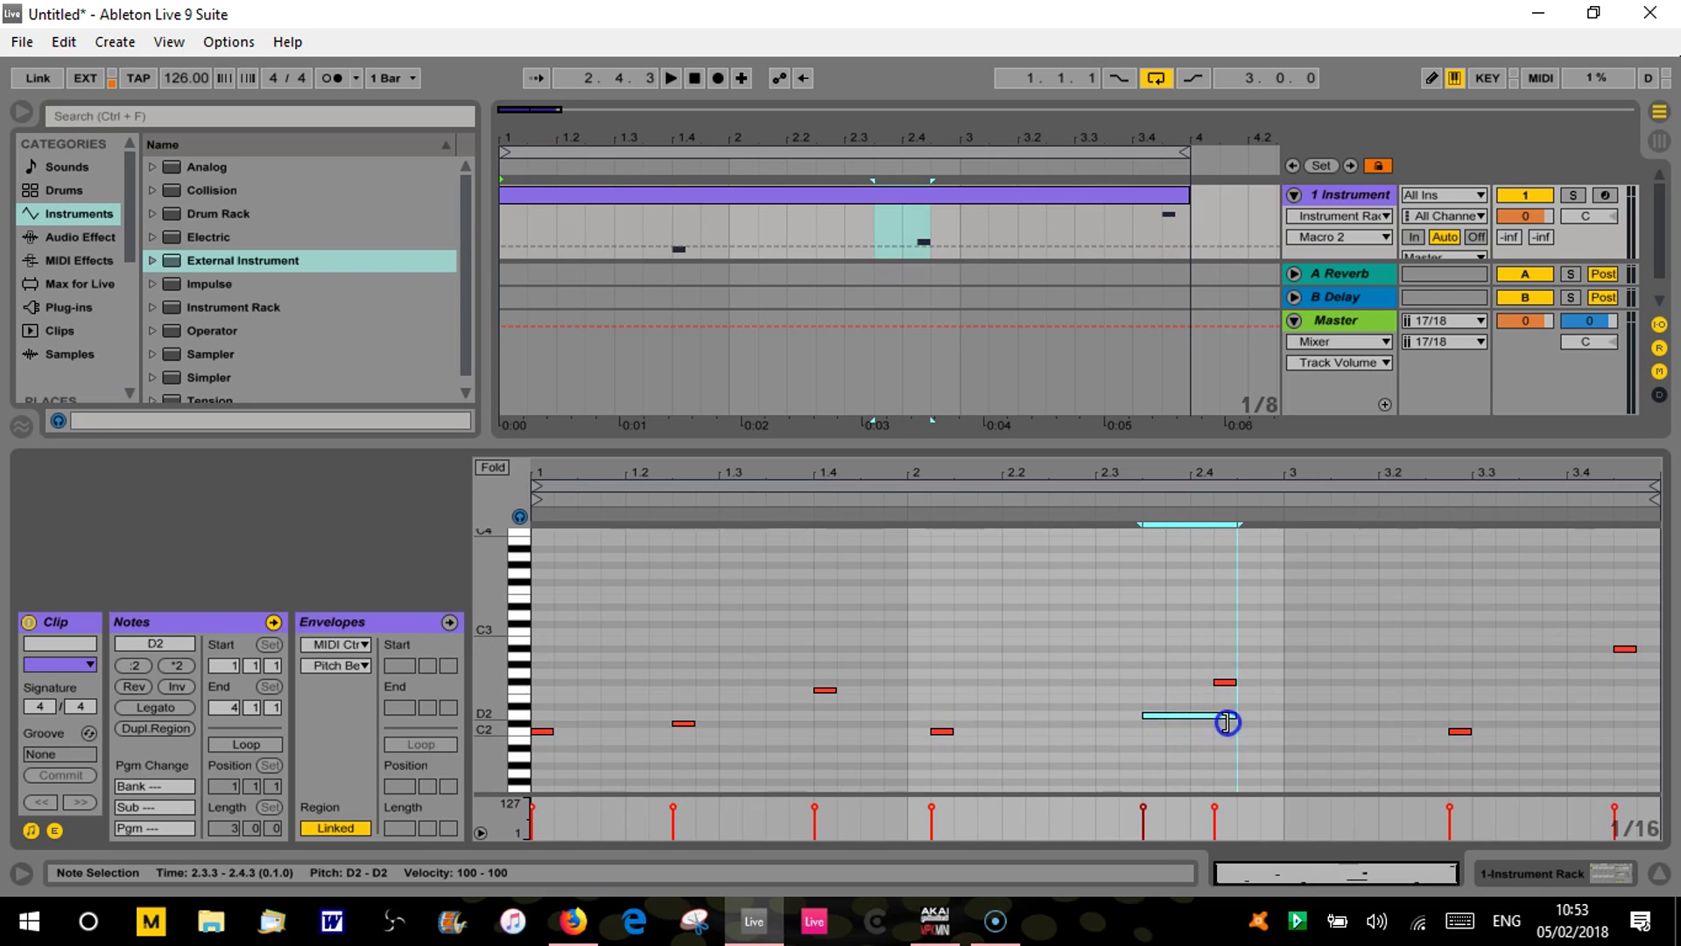
double_click(1320, 749)
double_click(1528, 575)
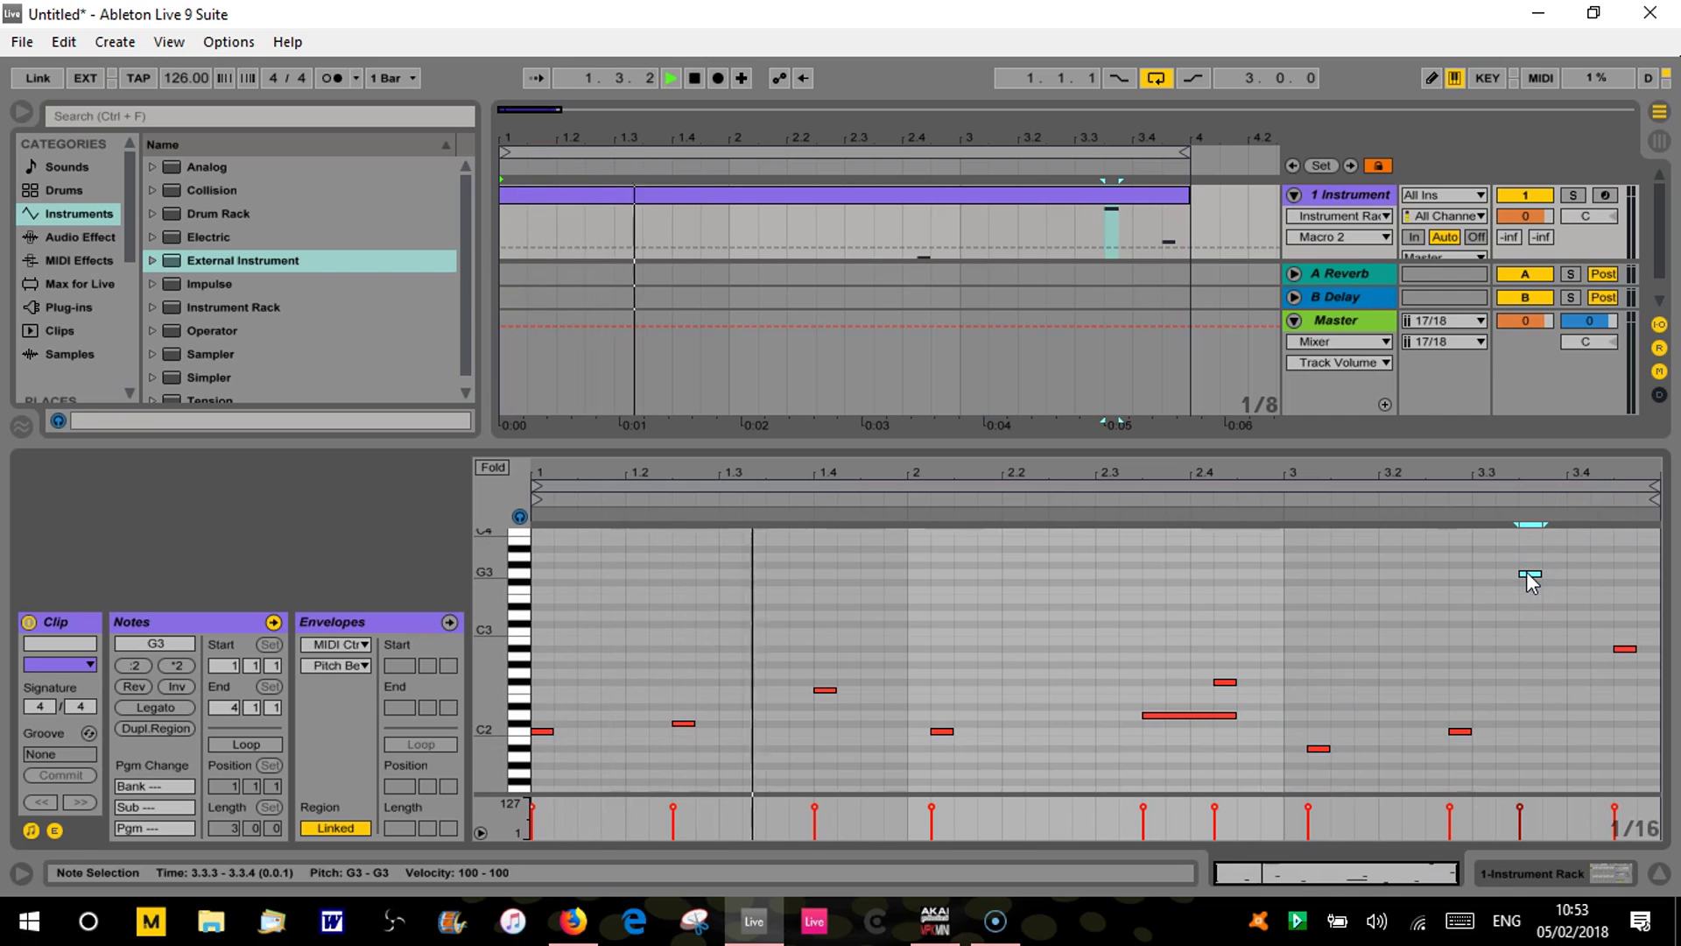
left_click(1126, 454)
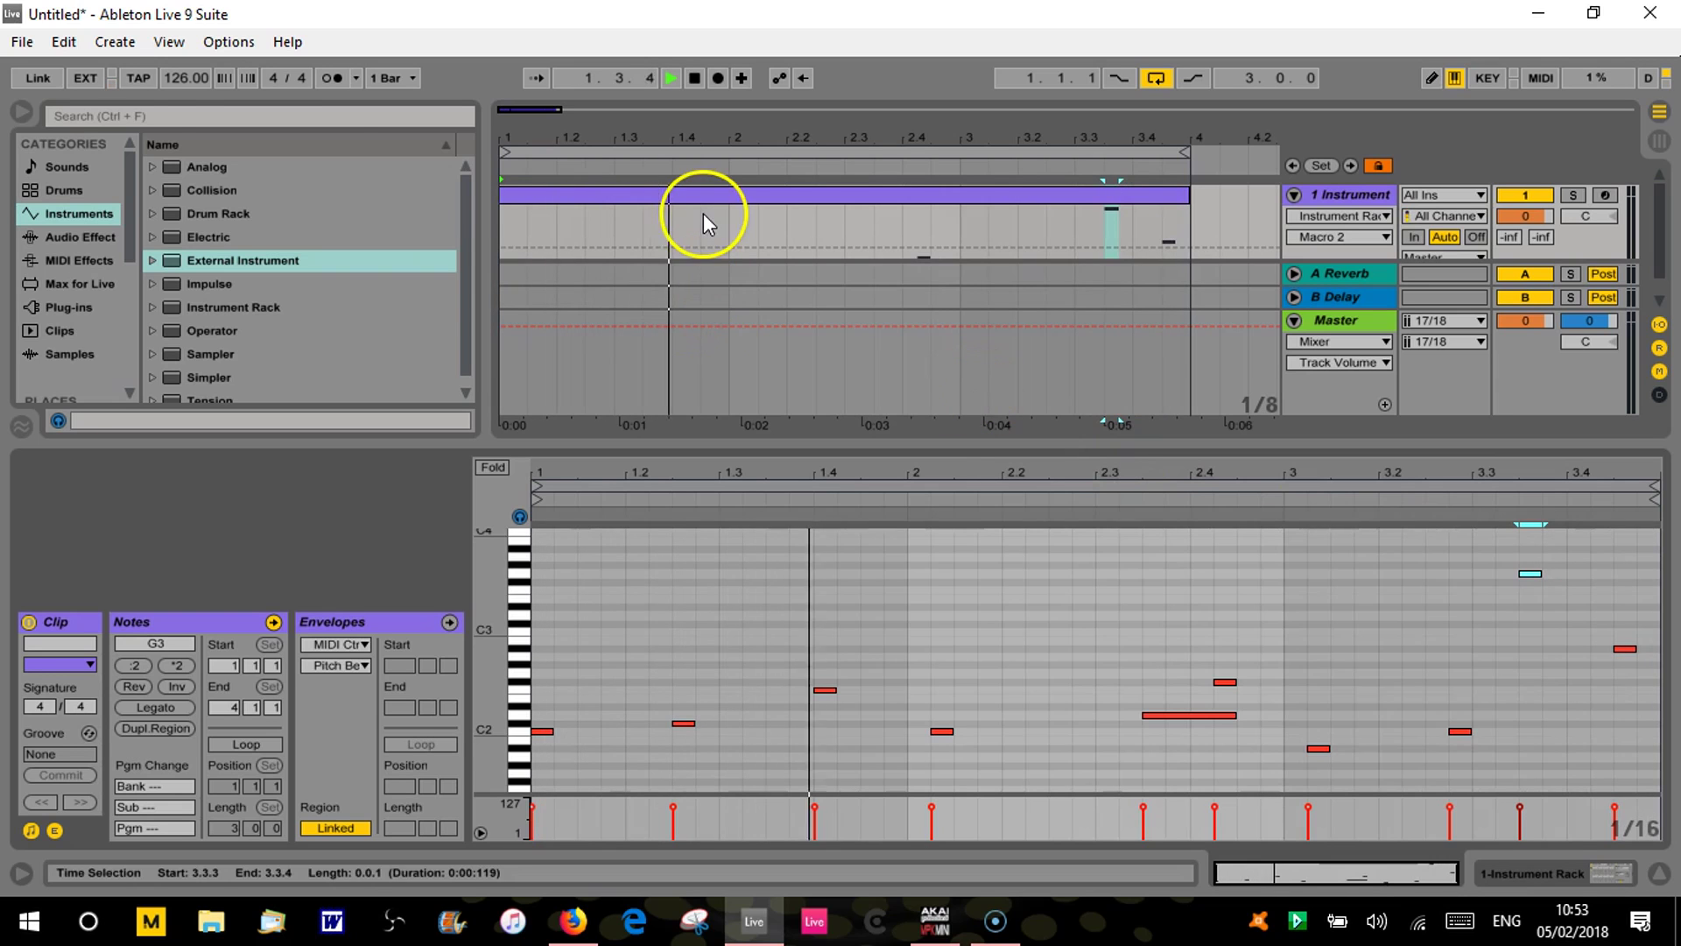
Set the song tempo to 147 BPM and lengthen the C2 notes, the second note and the F2 note in the clip.
left_click_drag(179, 81, 179, 50)
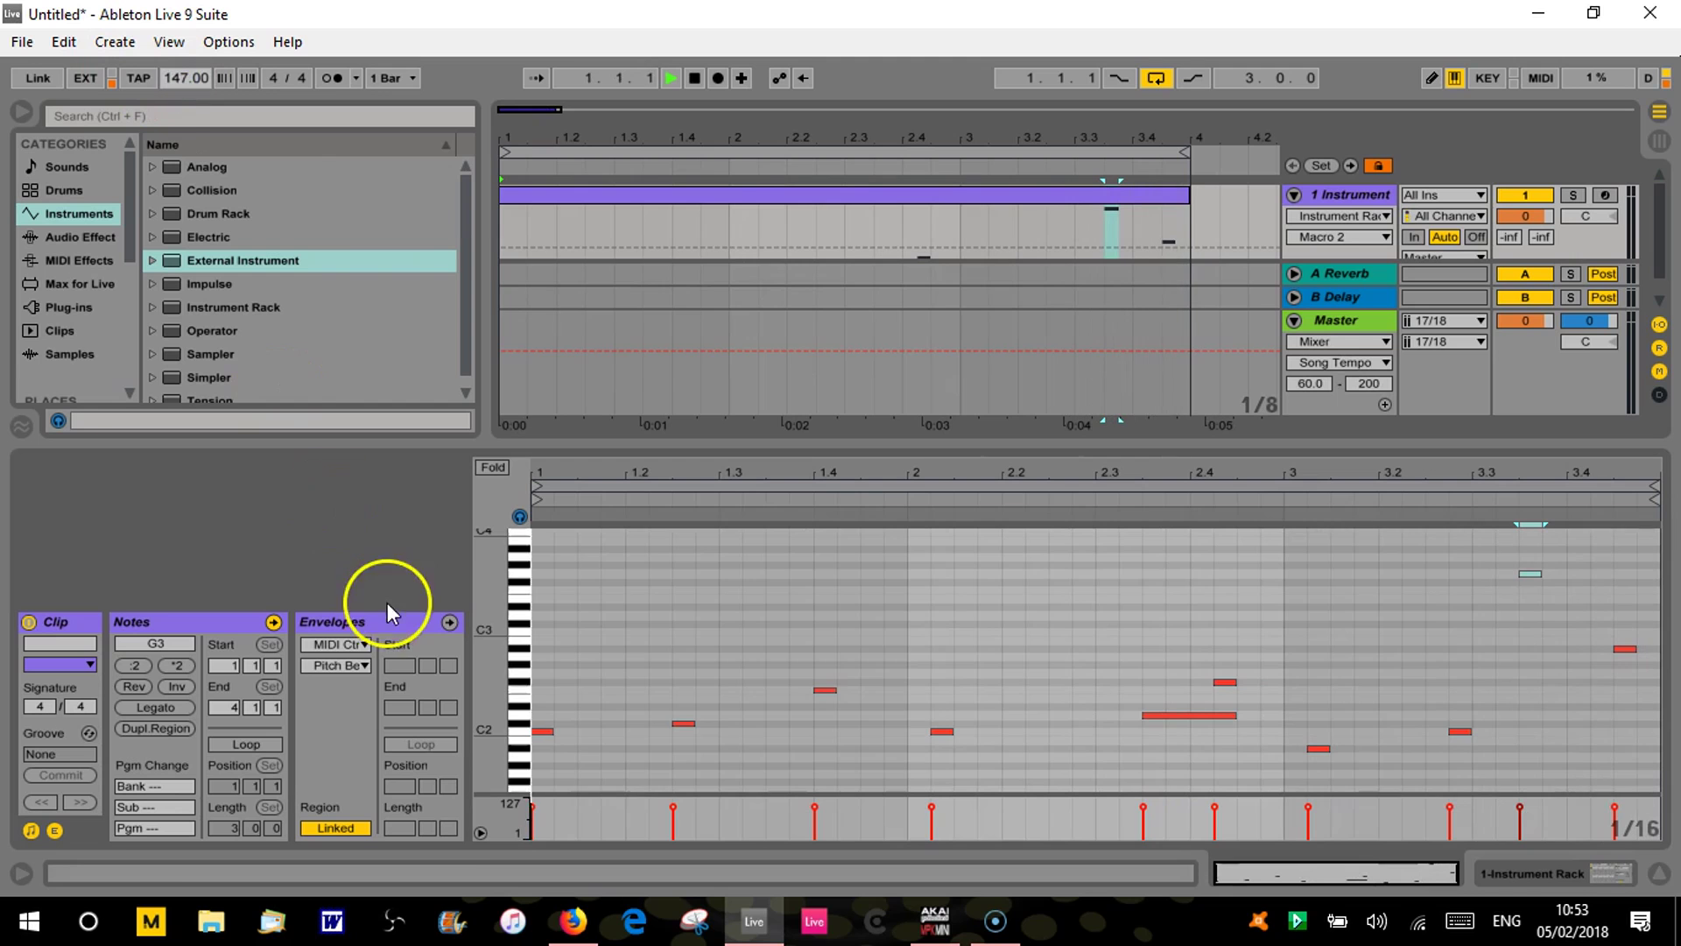
left_click(522, 732)
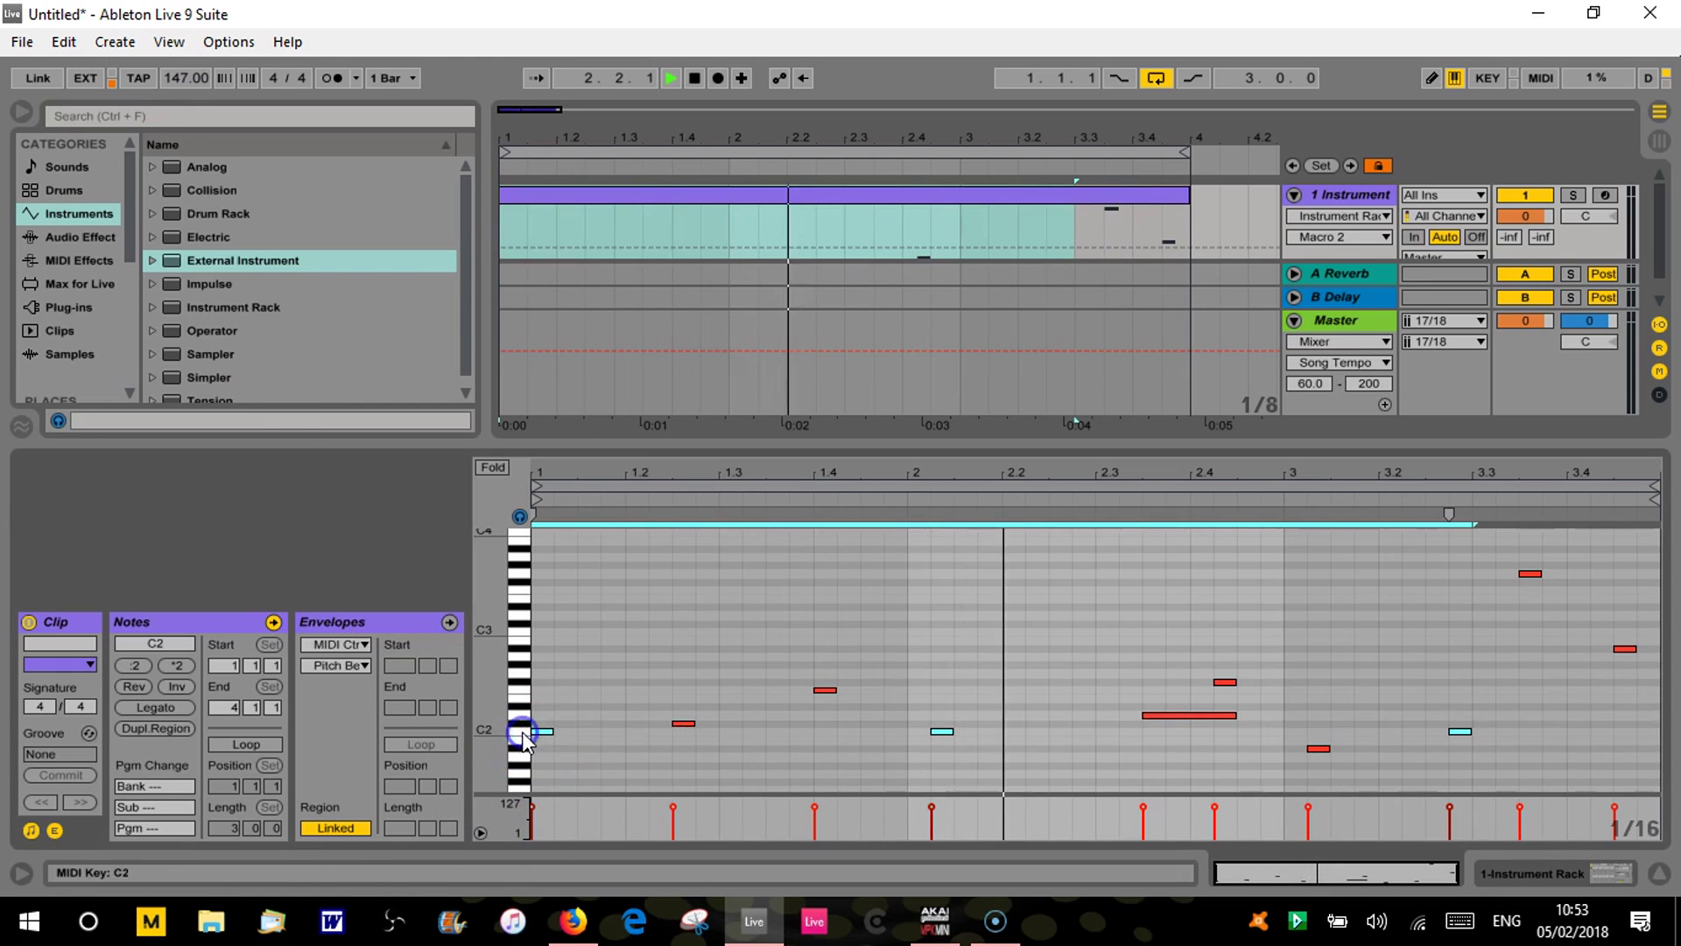
left_click_drag(553, 733, 600, 734)
left_click(611, 743)
left_click(691, 723)
left_click_drag(692, 723, 911, 696)
left_click(830, 690)
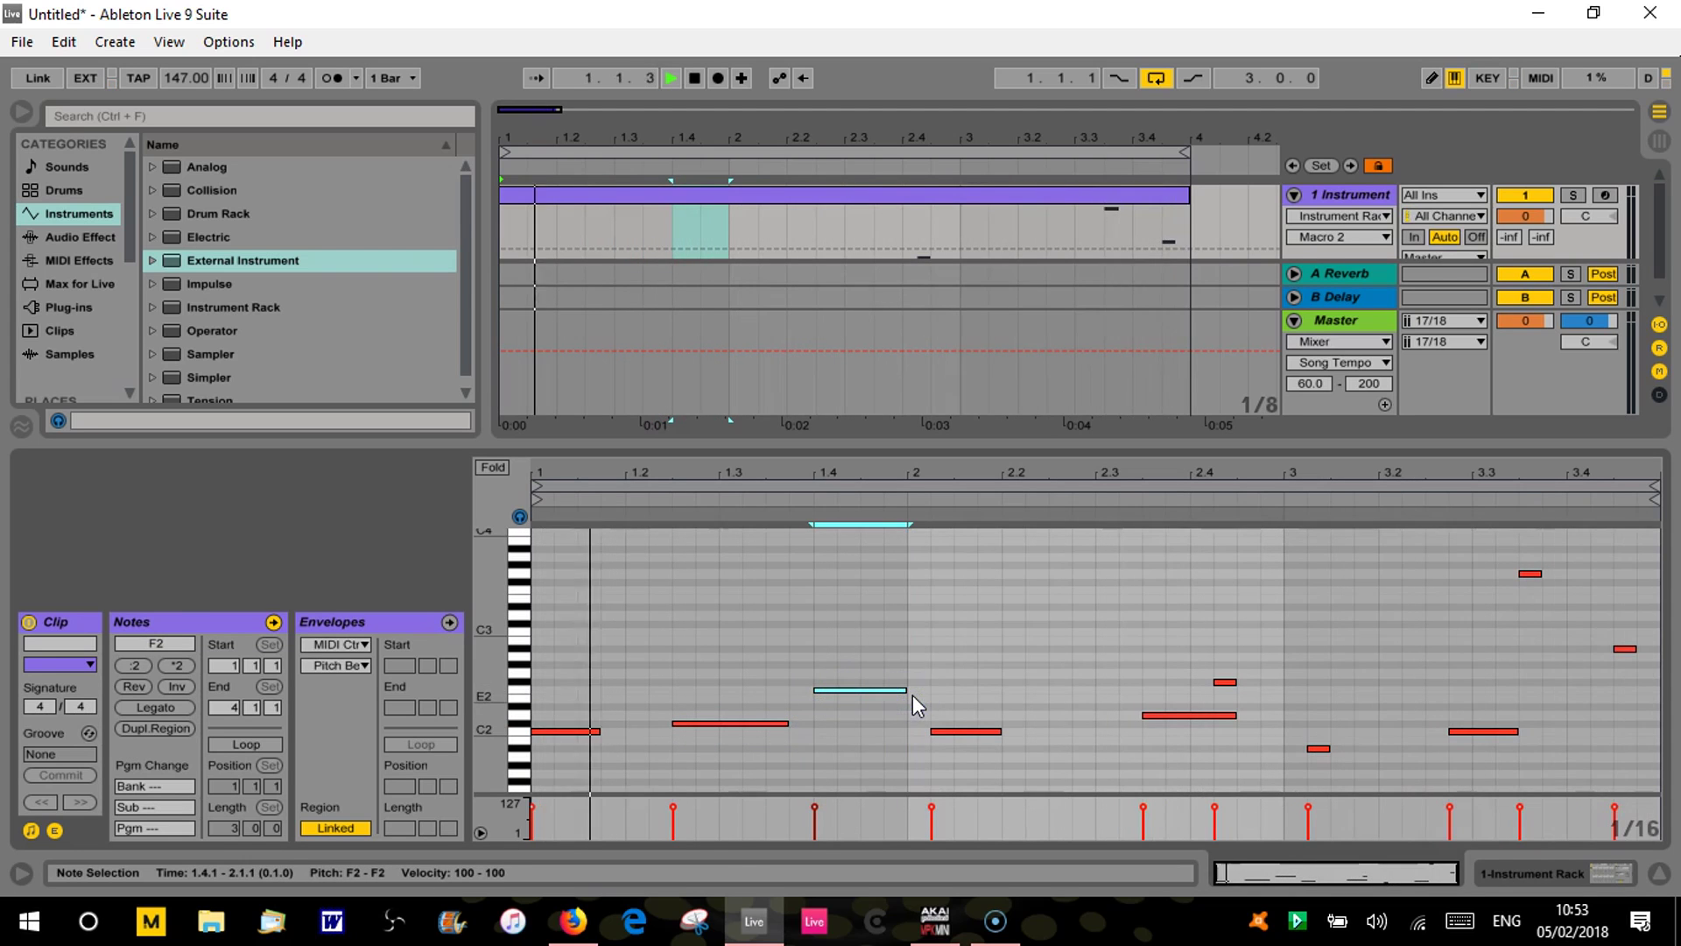
Return to the track's devices, turn Macro 1 up to 85 and add an automation lane for it.
key("shift+Tab")
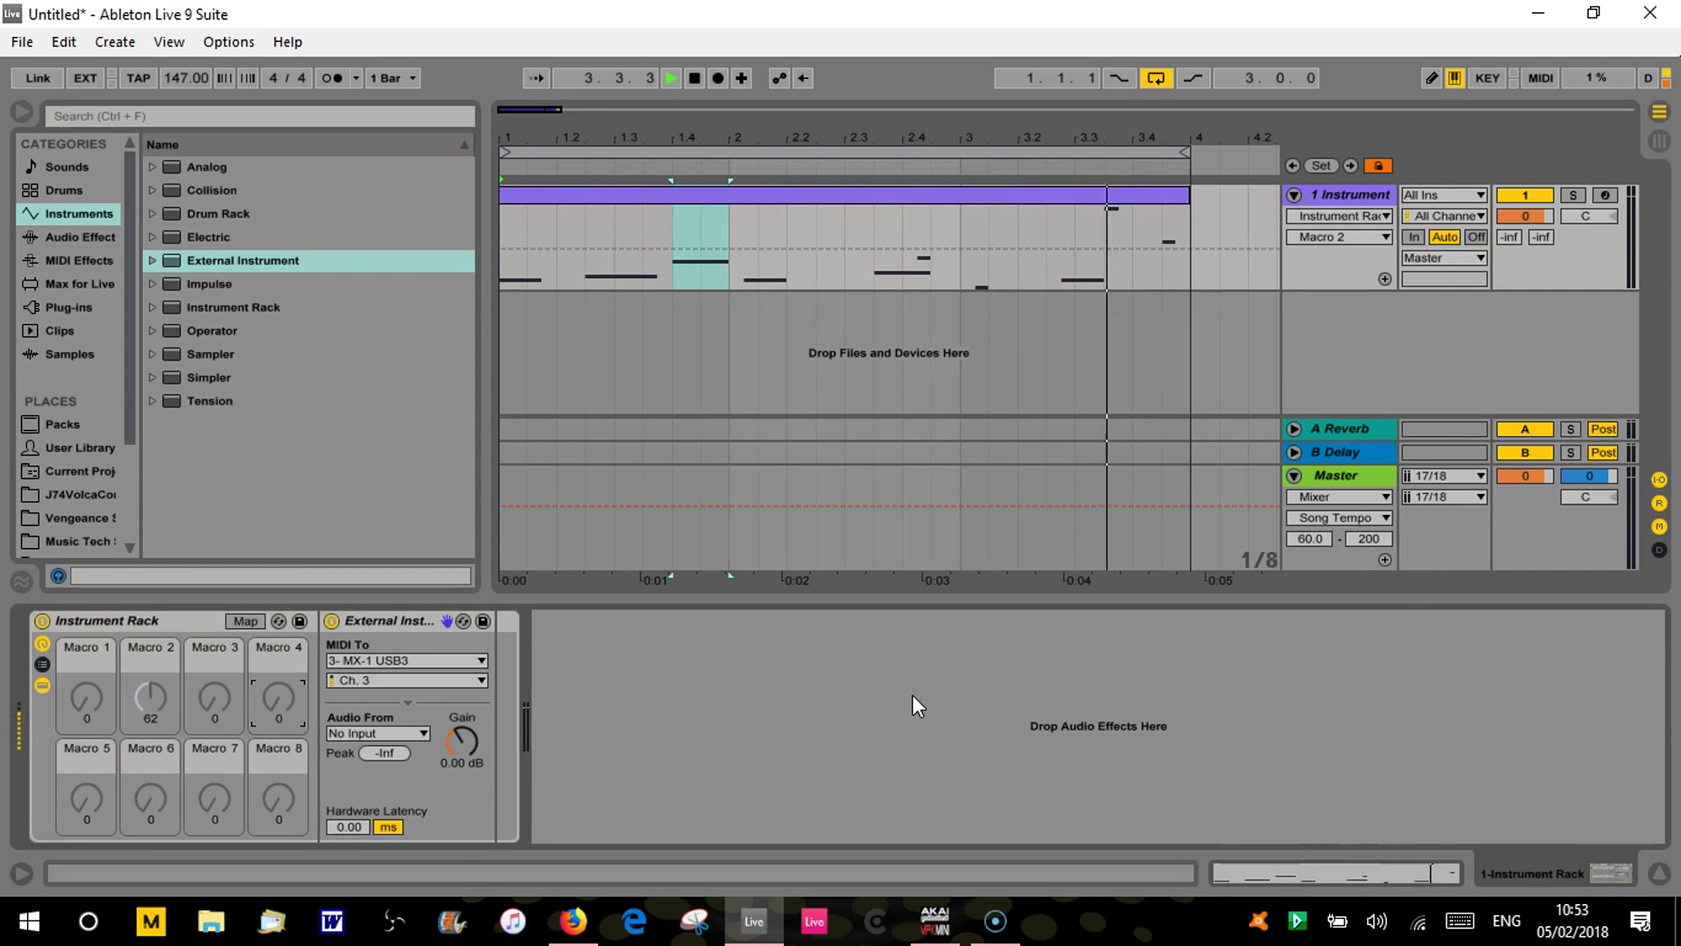
left_click(87, 707)
left_click_drag(88, 706, 81, 678)
left_click(76, 686)
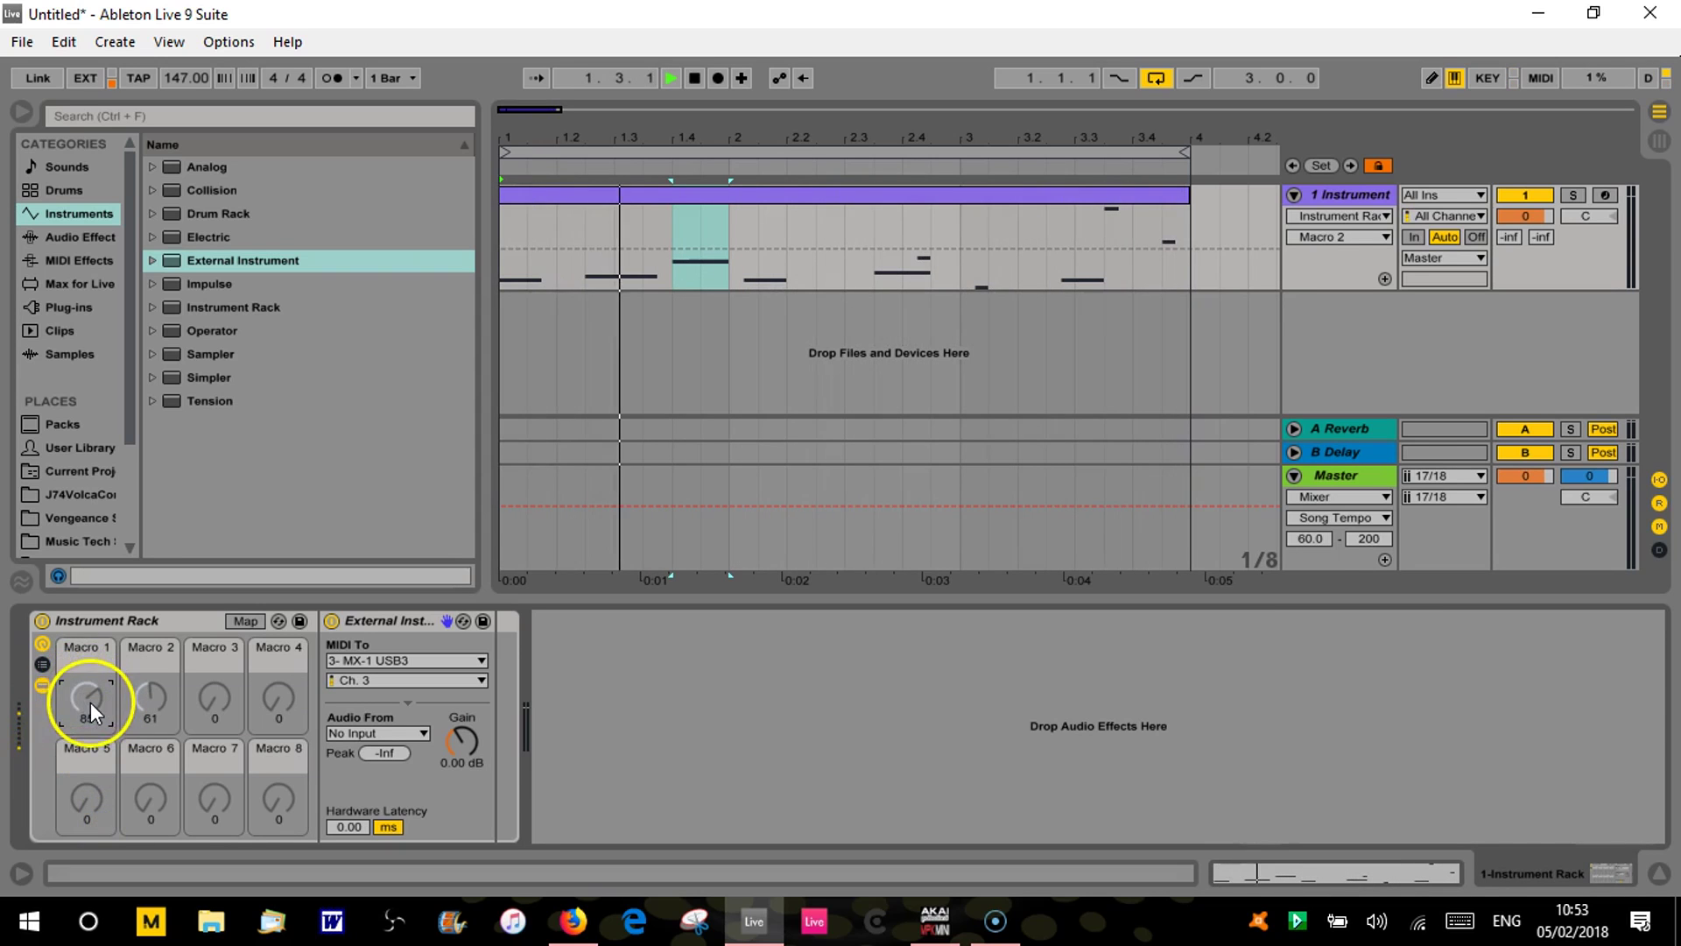
left_click(1385, 278)
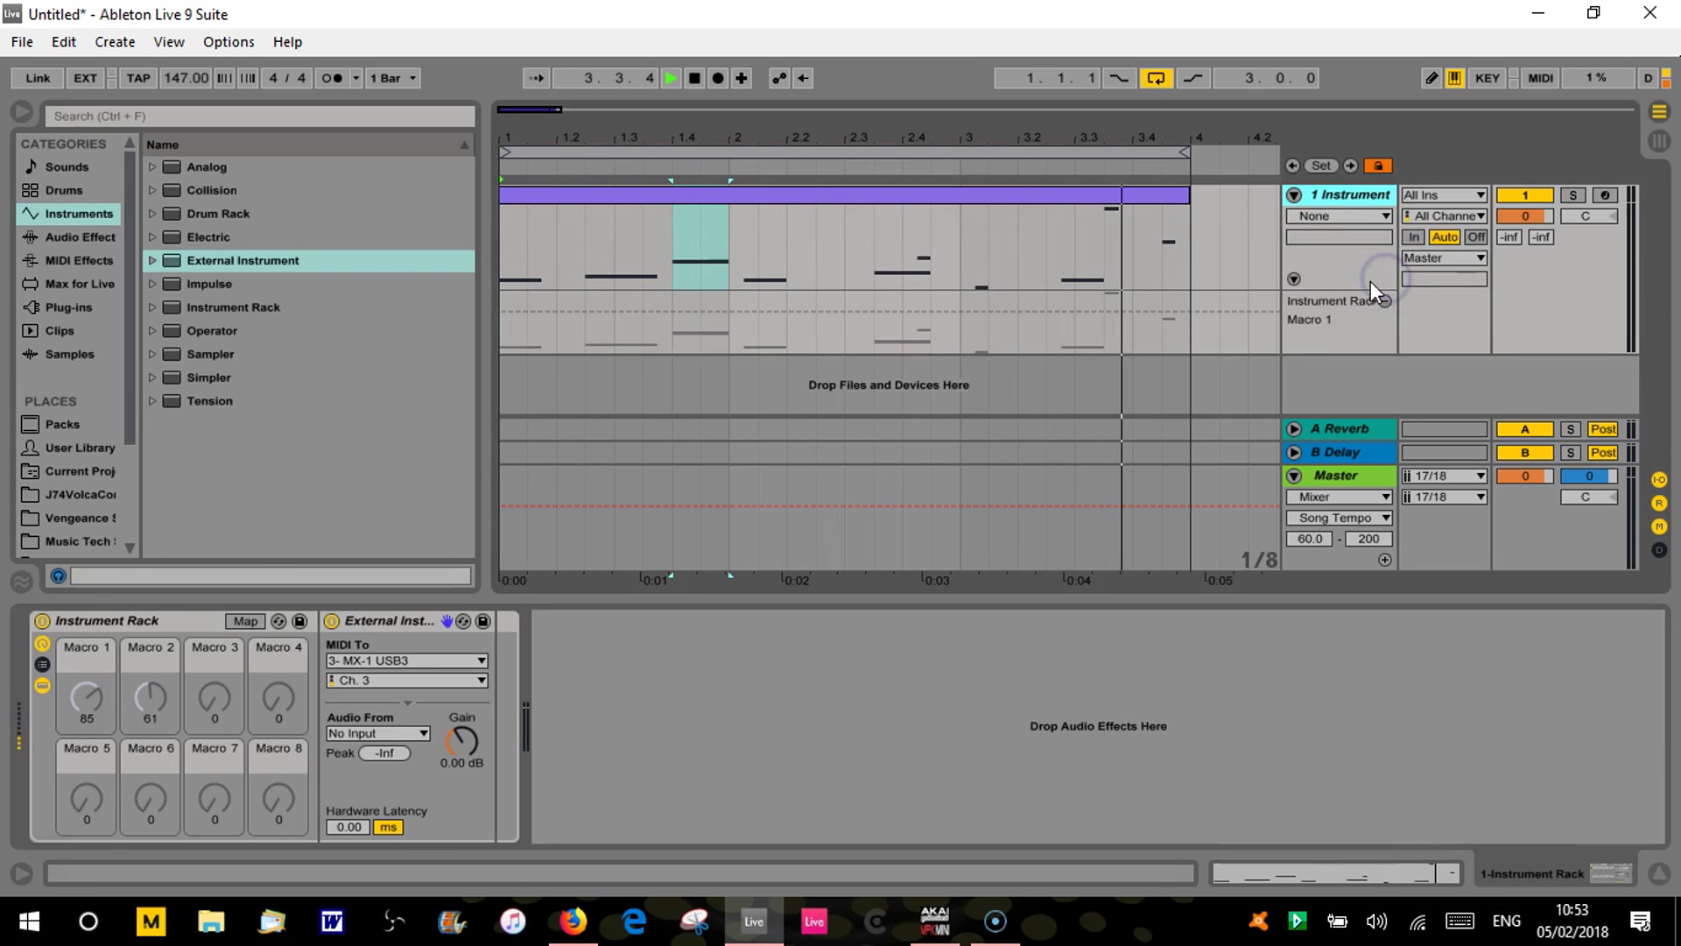
Rename the rack's Macro 1 as CutOff.
right_click(85, 668)
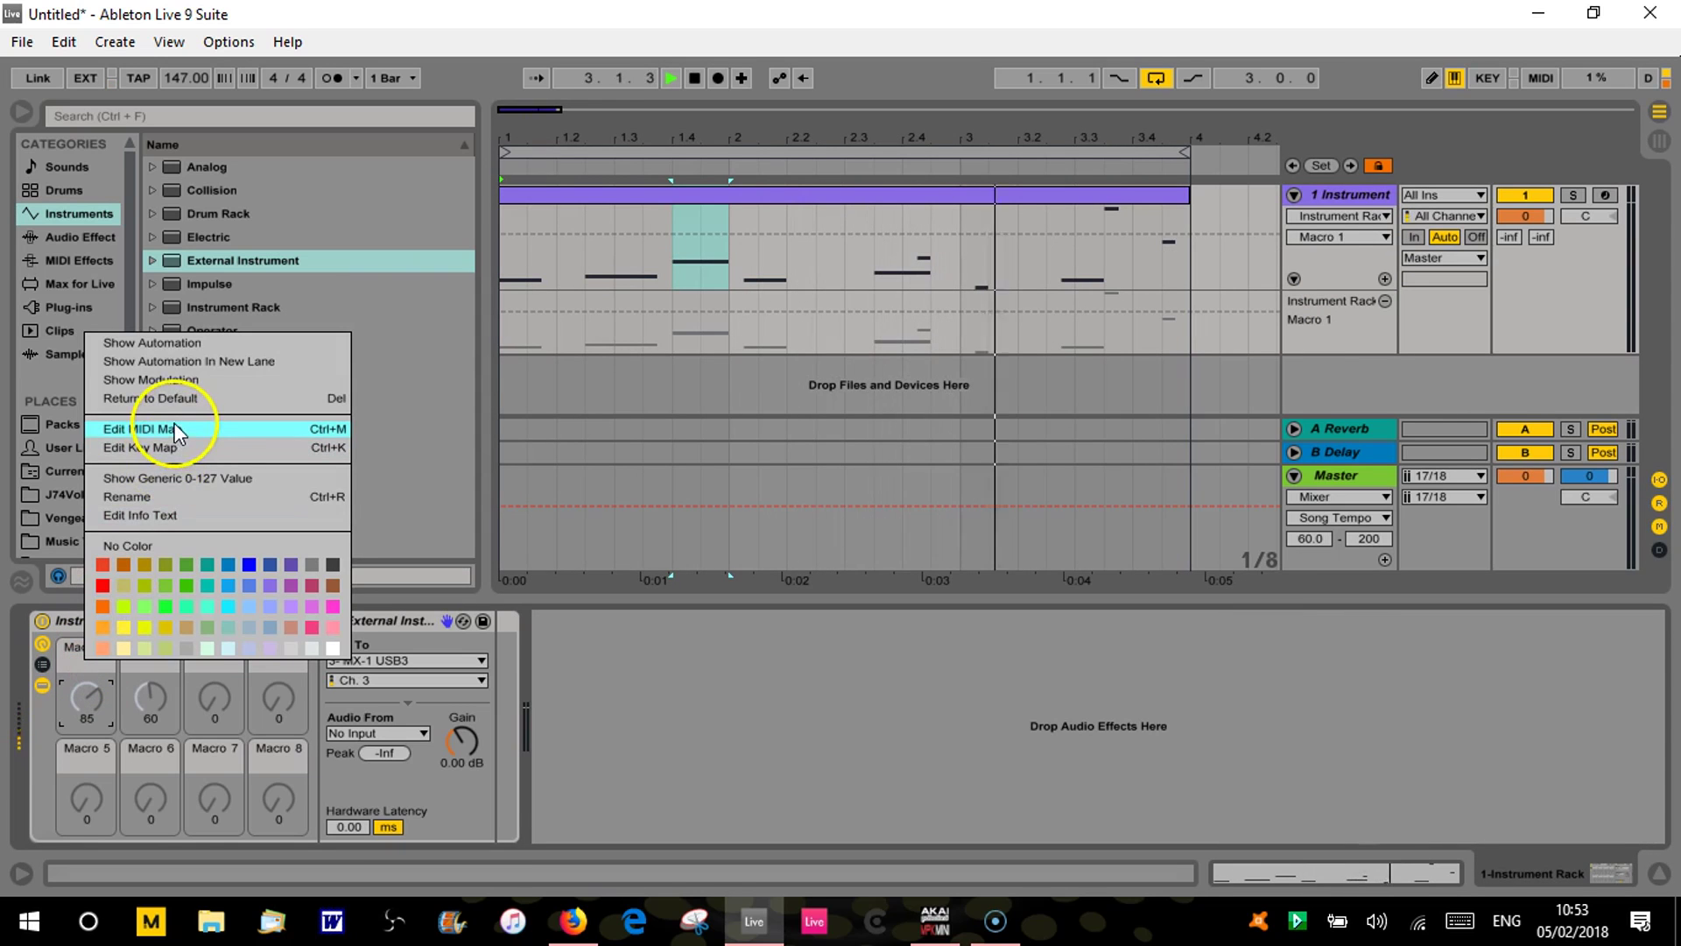
left_click(162, 495)
type("CutOff")
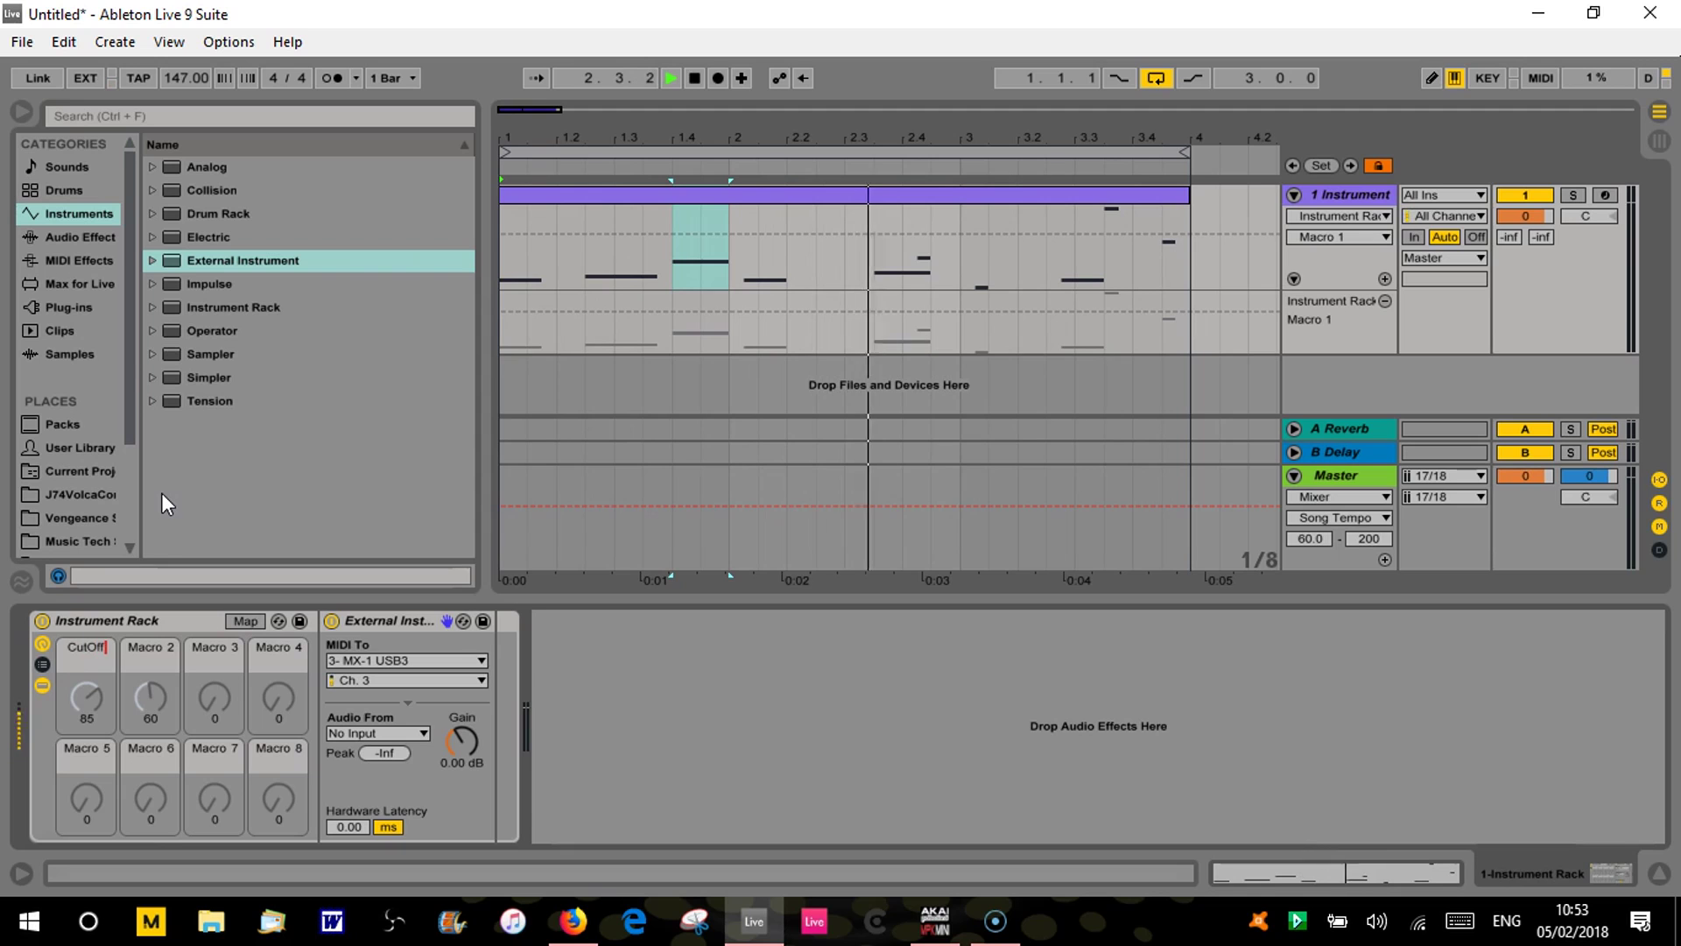
left_click(157, 608)
Stop playback and rename the rack's Macro 2 as Res.
right_click(148, 656)
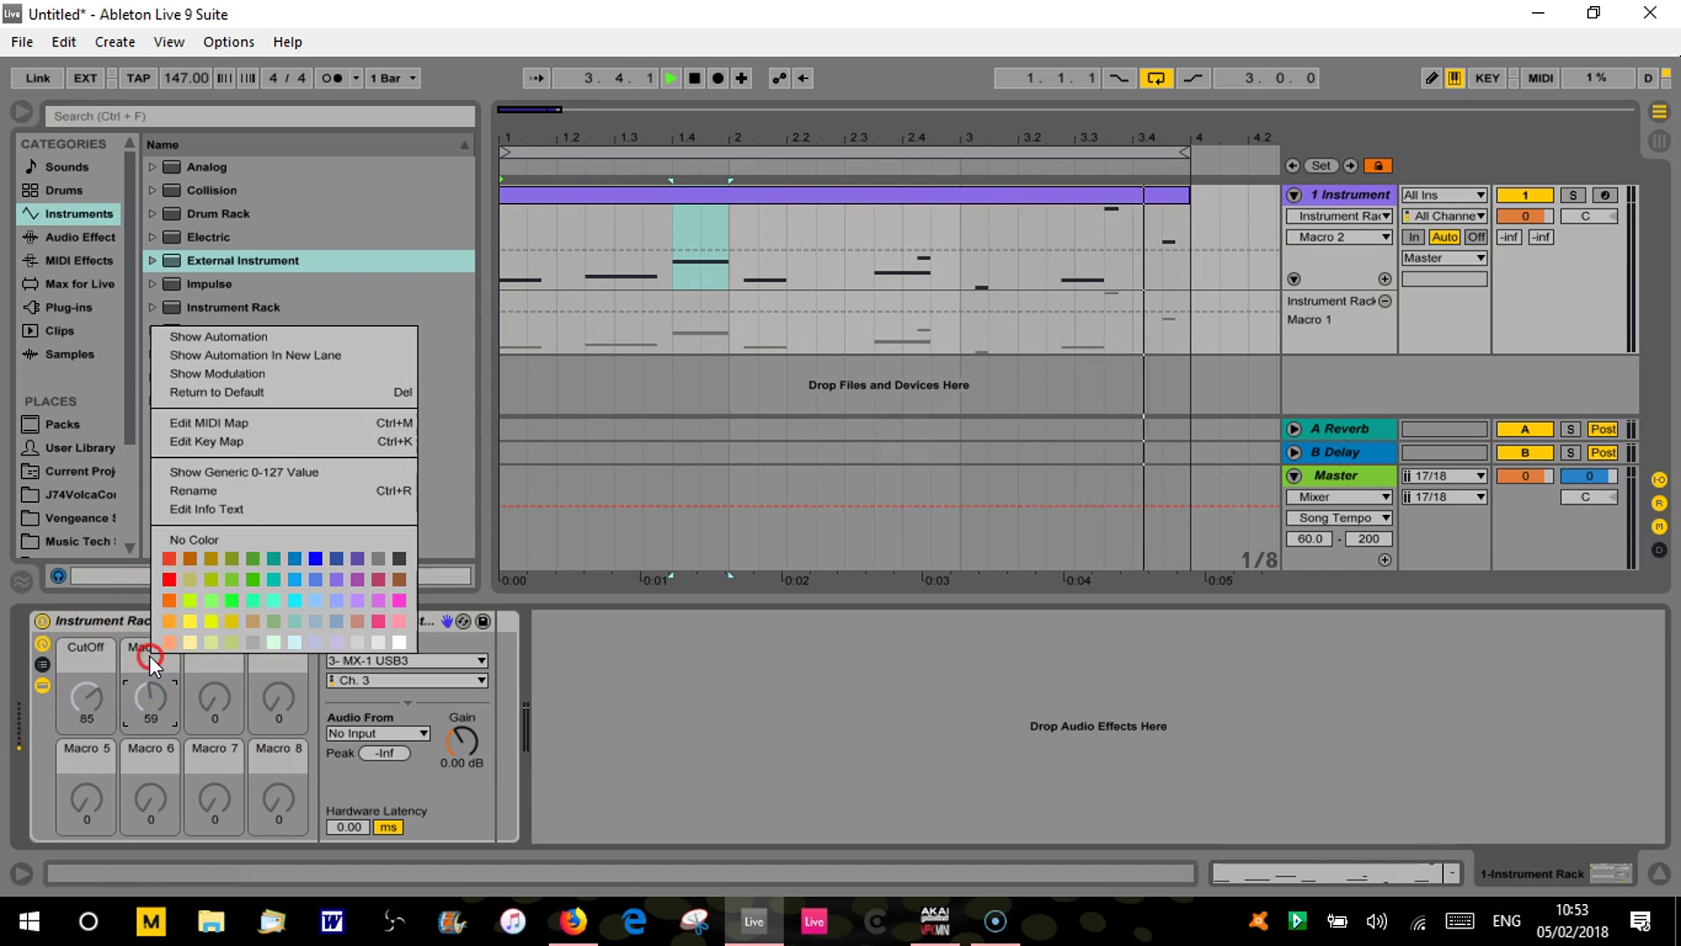
left_click(696, 77)
left_click(135, 608)
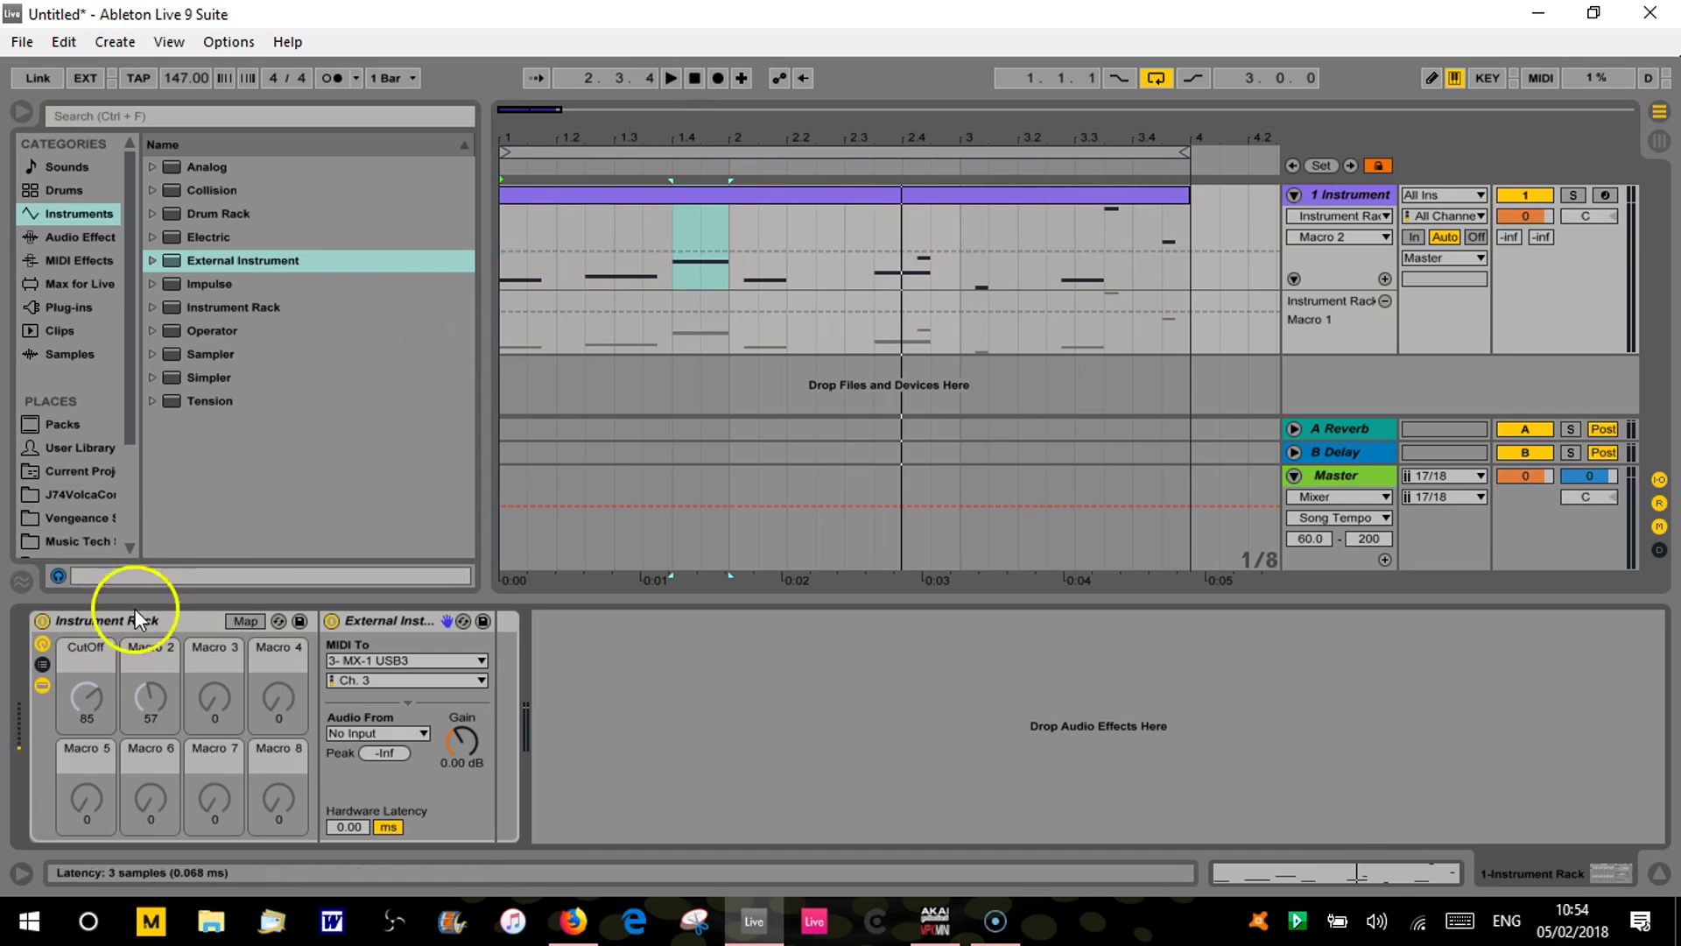
right_click(144, 653)
left_click(212, 482)
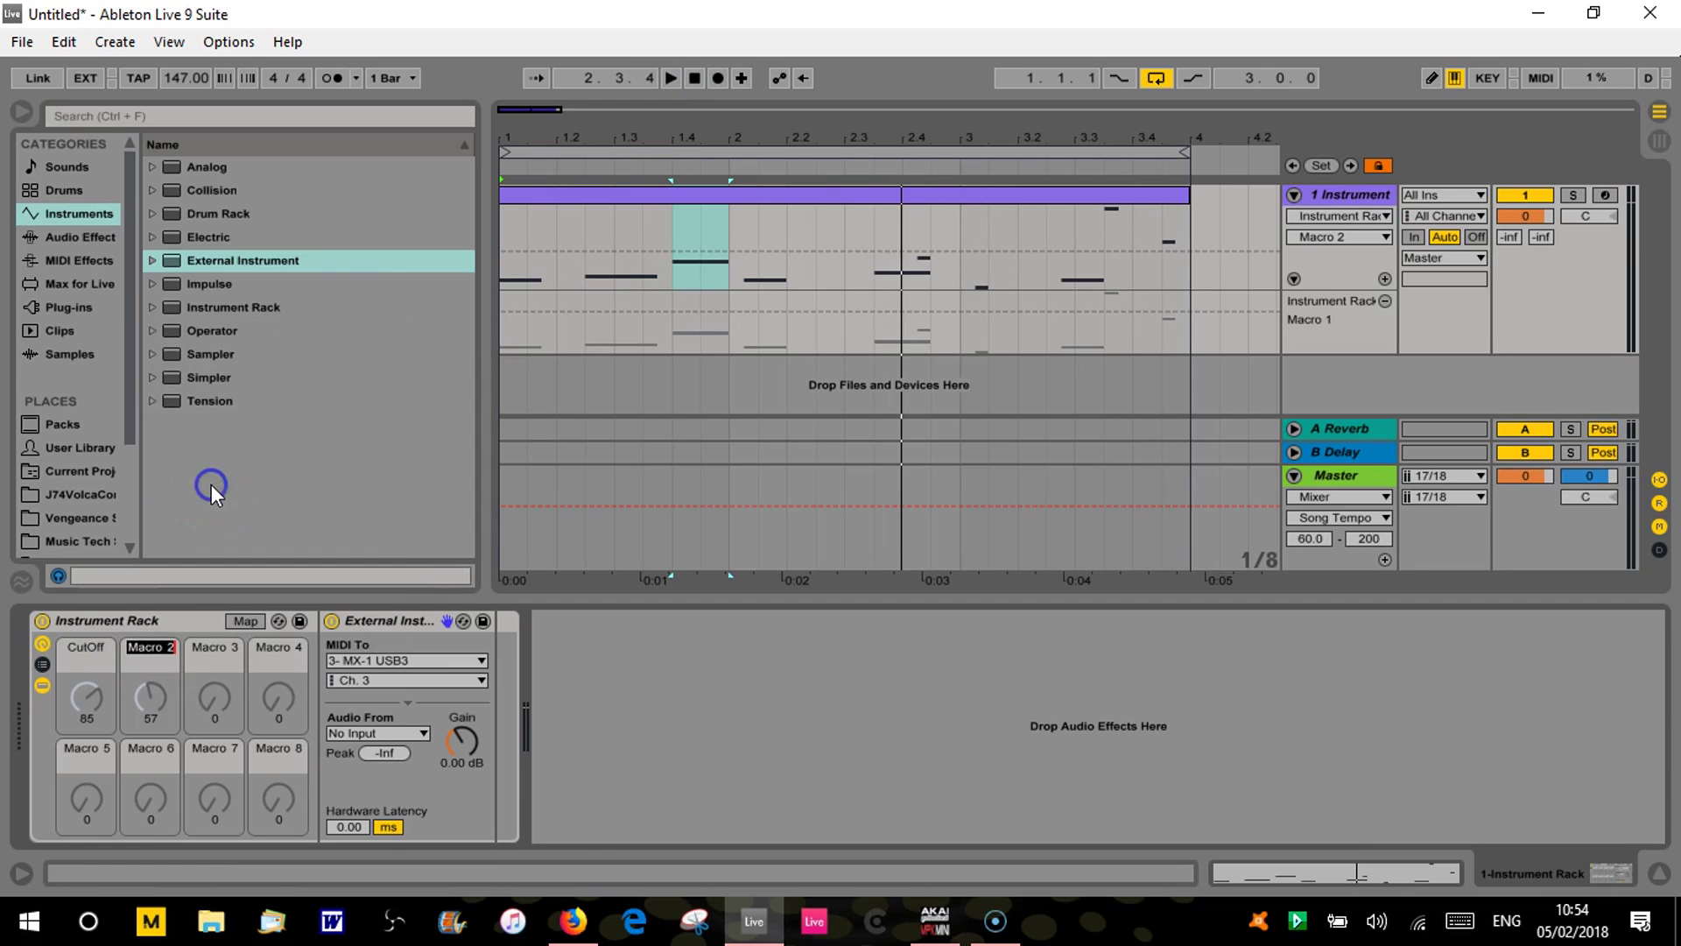
type("Res")
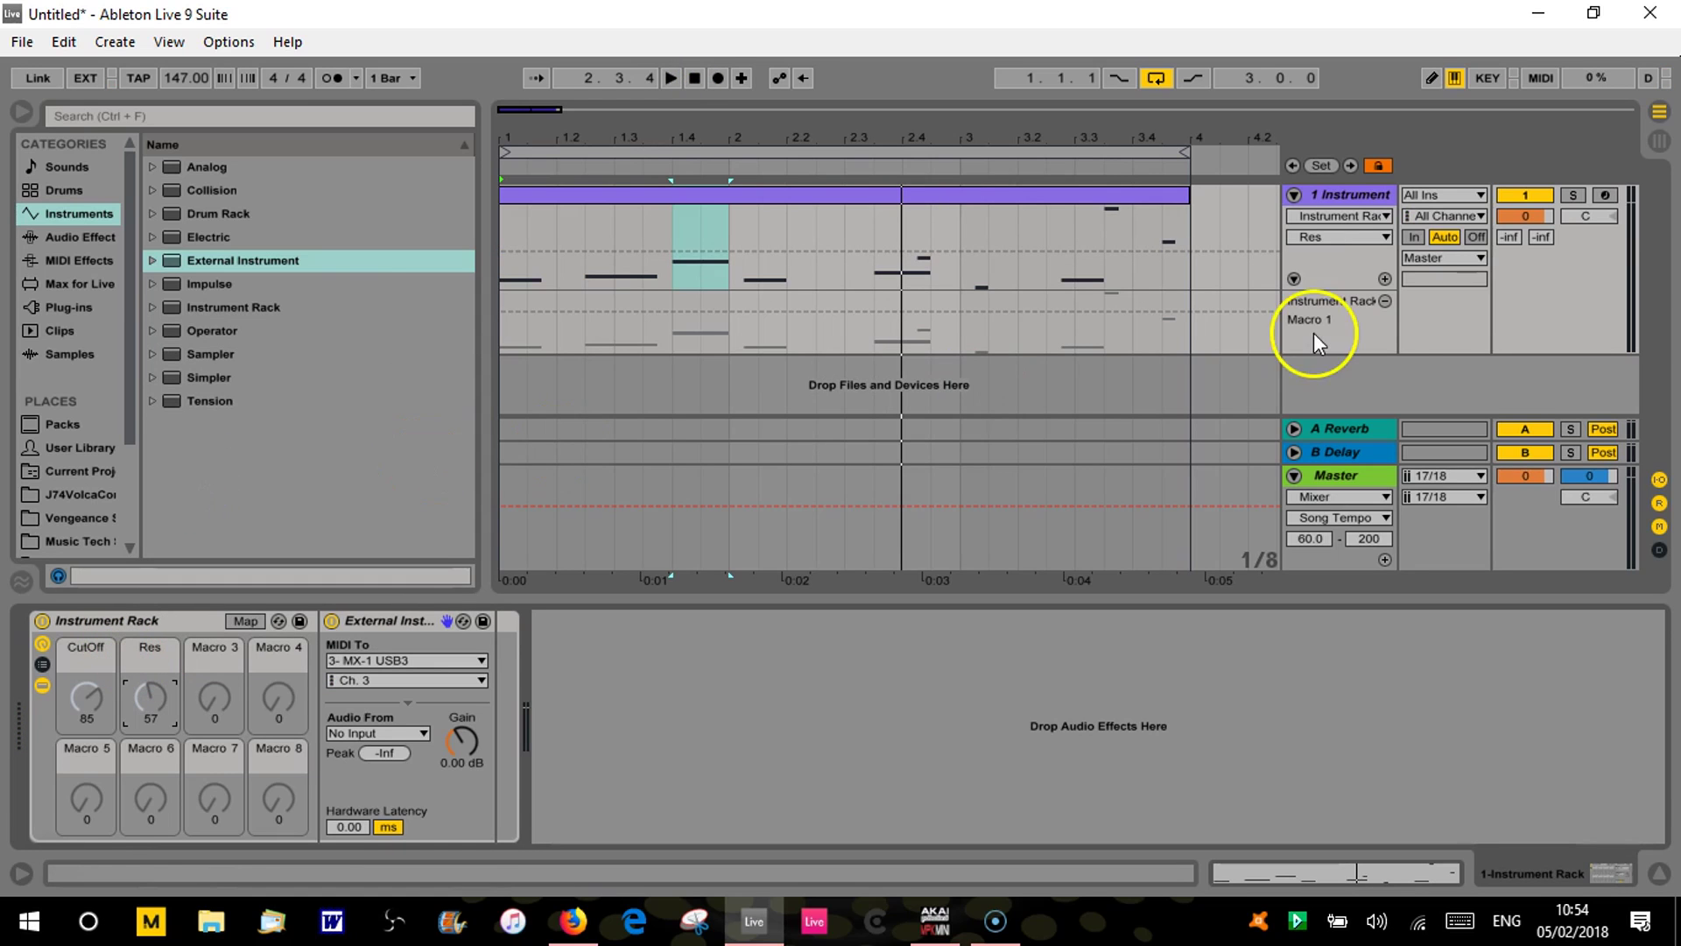
Add automation lanes for the Res macro on the instrument track.
right_click(1355, 274)
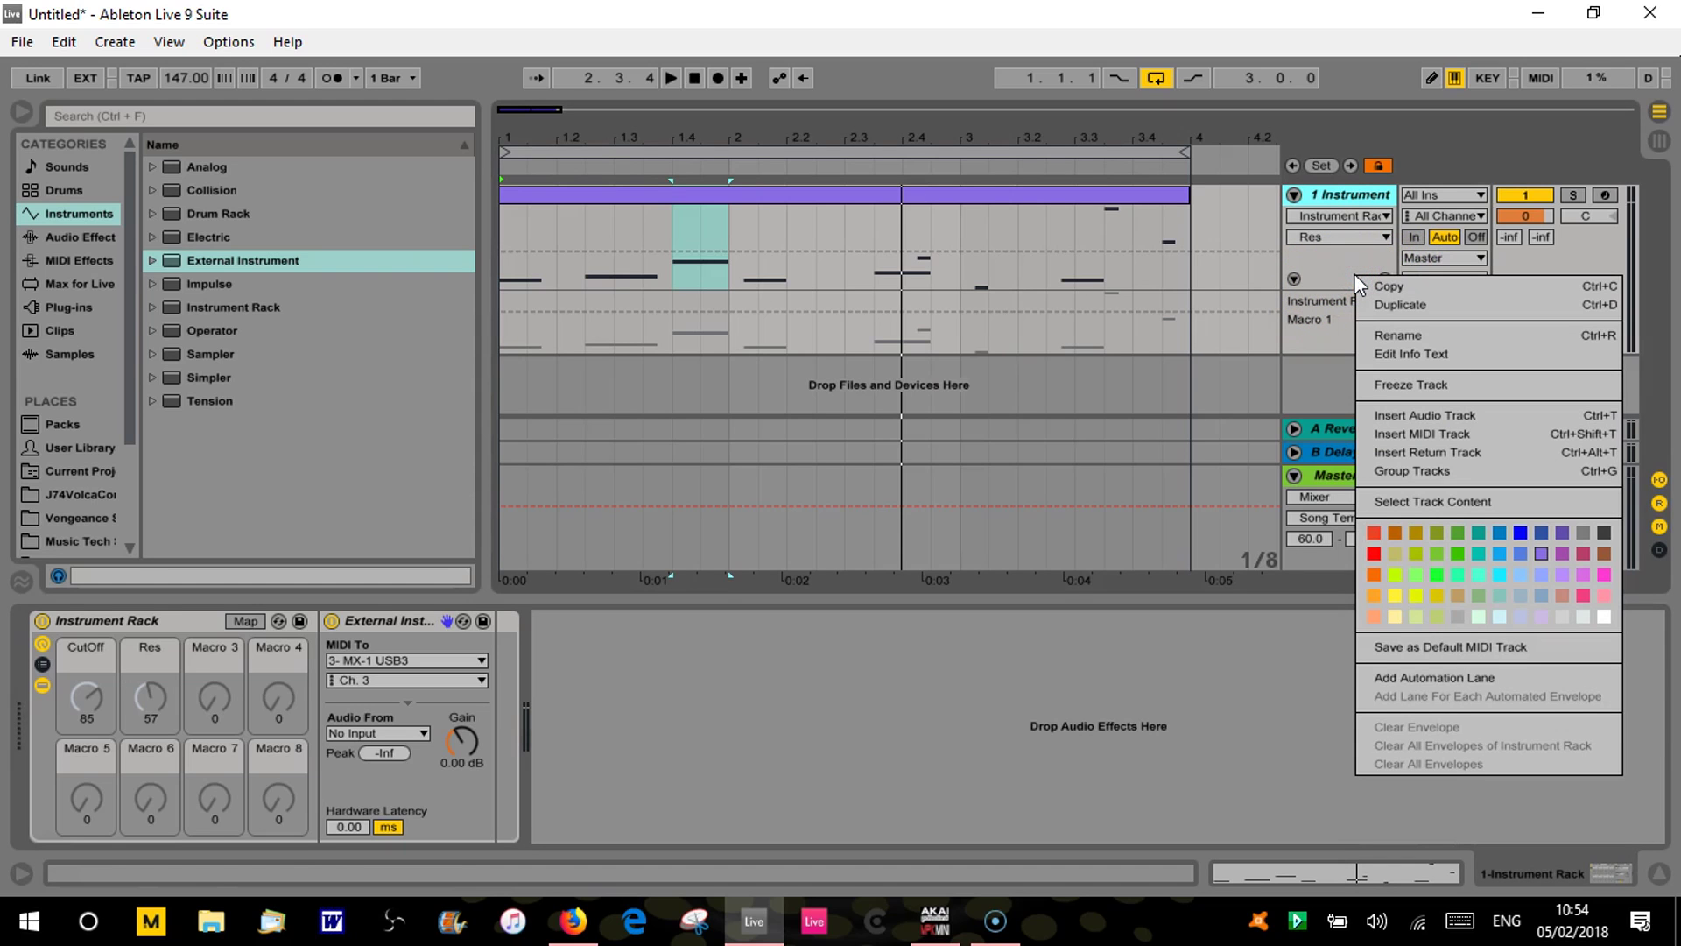
left_click(1450, 681)
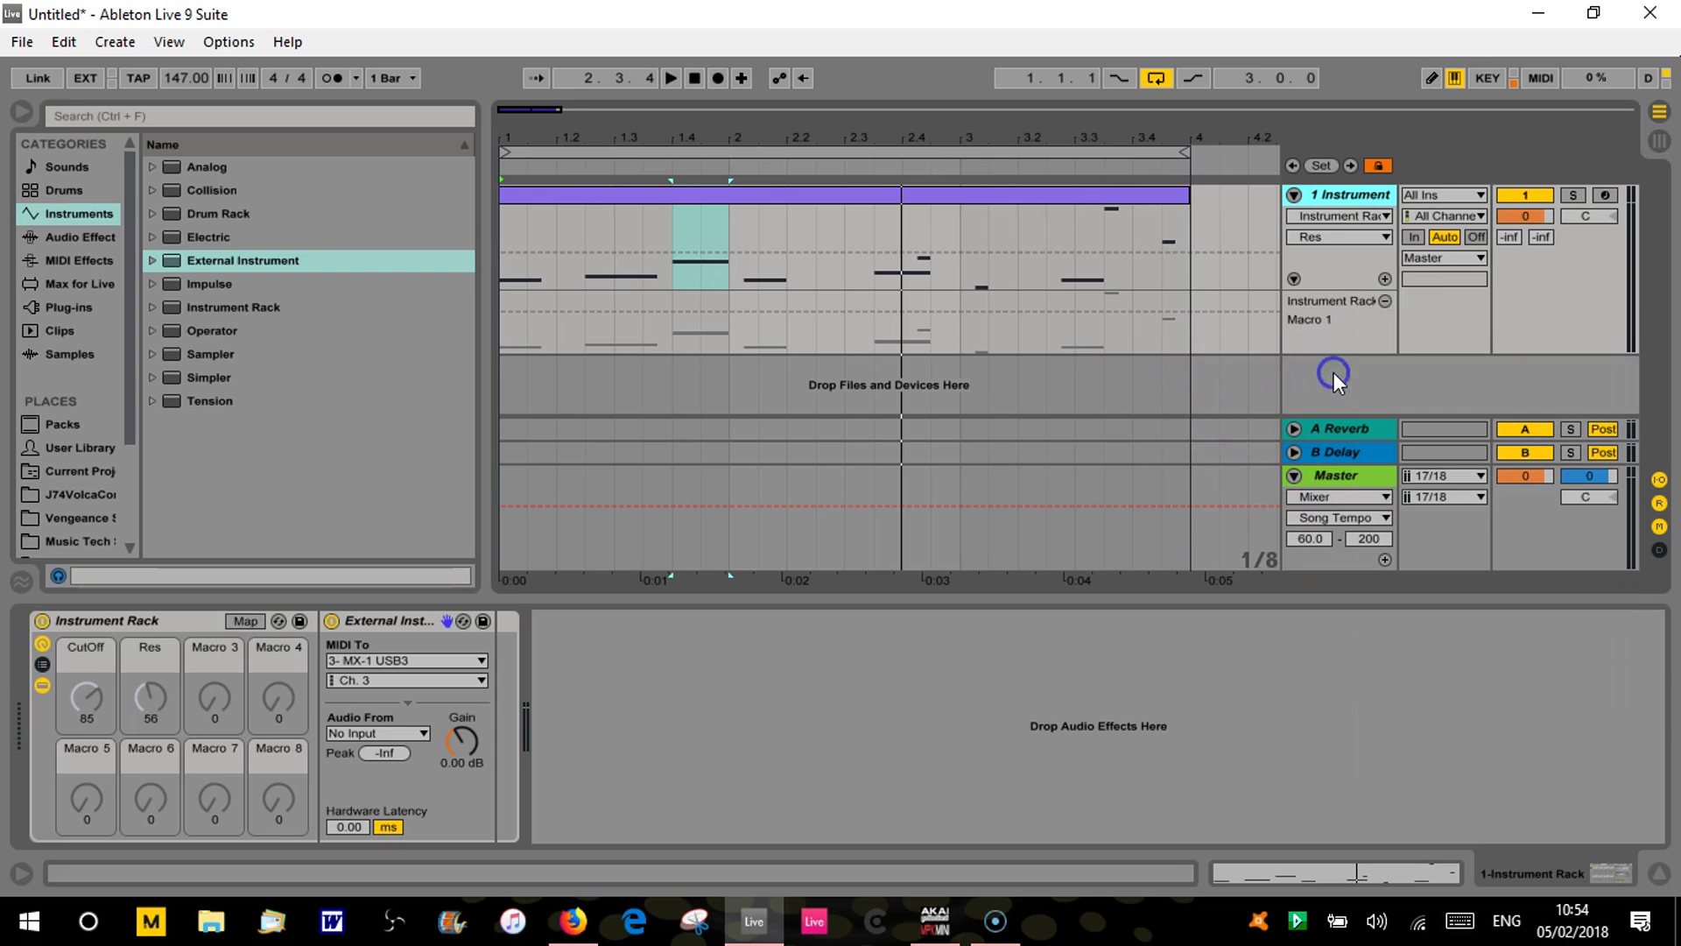
left_click(1385, 278)
left_click(1316, 389)
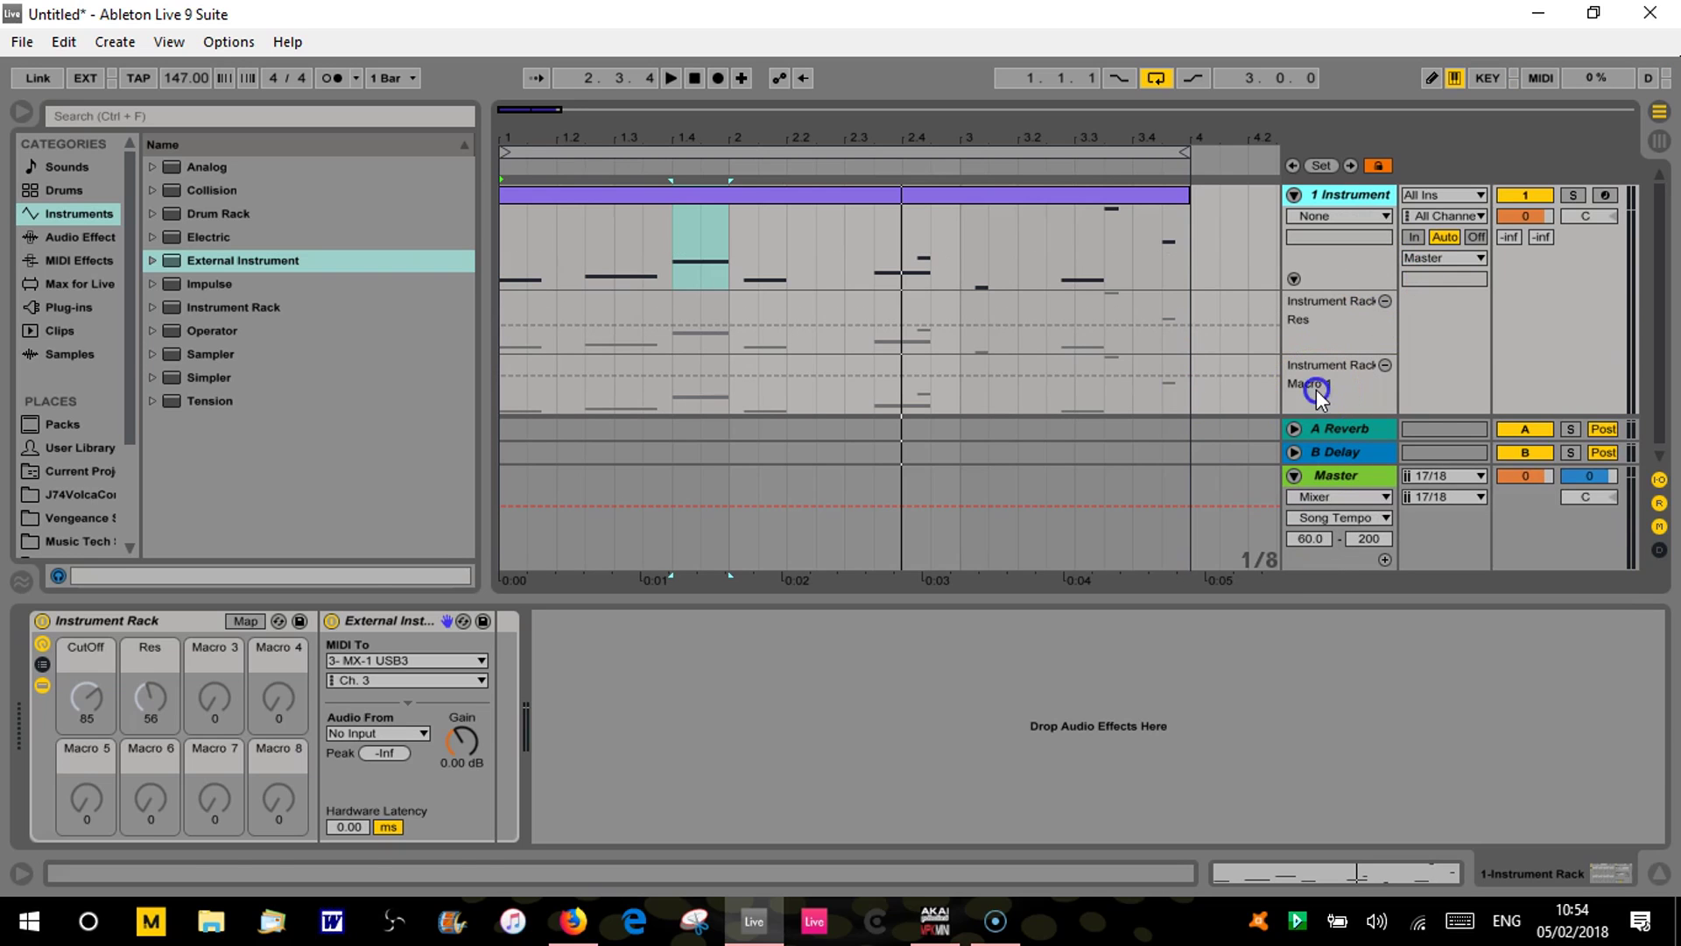
right_click(147, 655)
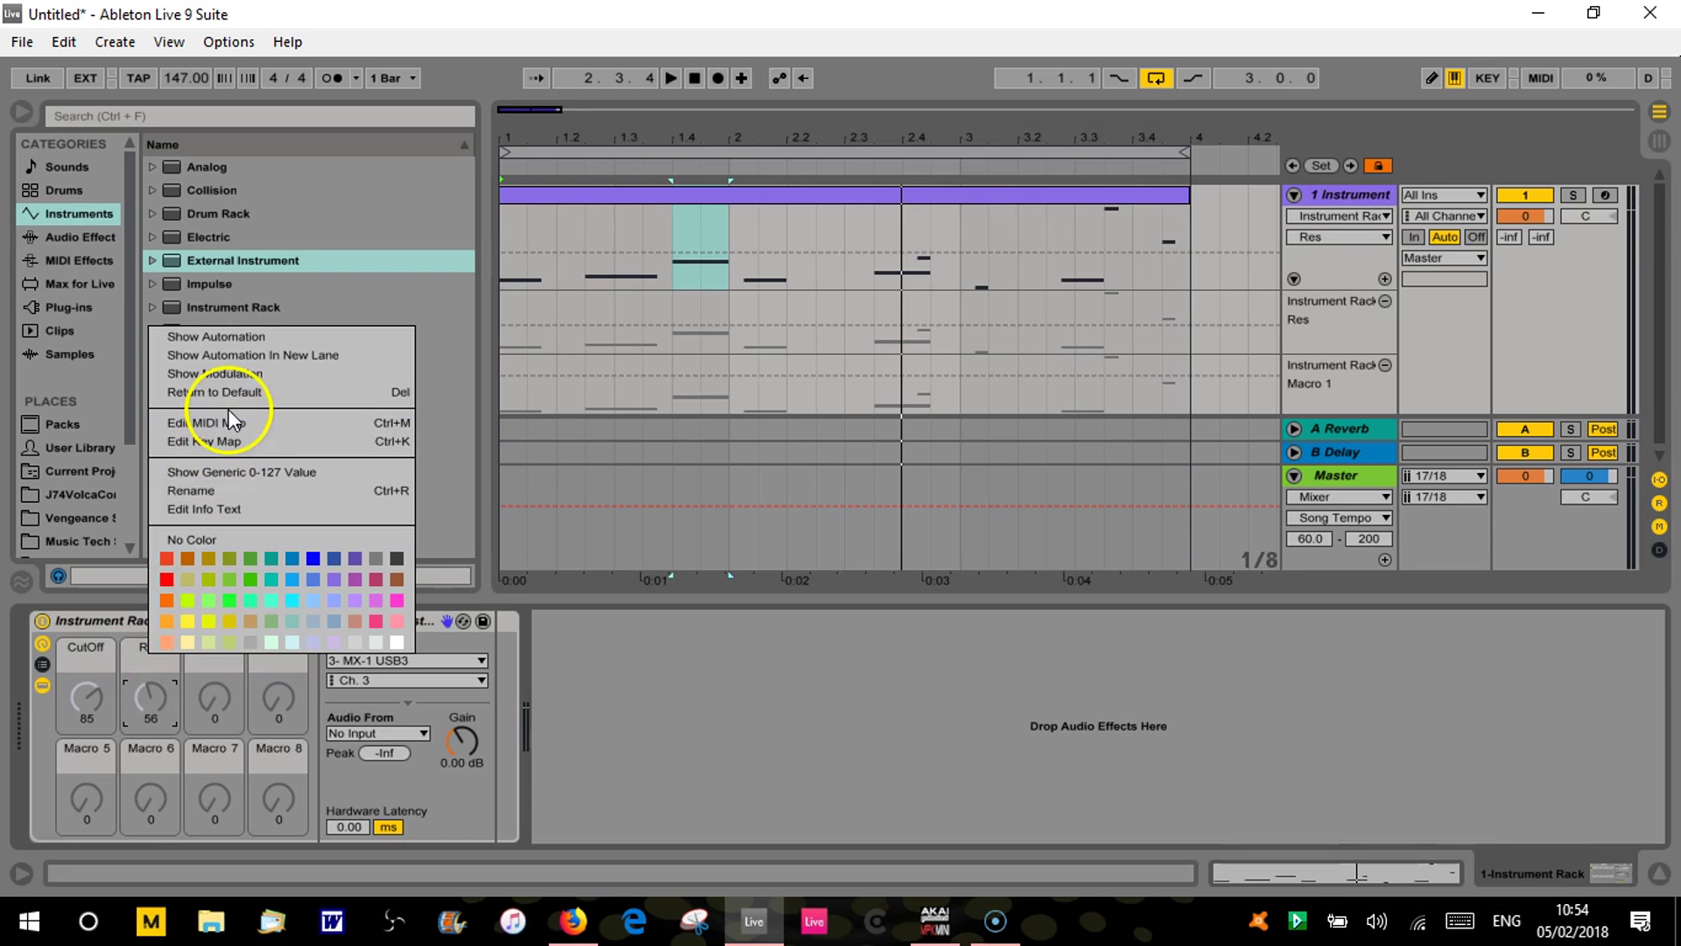
left_click(242, 356)
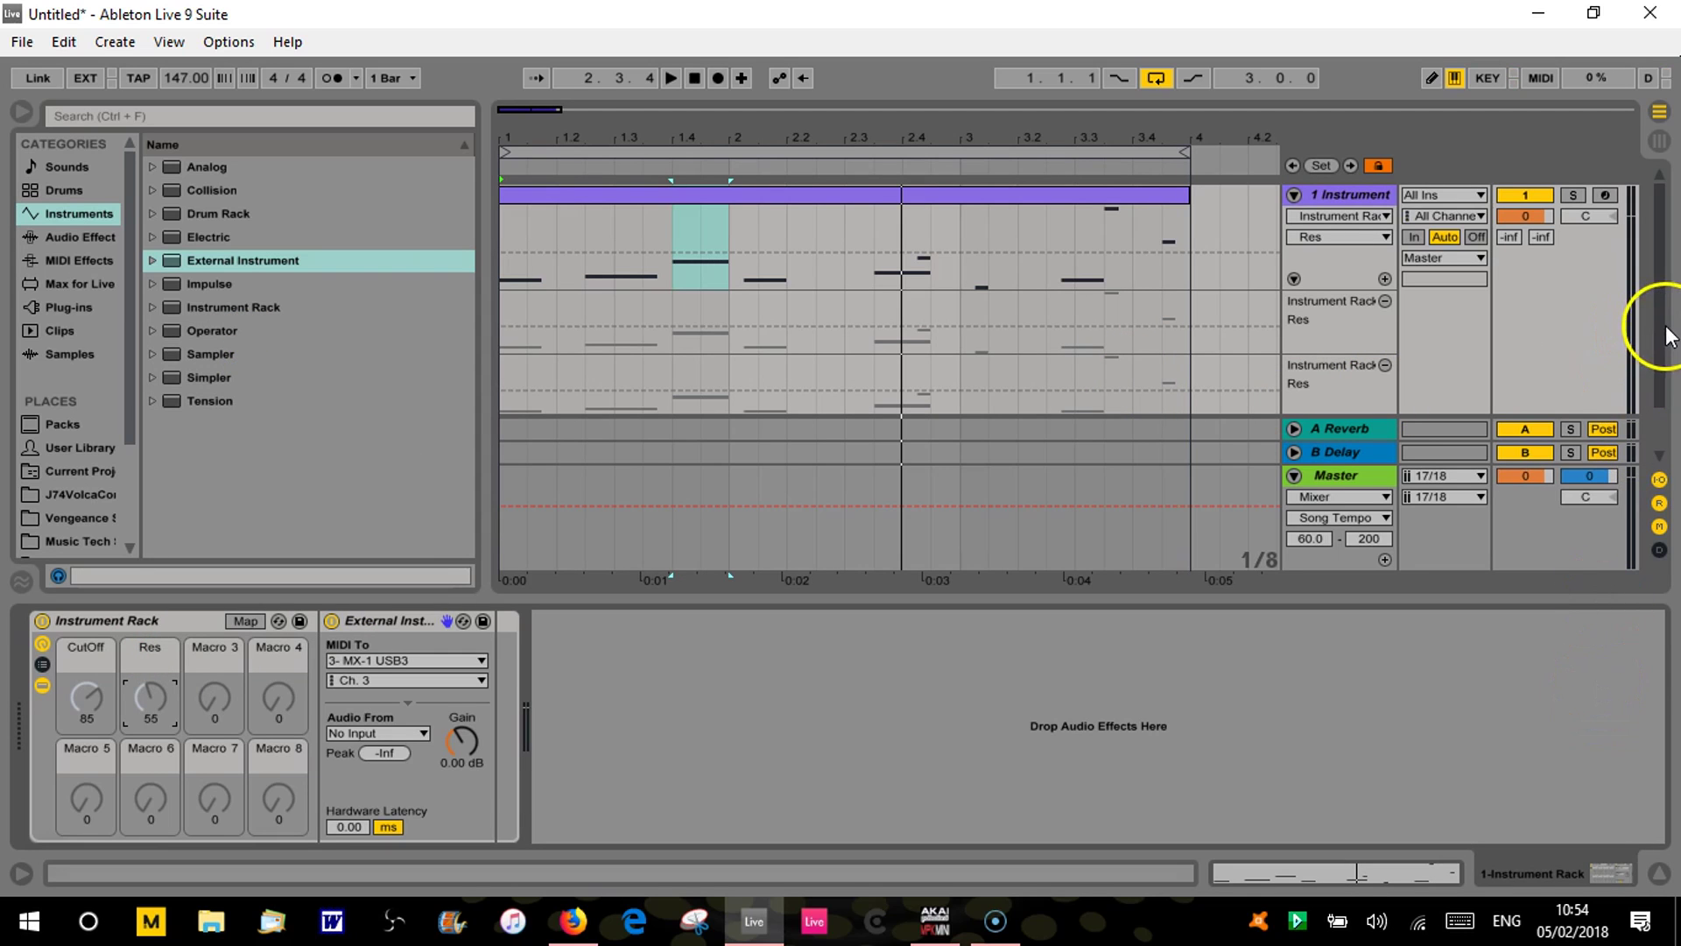
Remove the old Macro 1 automation lane and show the CutOff macro's automation in a new lane.
left_click_drag(1663, 331, 1666, 387)
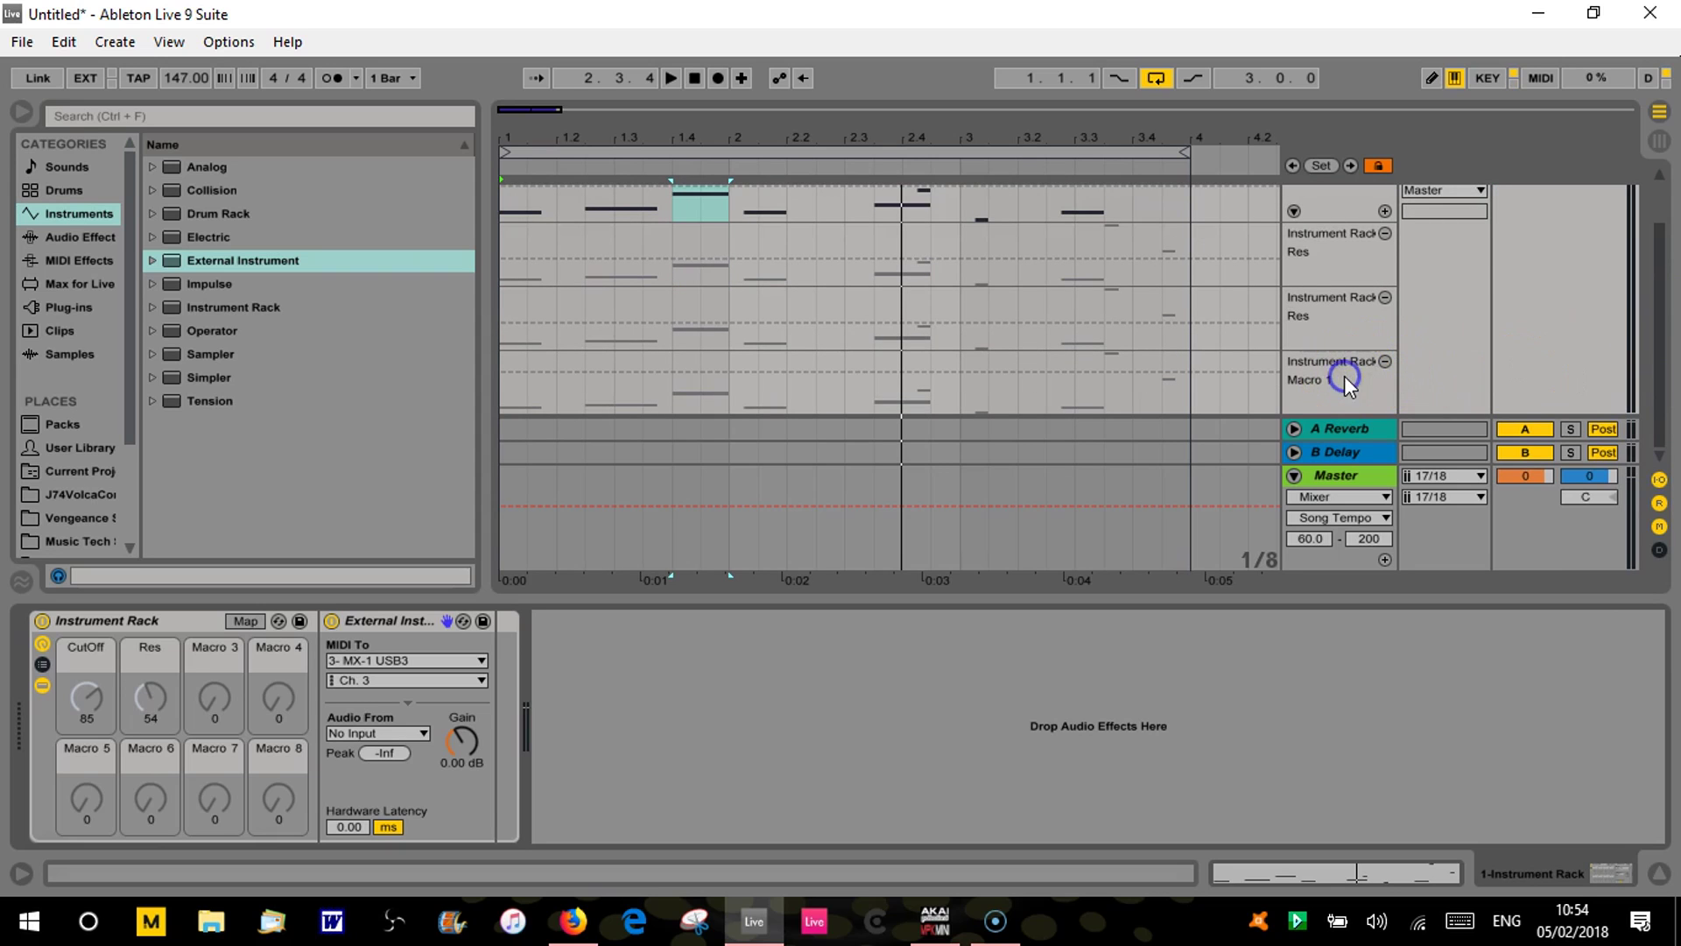
left_click(1387, 361)
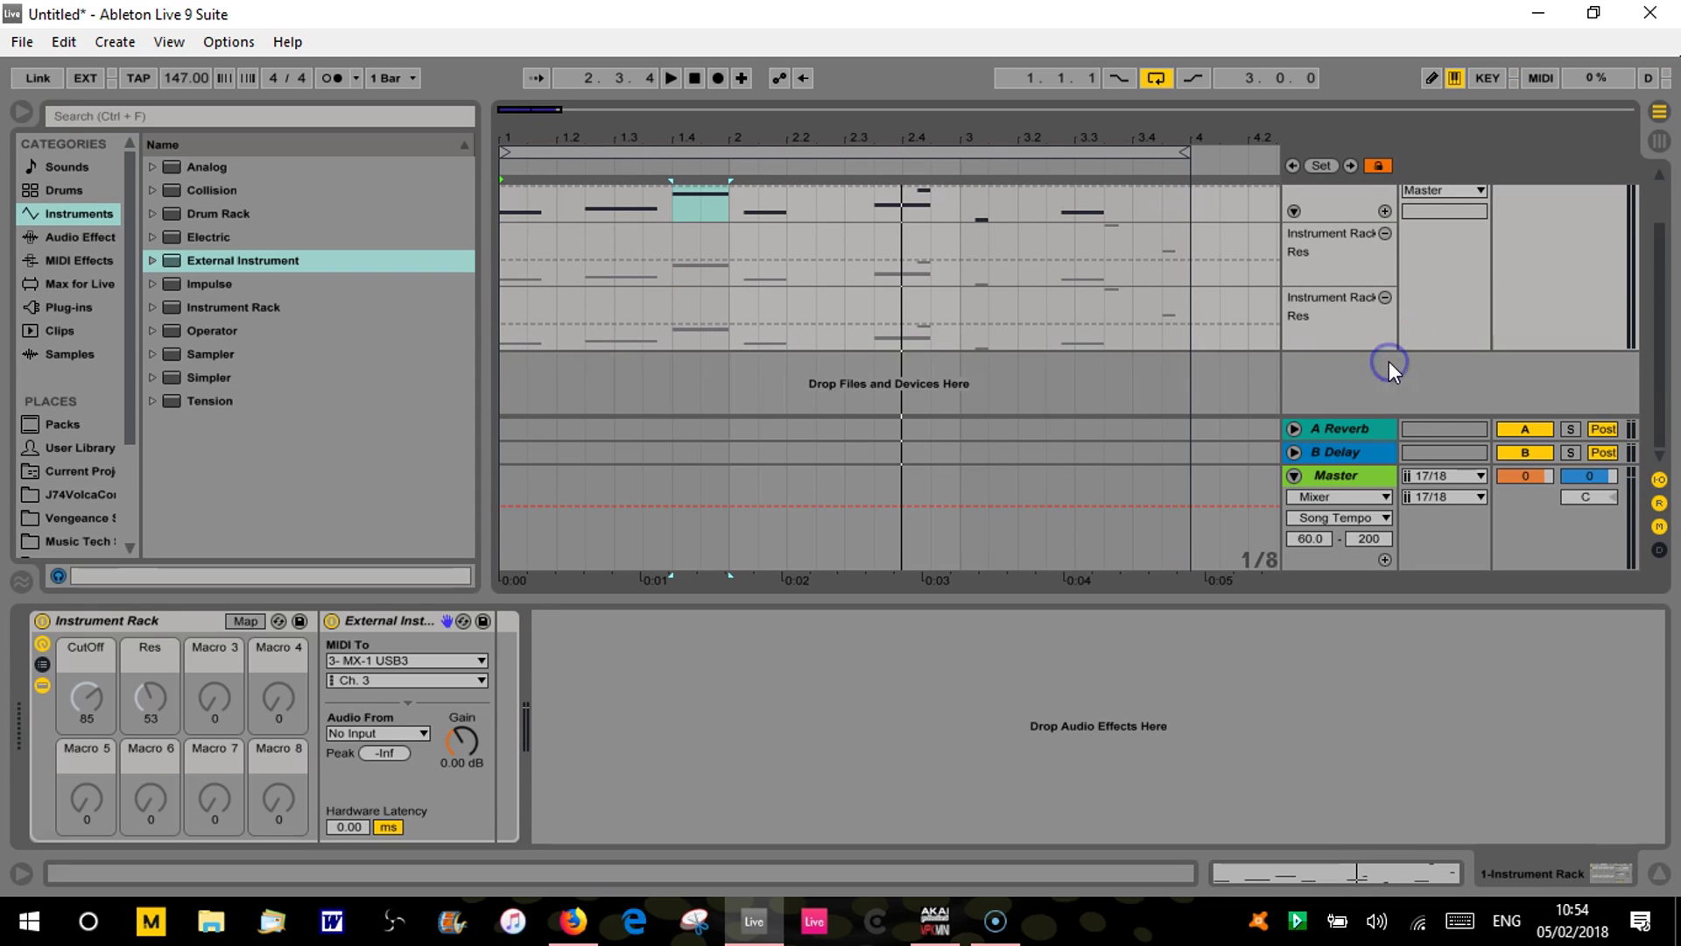
left_click_drag(1666, 302, 1663, 267)
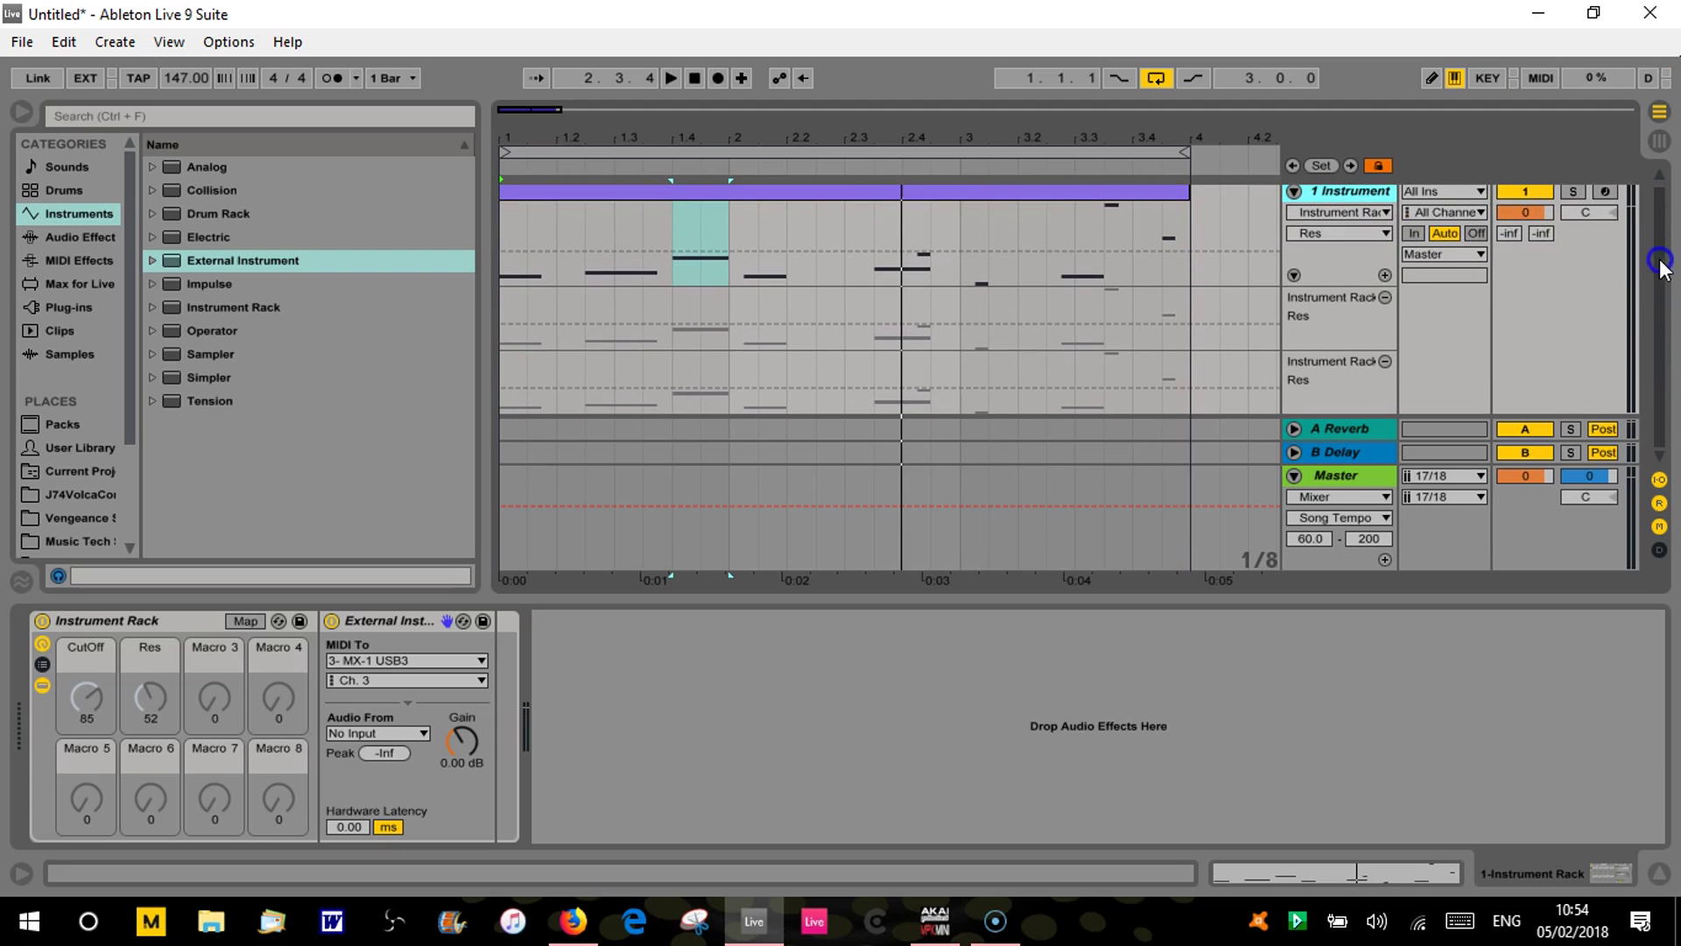
right_click(86, 660)
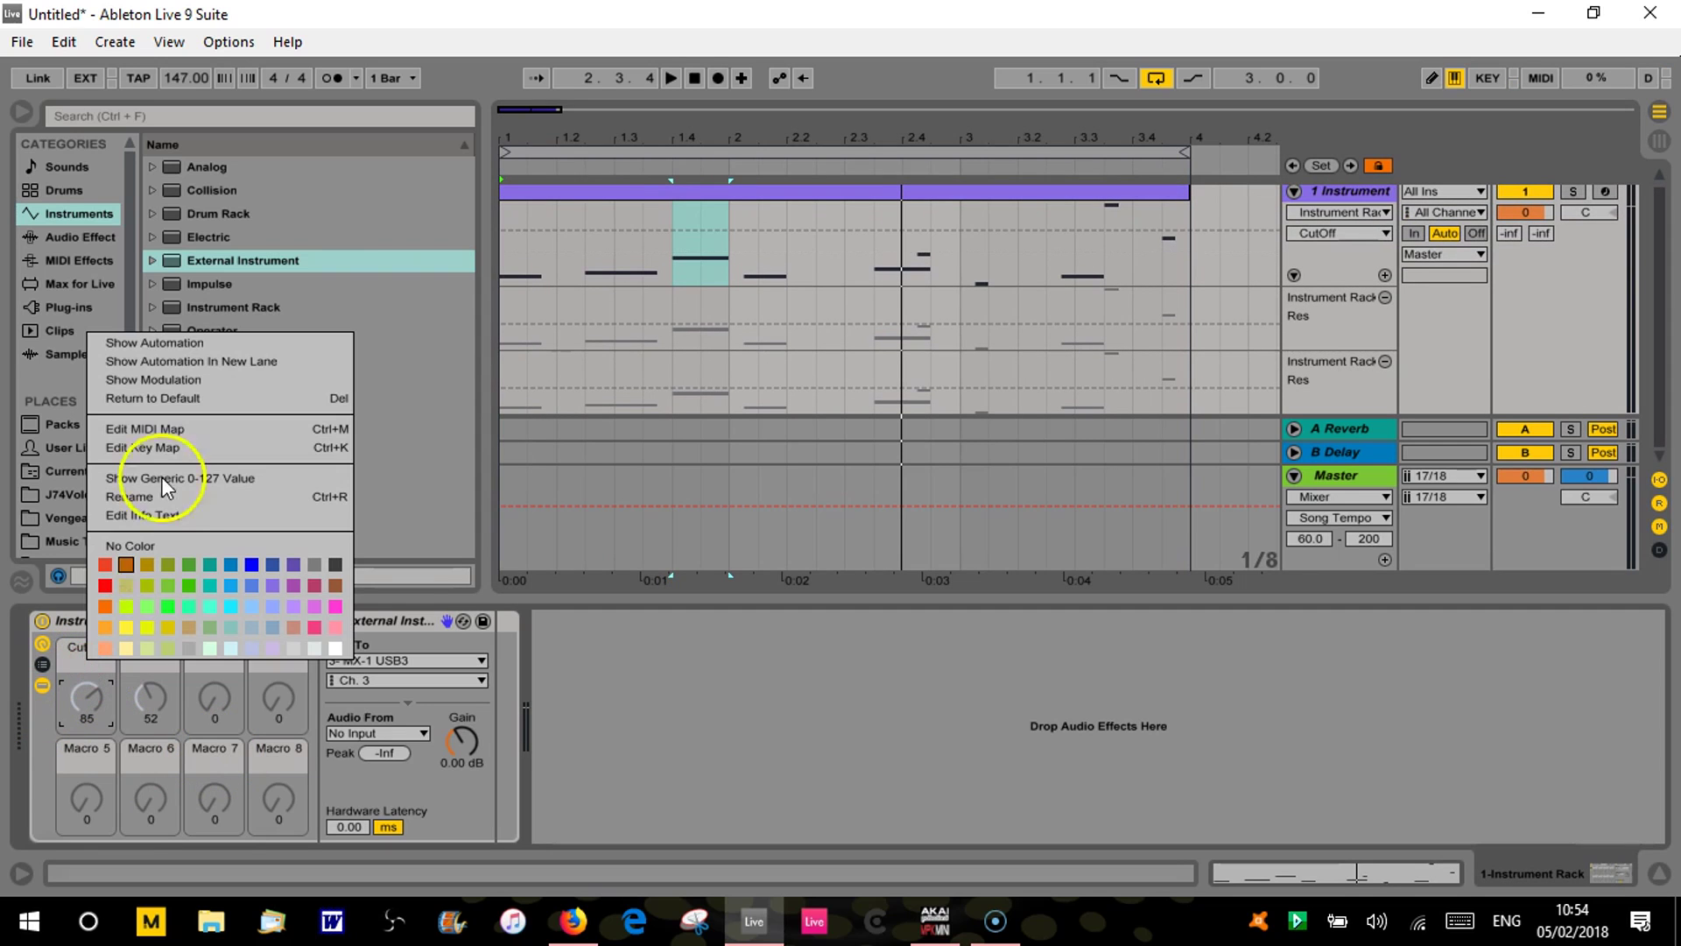
left_click(177, 362)
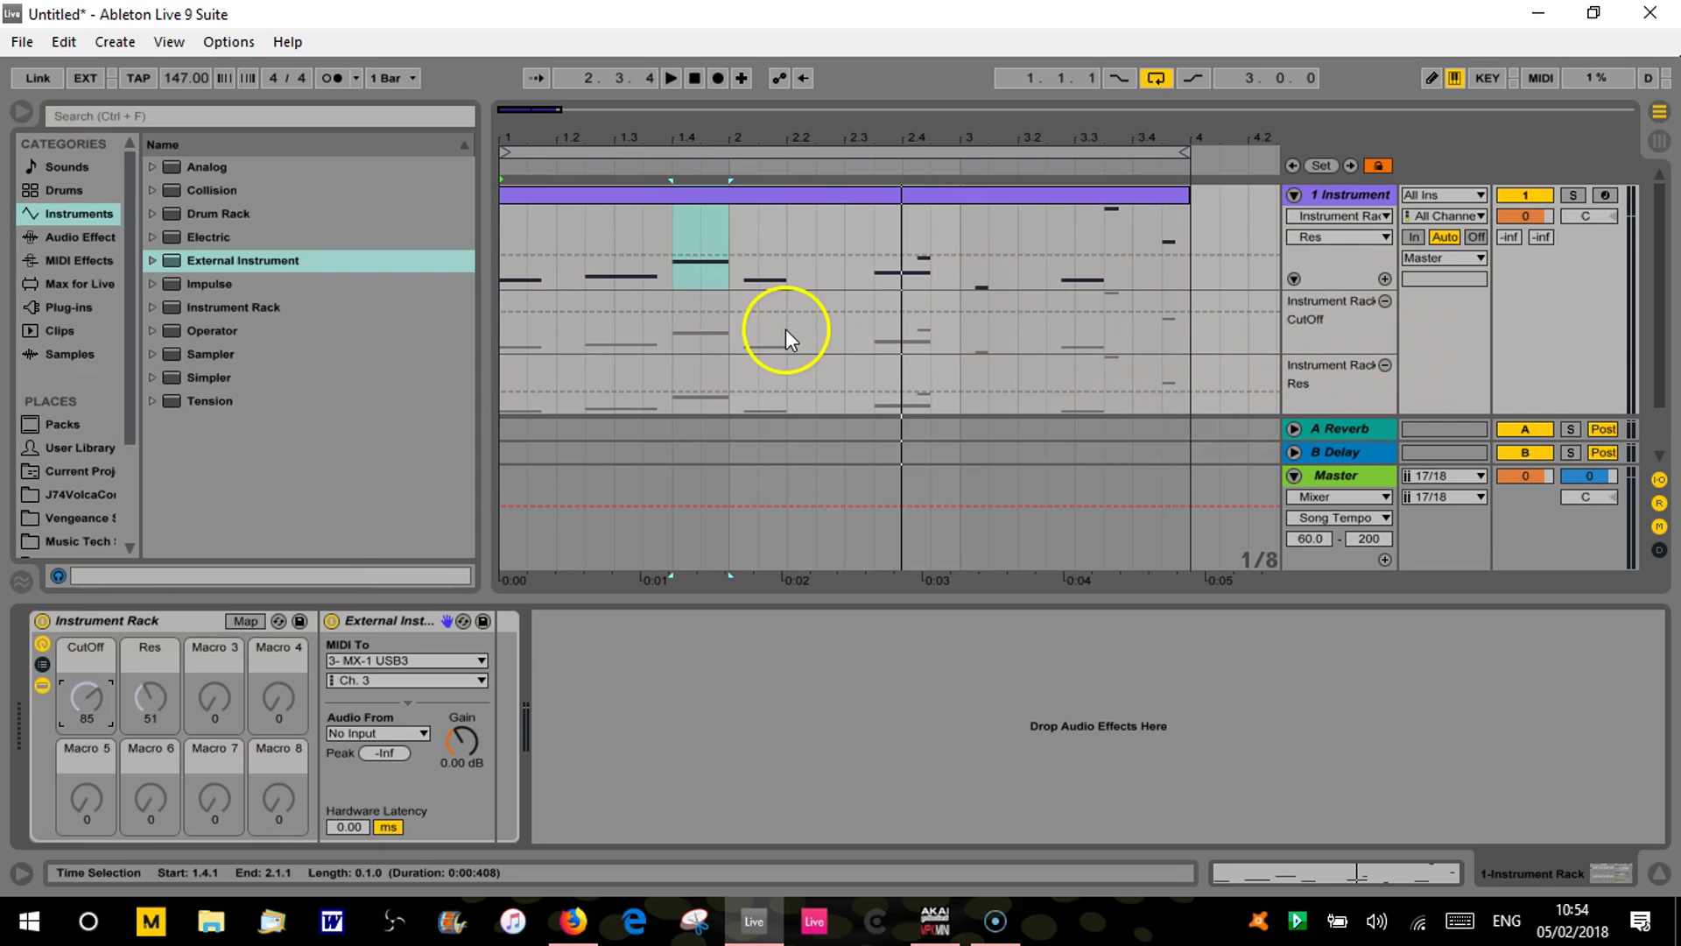
Draw a zigzag CutOff automation curve with five breakpoints alternating between high and low values across the clip.
left_click(507, 310)
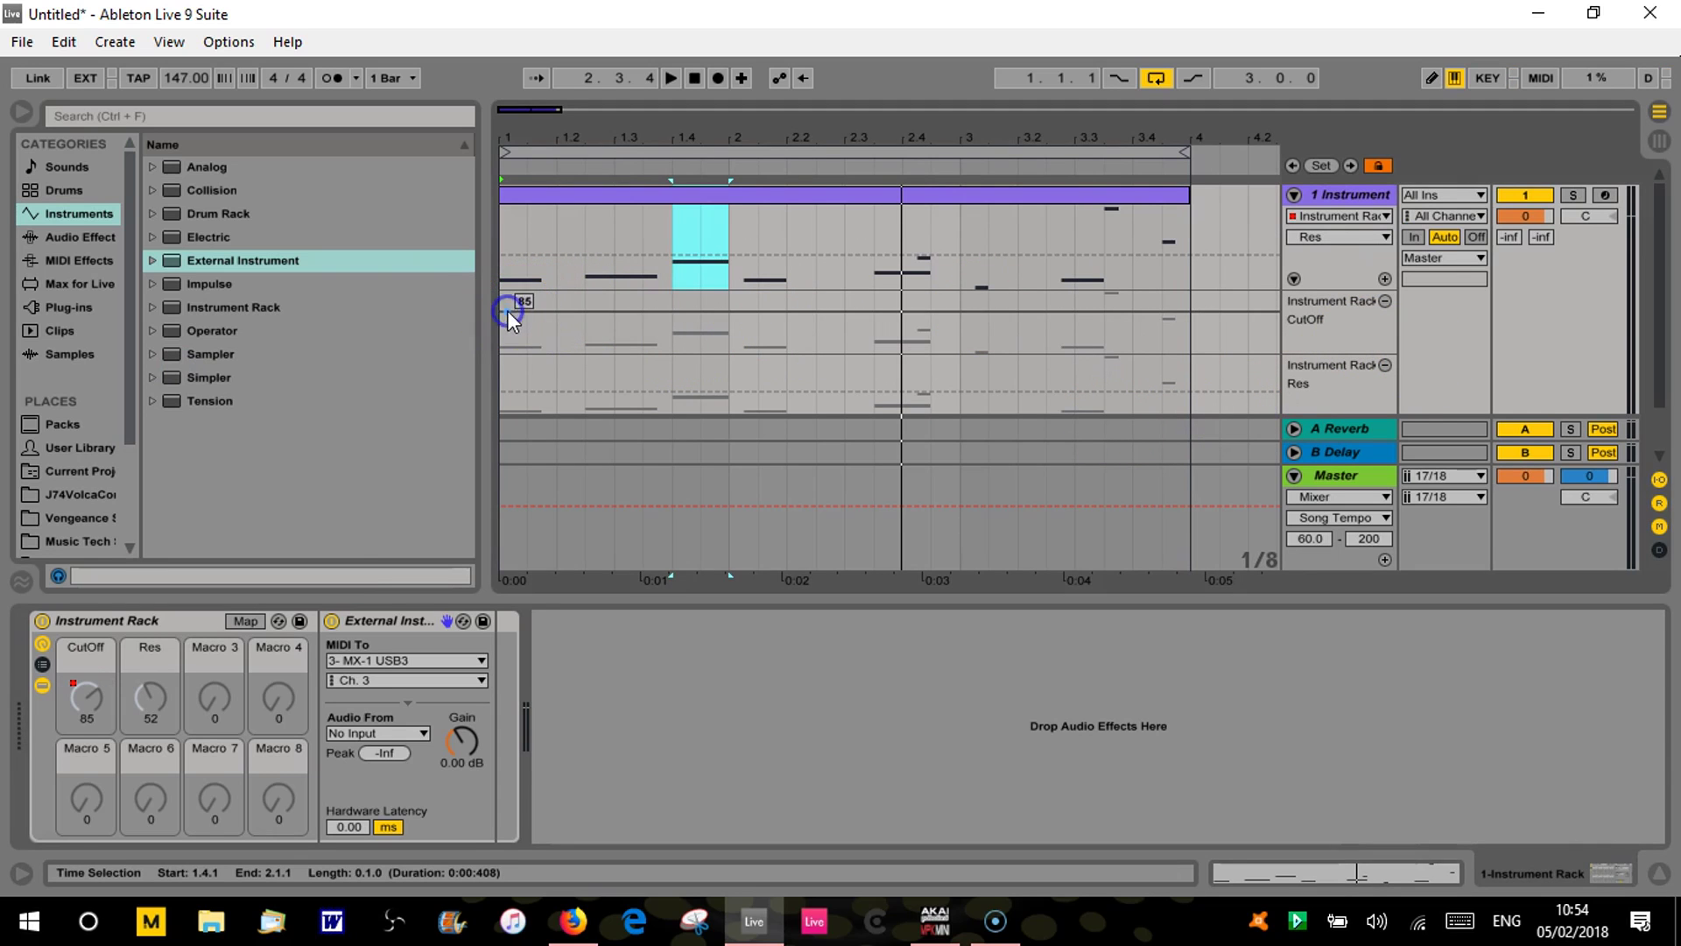
left_click_drag(668, 314, 671, 346)
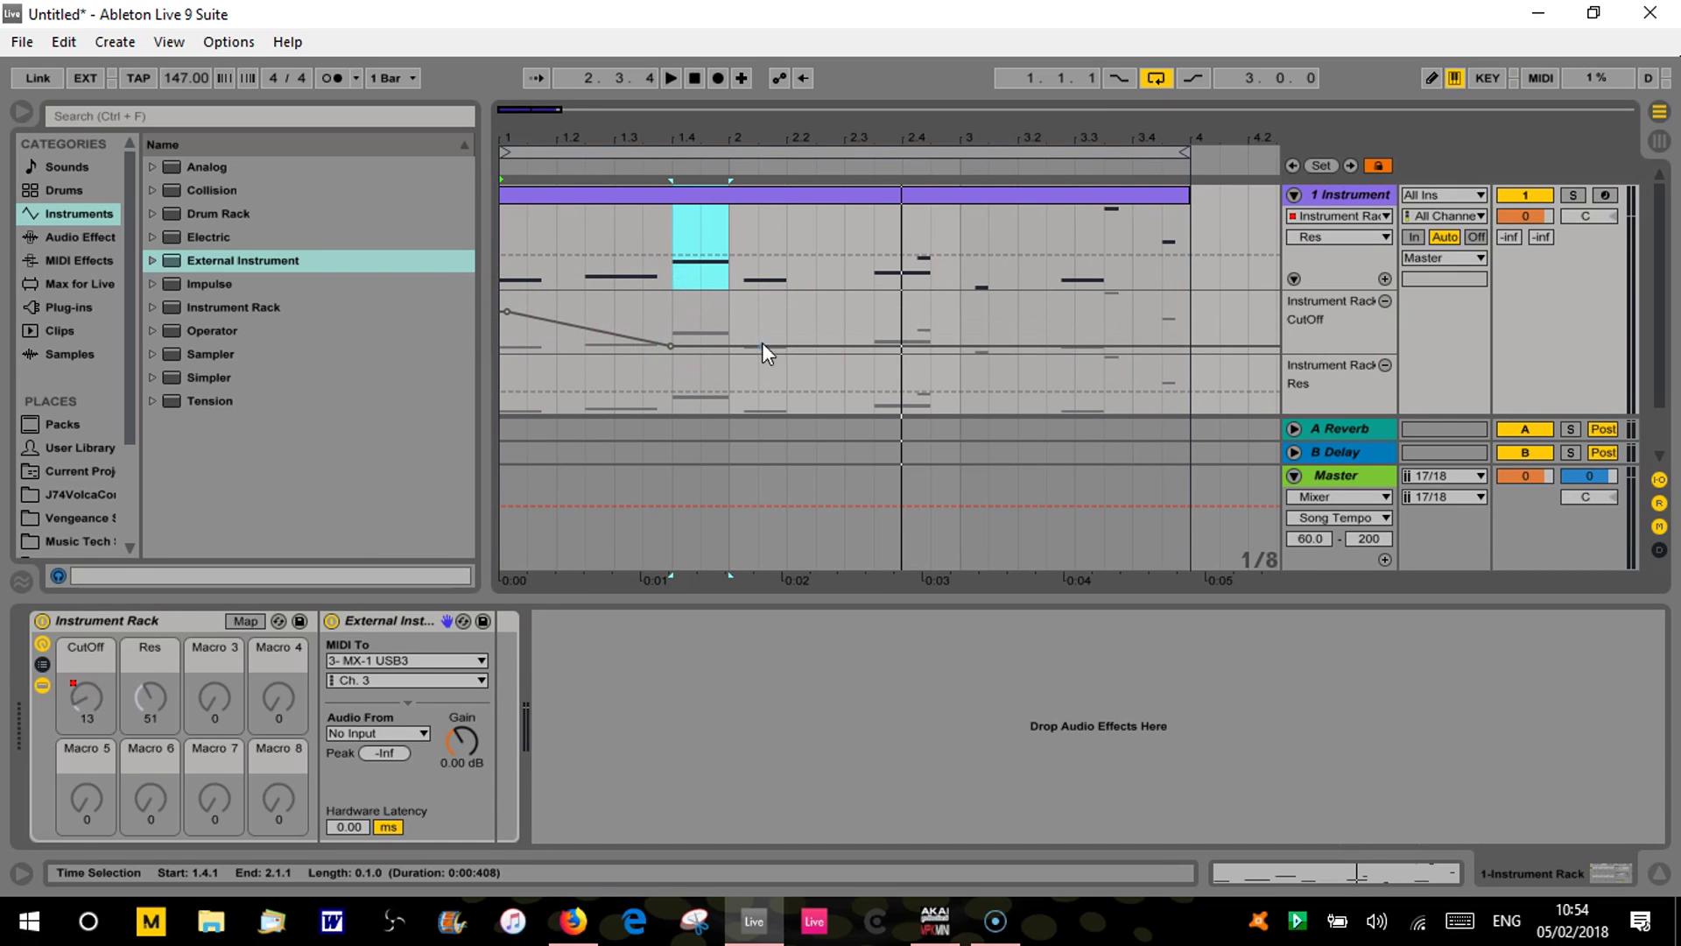
left_click_drag(824, 347, 821, 301)
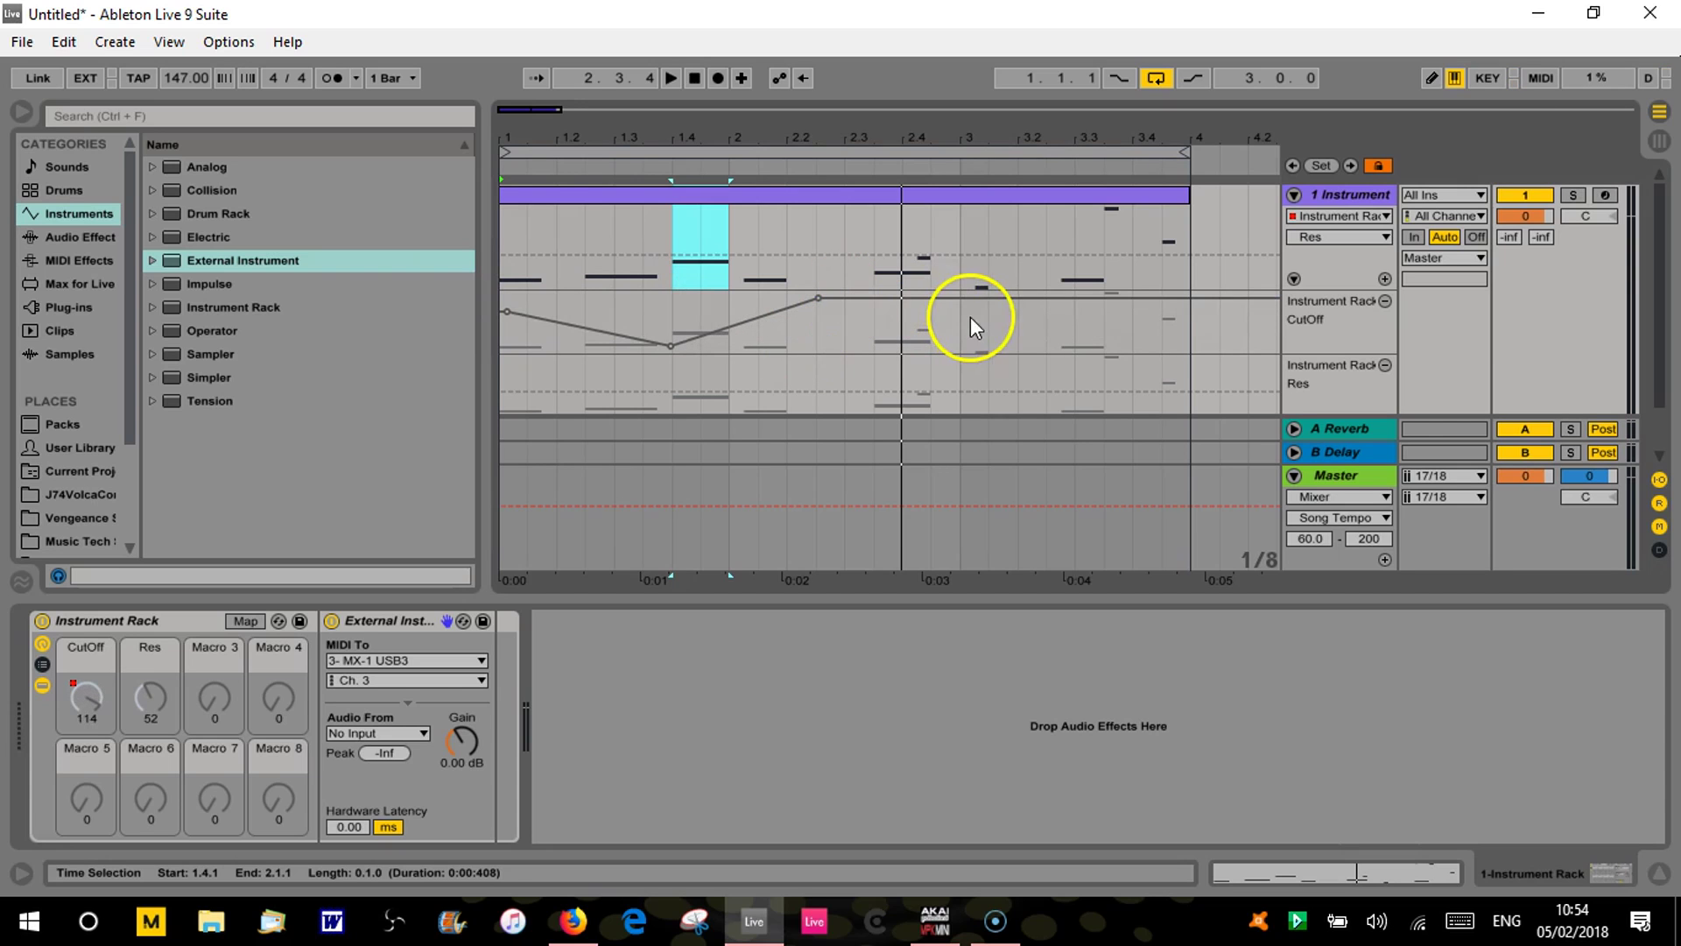
left_click_drag(964, 298, 963, 347)
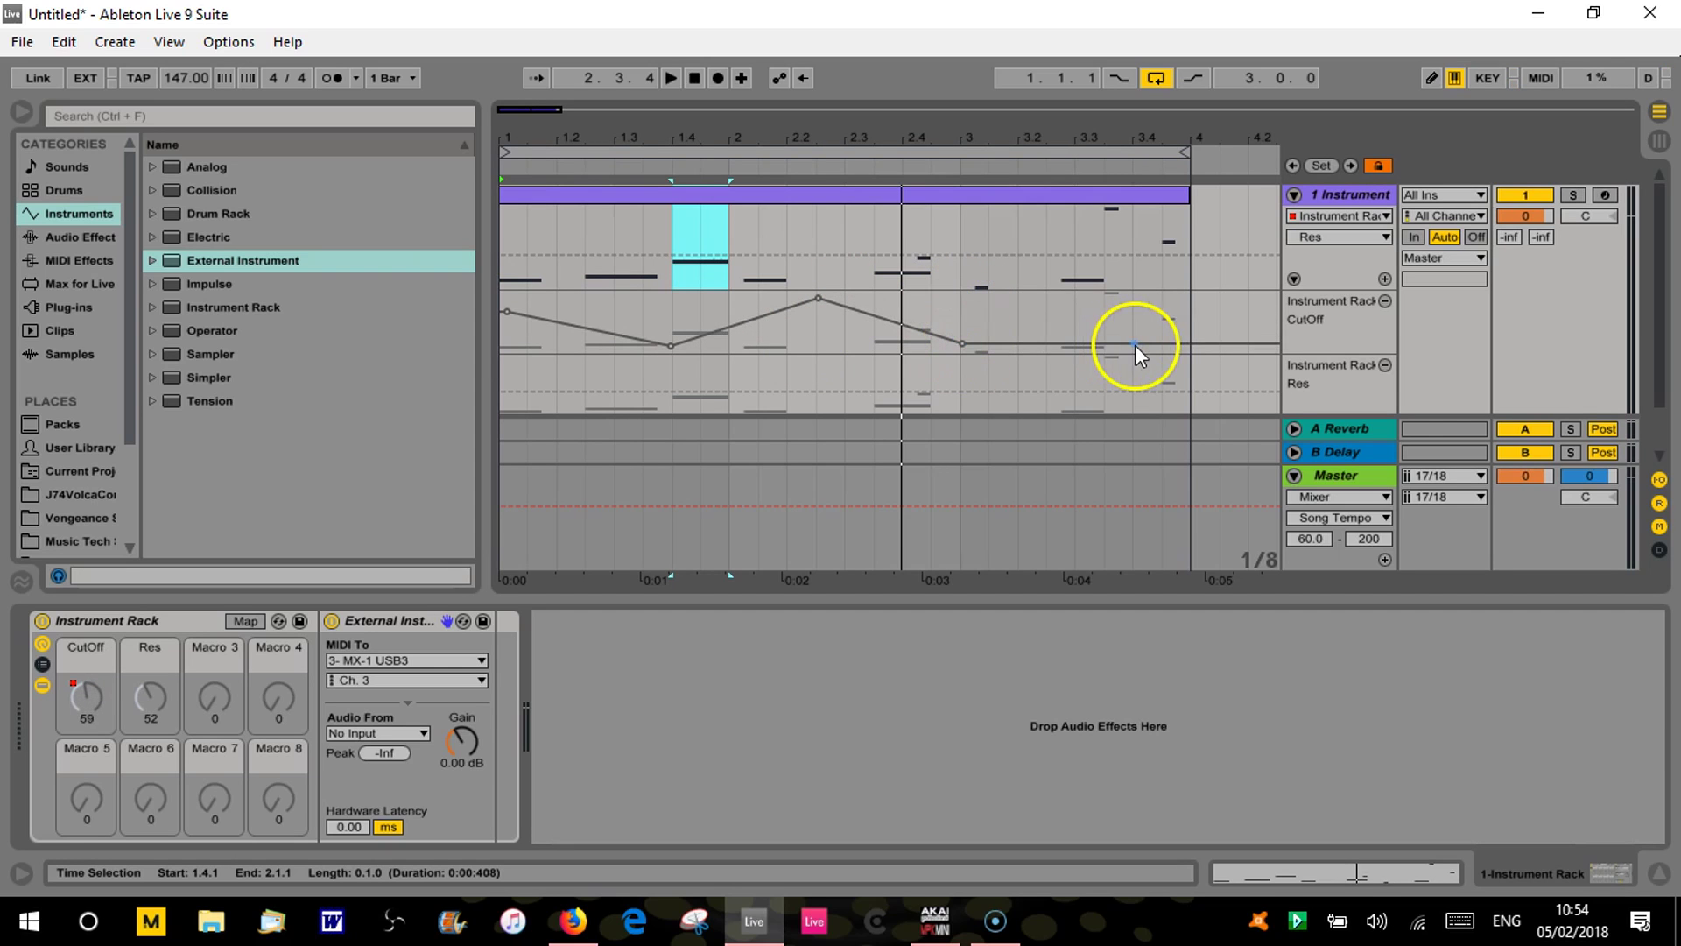
left_click_drag(1127, 344, 1125, 308)
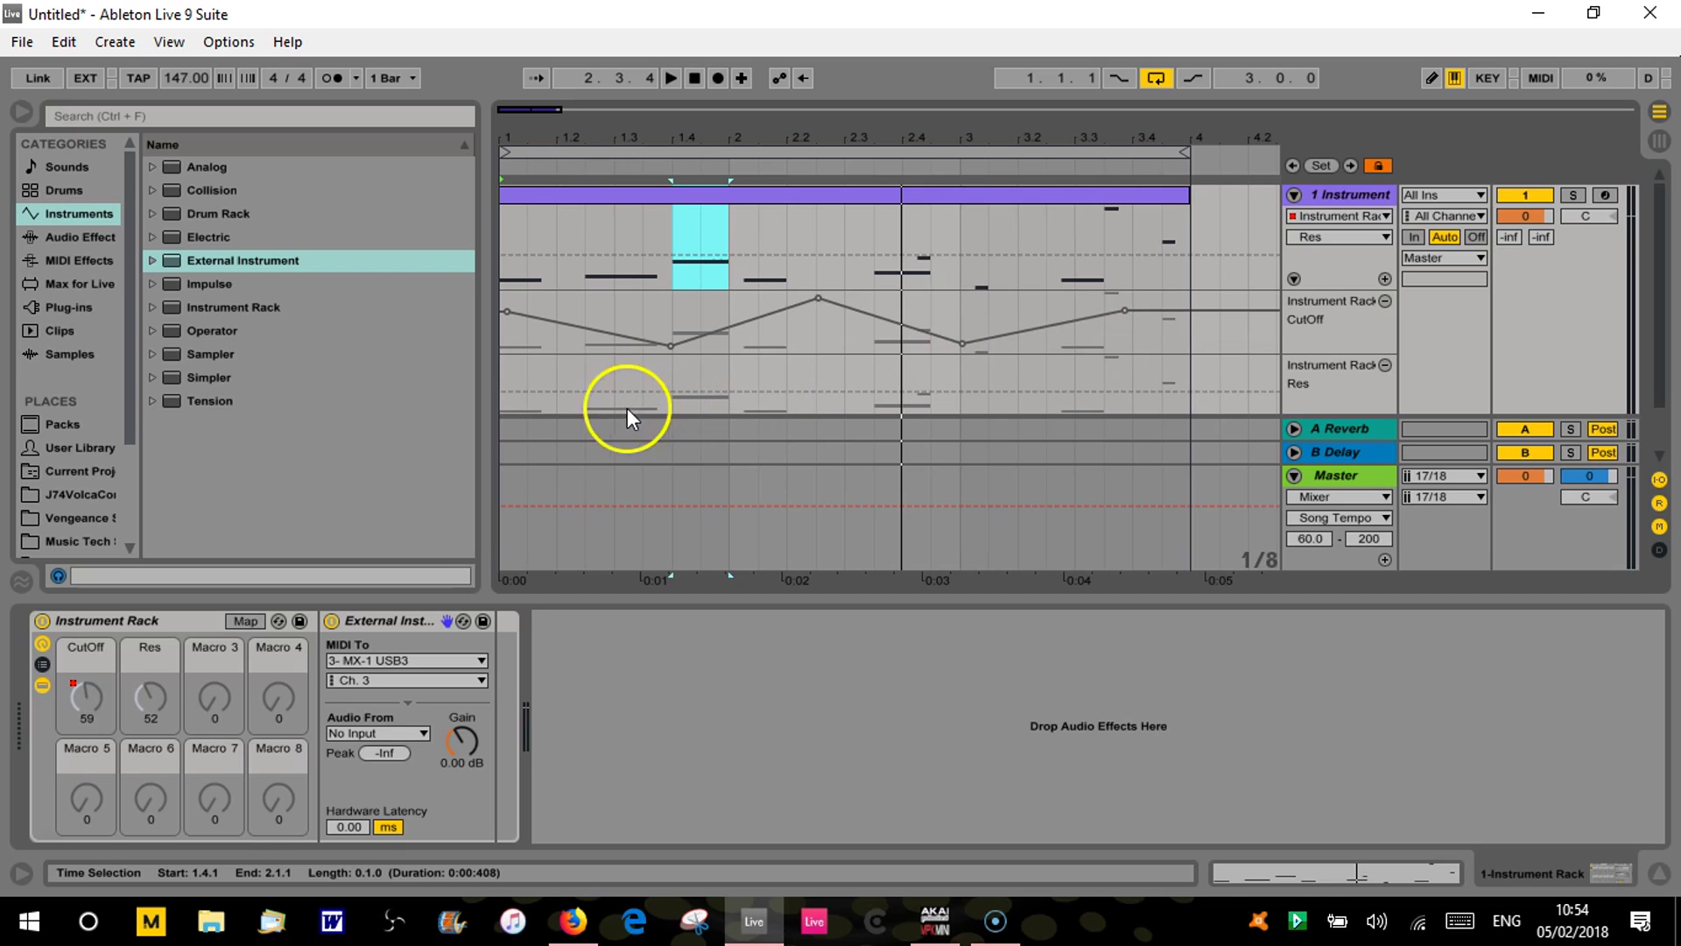
Draw a zigzag Res automation curve with six breakpoints alternating between high and low values across the clip.
left_click(546, 376)
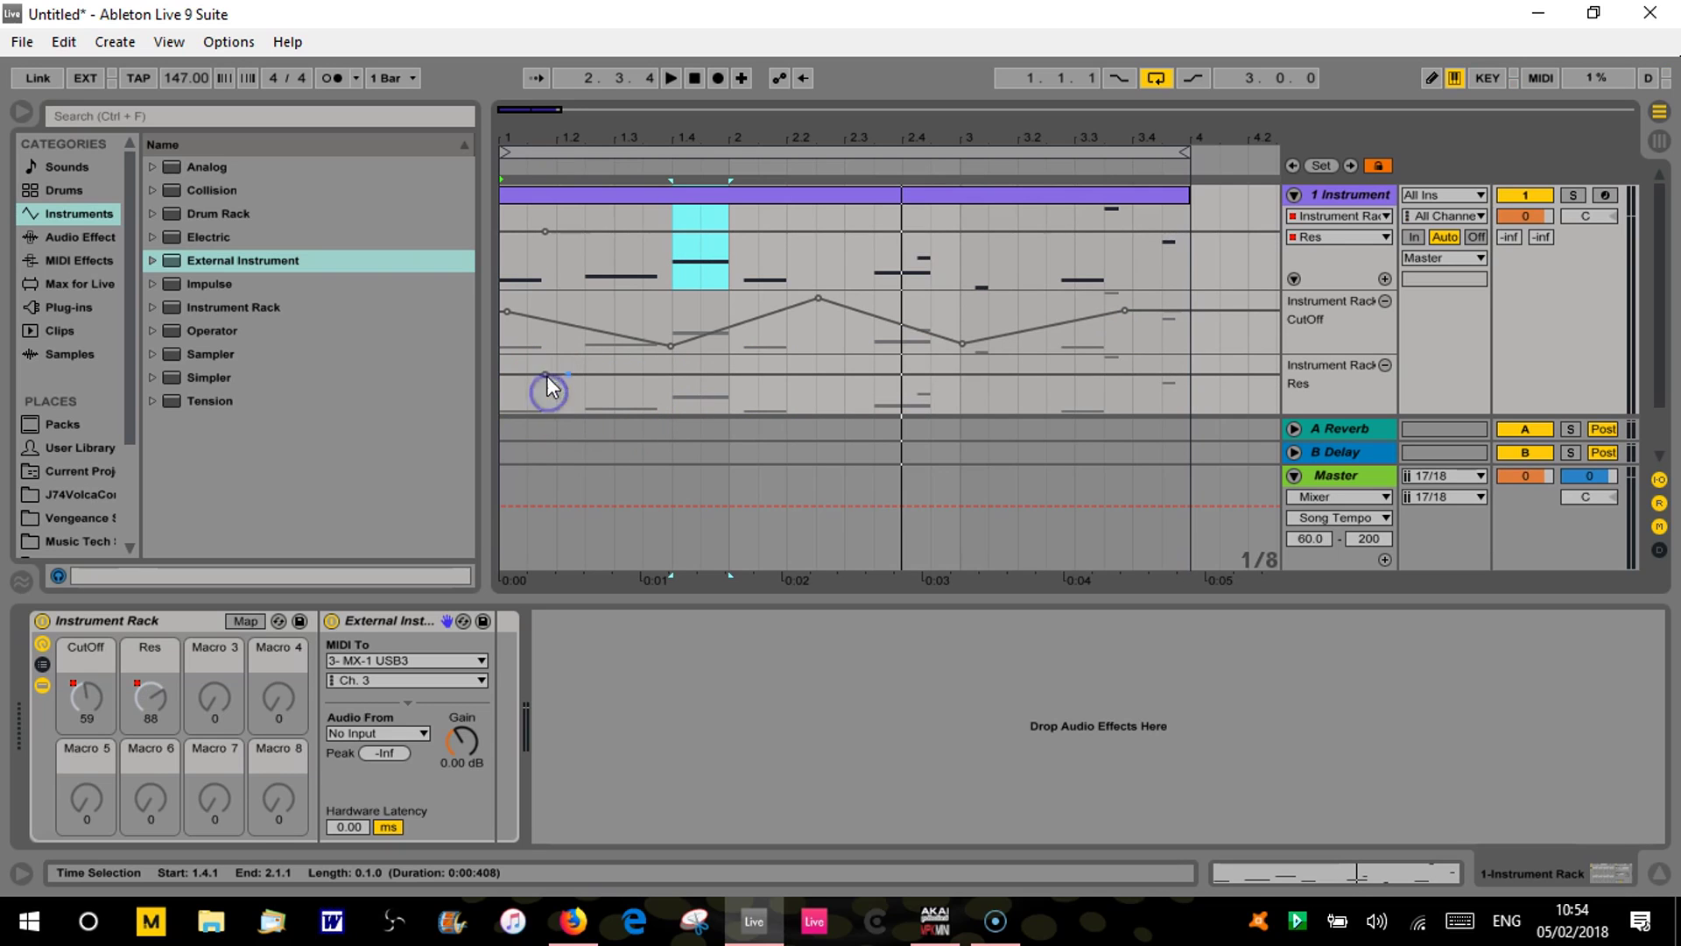
left_click_drag(645, 380, 647, 410)
left_click_drag(817, 412, 812, 383)
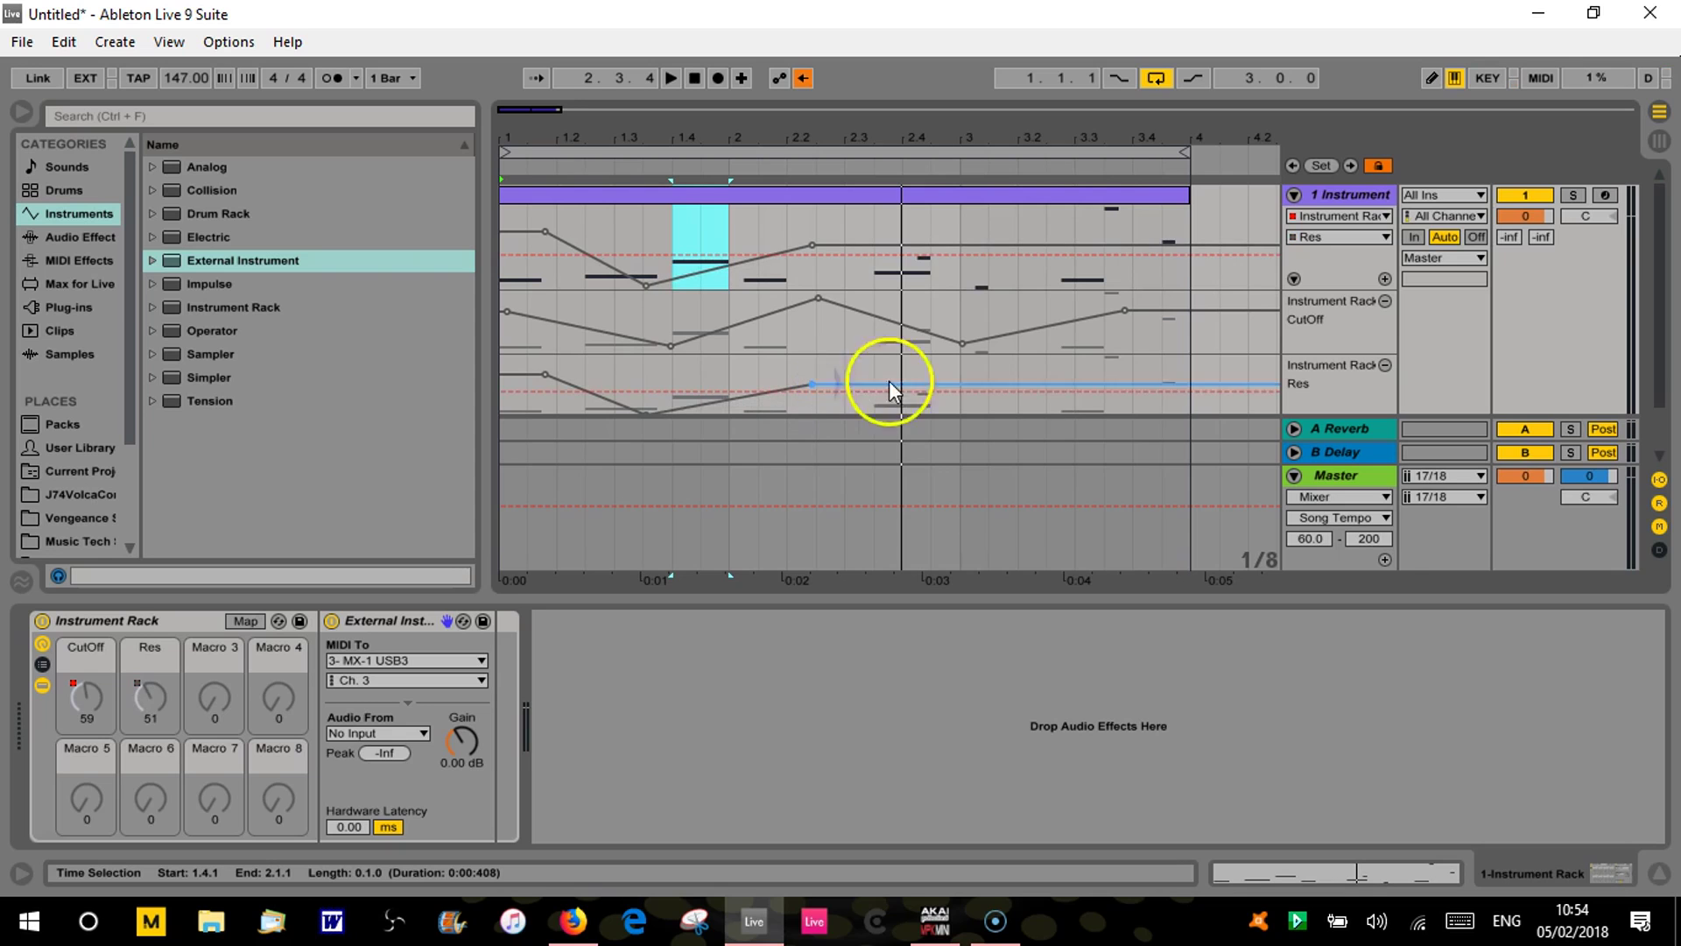
left_click_drag(939, 382, 1037, 370)
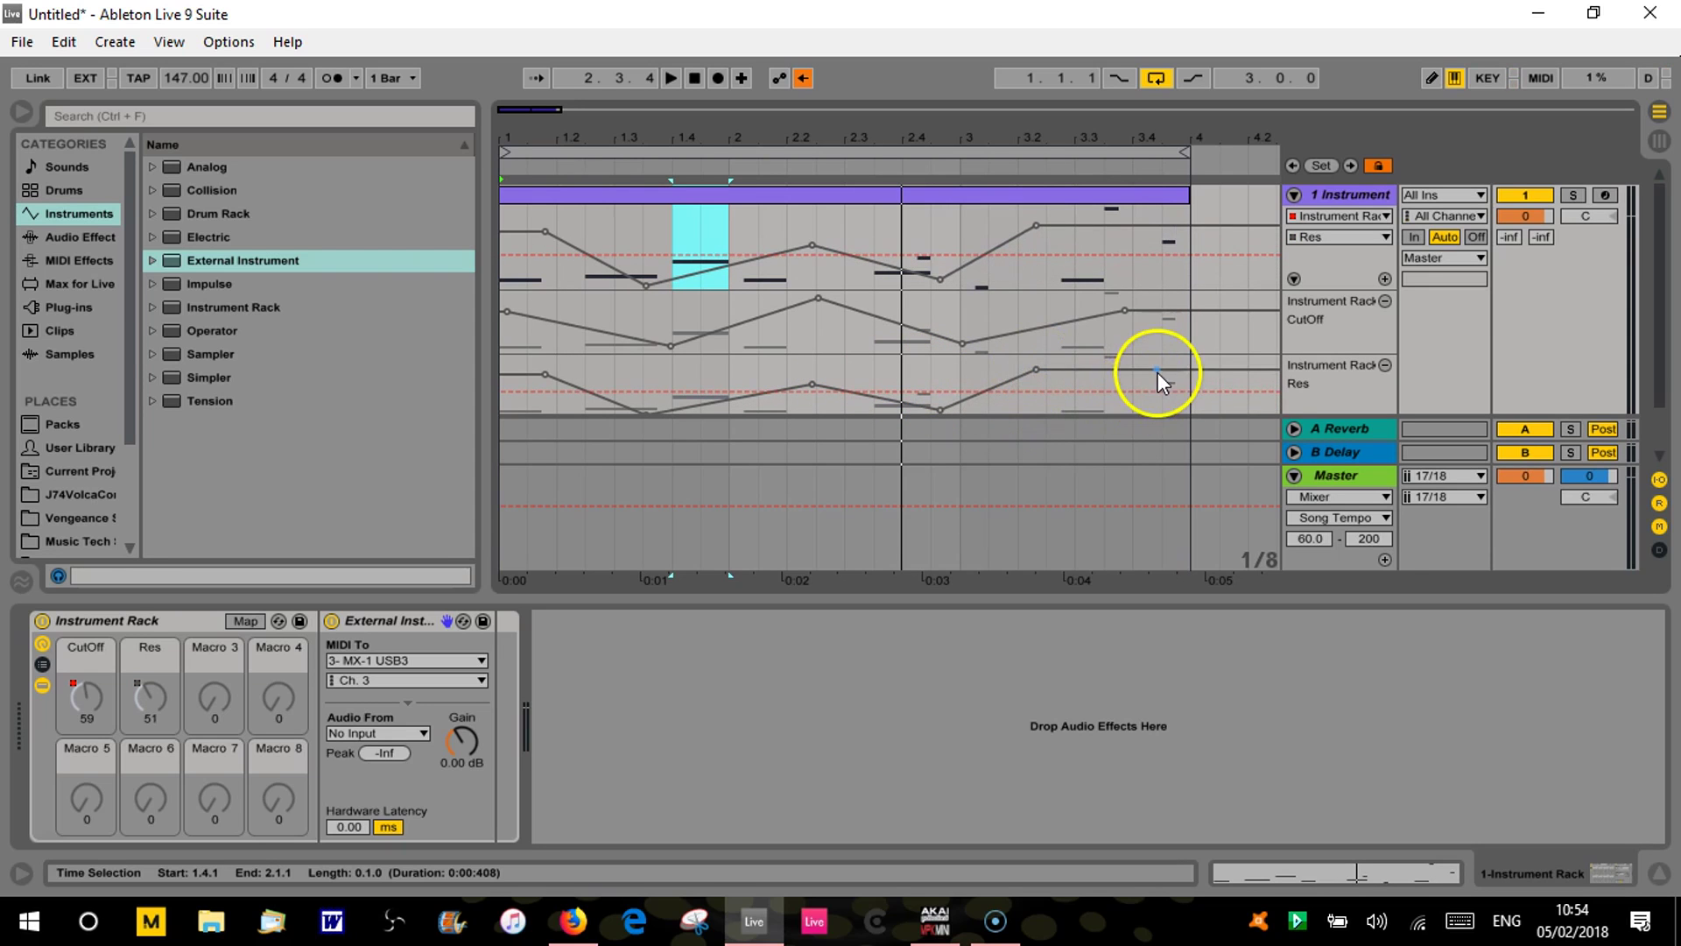
left_click_drag(1157, 372, 1154, 401)
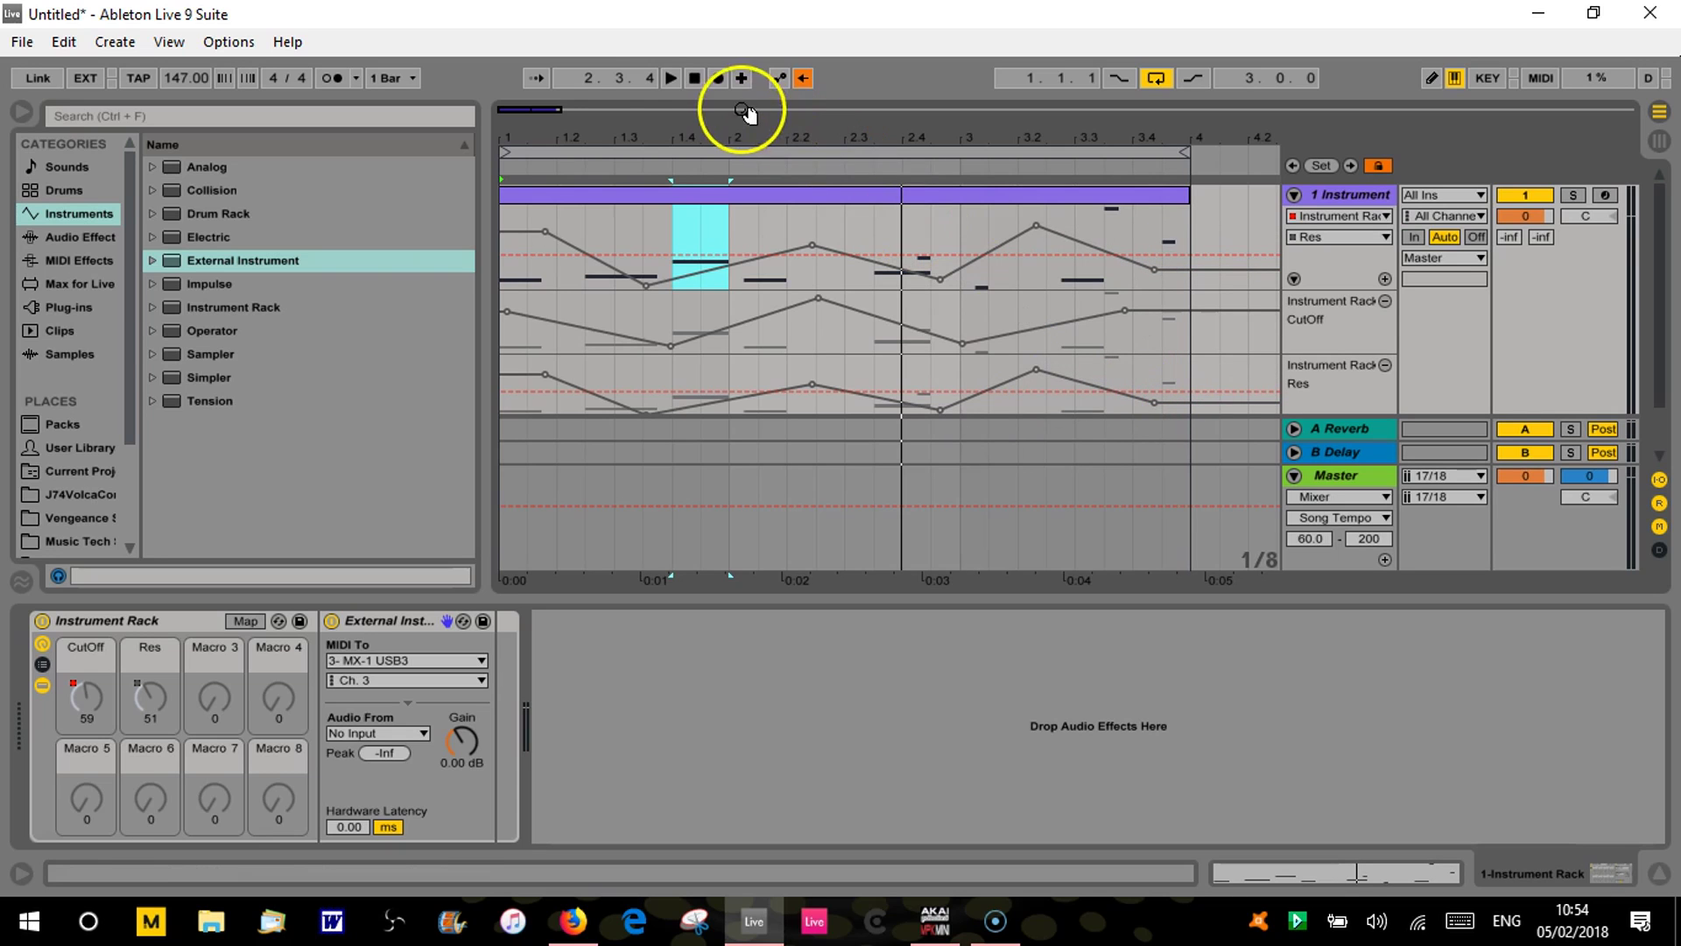
Play the clip from the start and re-enable the overridden automation of the Res macro.
left_click(697, 77)
left_click(670, 77)
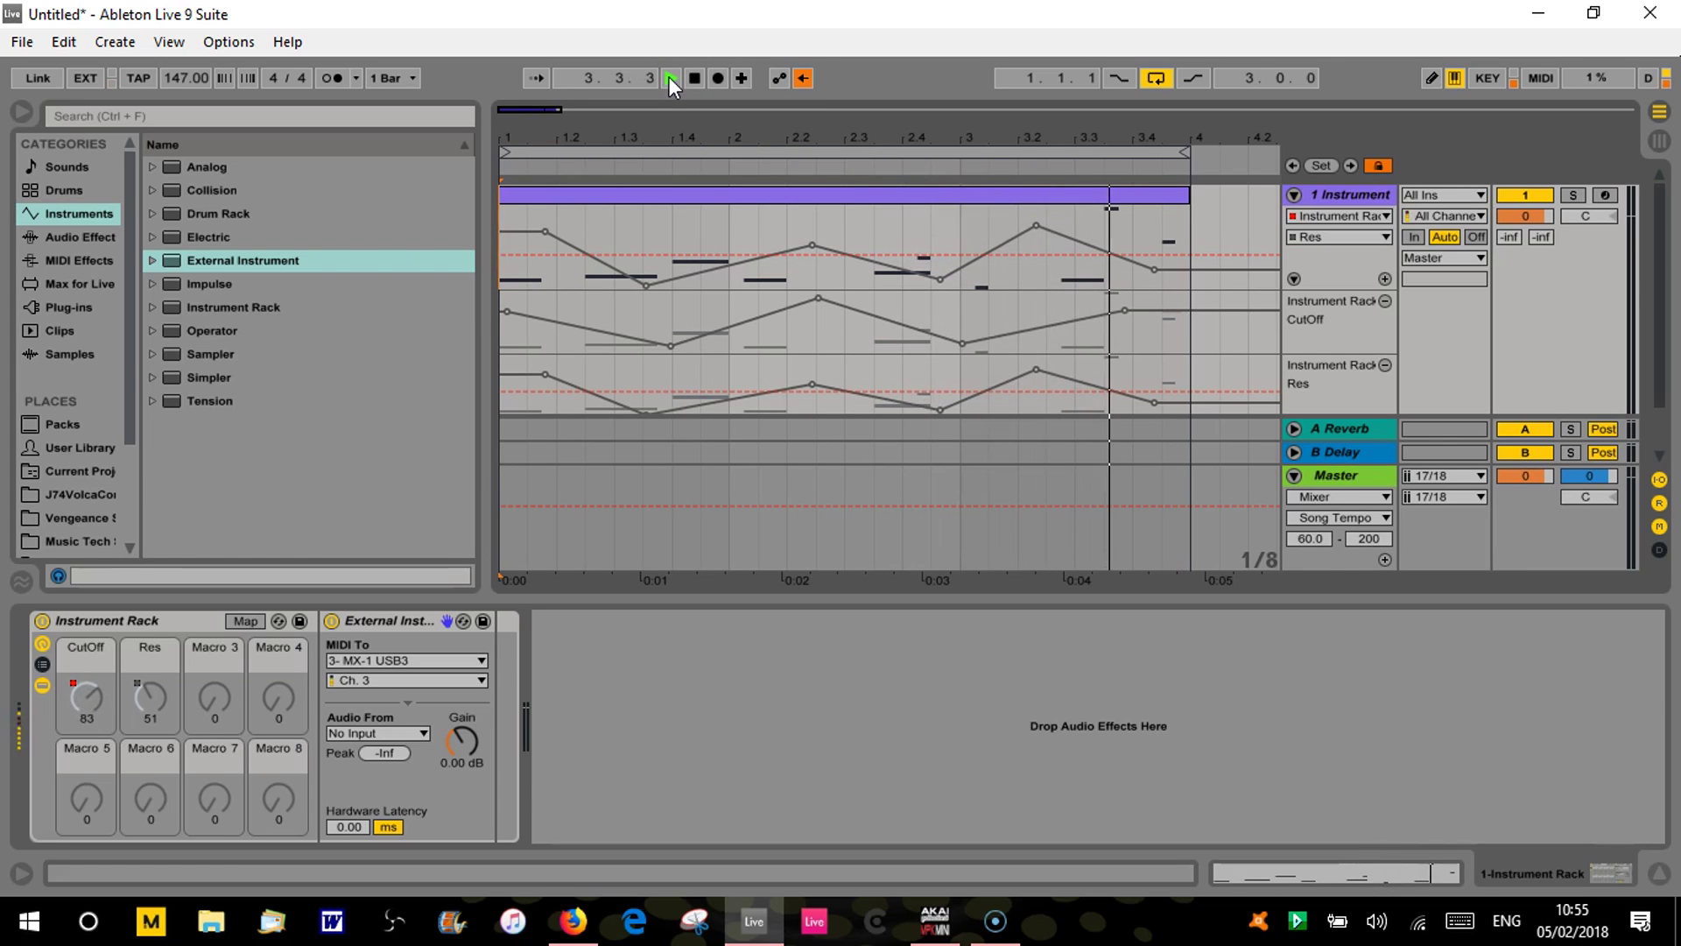
left_click(919, 180)
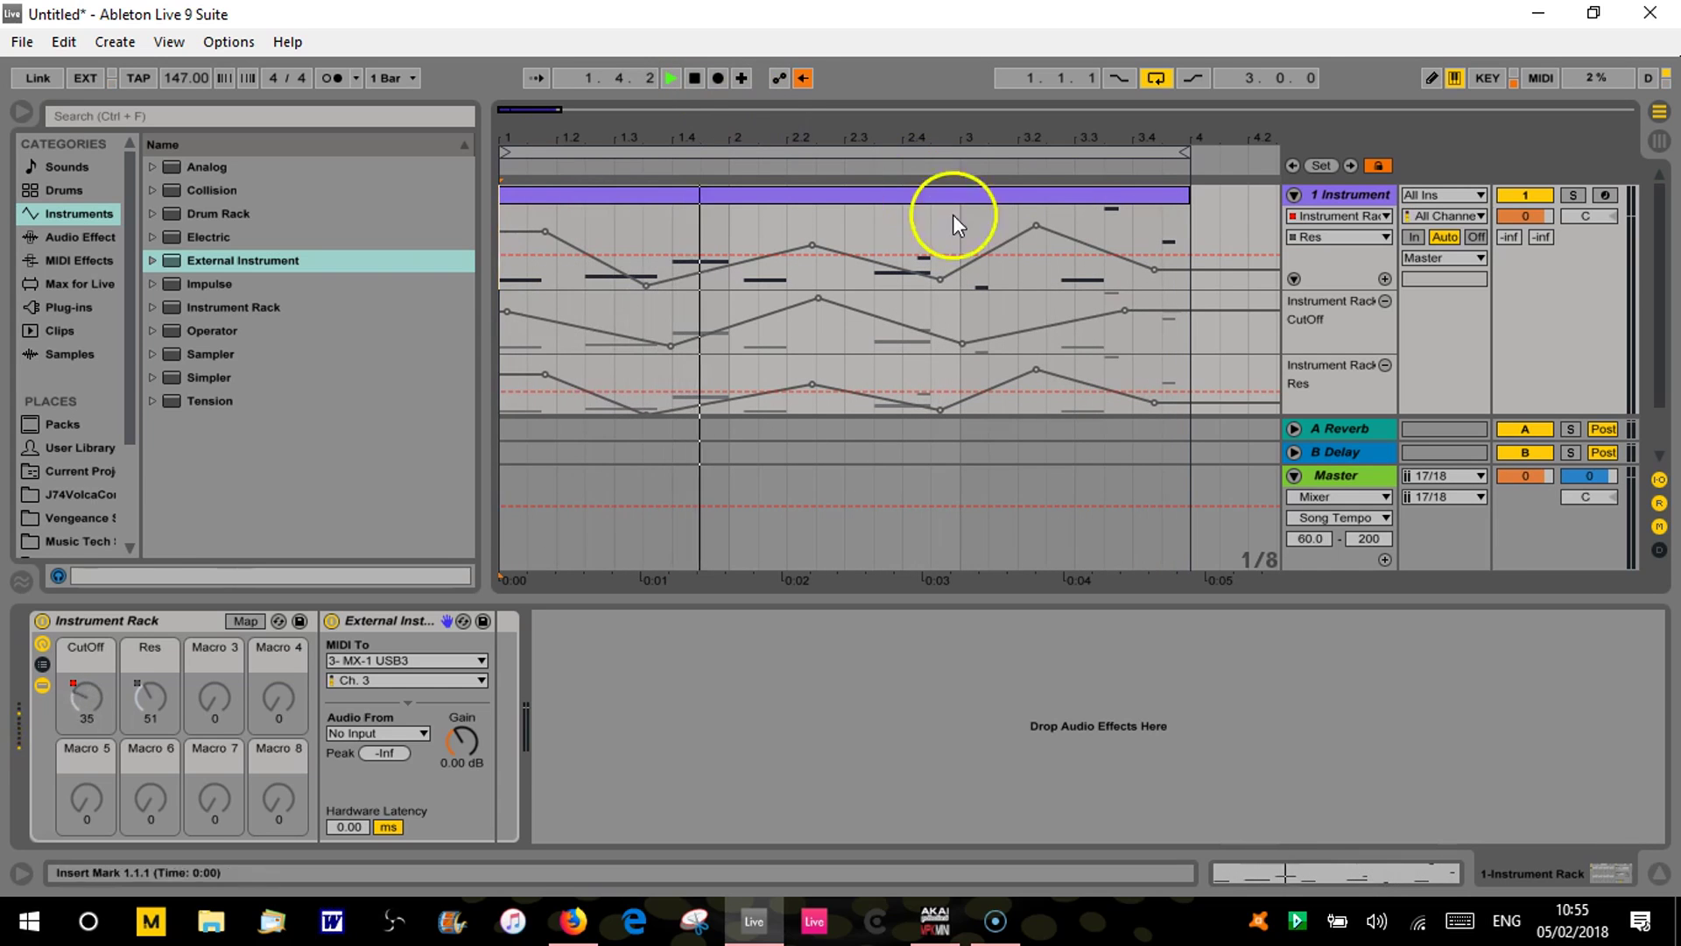
right_click(143, 701)
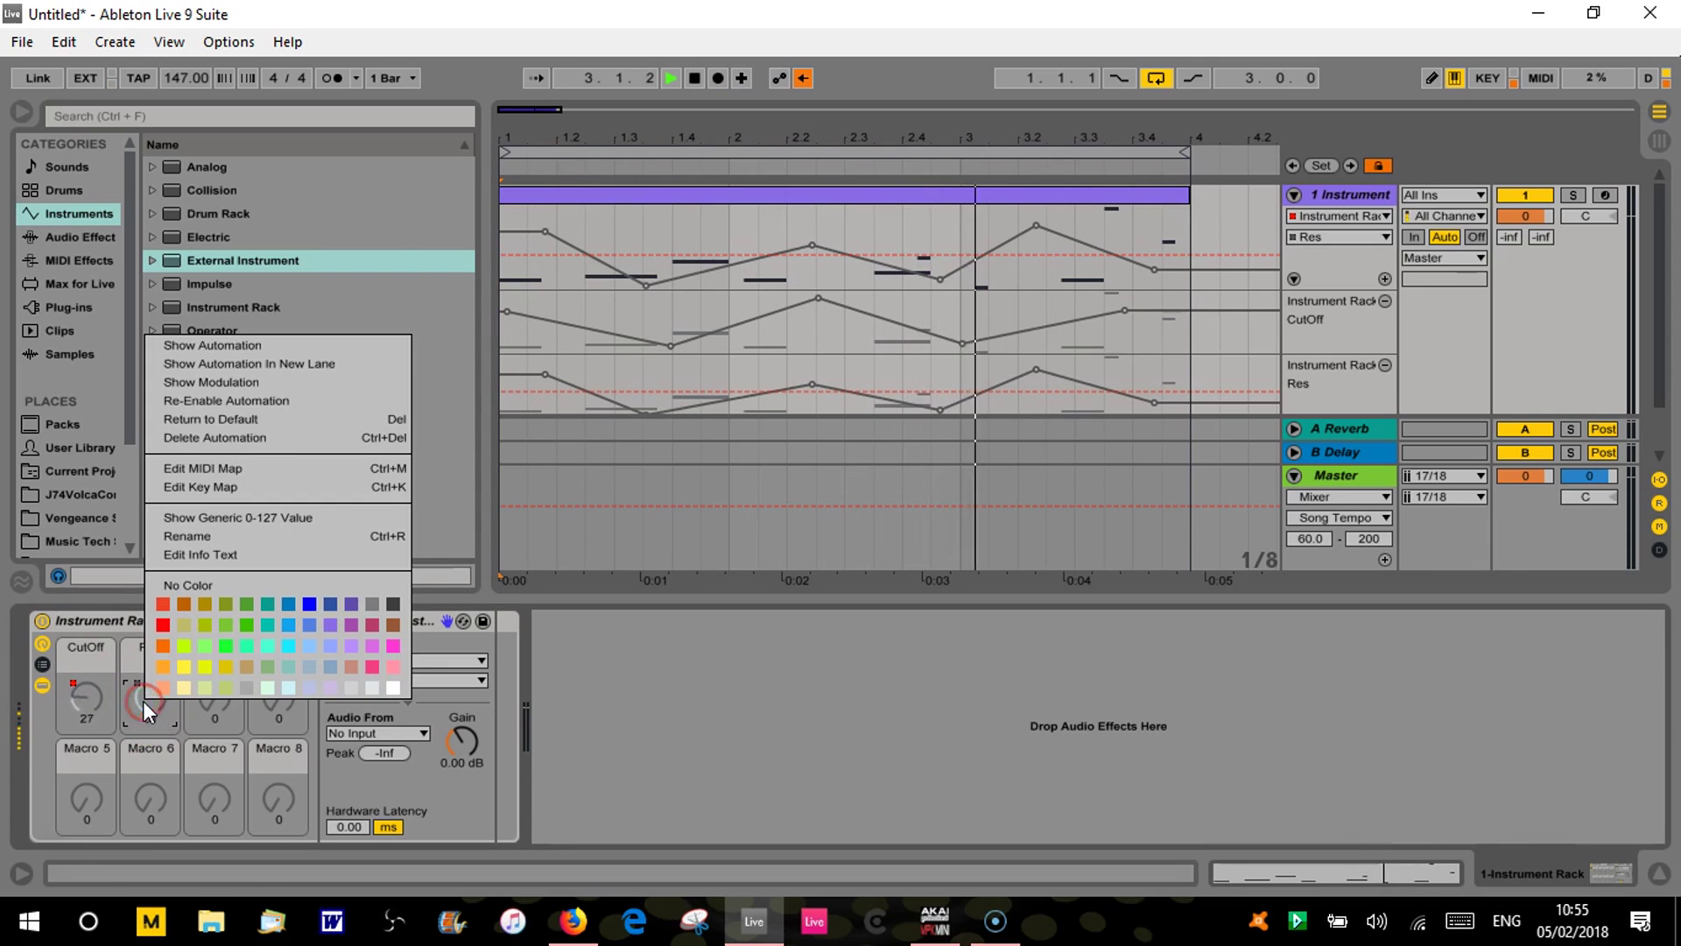
left_click(242, 402)
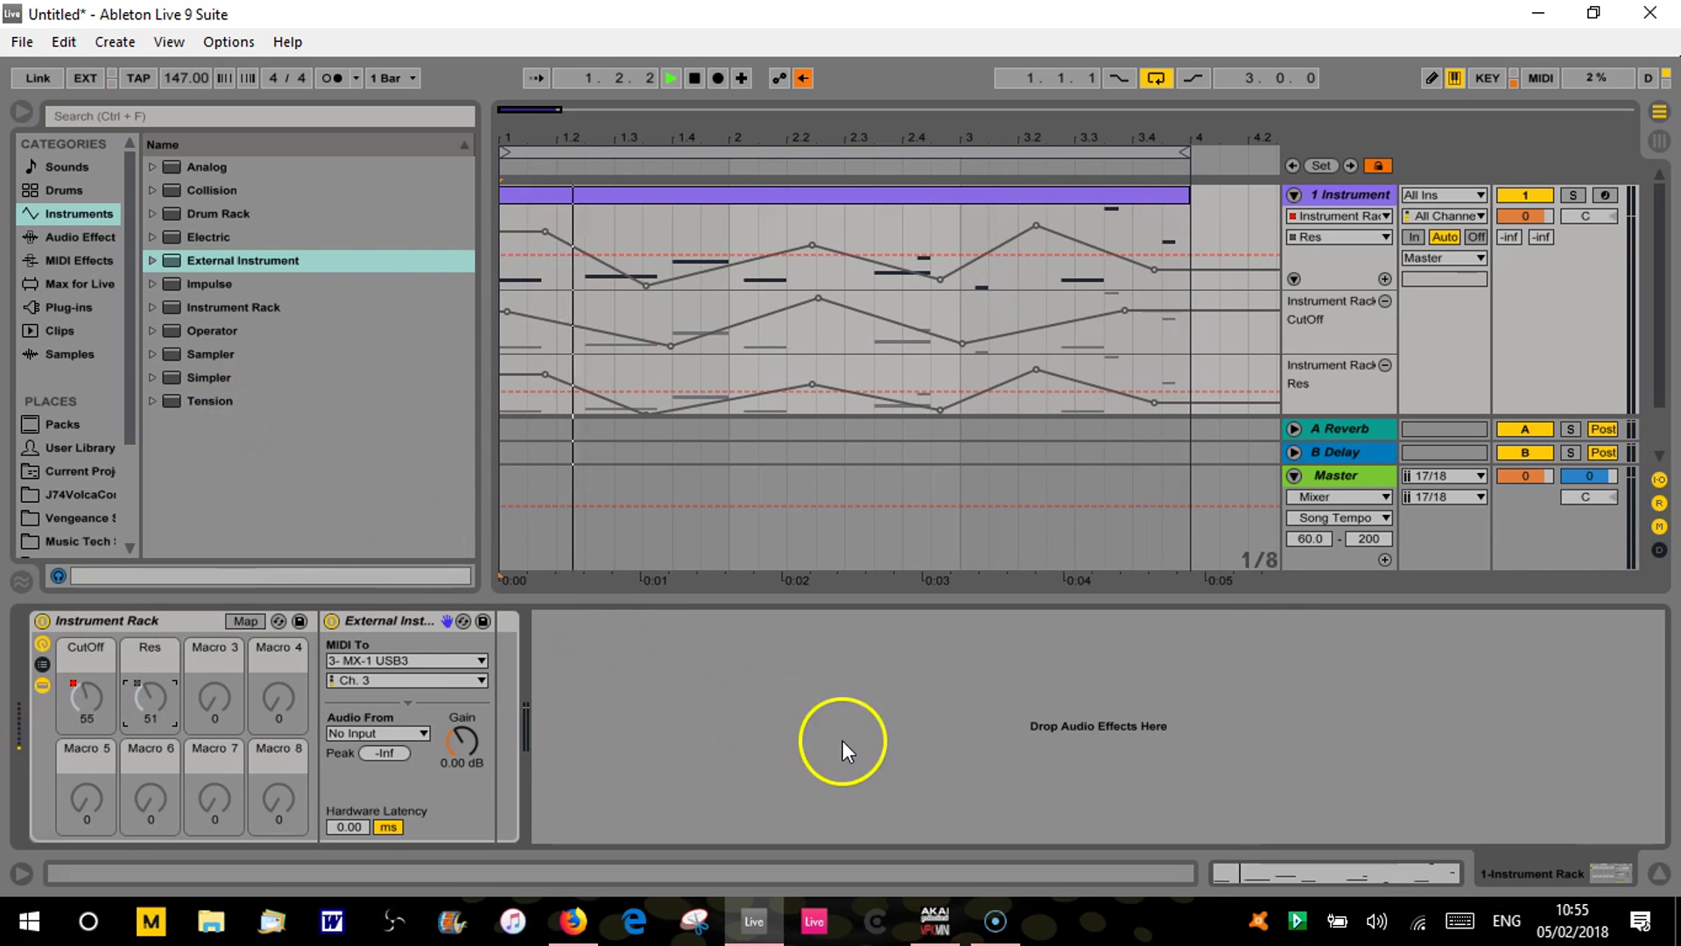
right_click(152, 702)
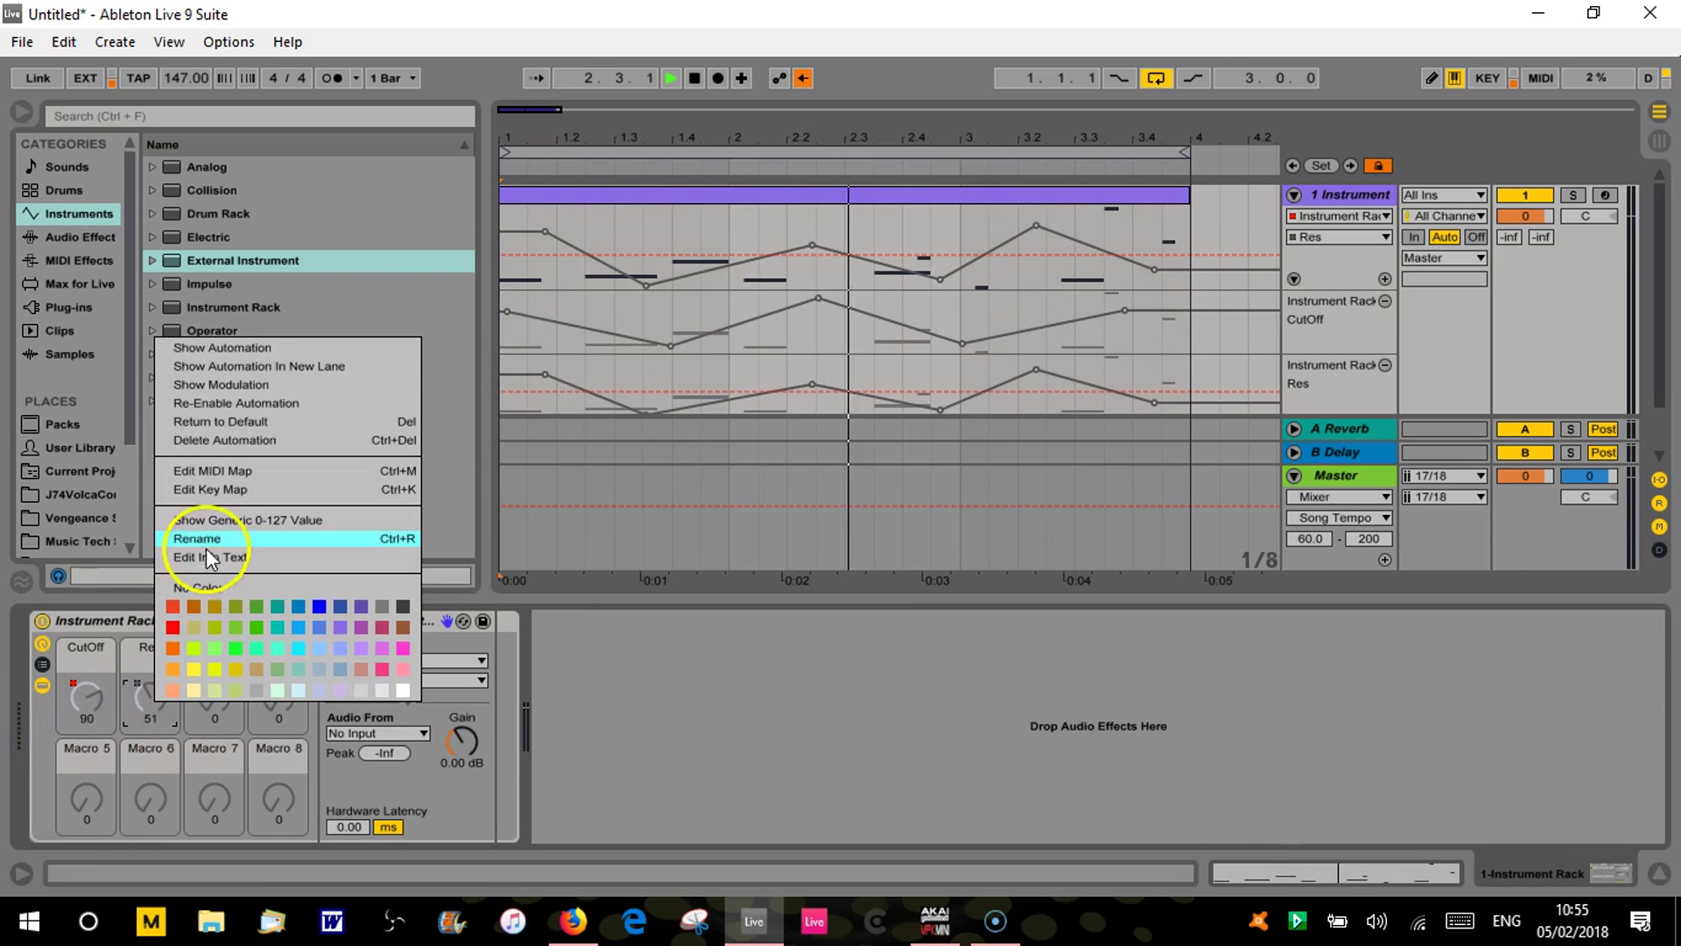
left_click(244, 402)
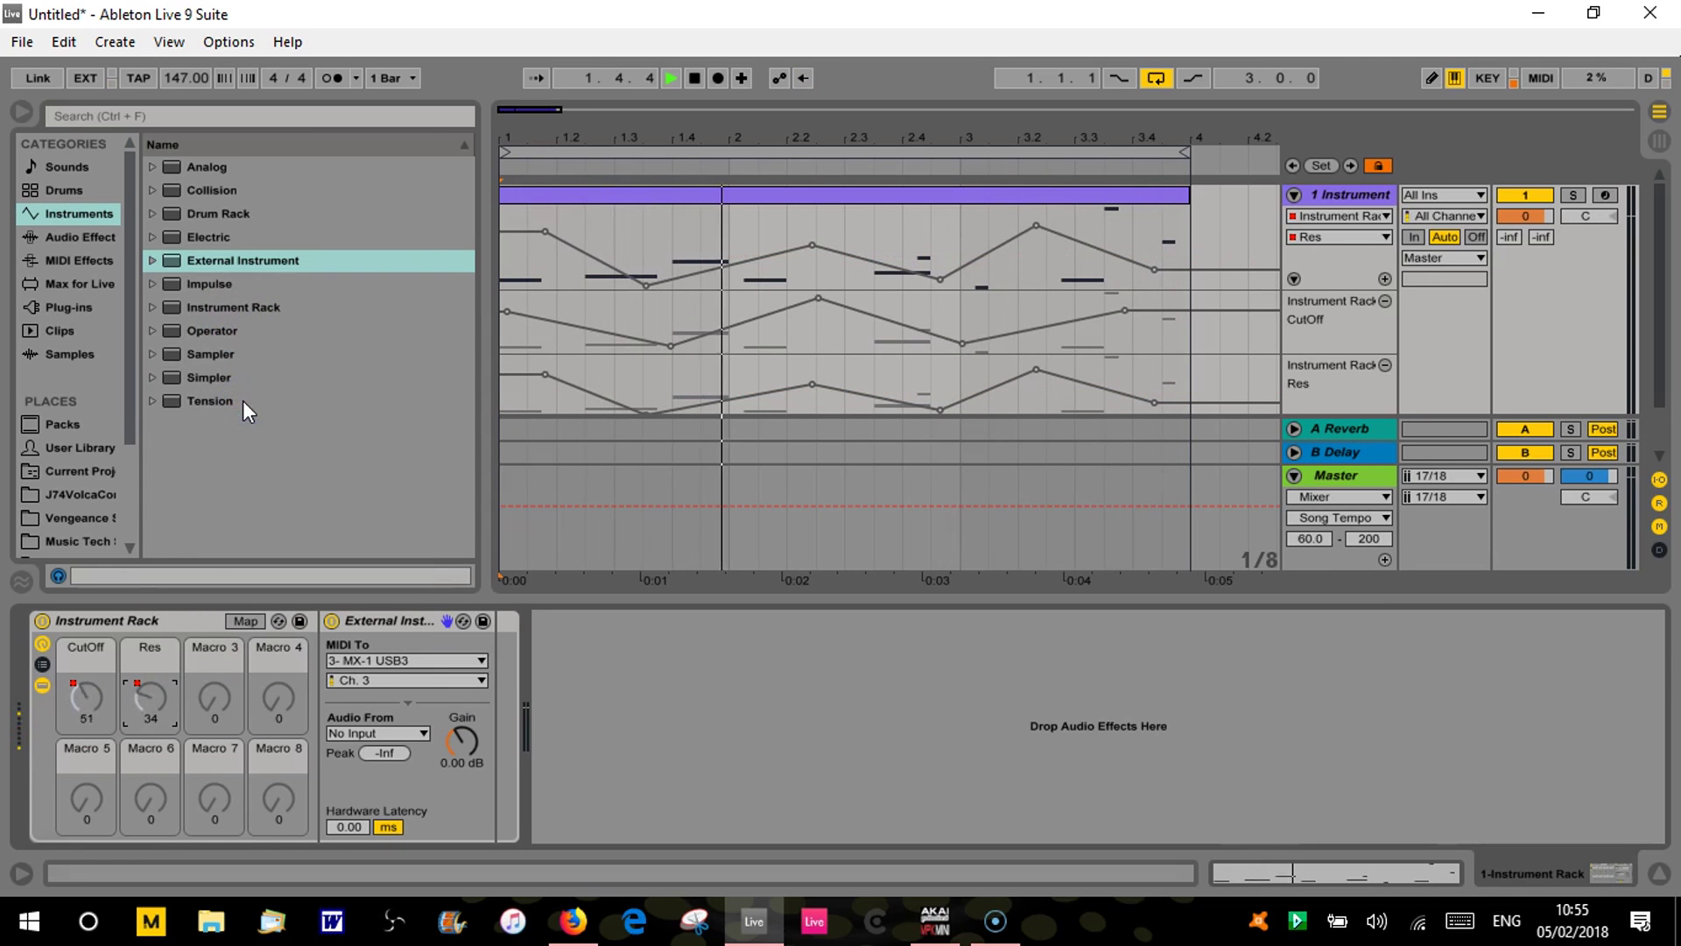
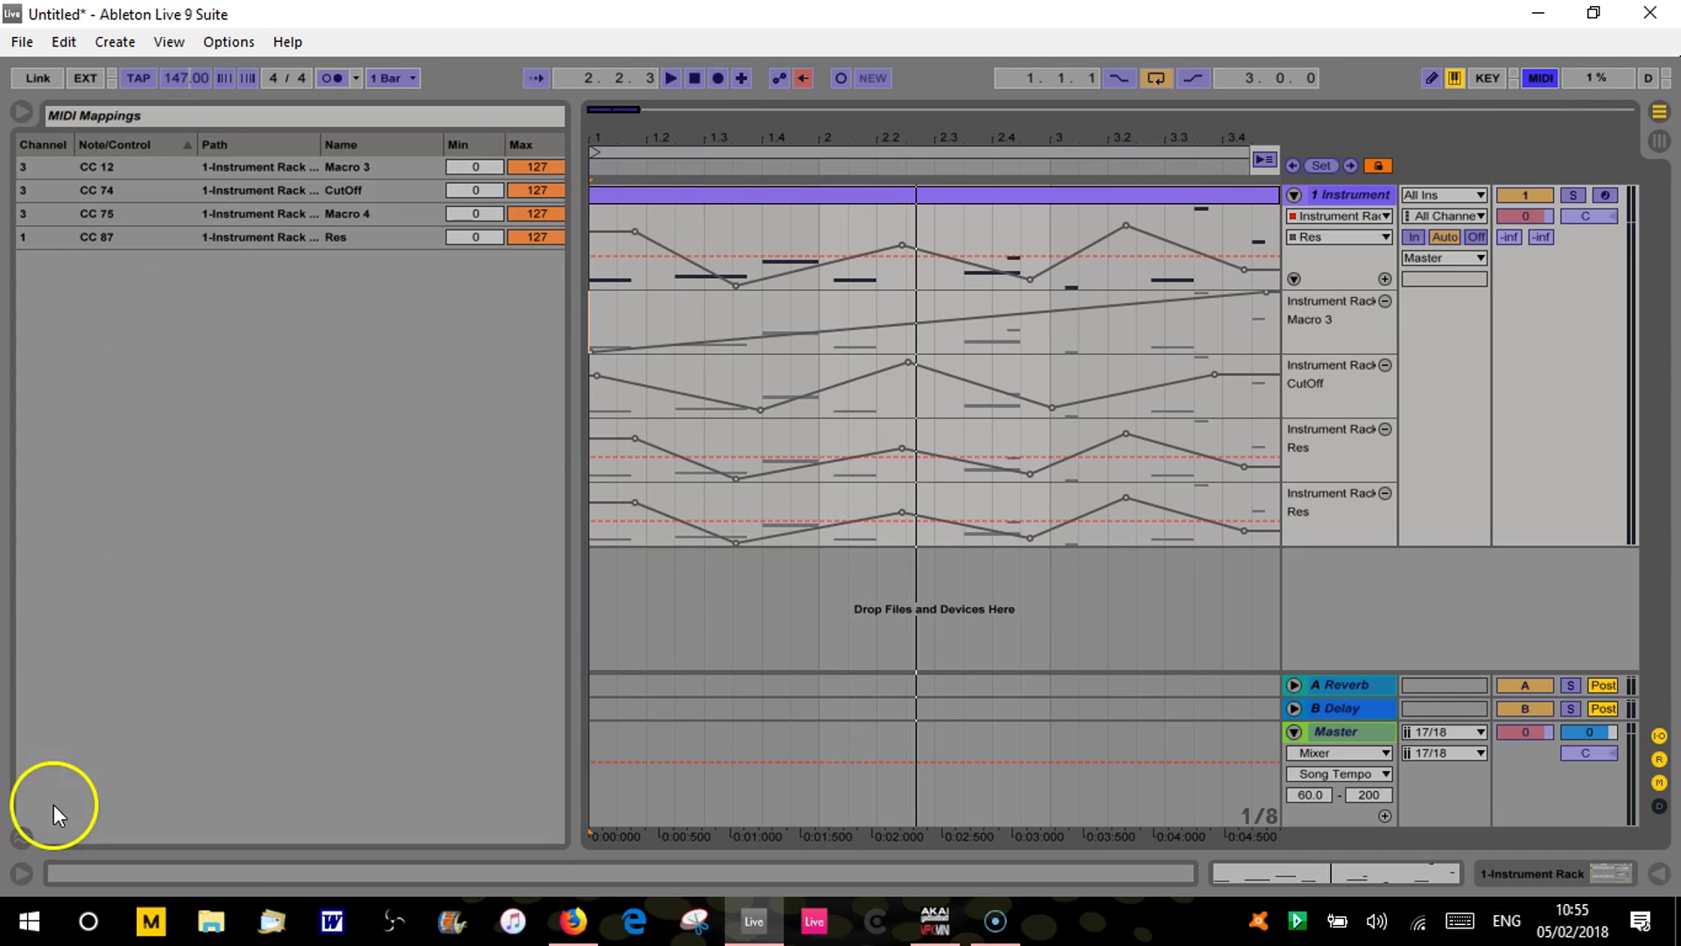
Show the instrument track's rack, MIDI-map Macro 5 to CC 18 and Macro 6 to CC 19 on channel 3, and leave MIDI mapping.
double_click(1349, 196)
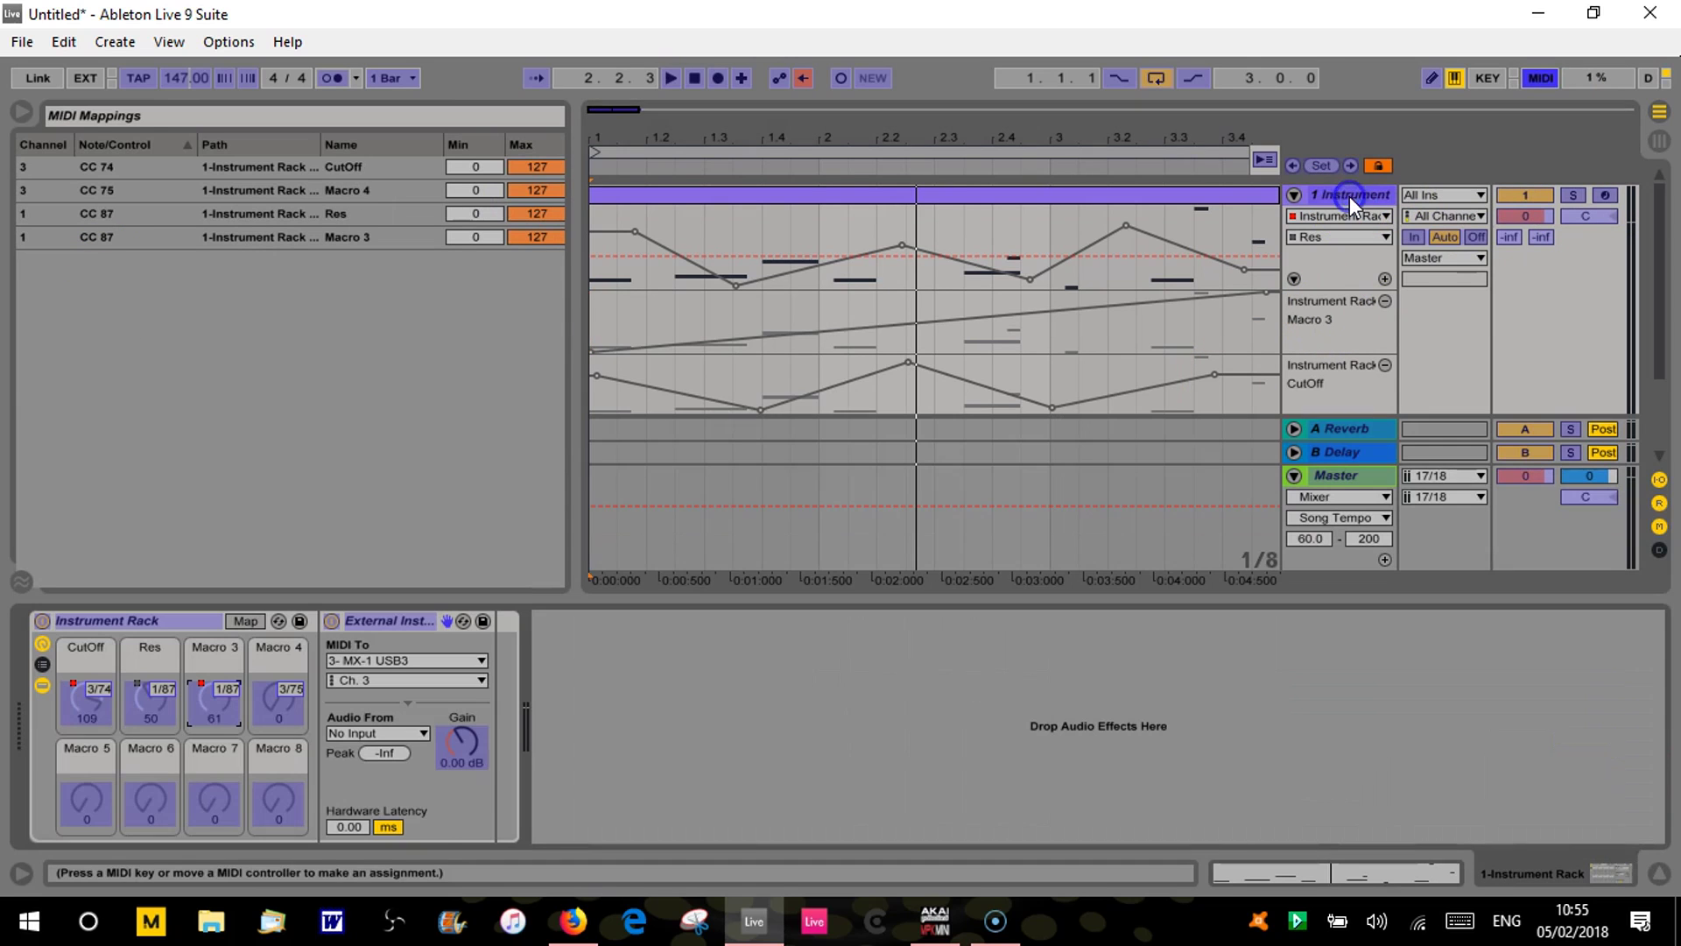
left_click(164, 774)
left_click(82, 806)
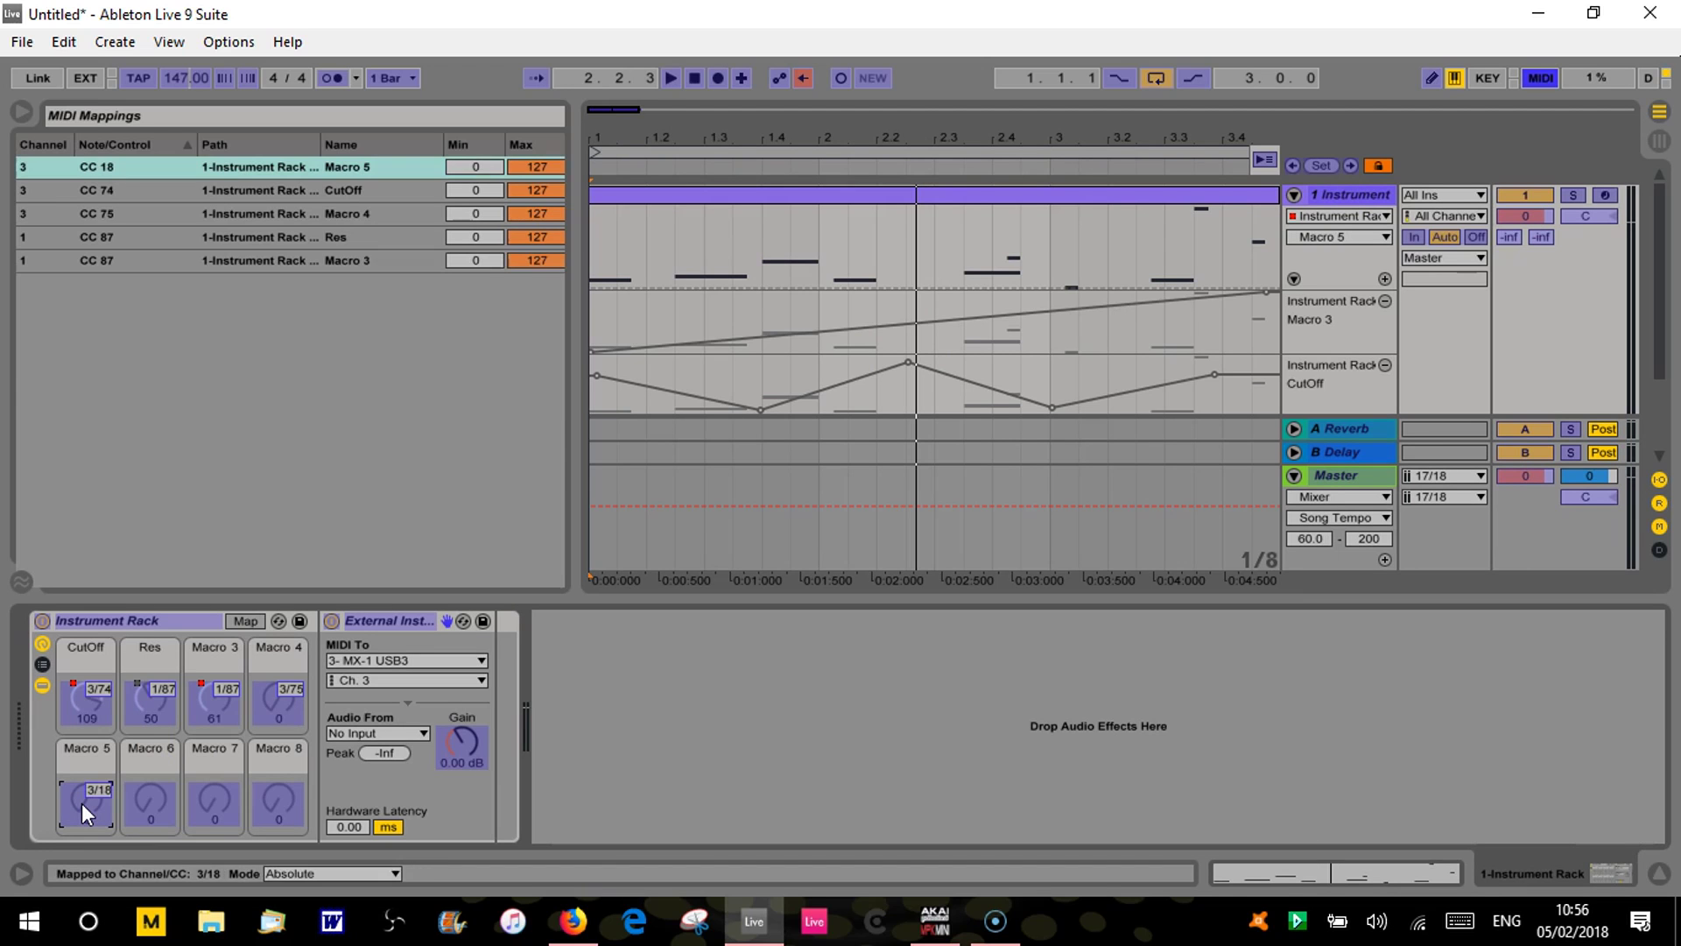
left_click(145, 795)
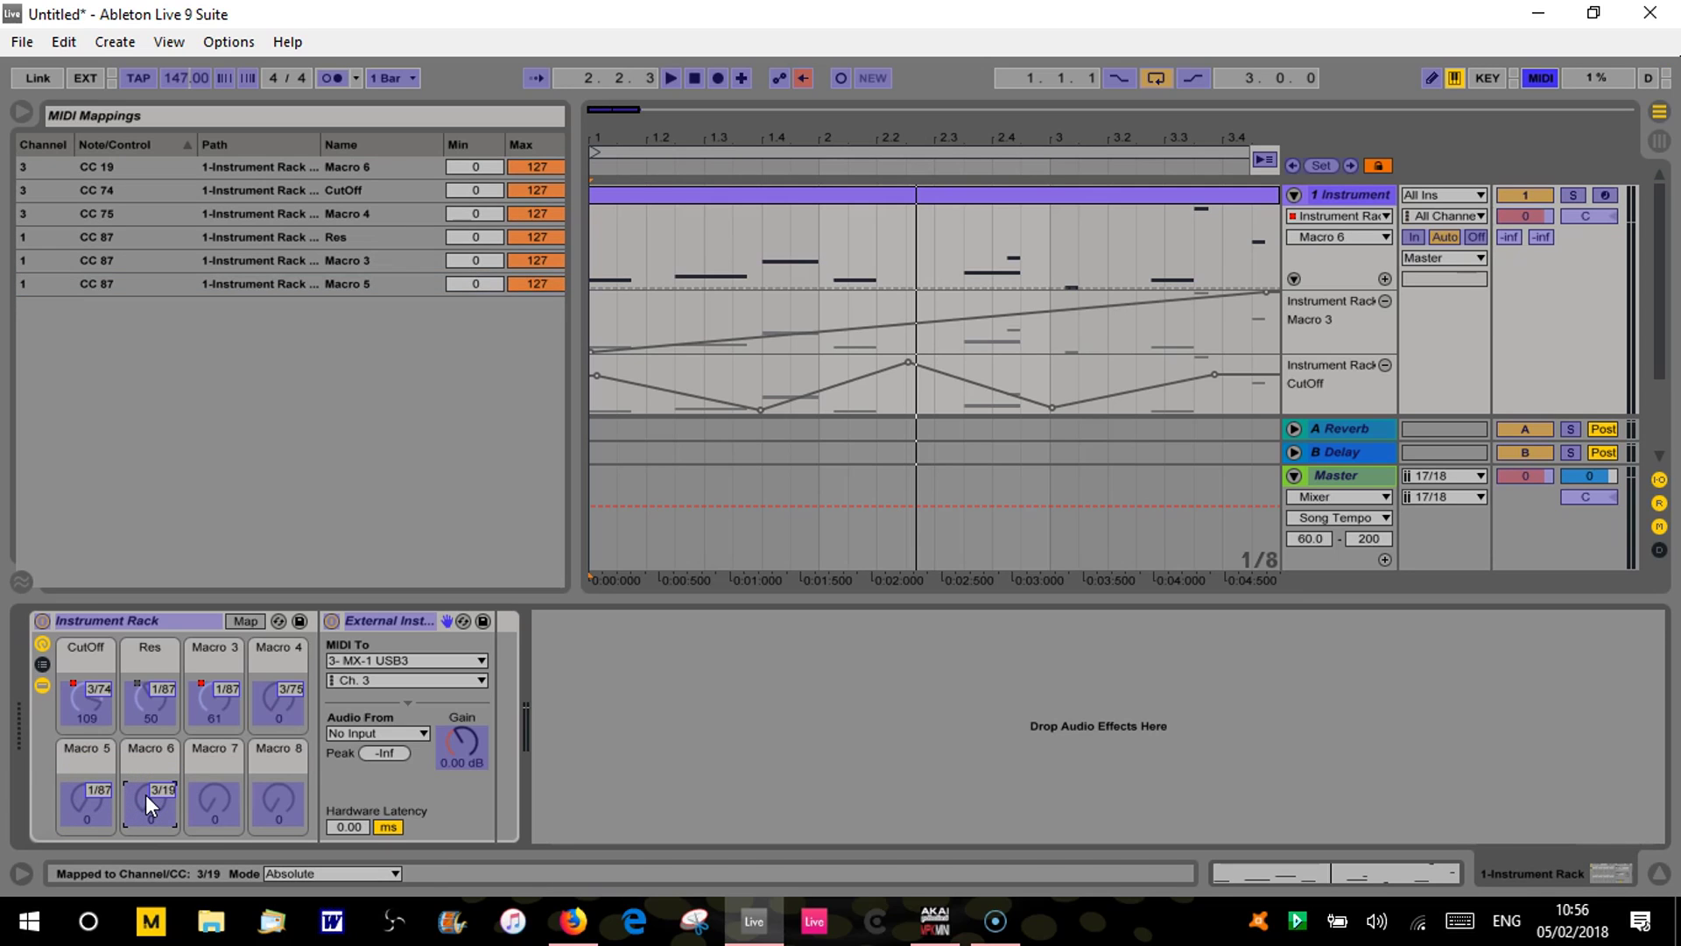
left_click(107, 797)
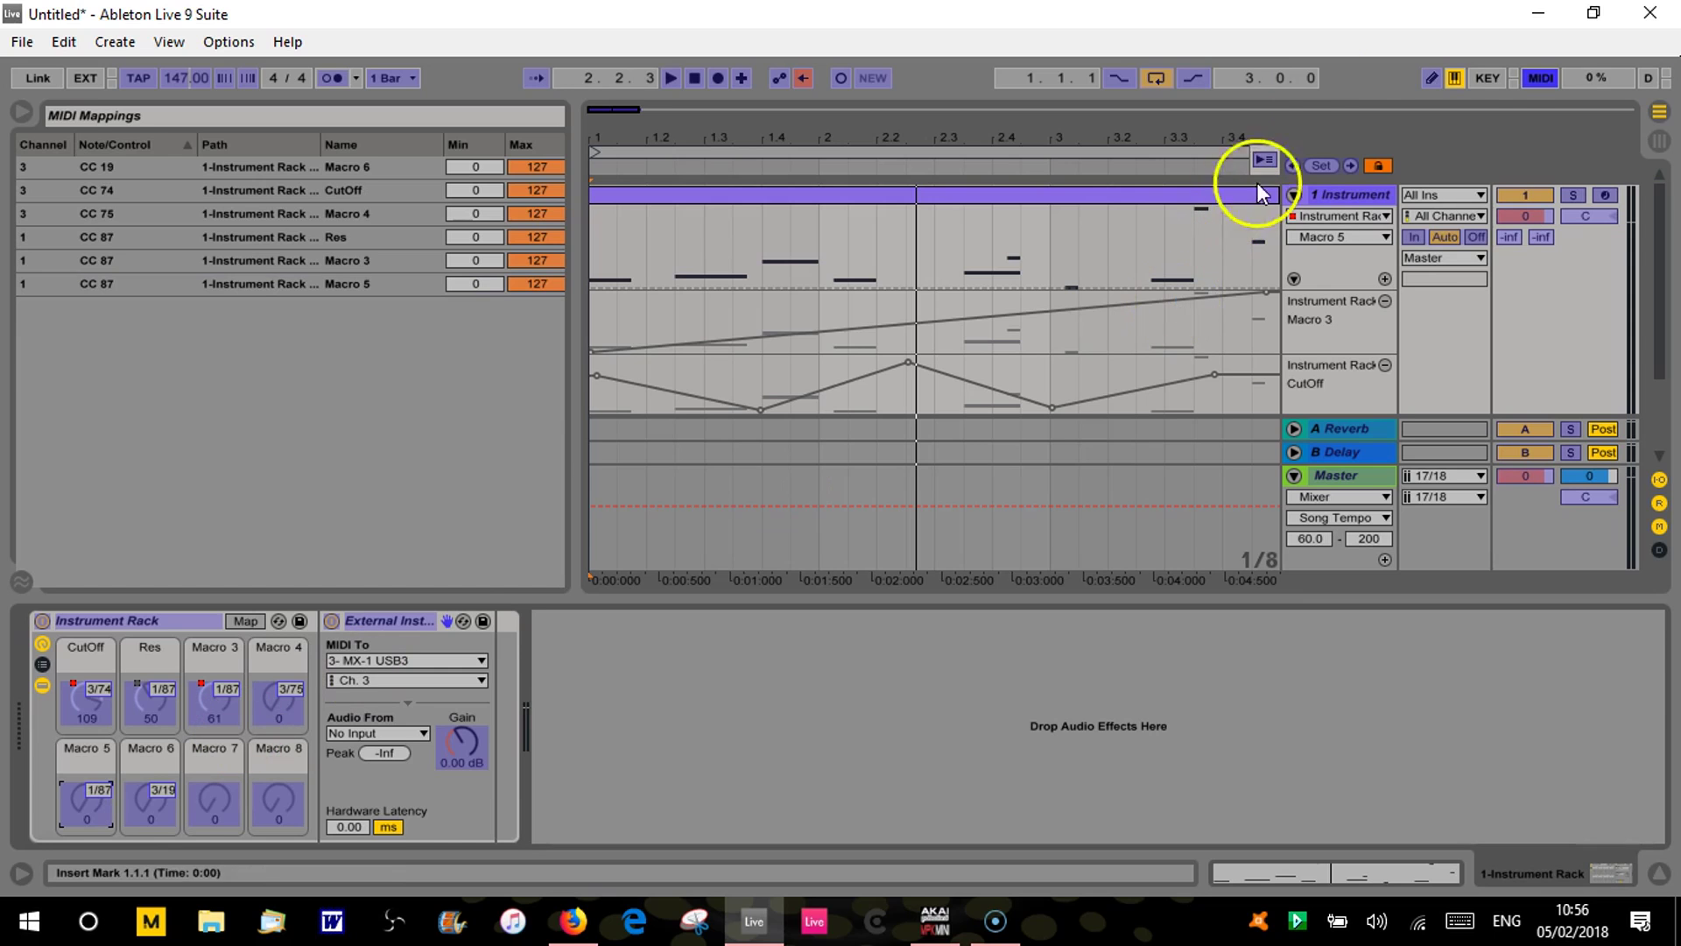
left_click(1544, 77)
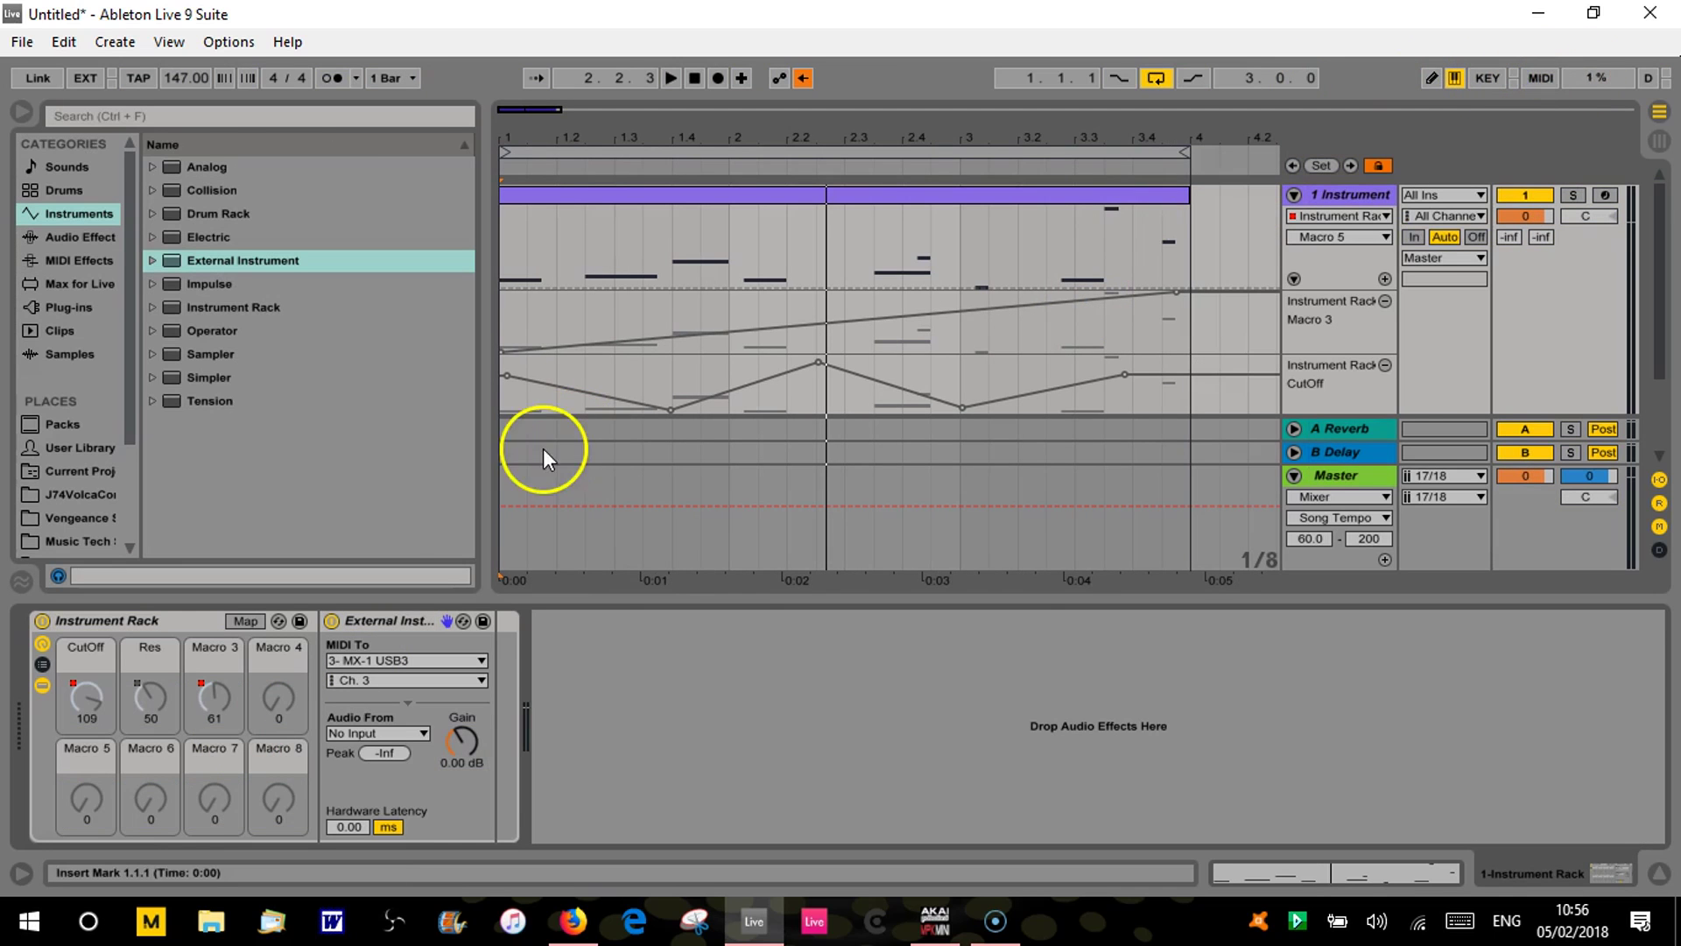
Show the automation of Macro 5 and Macro 6 in new lanes and hide the device view to make room for all lanes.
right_click(86, 755)
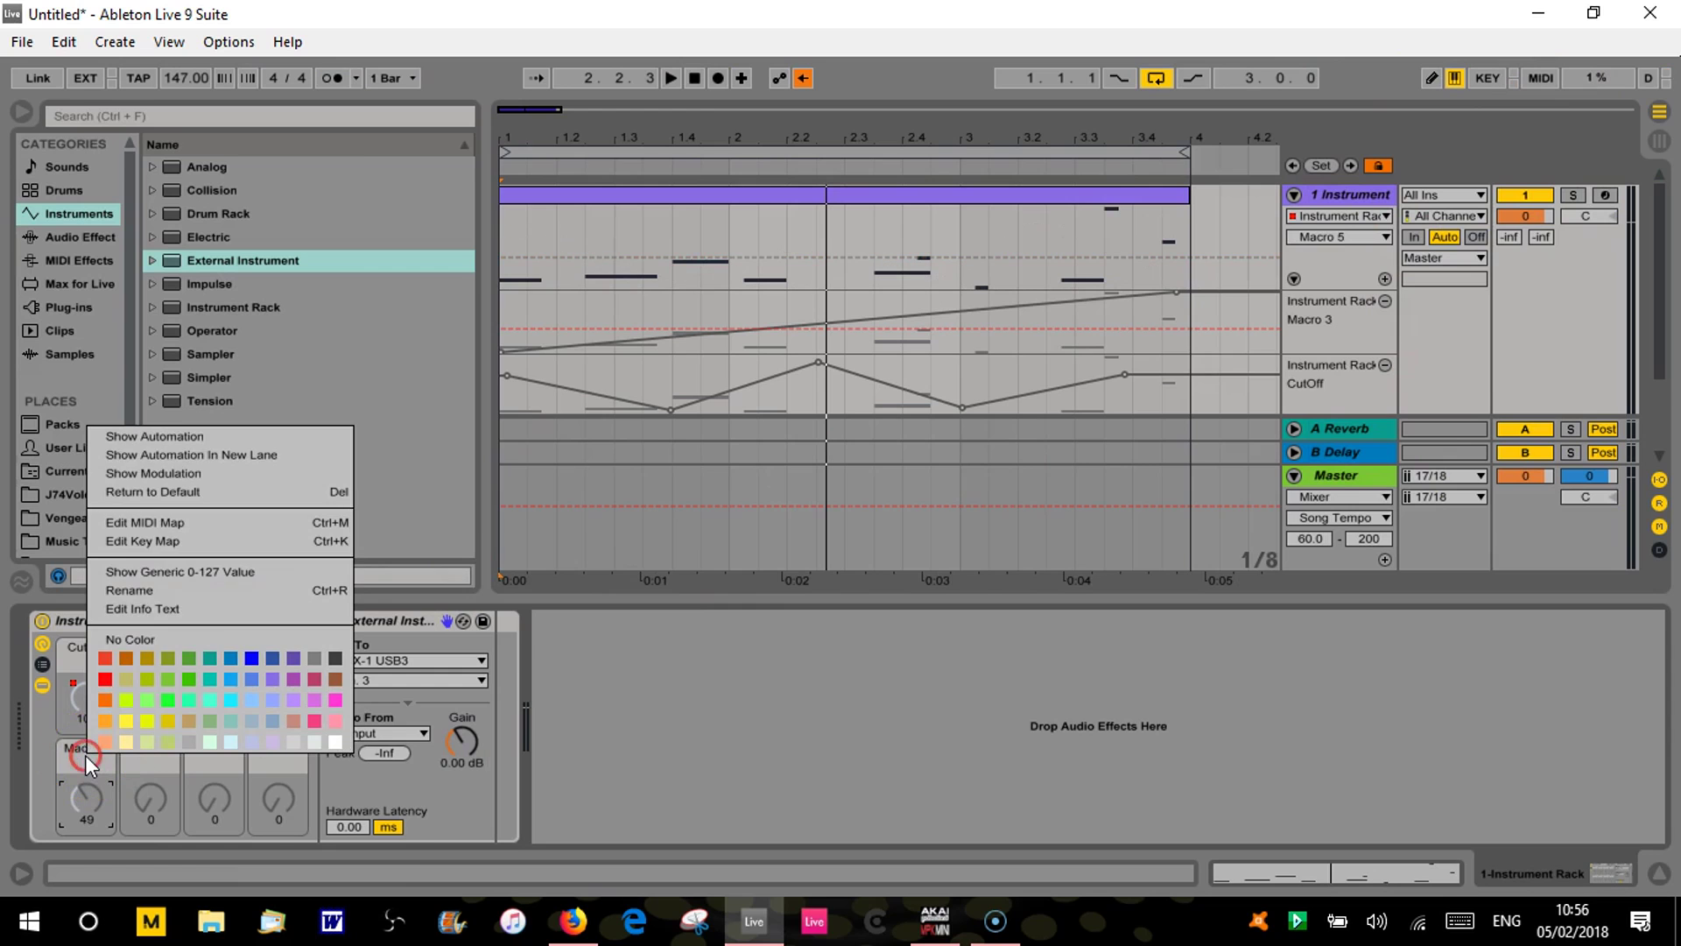
left_click(184, 454)
right_click(149, 757)
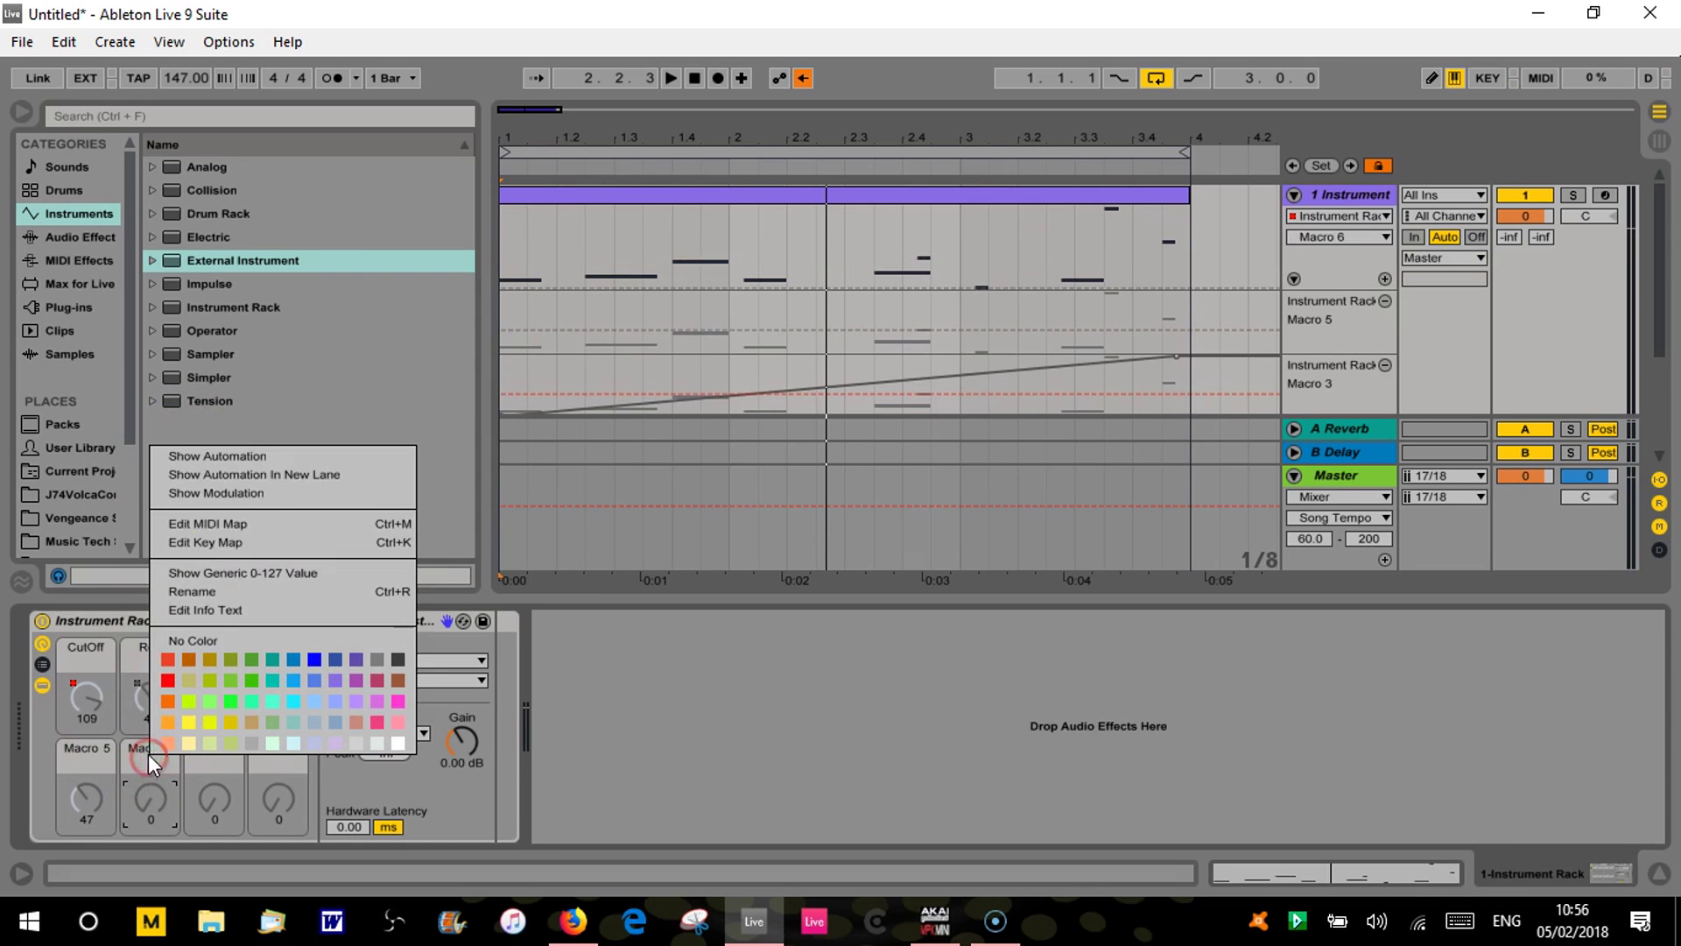
left_click(259, 478)
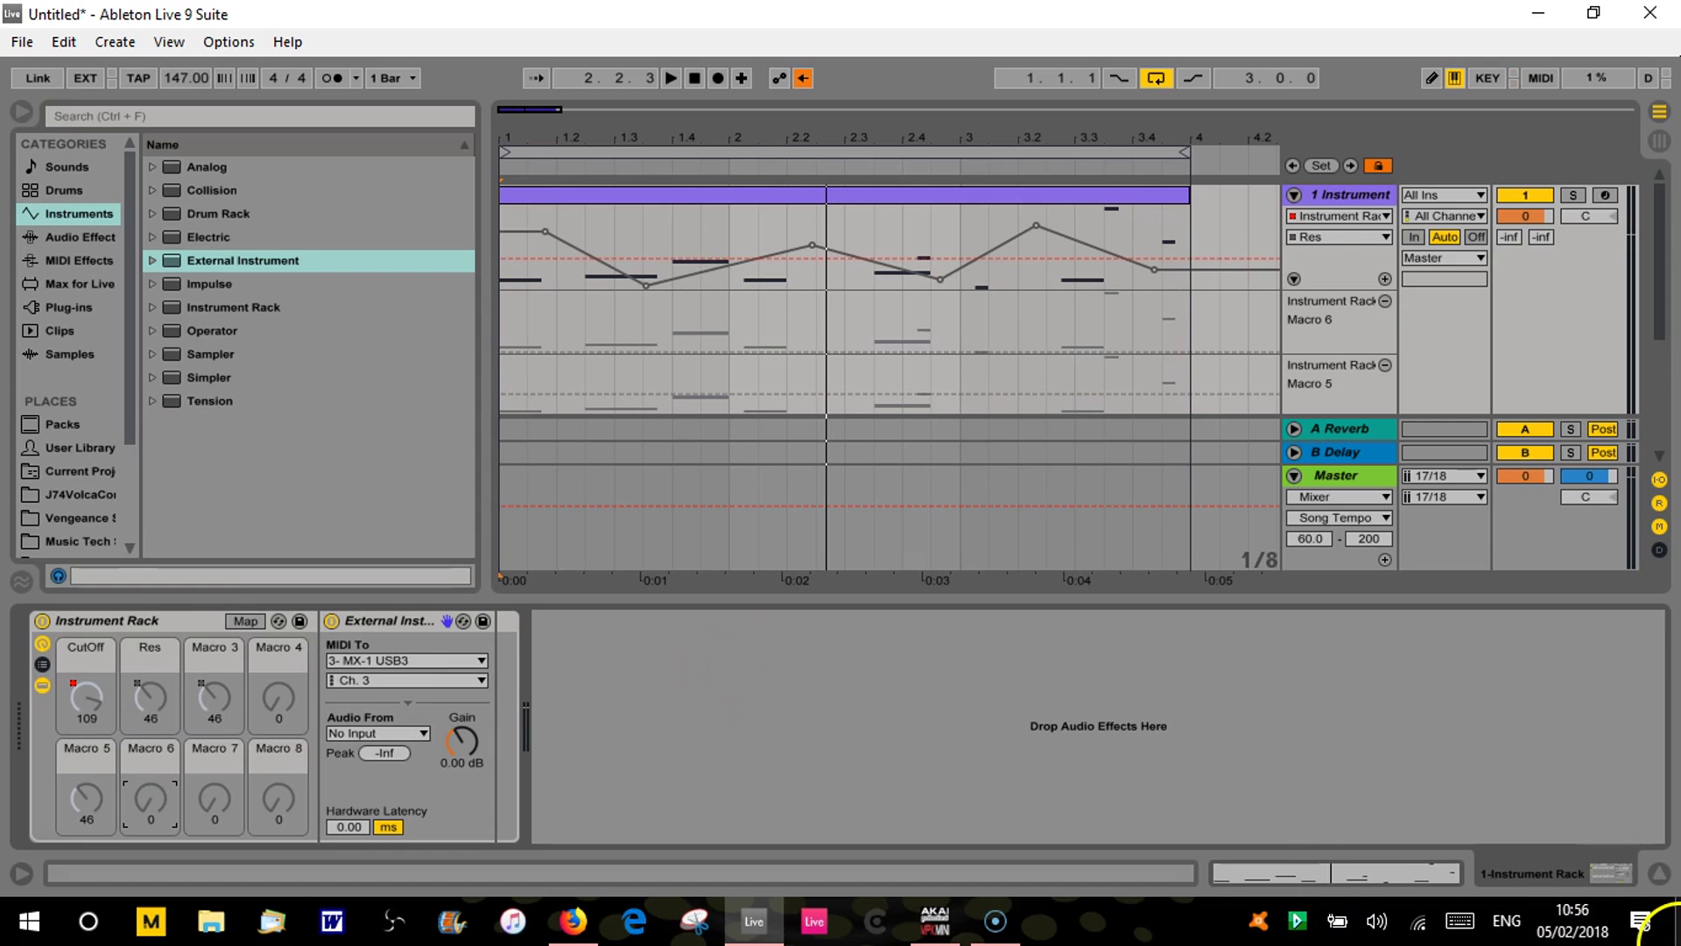
left_click(1660, 875)
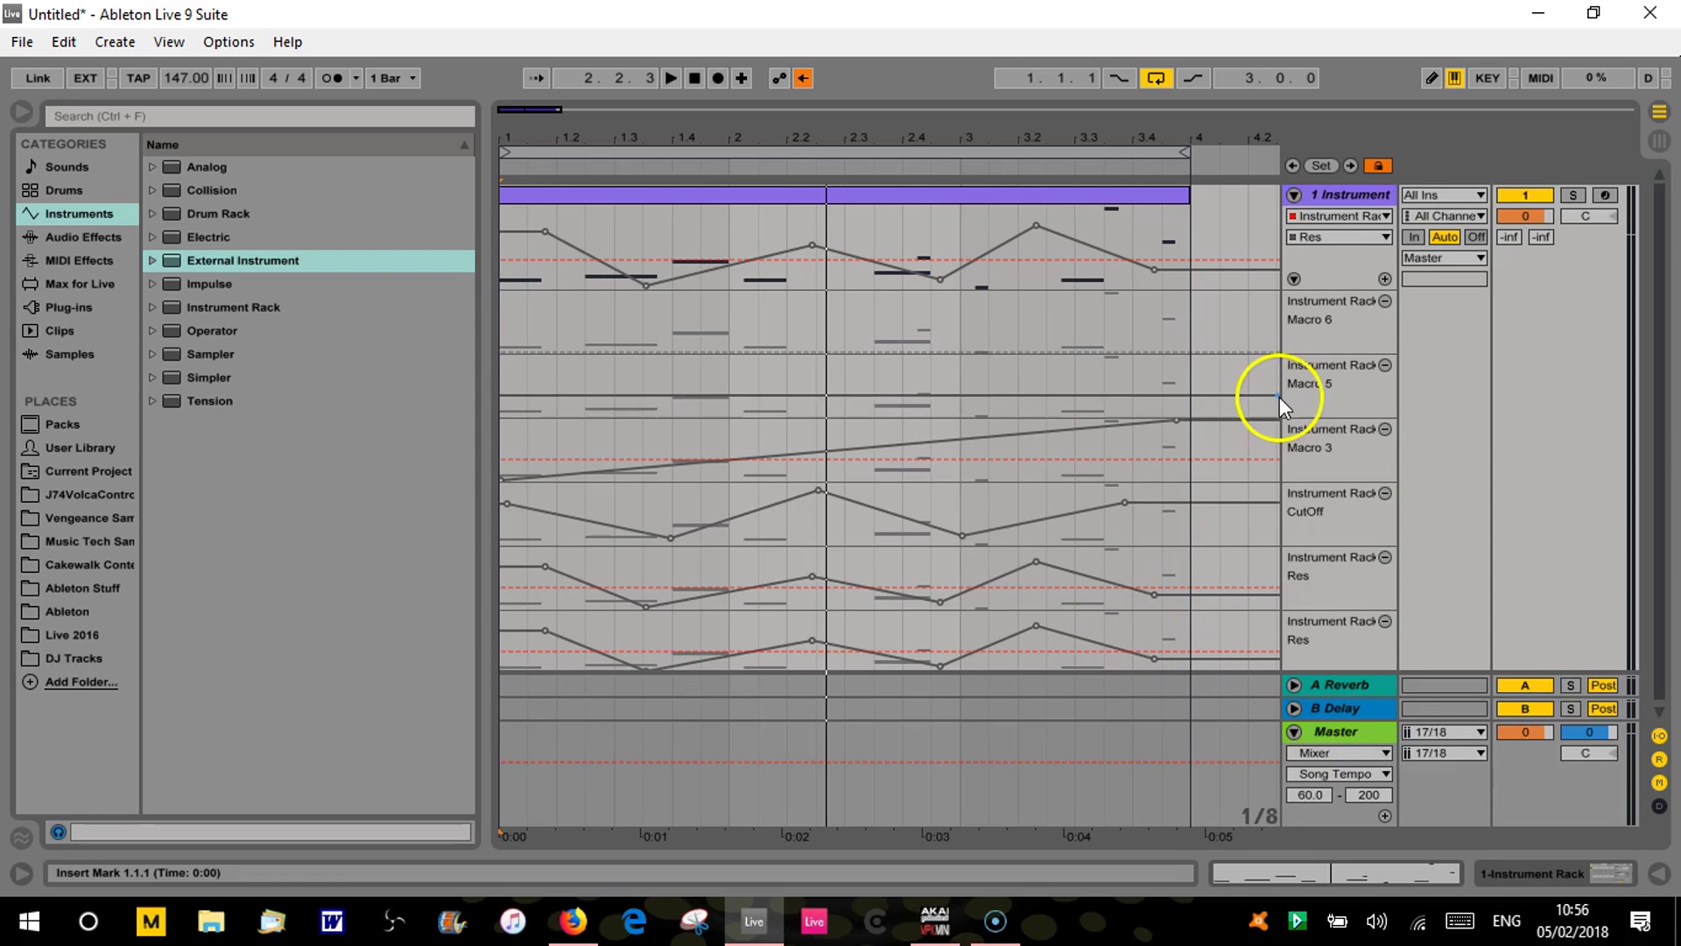
Draw rising automation ramps from minimum to maximum across the clip for Macro 6 and Macro 5, and play the clip from the start.
left_click(505, 354)
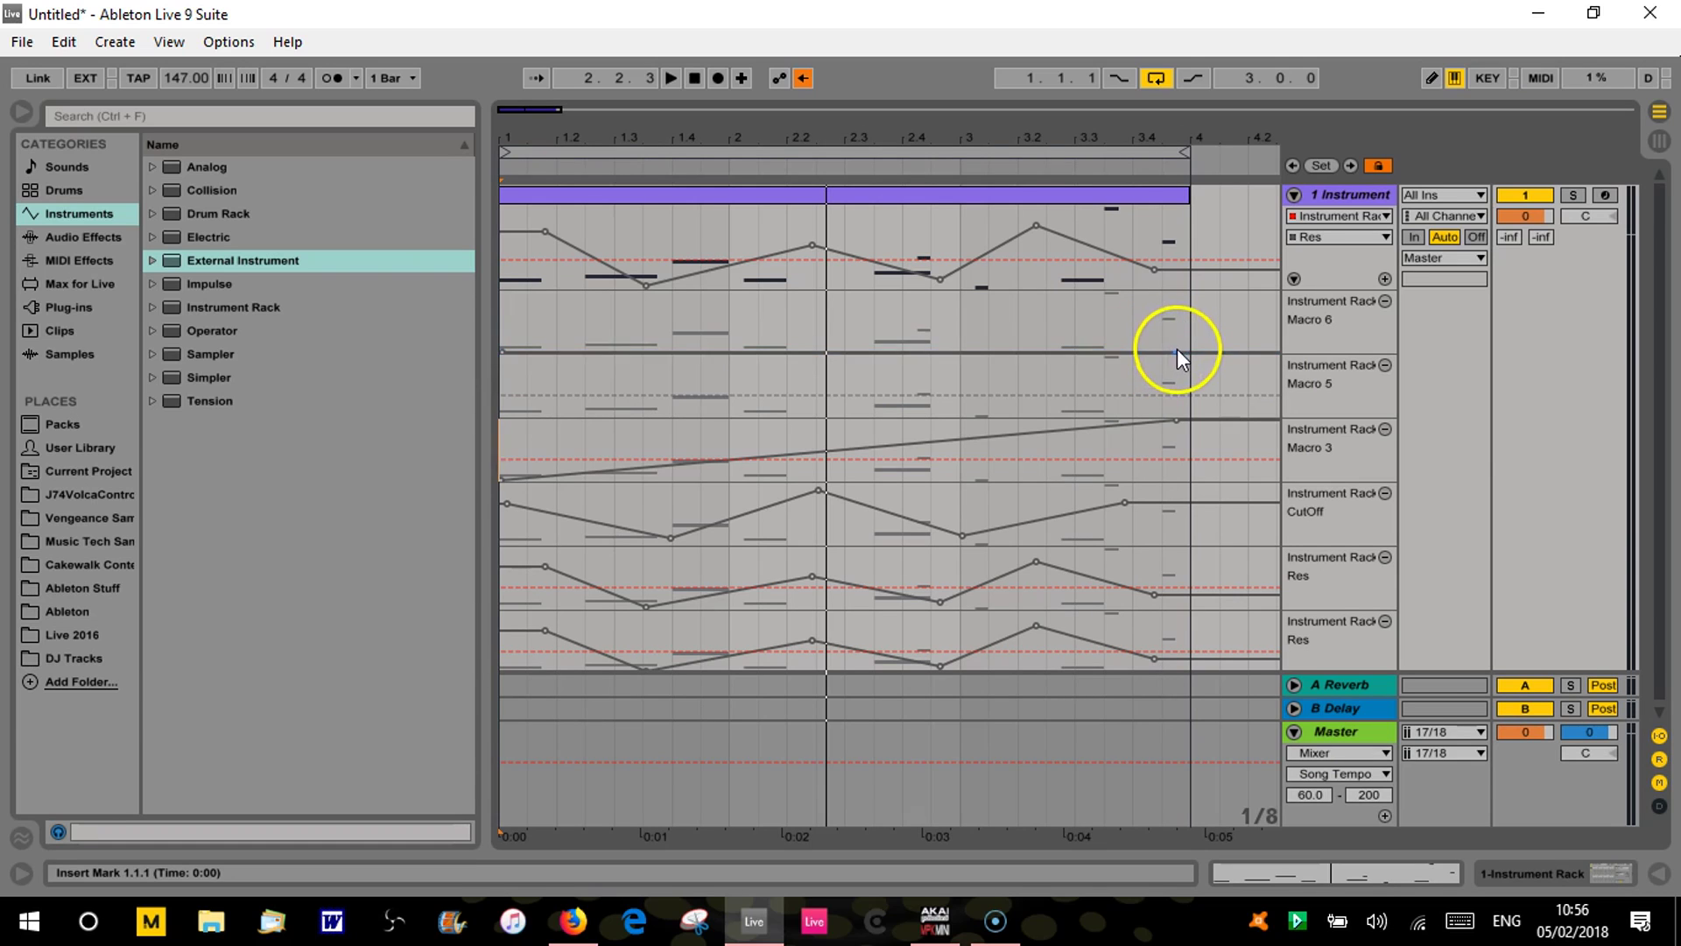
left_click_drag(1181, 350, 1189, 291)
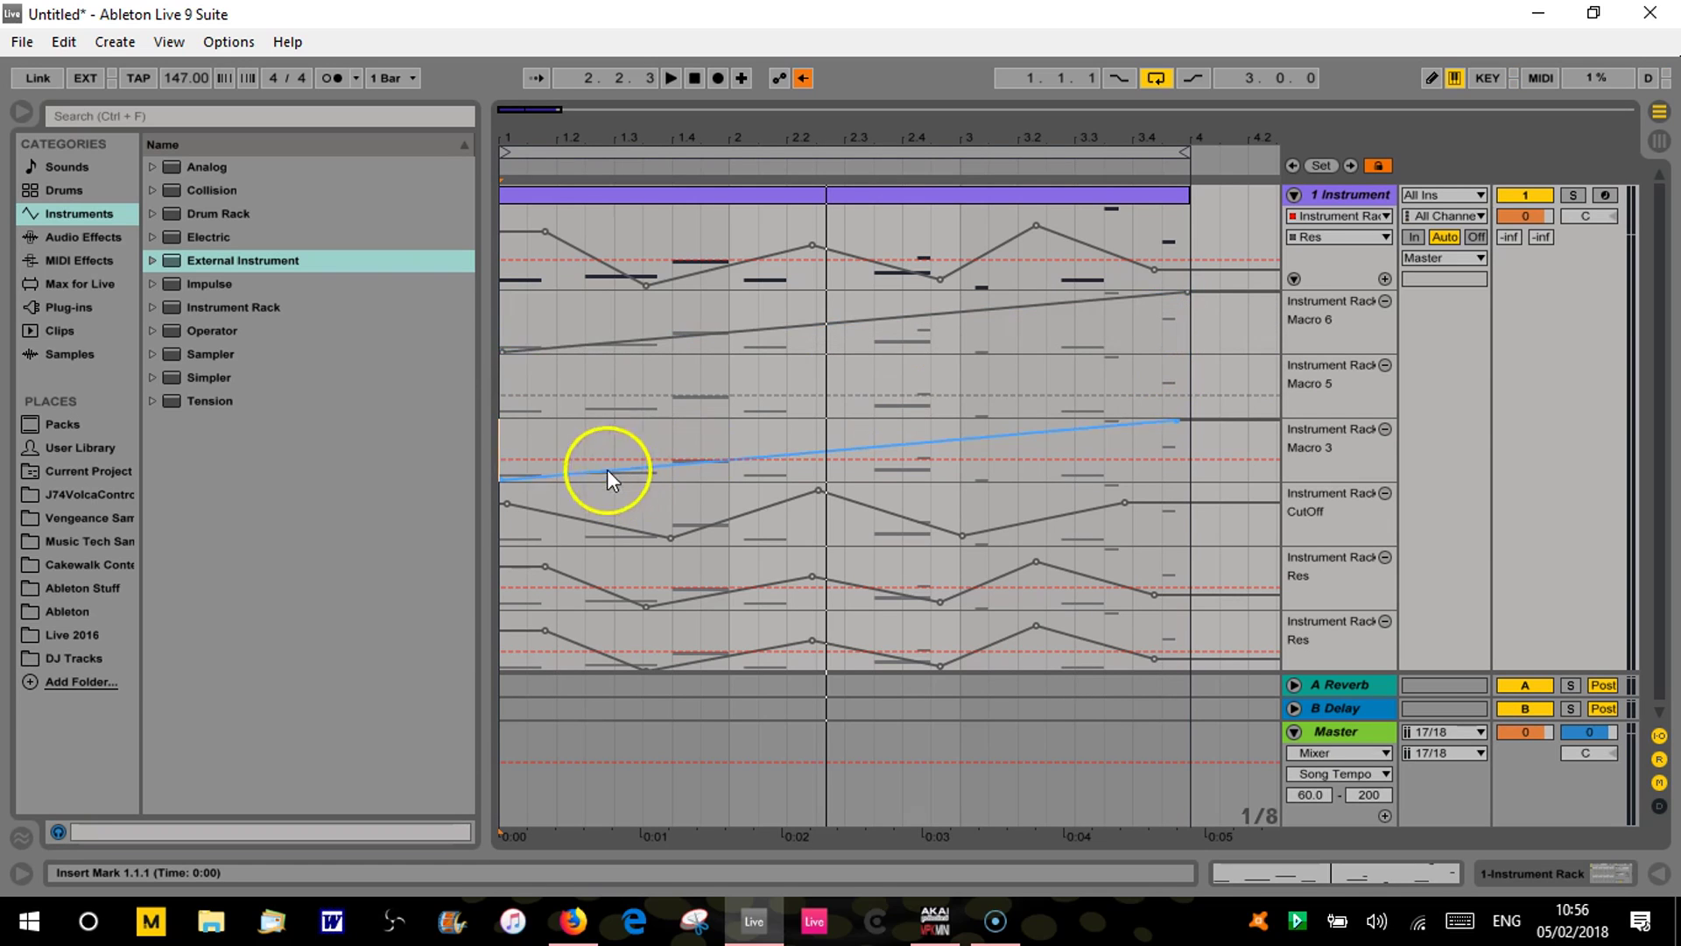
left_click(501, 394)
left_click_drag(506, 396, 508, 415)
left_click_drag(1140, 412, 1138, 357)
left_click(695, 86)
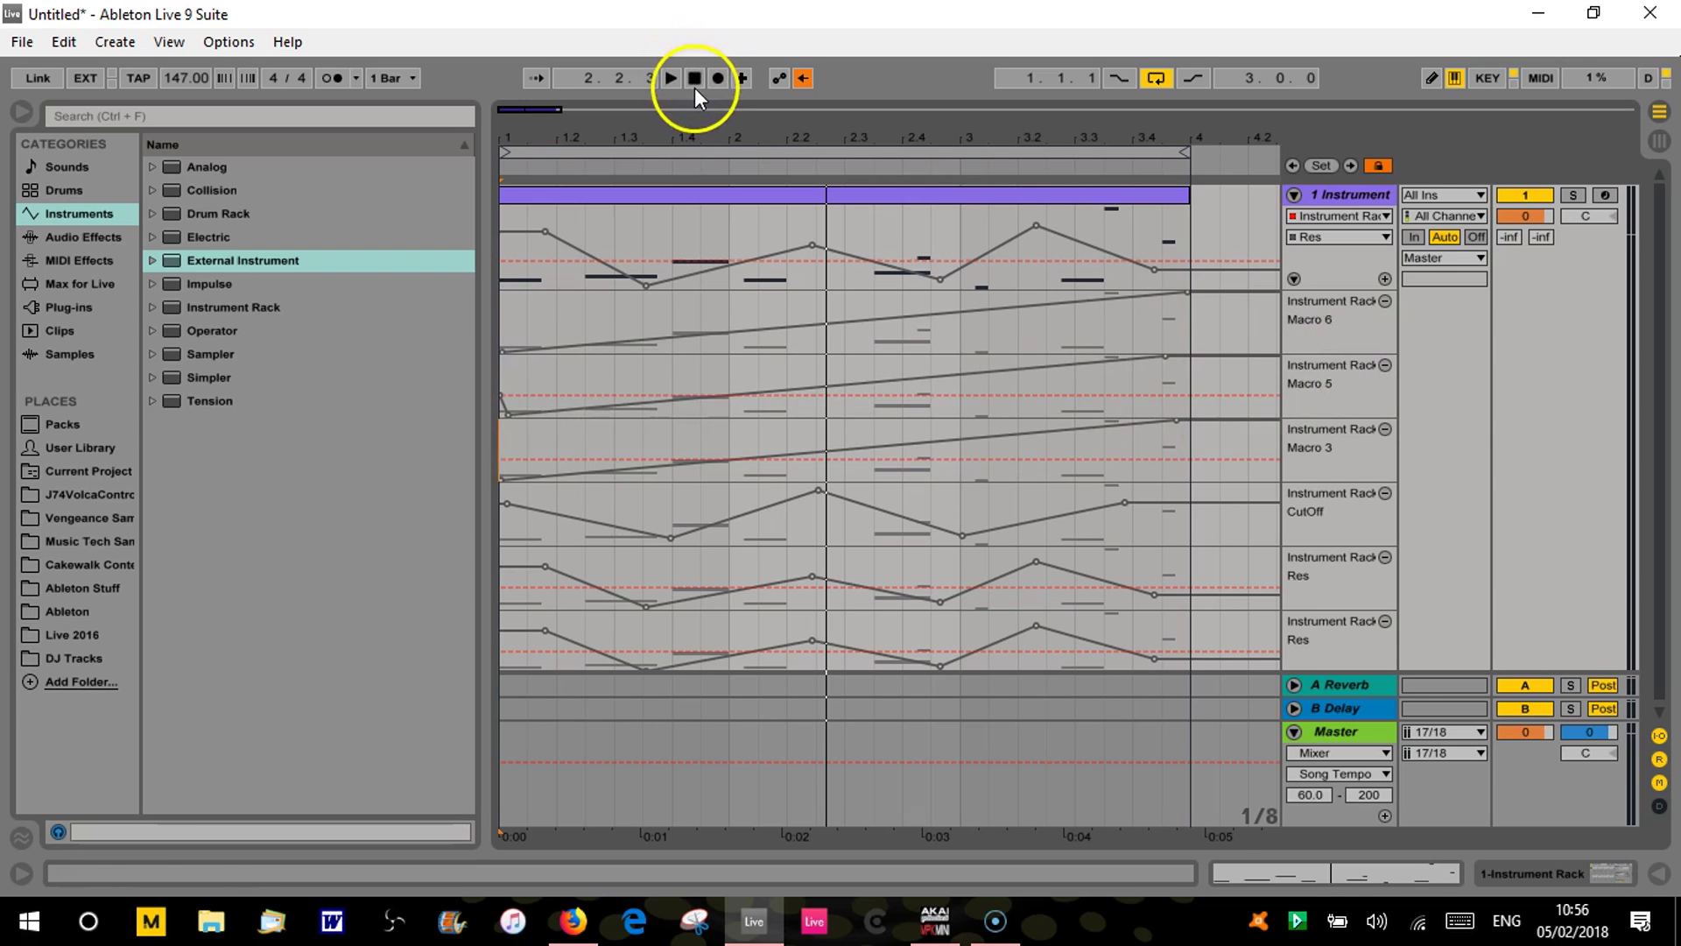
left_click(671, 78)
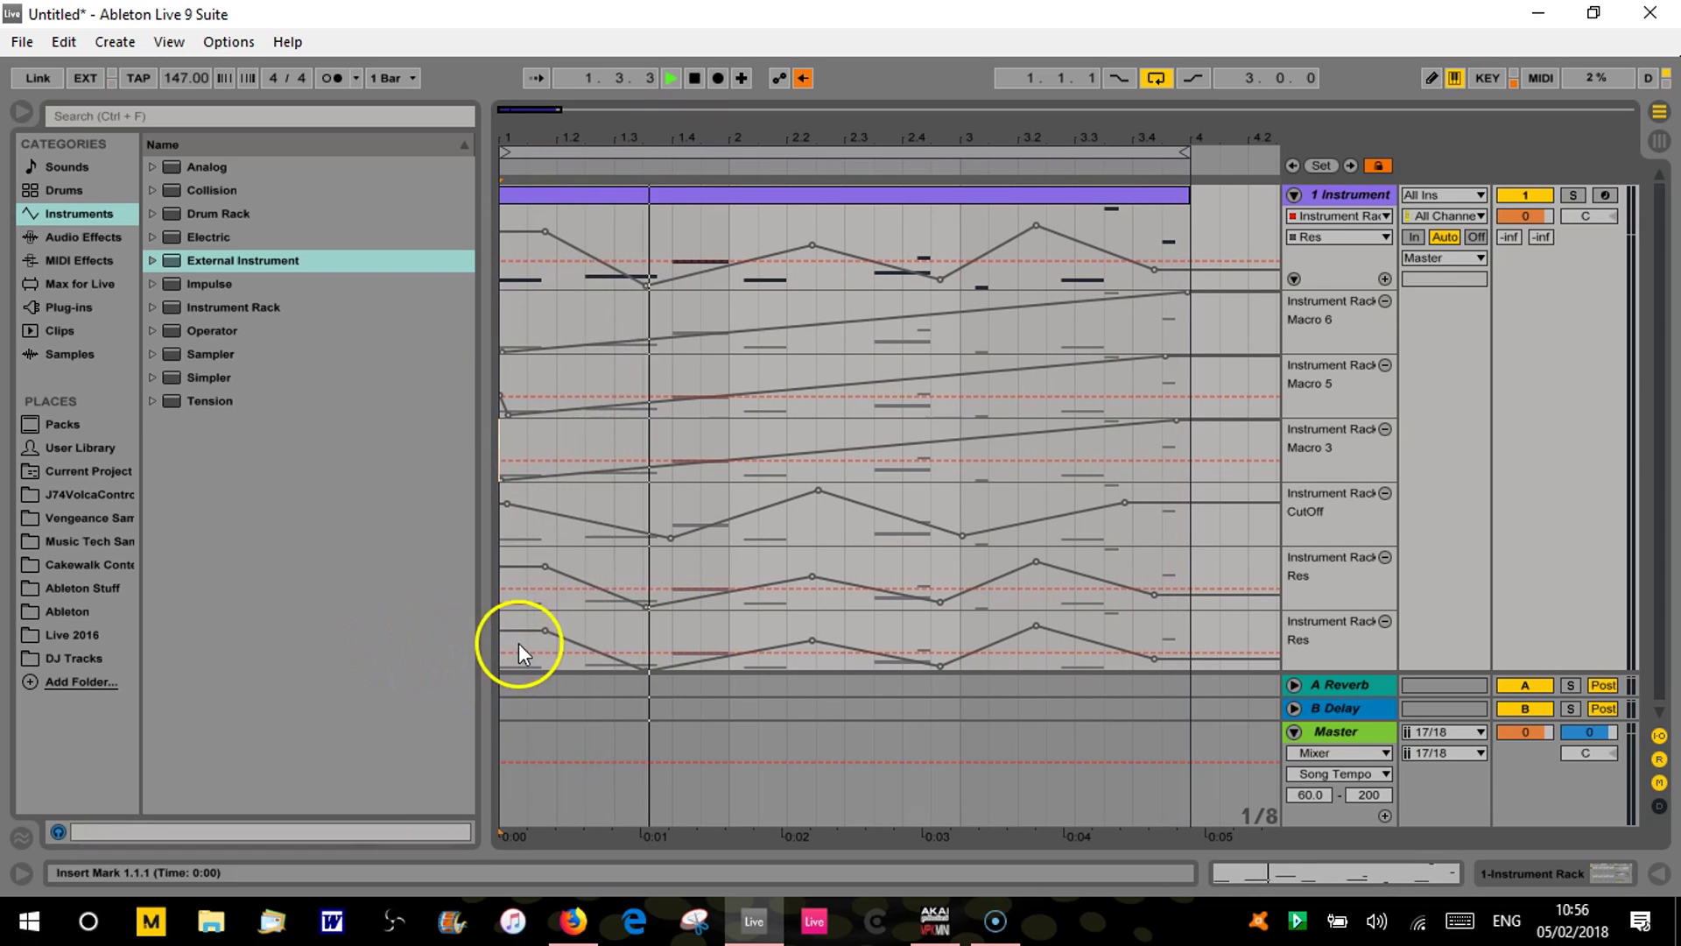
Delete the zigzag breakpoints of the Res automation and reshape it into one rising ramp from minimum to maximum over the clip.
left_click(545, 629)
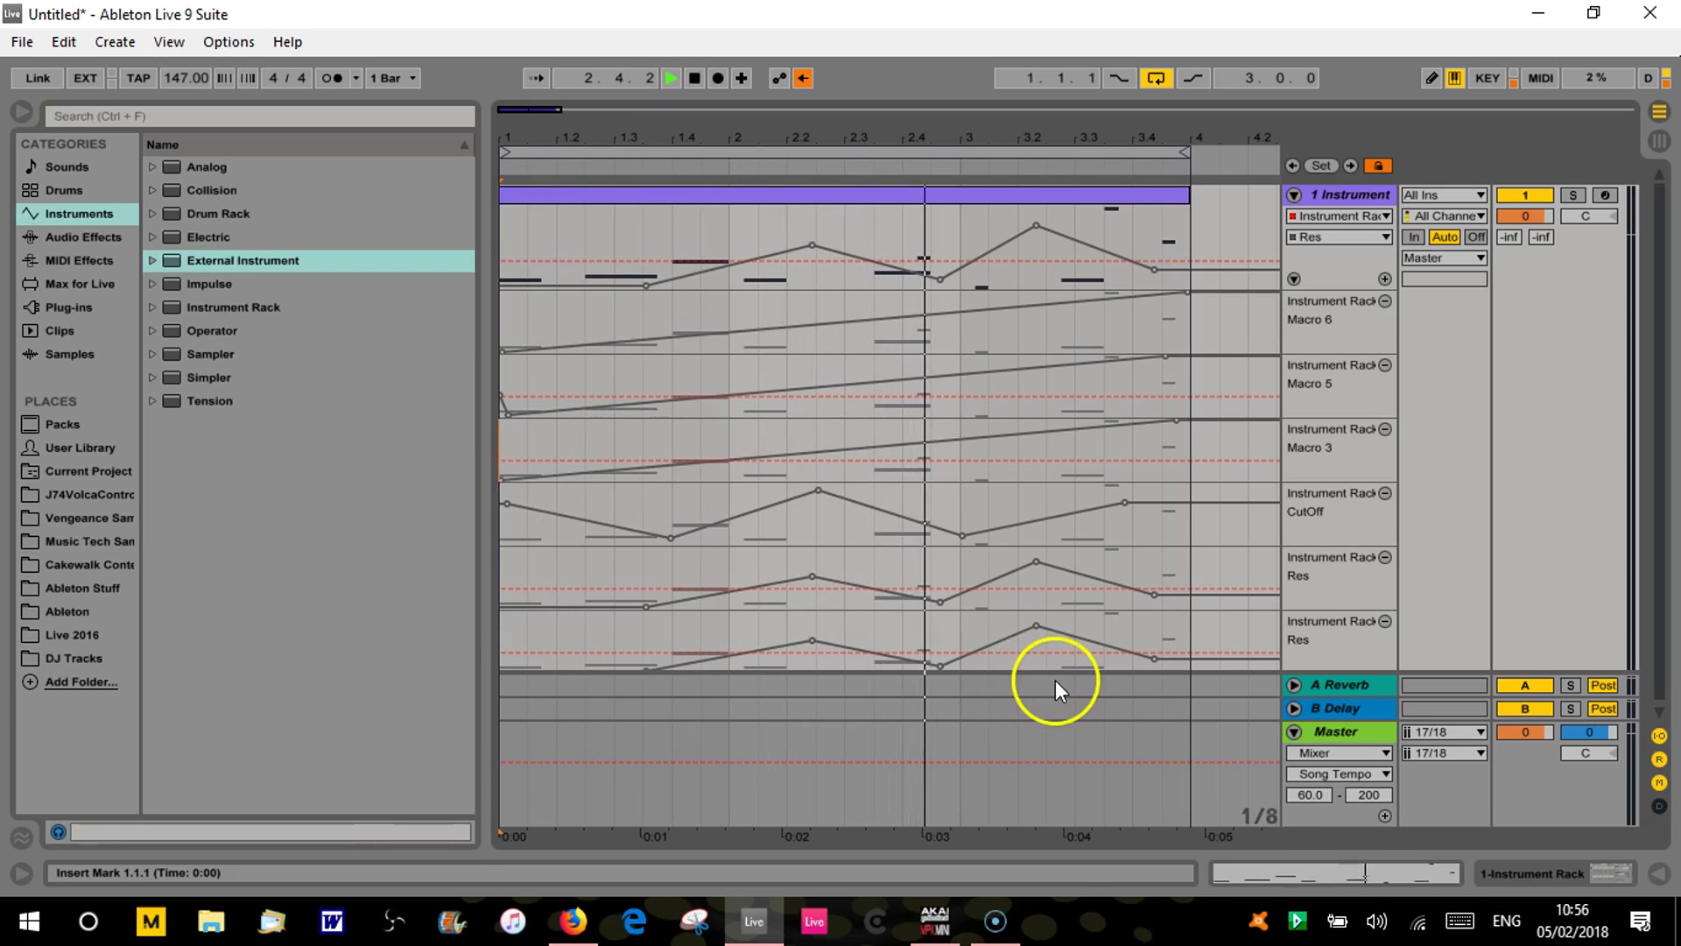
left_click(813, 639)
left_click(1037, 624)
left_click(1155, 658)
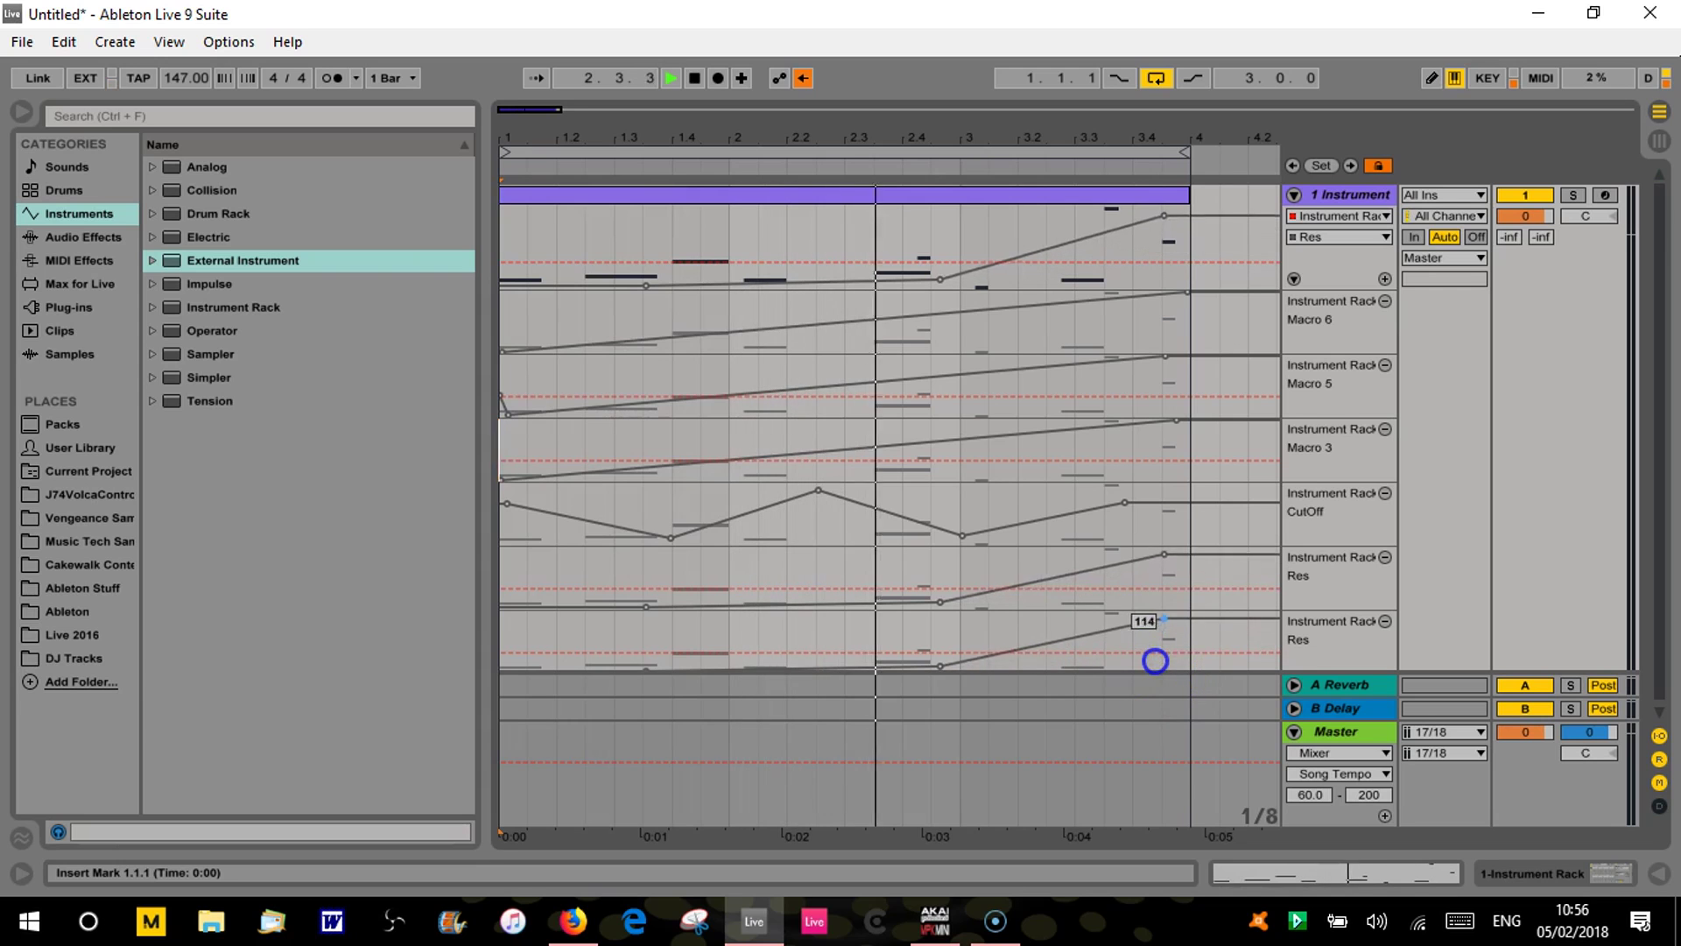
left_click(937, 665)
left_click(643, 670)
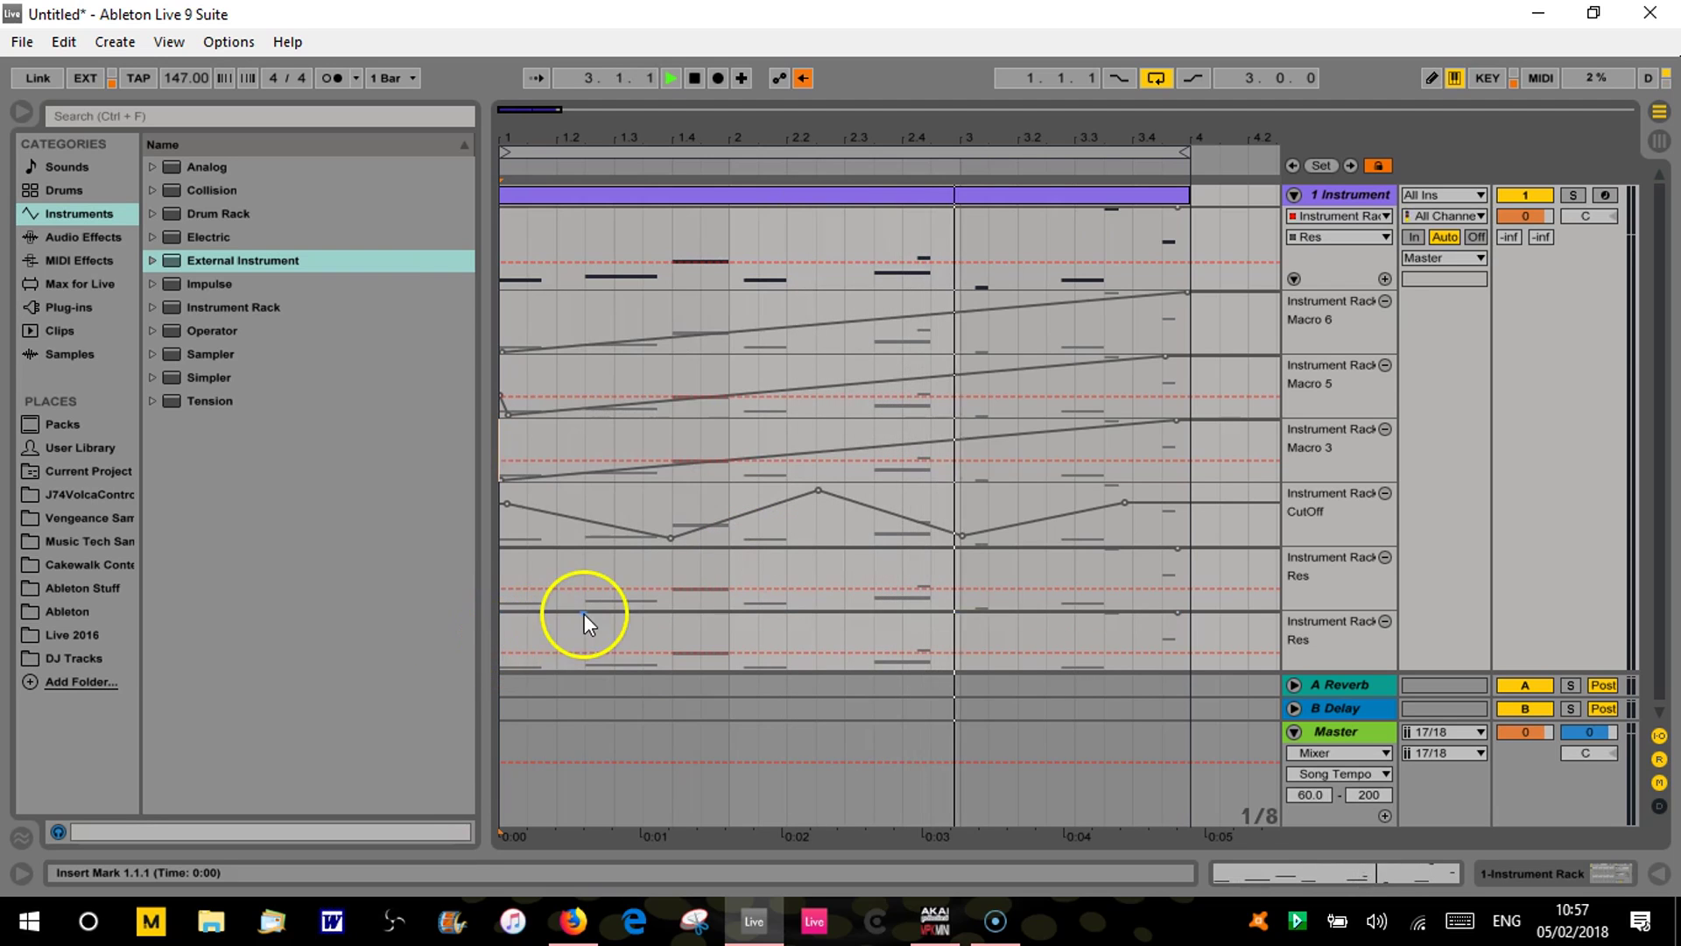
left_click(504, 613)
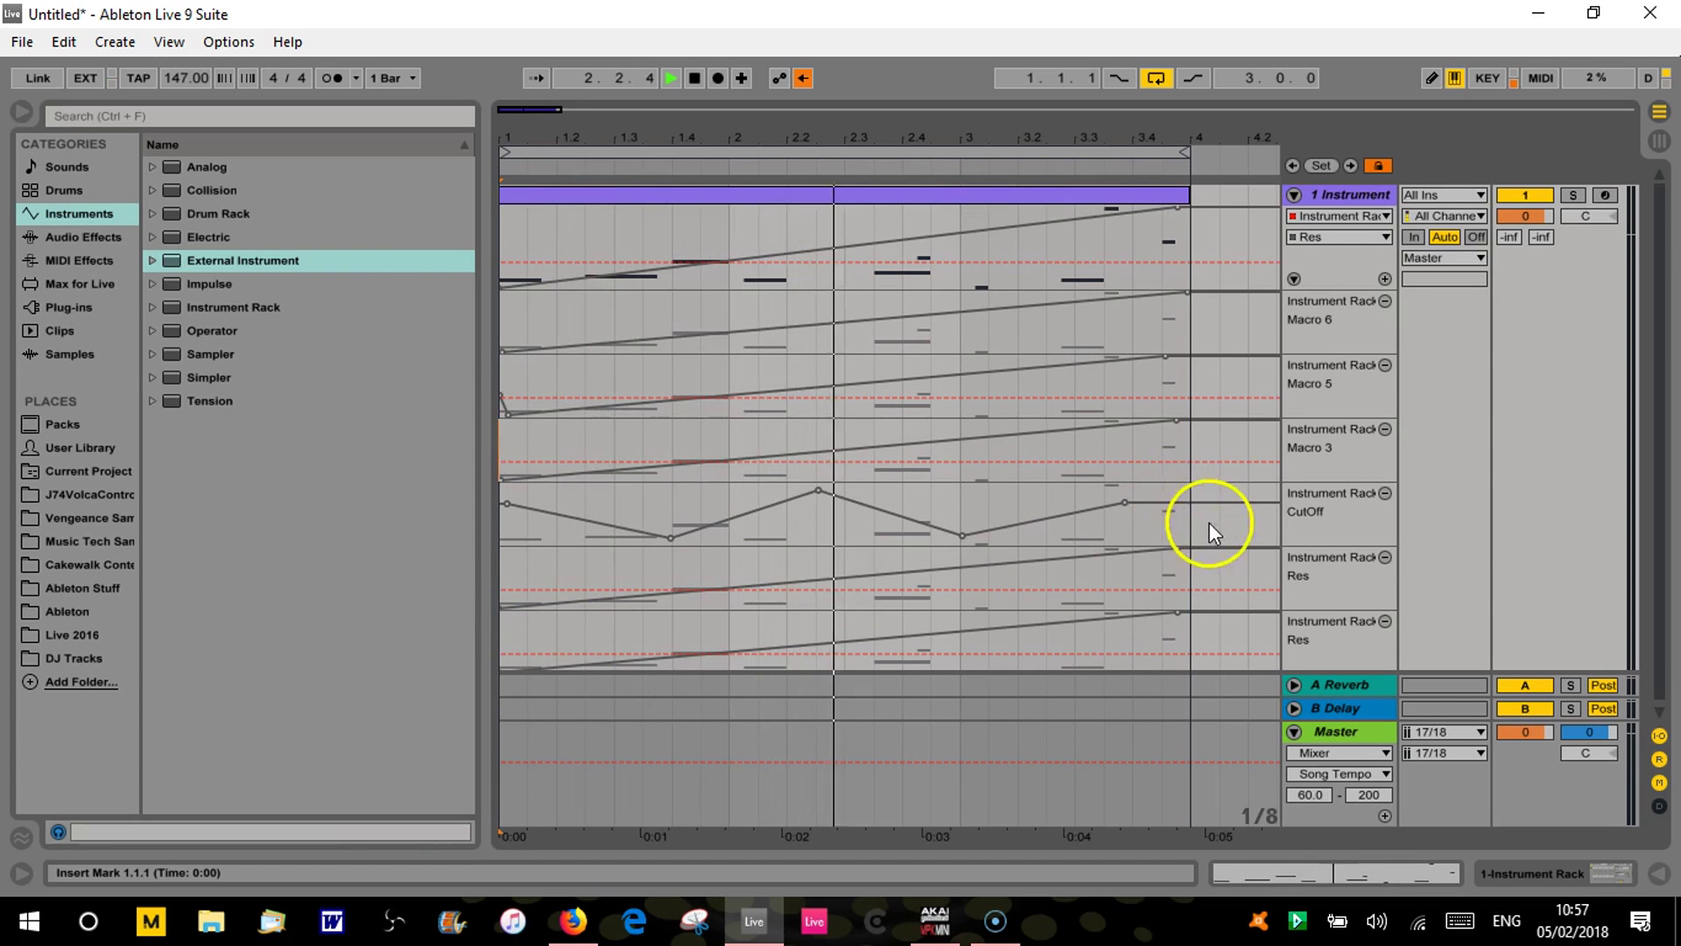
Delete the zigzag breakpoints of the CutOff automation, reshape it into one falling ramp from 127 to 0 over the clip, and stop playback.
mouse_move(1124, 502)
left_mouse_down()
mouse_move(1110, 493)
mouse_move(1138, 495)
left_mouse_up()
left_click(818, 490)
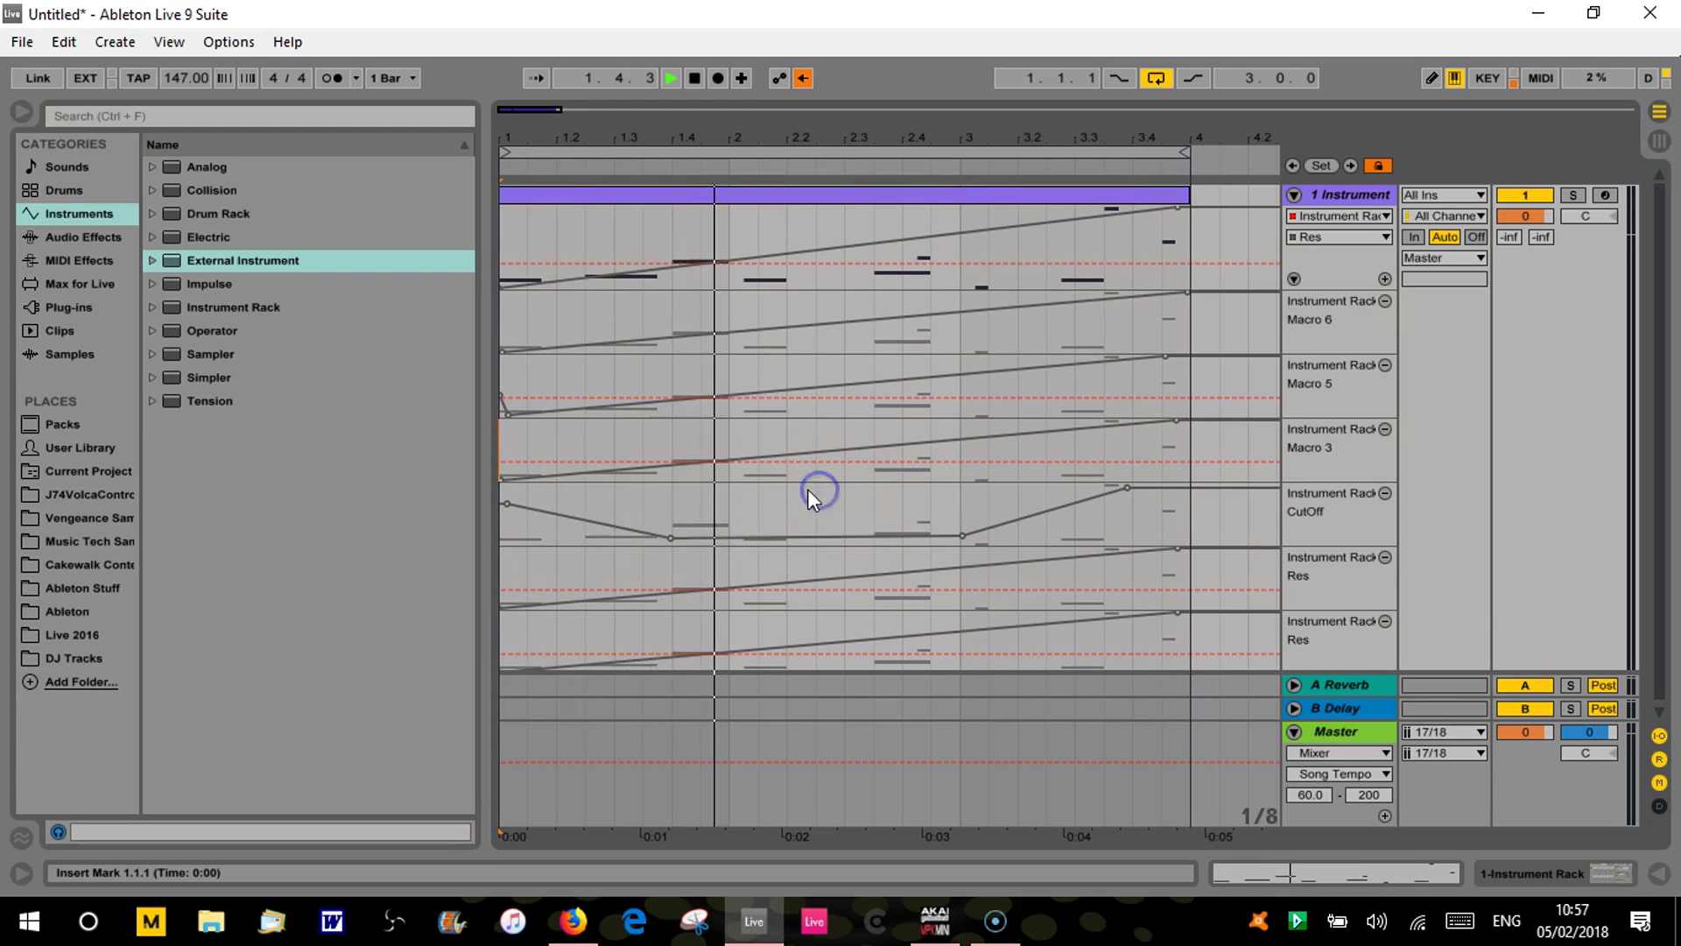
left_click(506, 504)
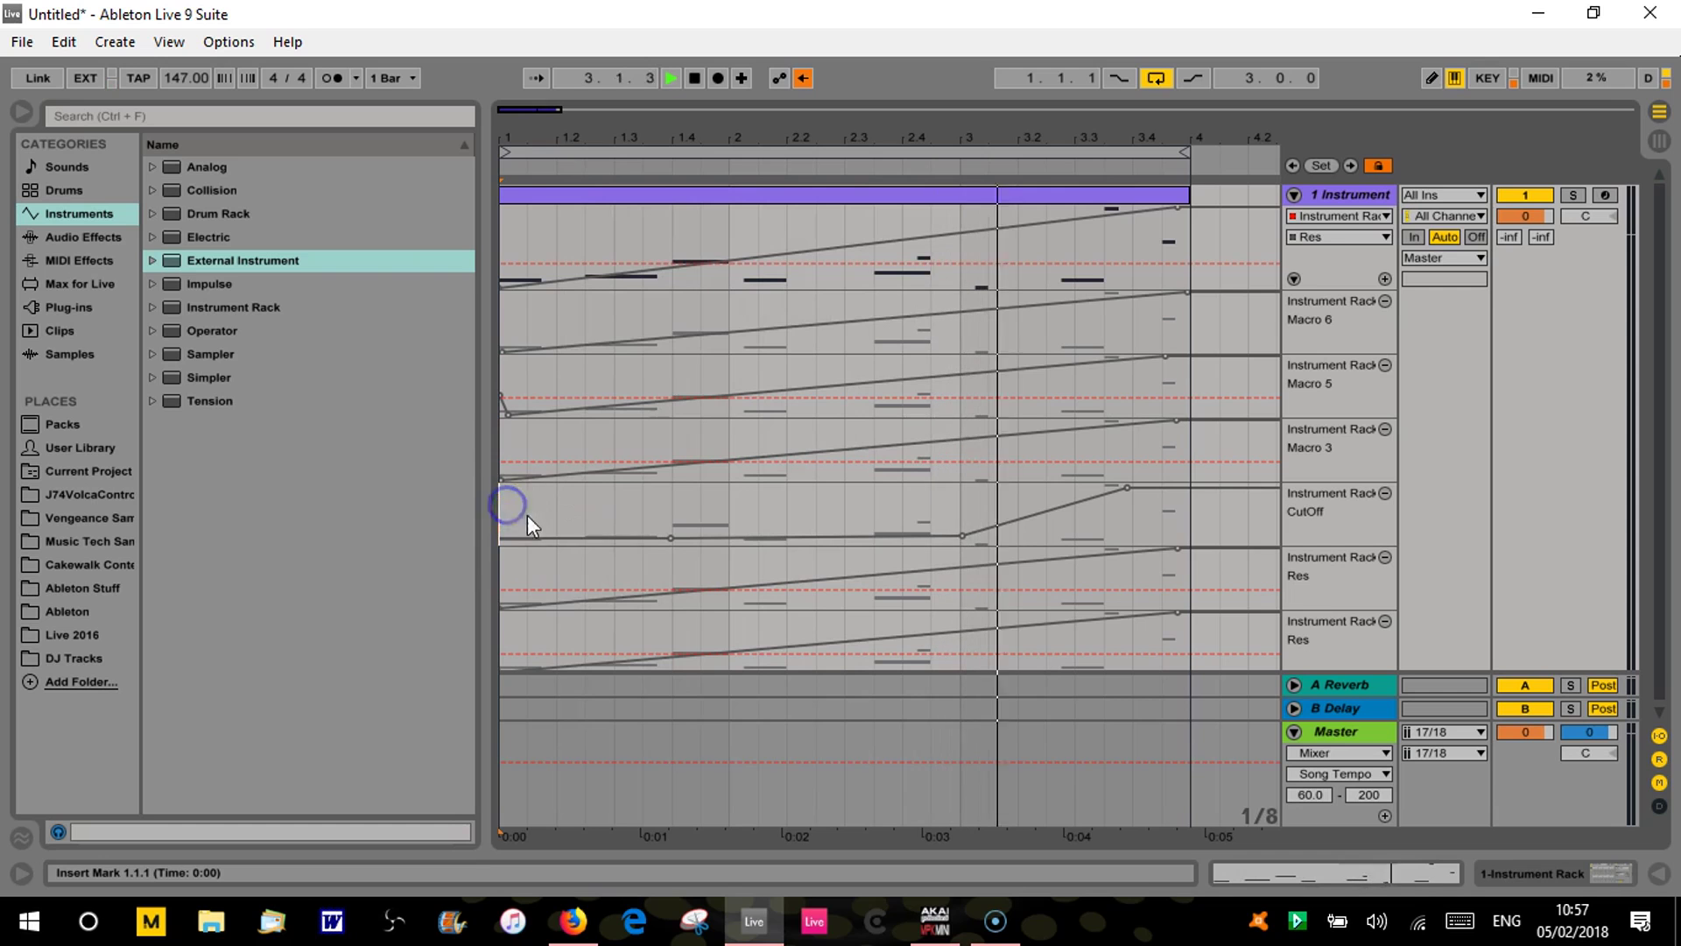
left_click(670, 536)
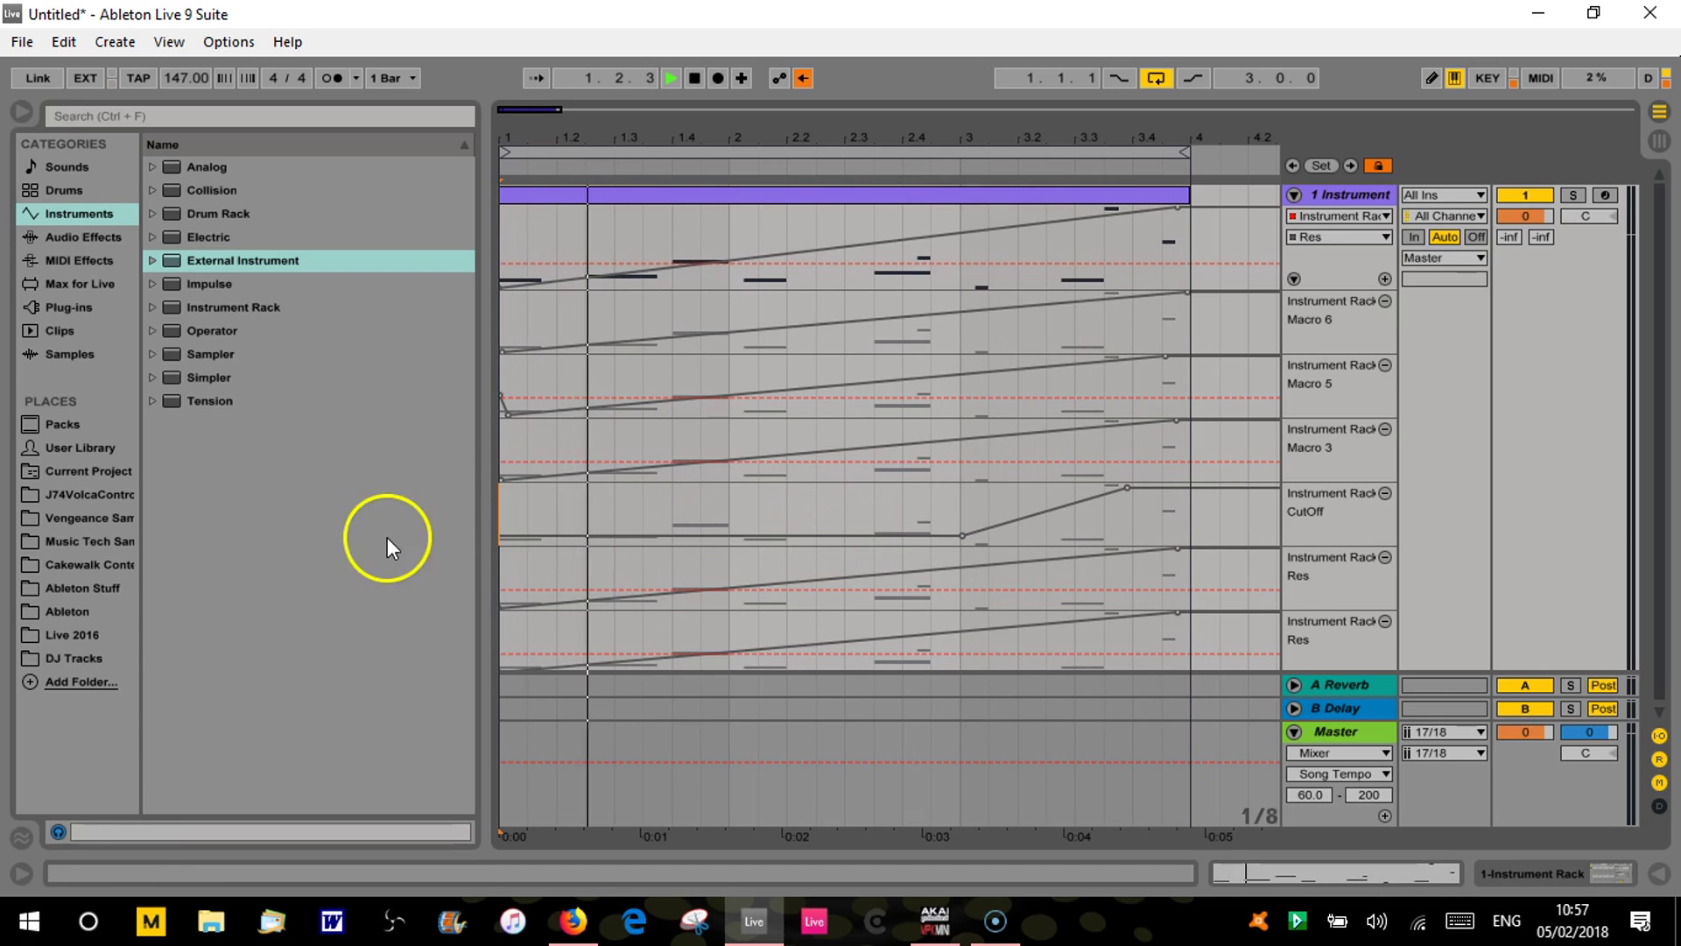
left_click_drag(505, 534, 500, 486)
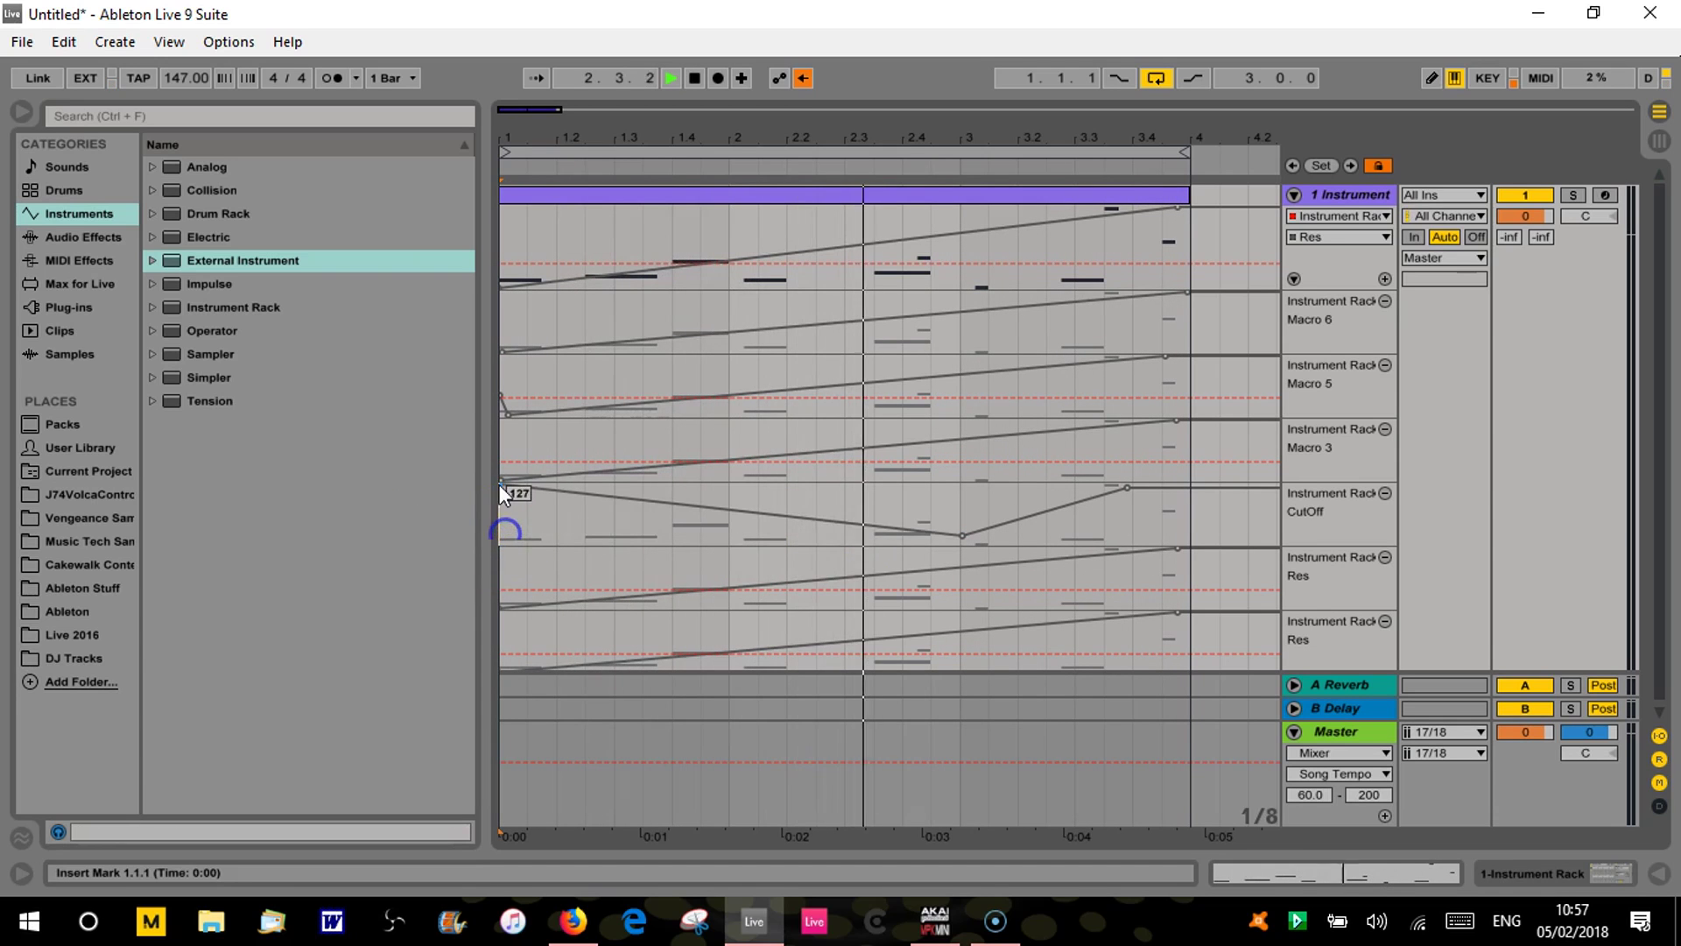
left_click(969, 533)
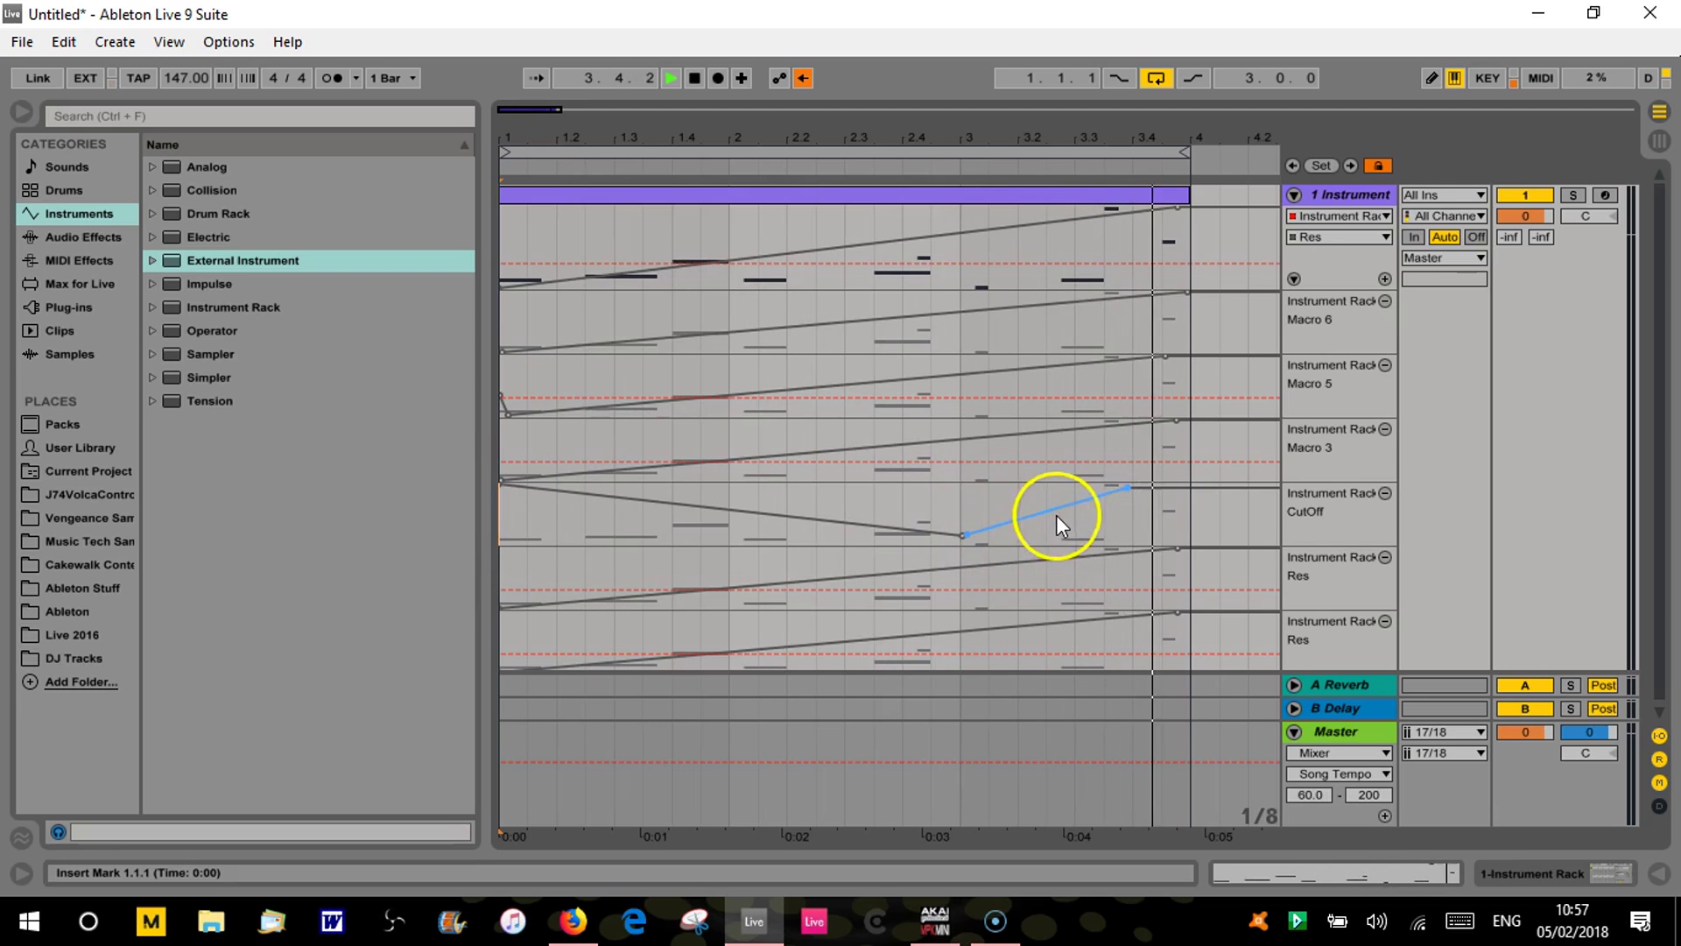
left_click(1130, 486)
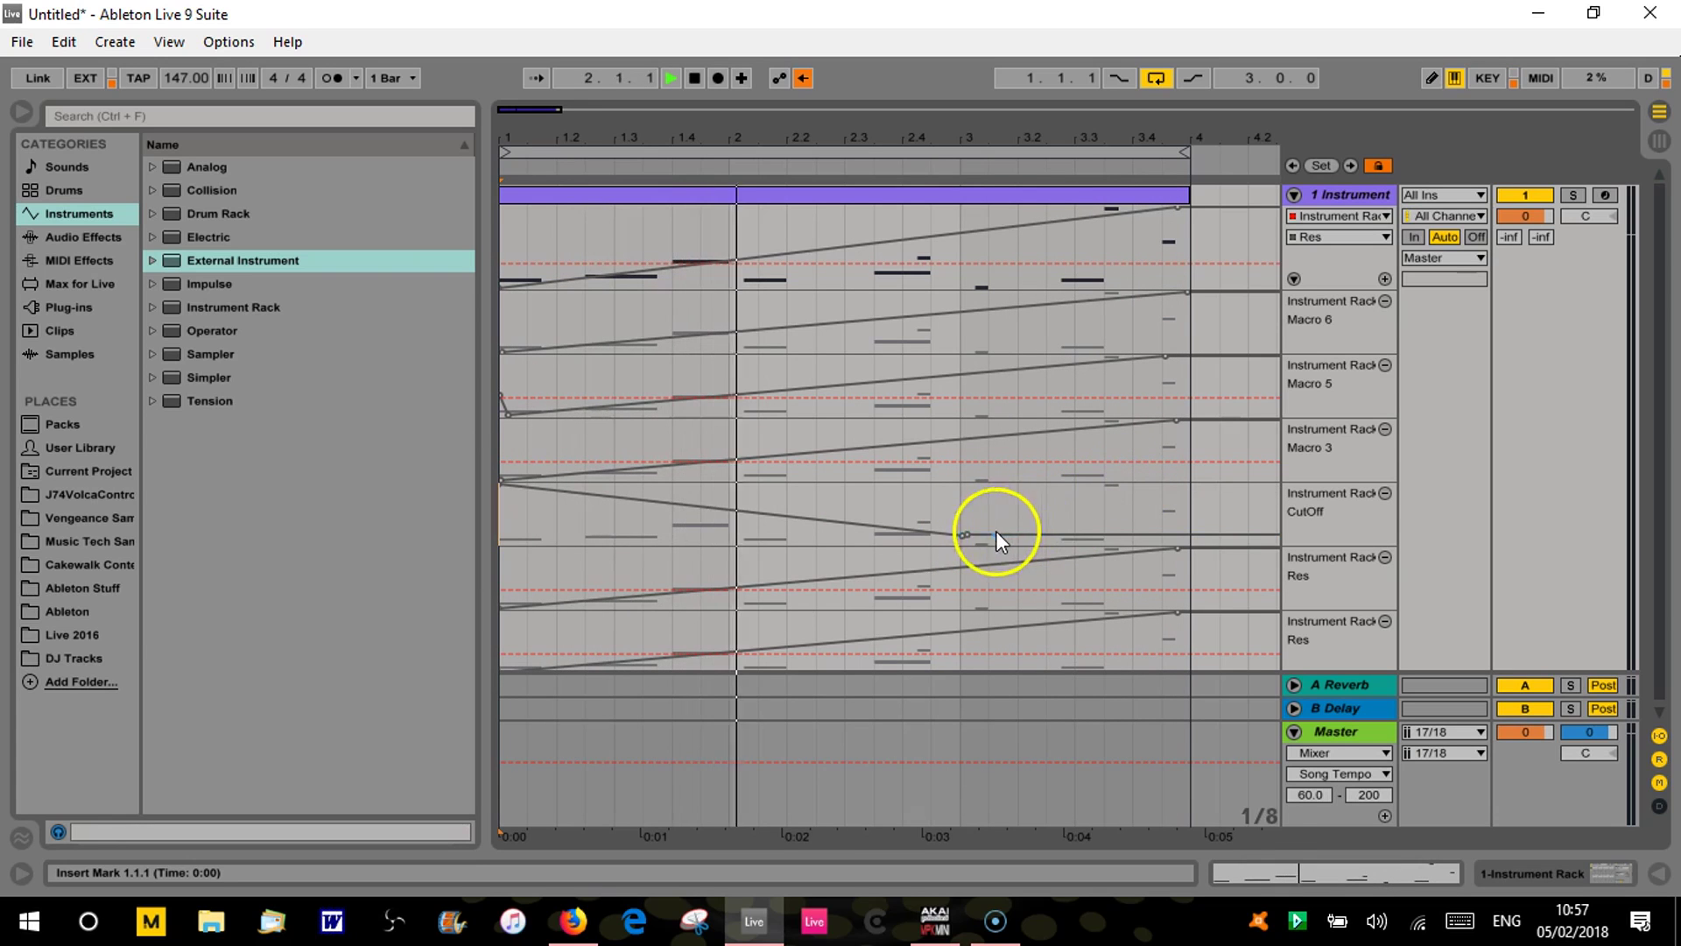
left_click(965, 534)
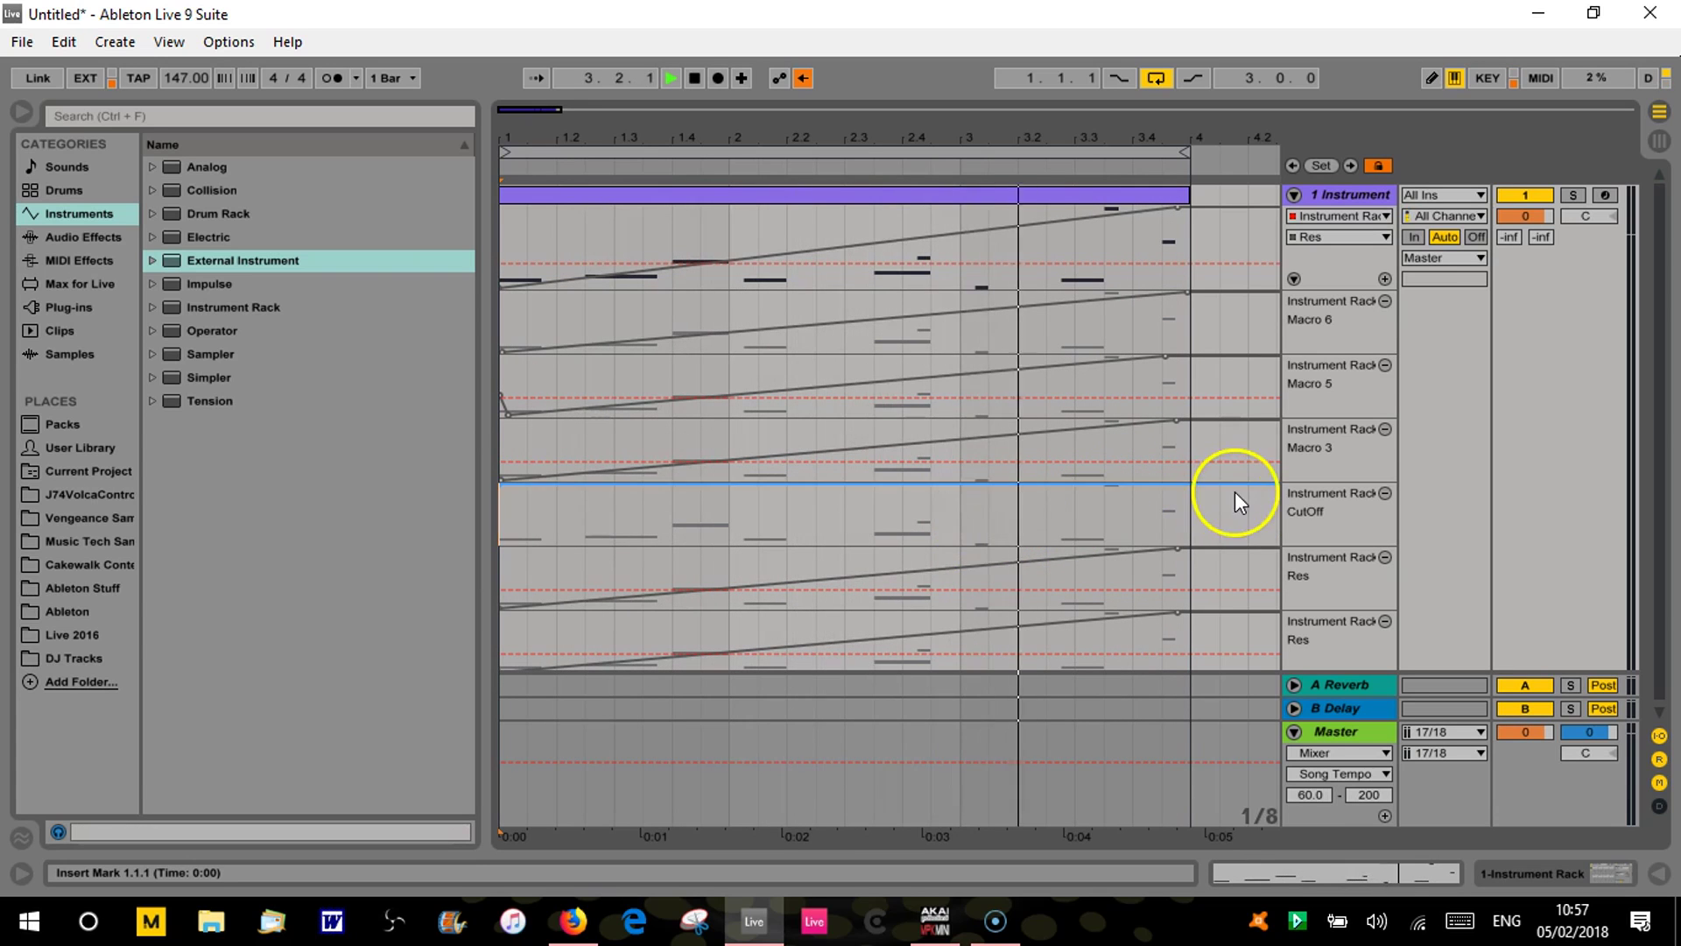
left_click_drag(1179, 485, 1182, 545)
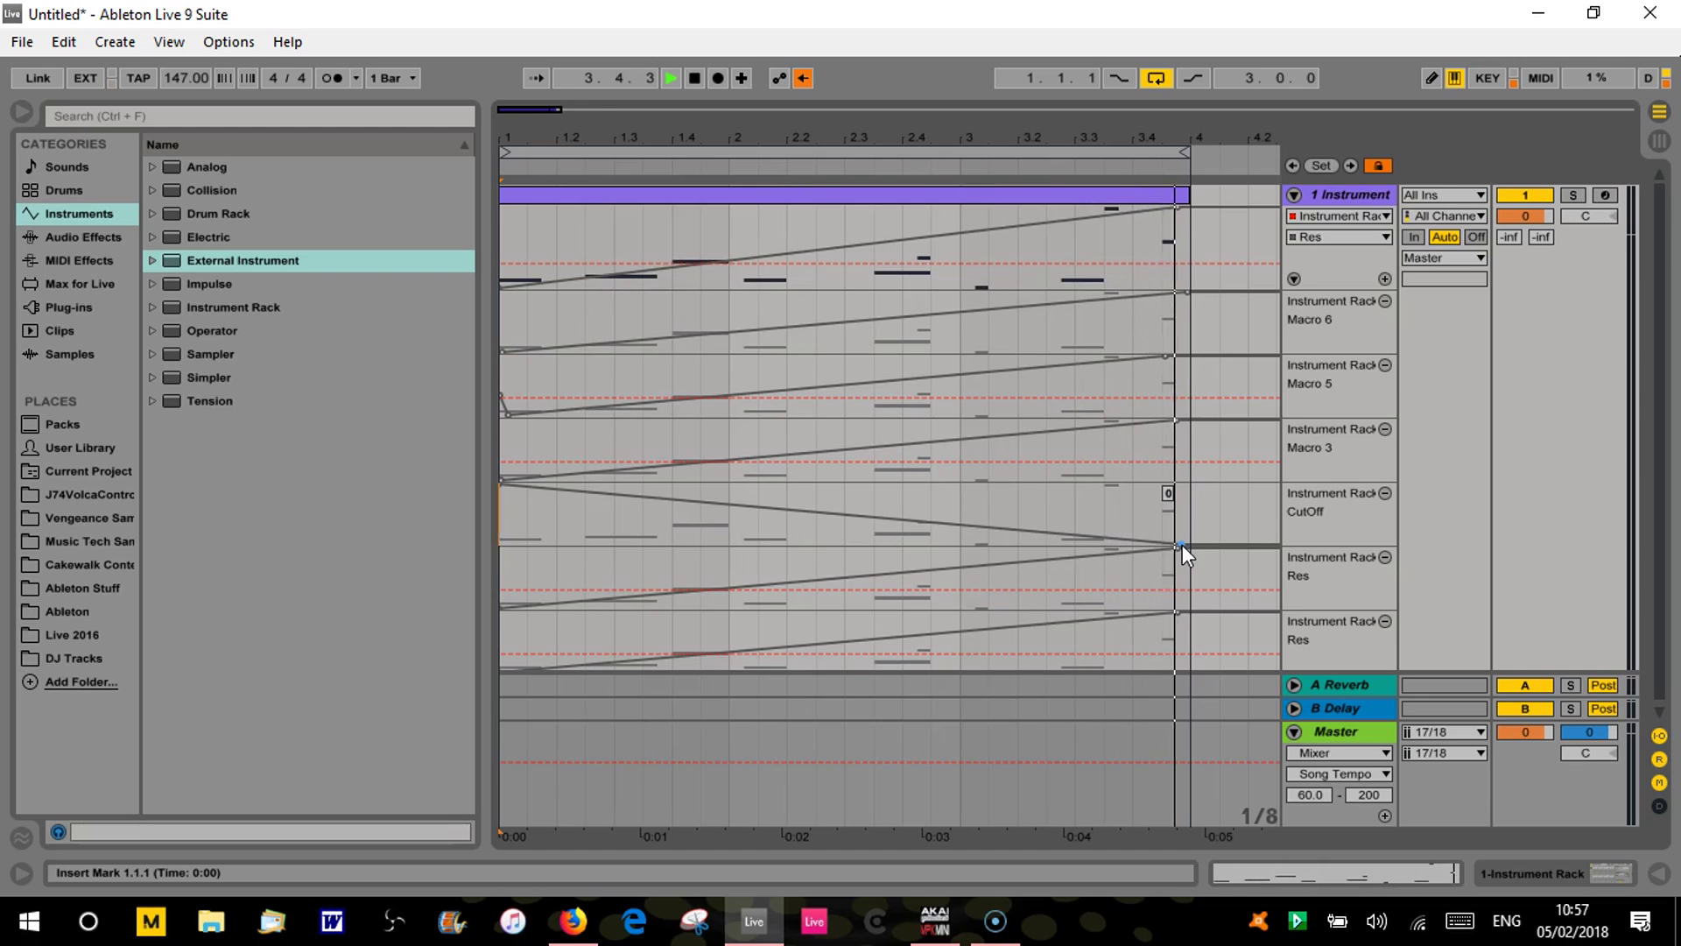
key("space")
Show the instrument track's device chain and select the External Instrument device in the rack.
left_click(1483, 194)
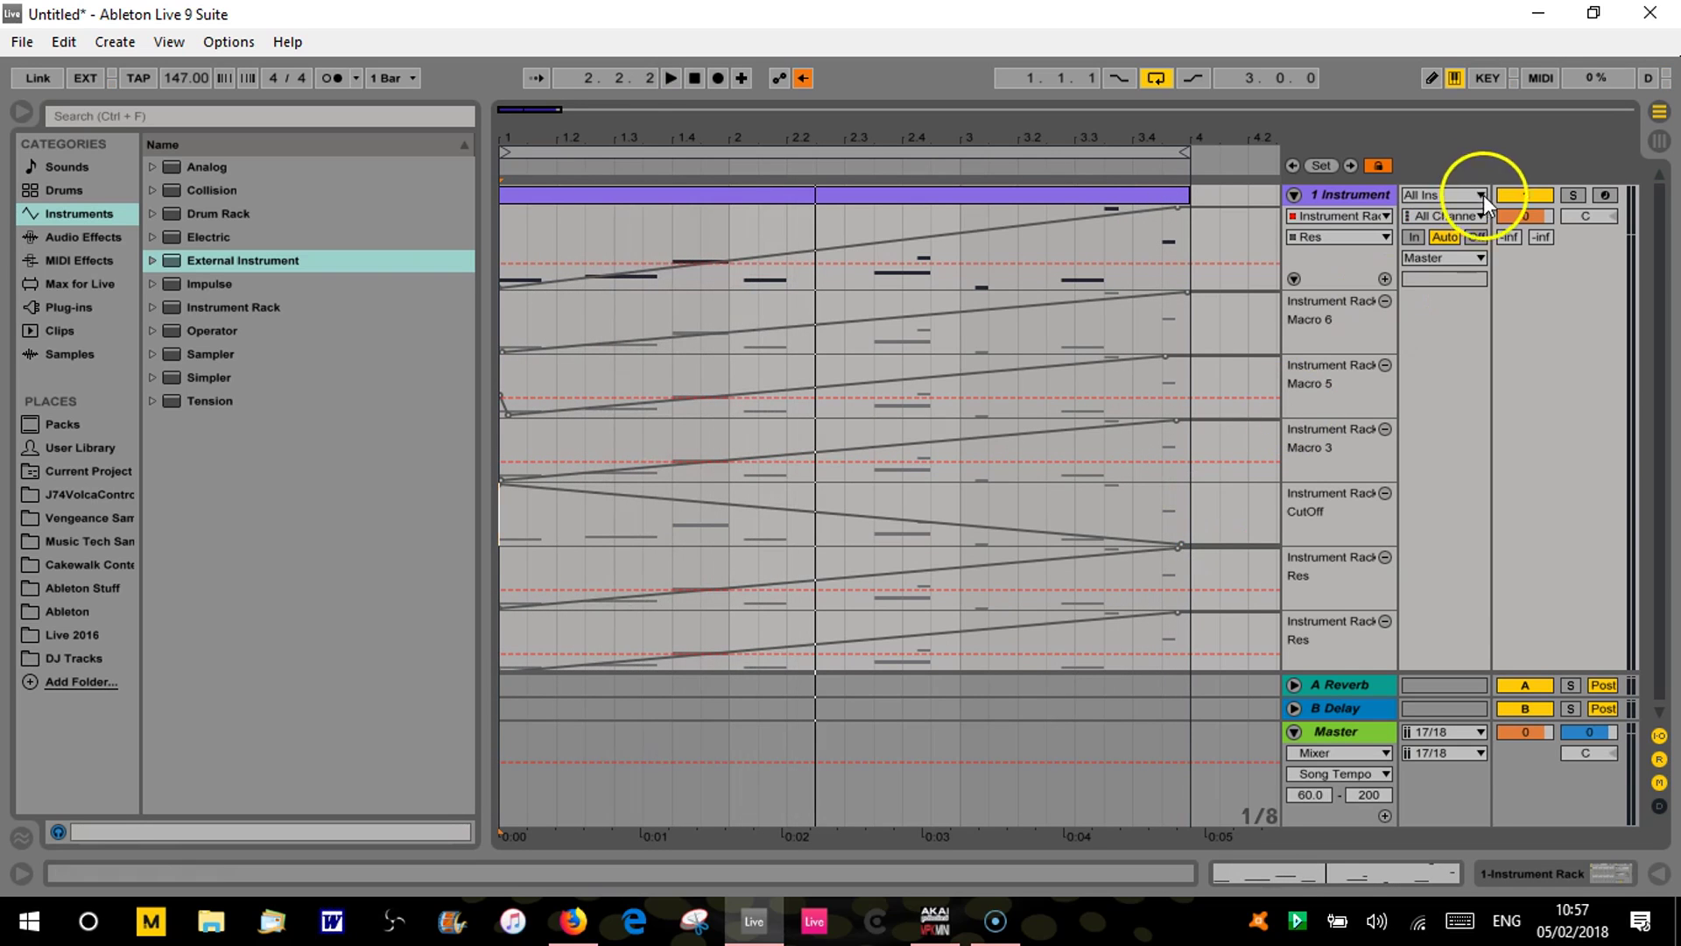
double_click(1361, 193)
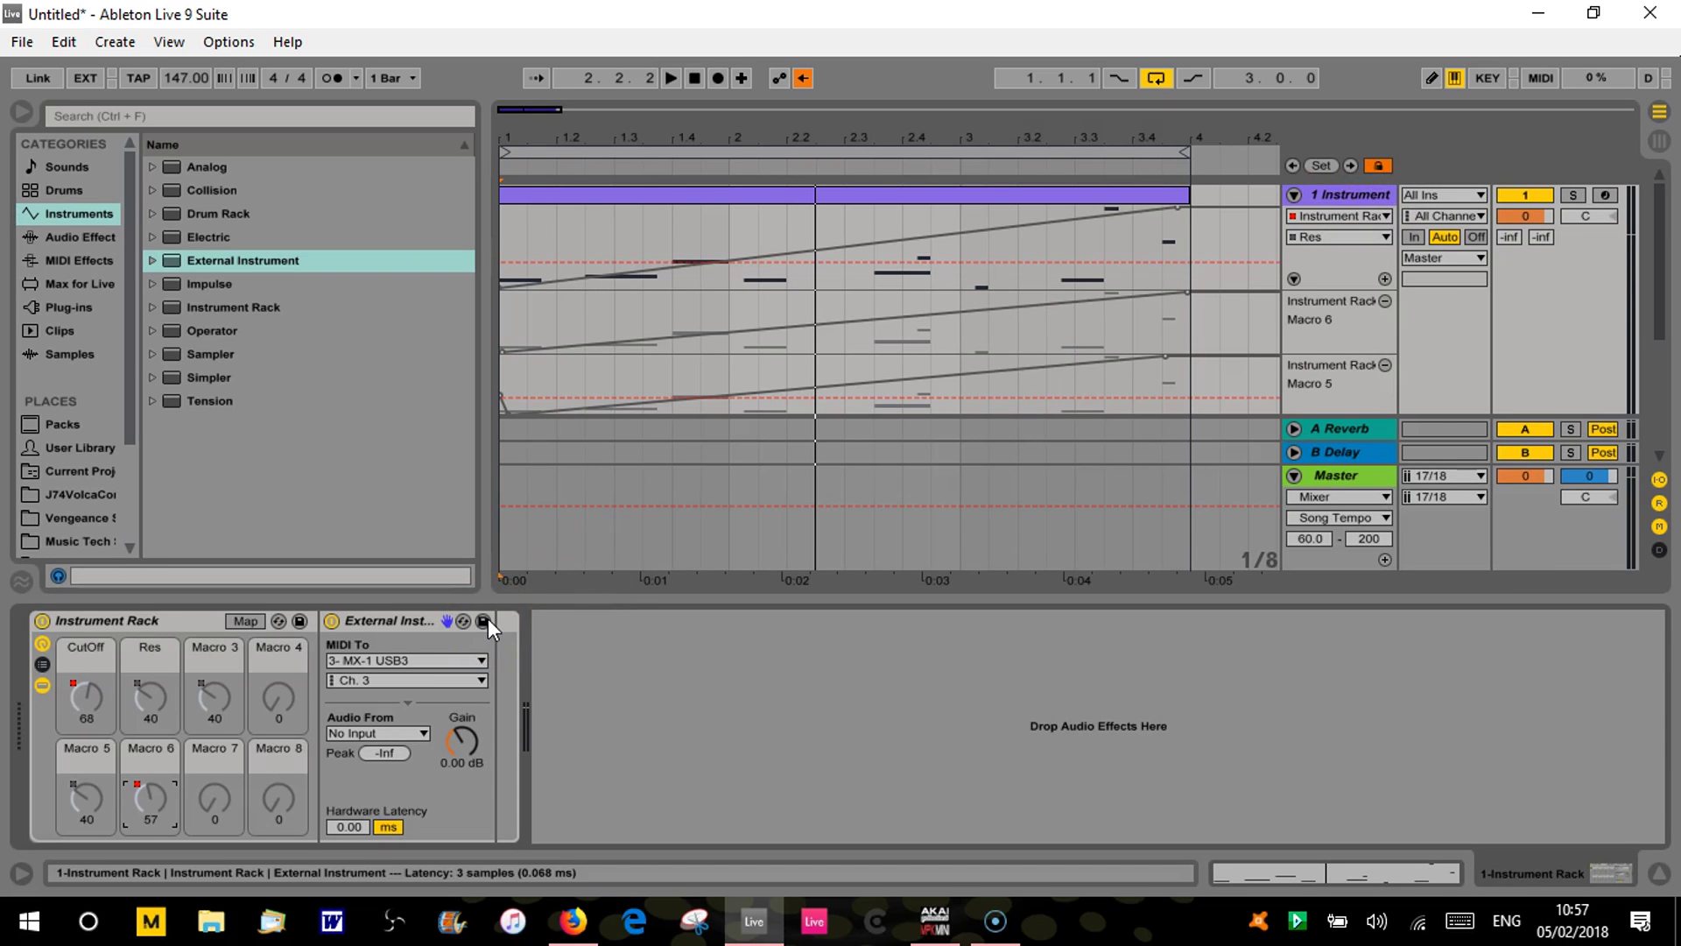
left_click(437, 620)
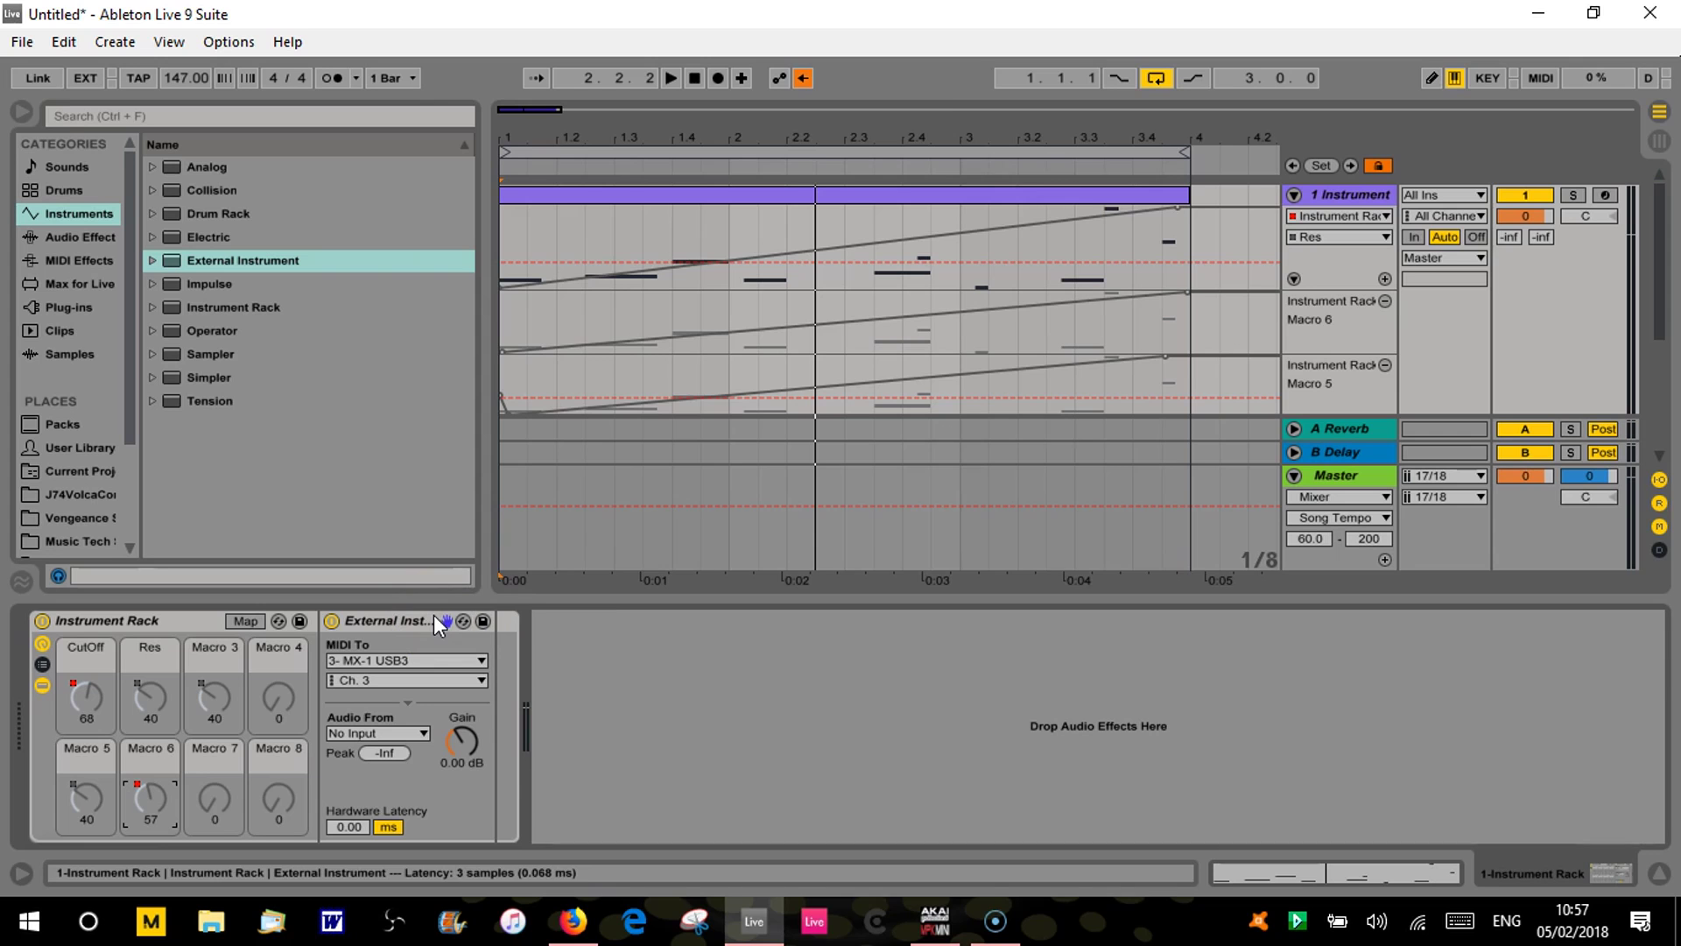
Open the MIDI clip on the instrument track in the note editor and delete all of its notes.
left_click(960, 140)
left_click_drag(961, 140, 961, 143)
left_click(580, 242)
double_click(554, 193)
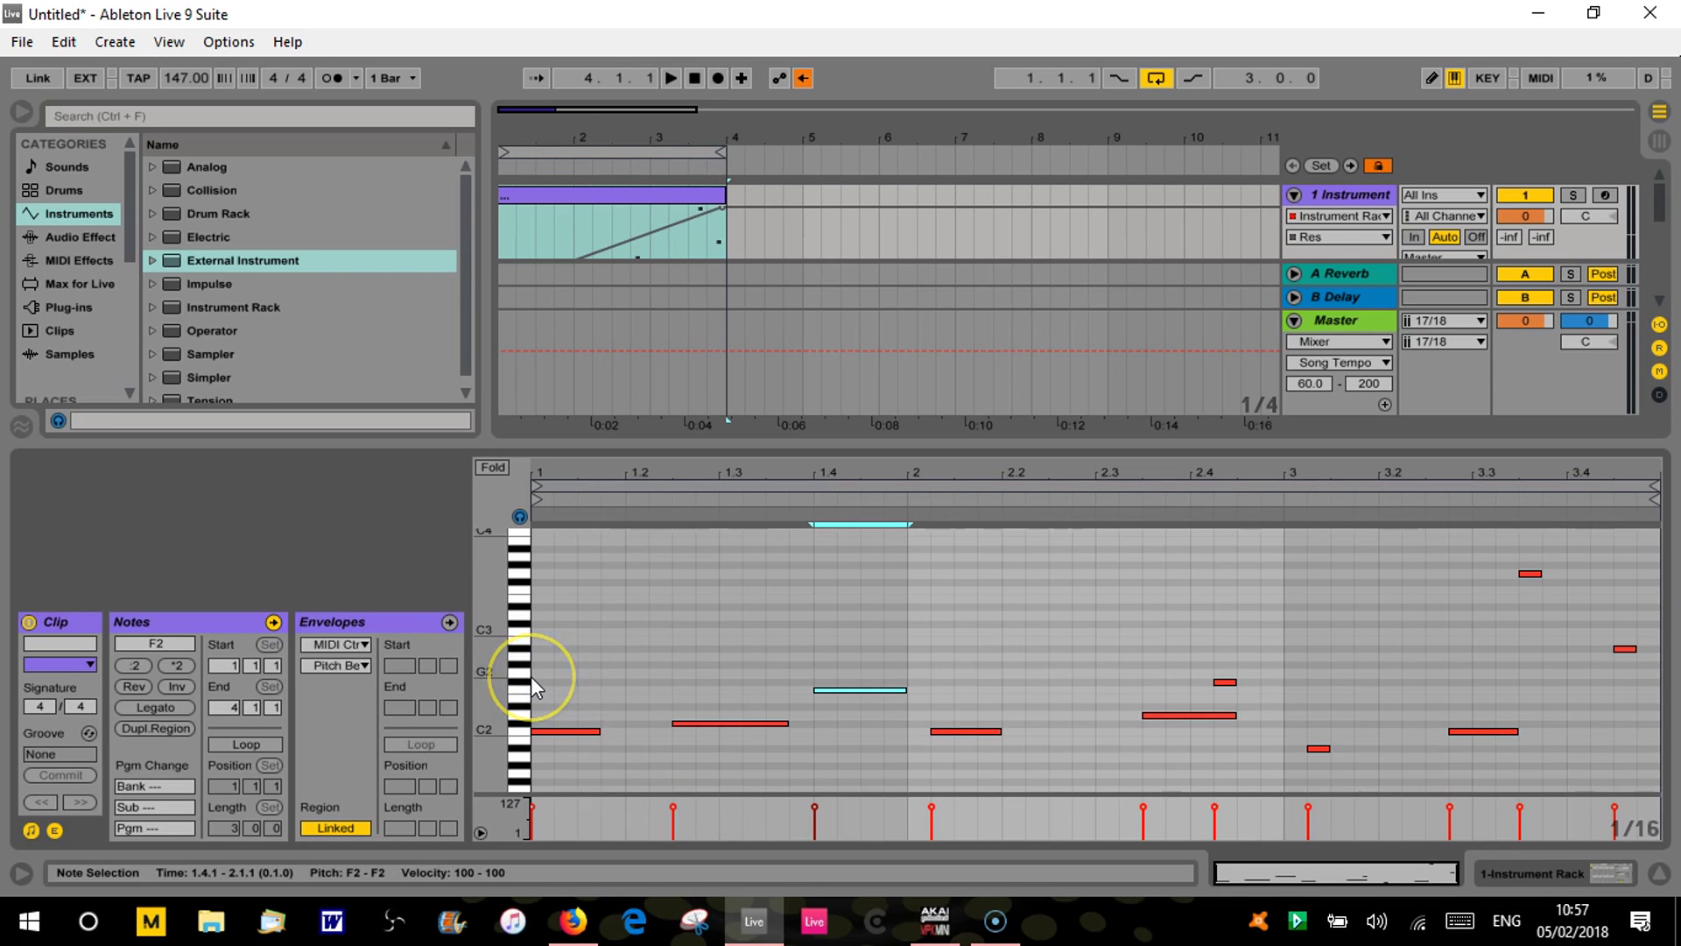
left_click_drag(530, 677, 1674, 688)
left_click(1530, 574)
key("Delete")
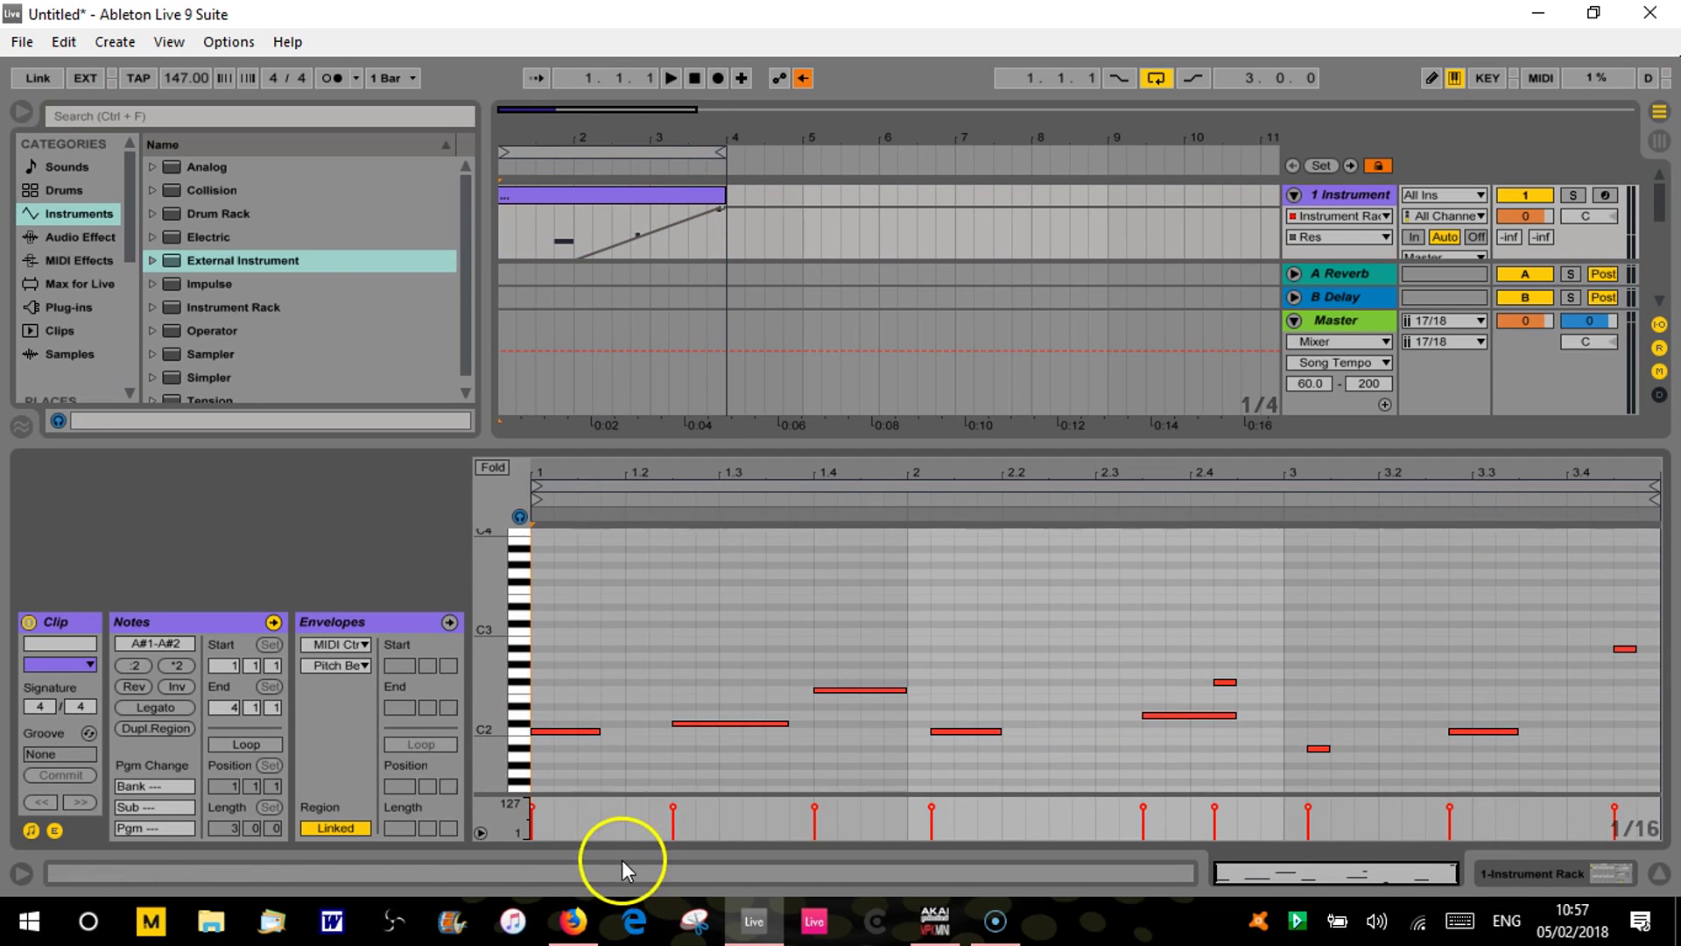
left_click_drag(694, 713, 713, 781)
key("ctrl+a")
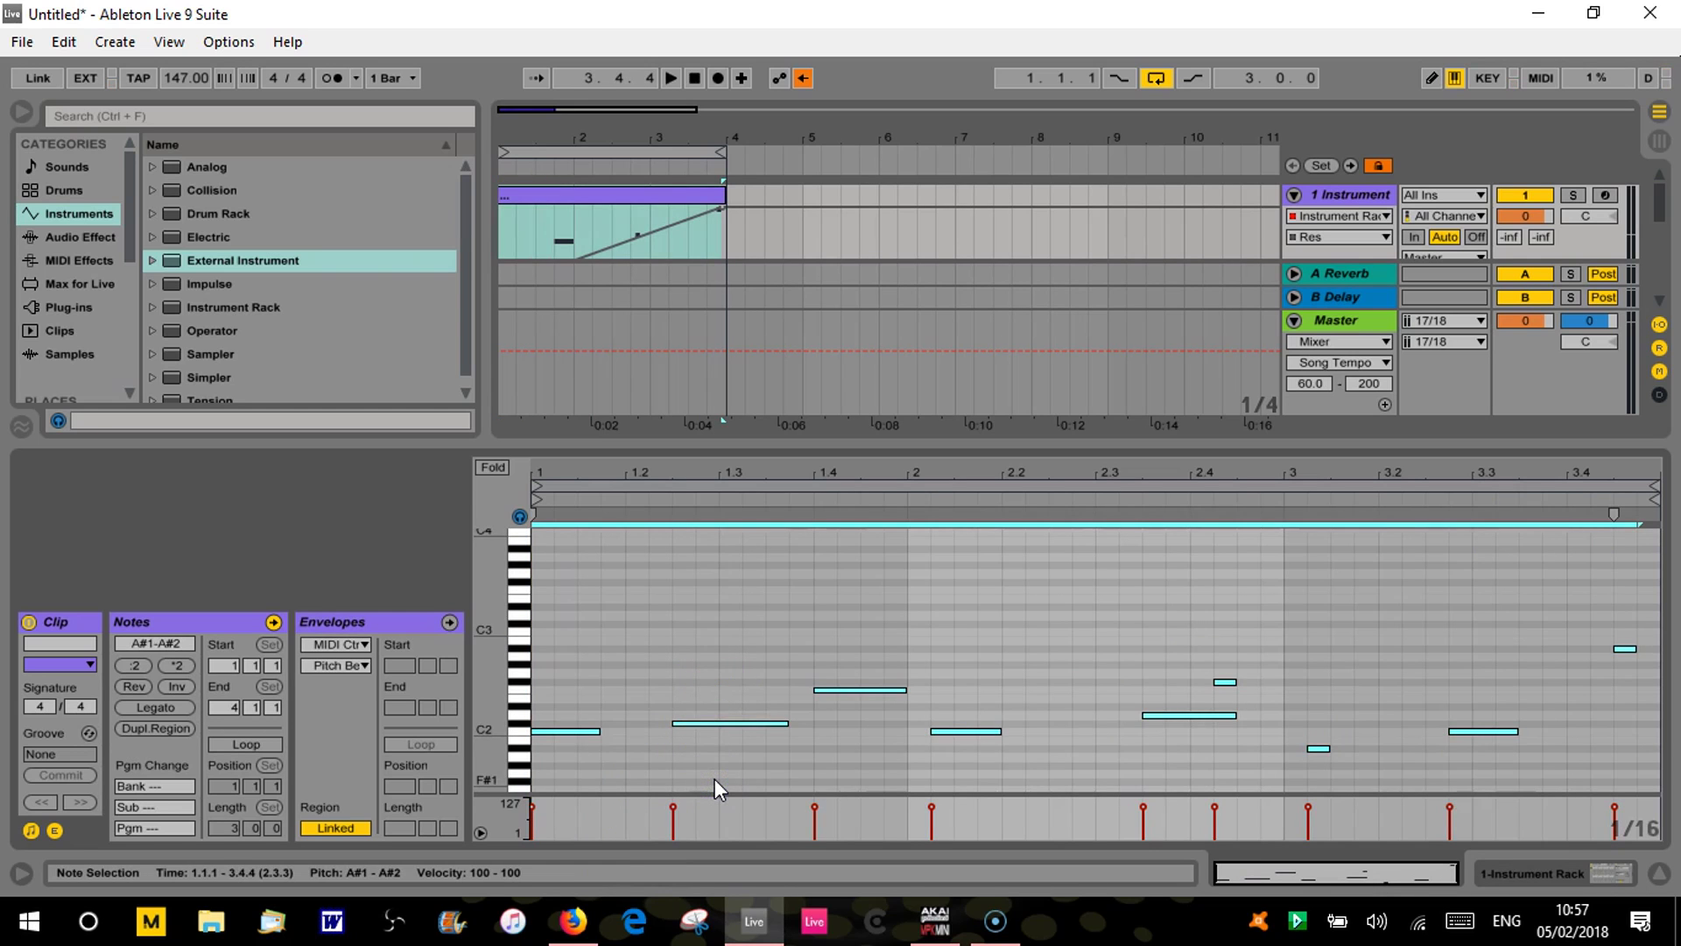
key("Delete")
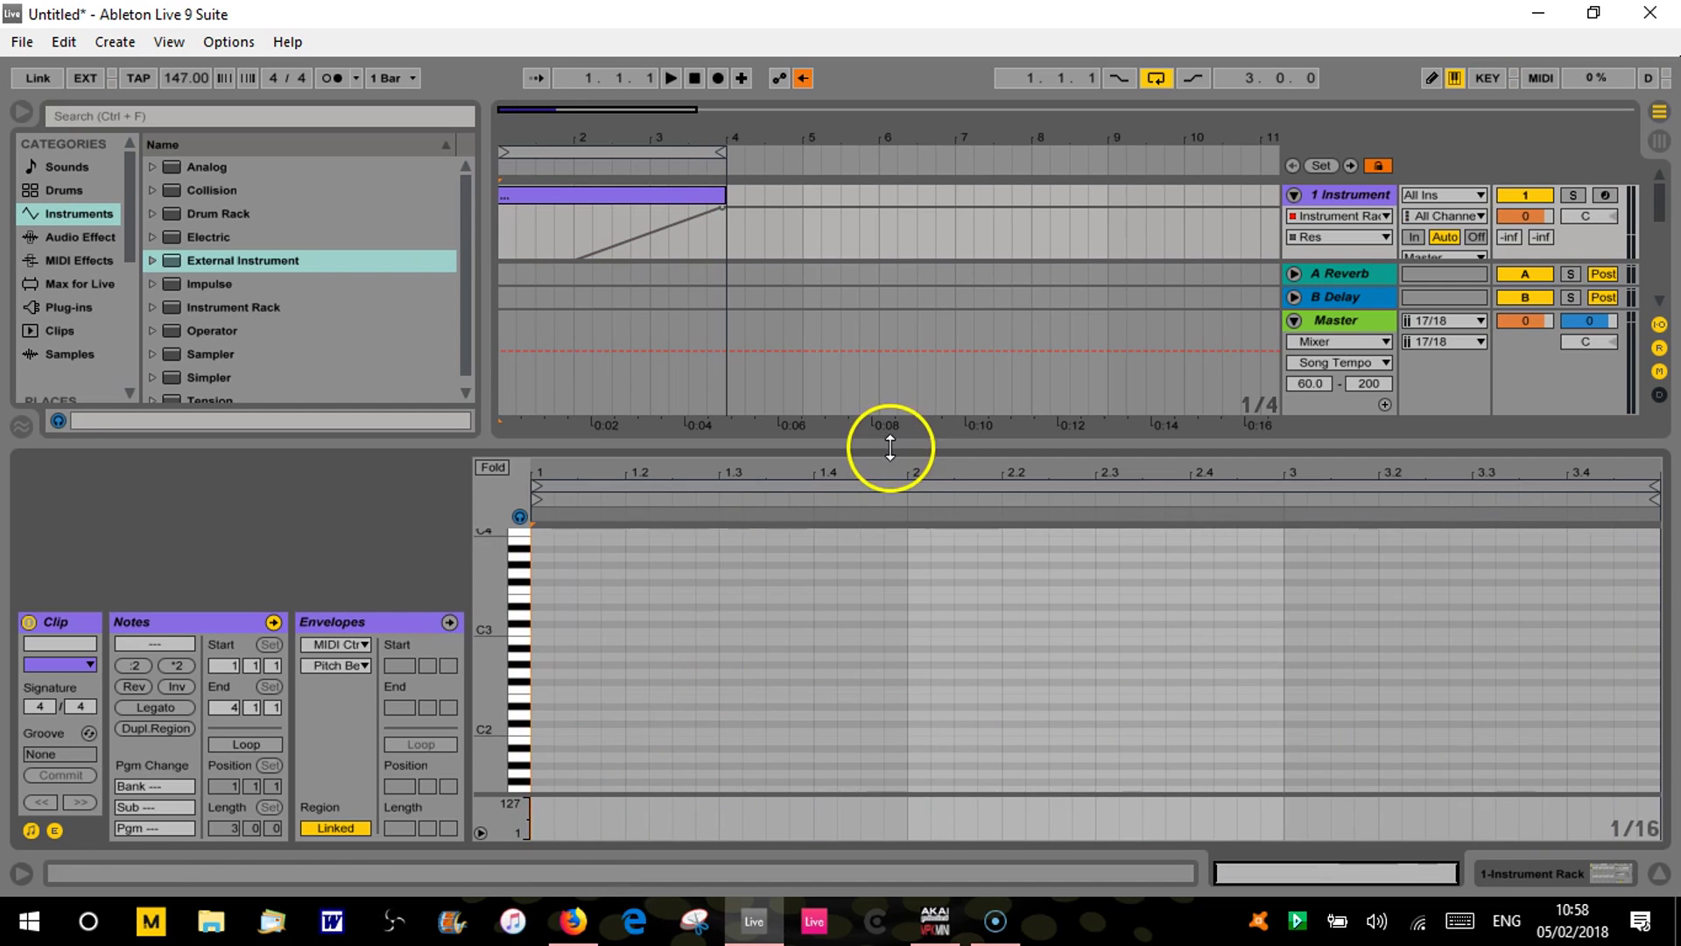
Hide the clip view and the browser so that all automation lanes over the clip fit on screen.
left_click_drag(889, 444, 890, 604)
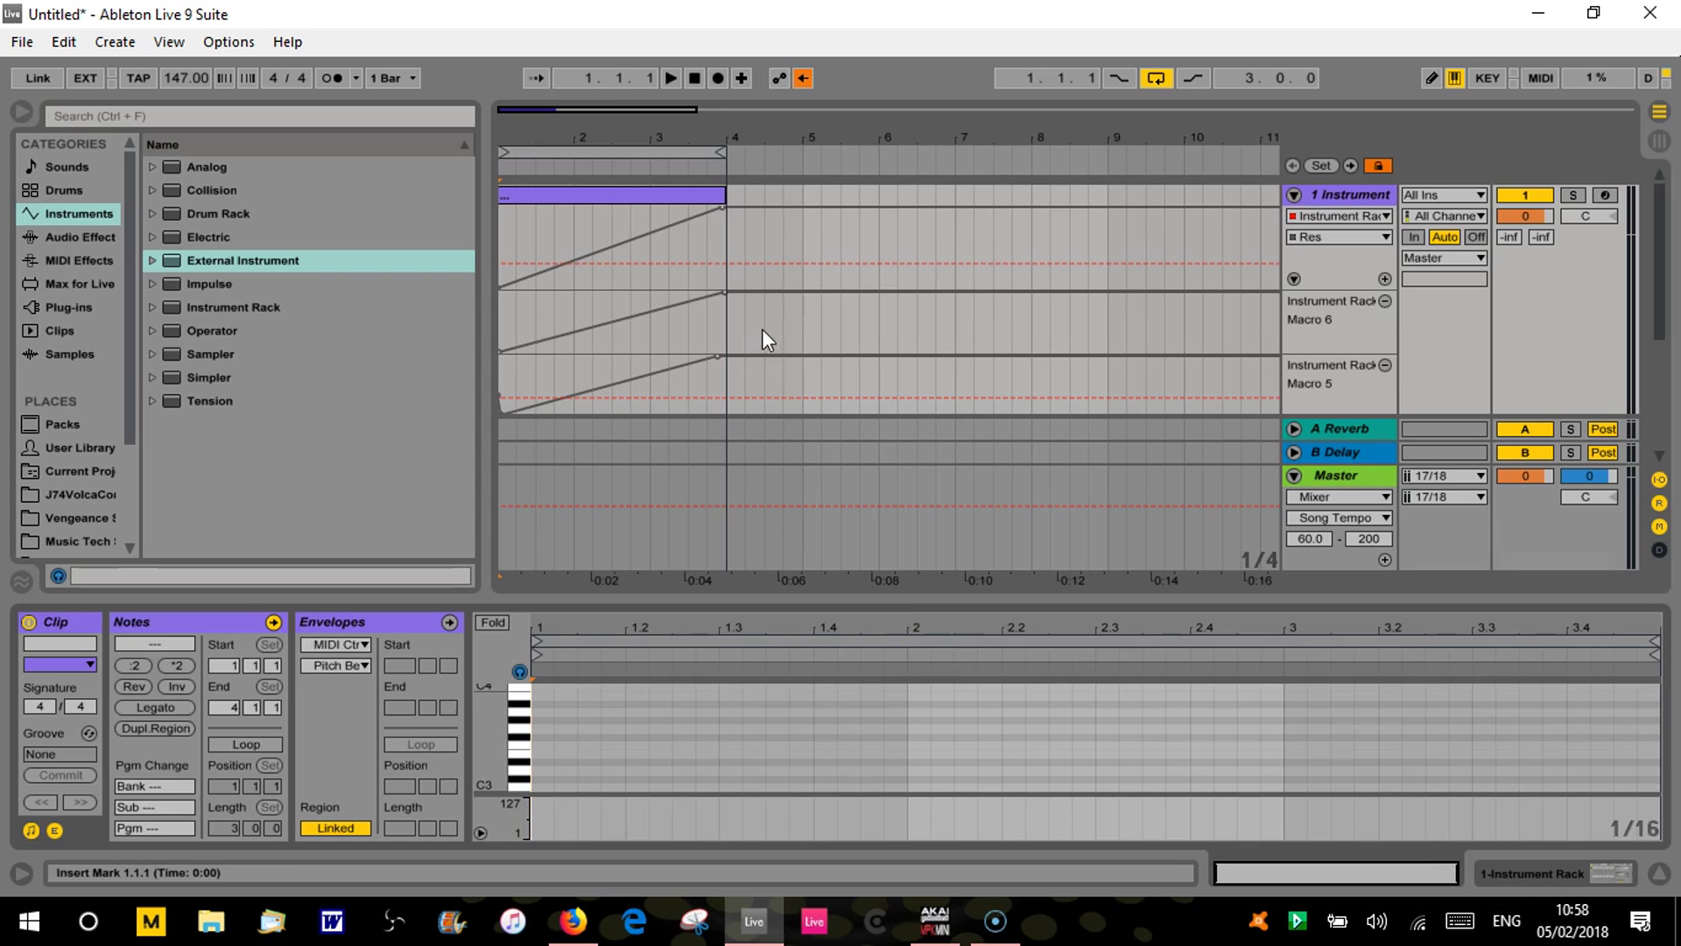
left_click_drag(725, 188, 871, 224)
left_click(872, 221)
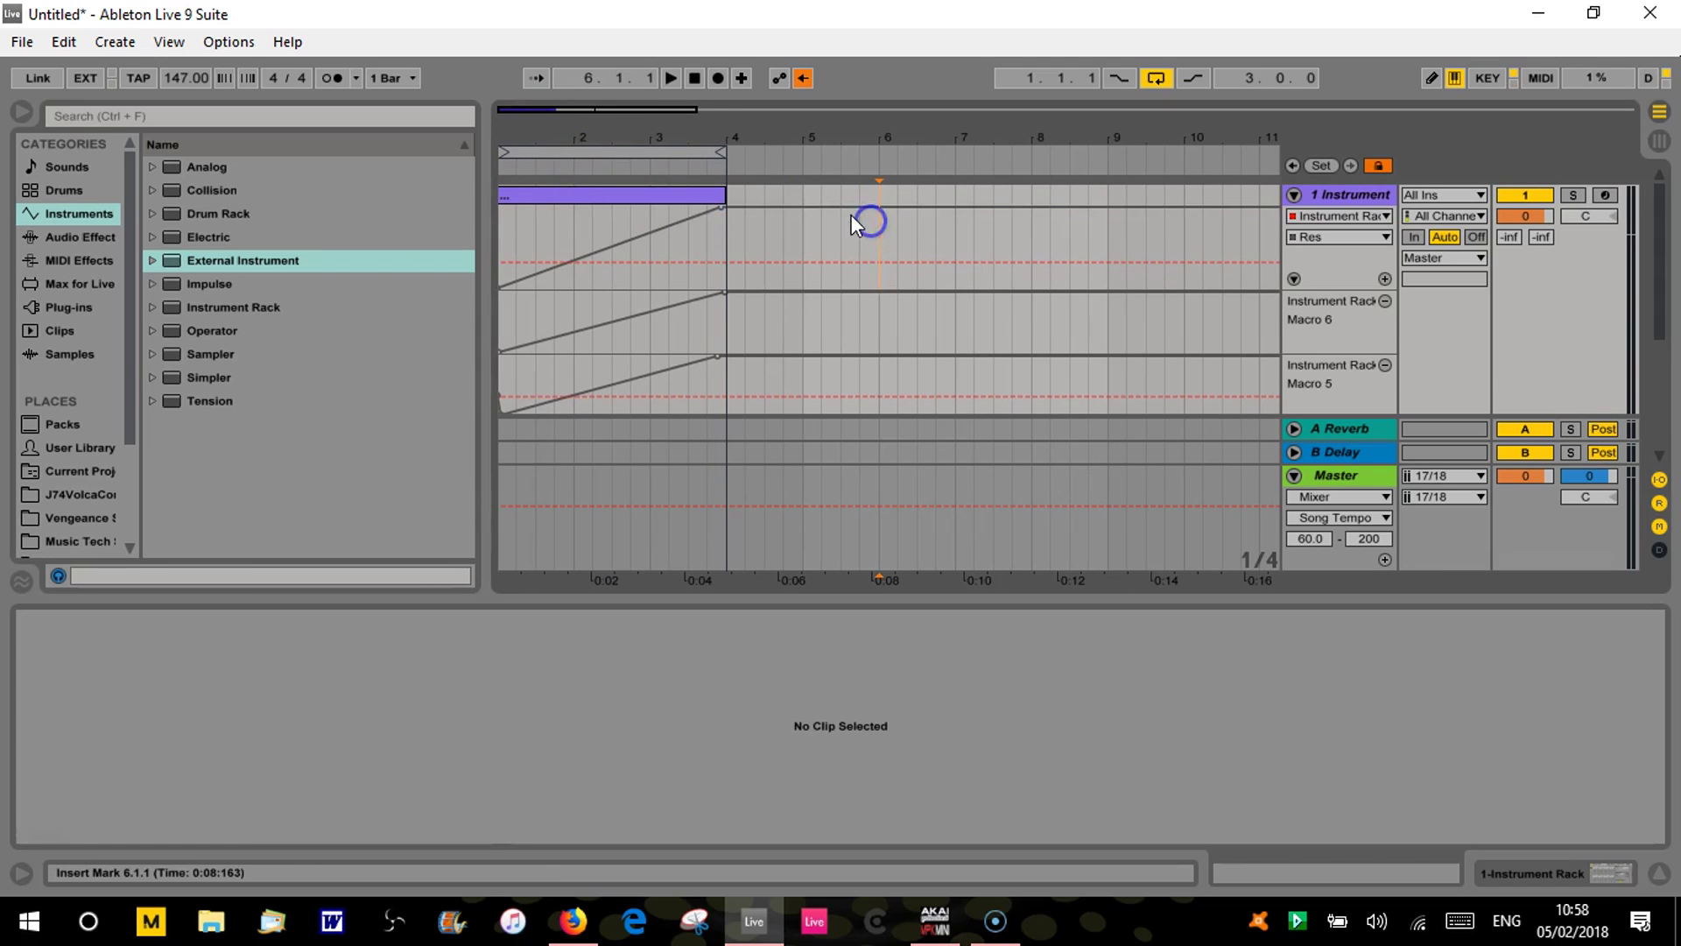
left_click_drag(544, 138, 543, 134)
left_click(1661, 873)
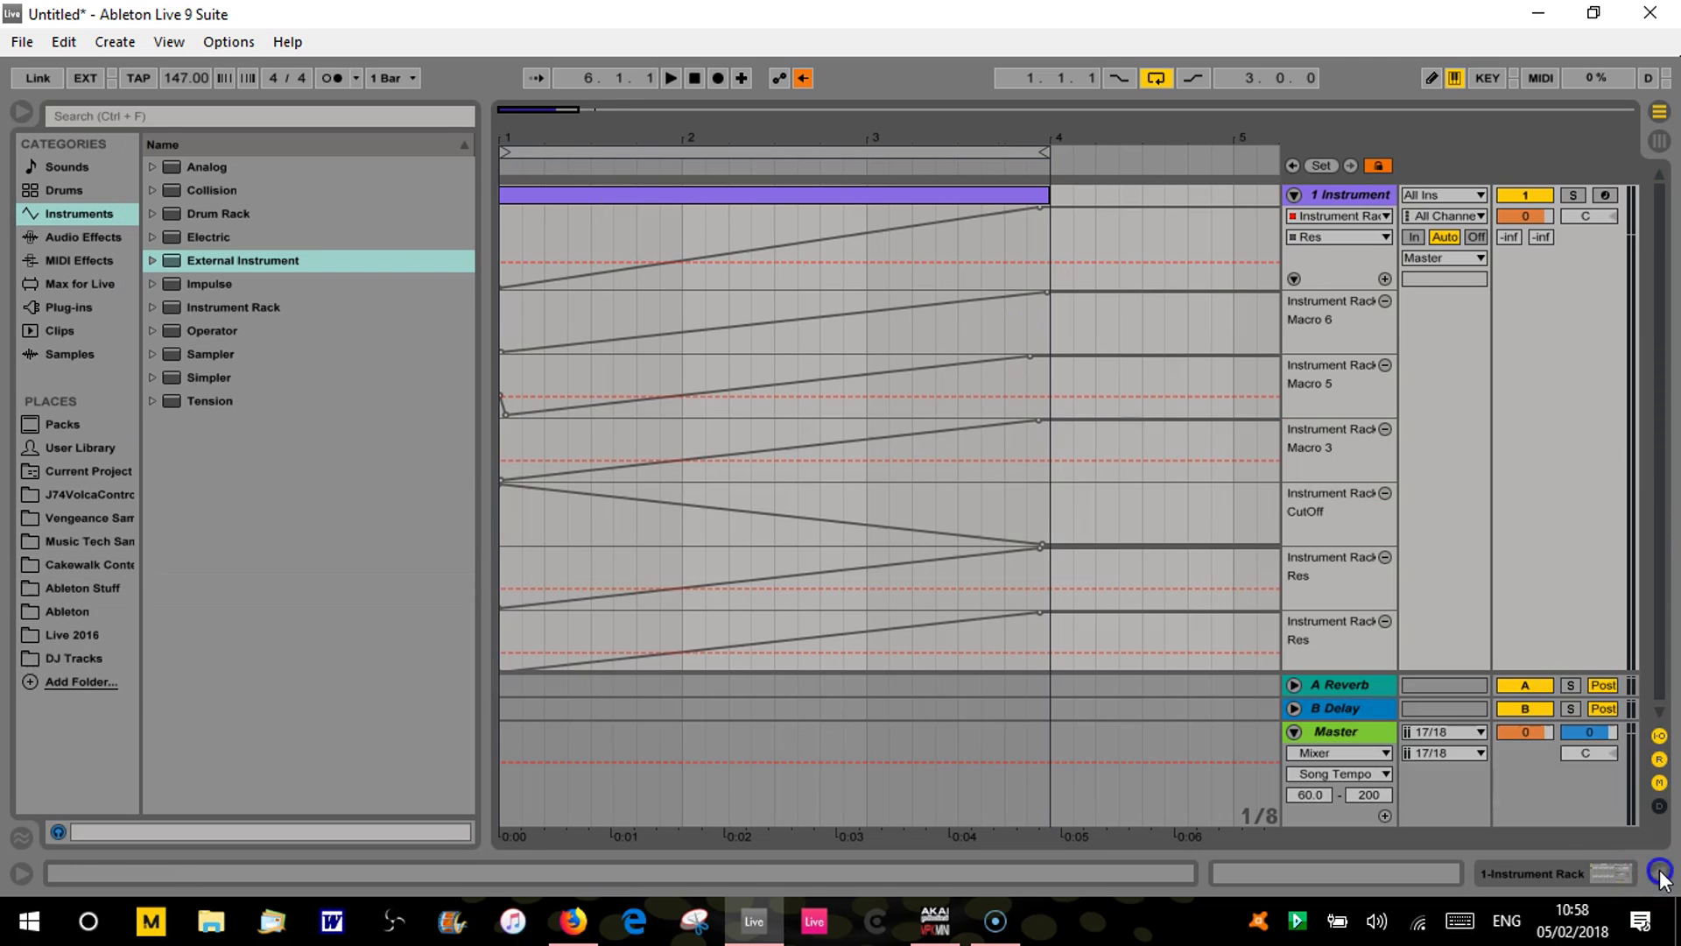
left_click(21, 112)
left_click_drag(61, 134, 518, 94)
Lower the song tempo to 111 BPM, play the empty clip with its automation from the start, and stop.
left_click(695, 78)
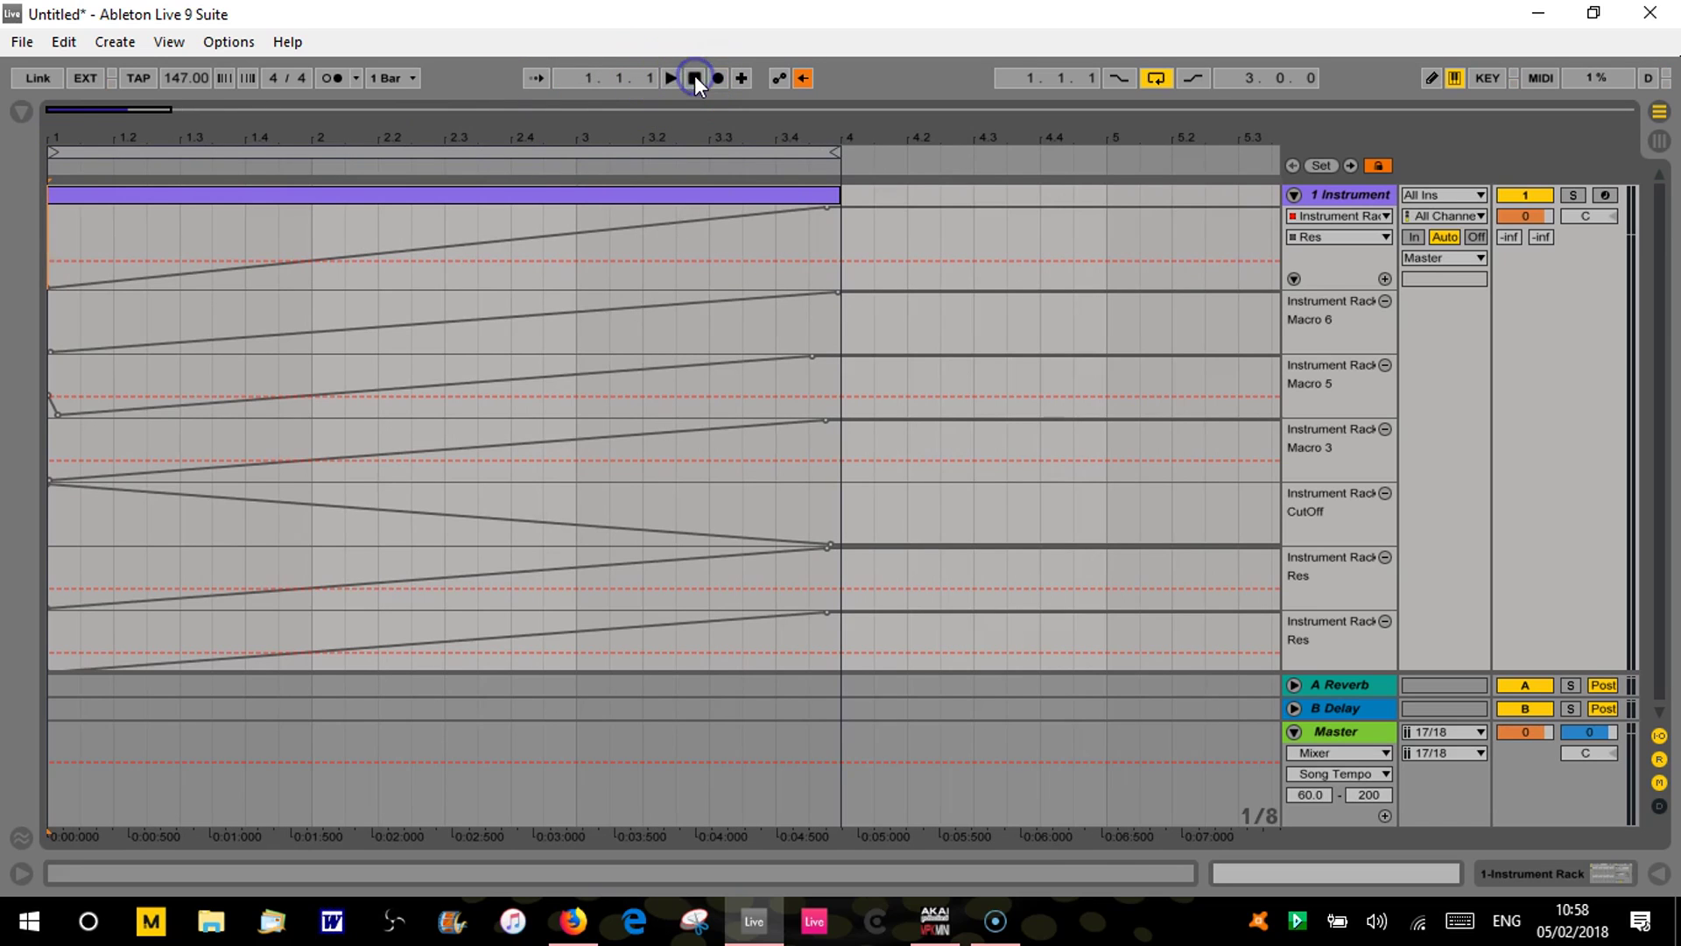
left_click_drag(176, 77, 182, 116)
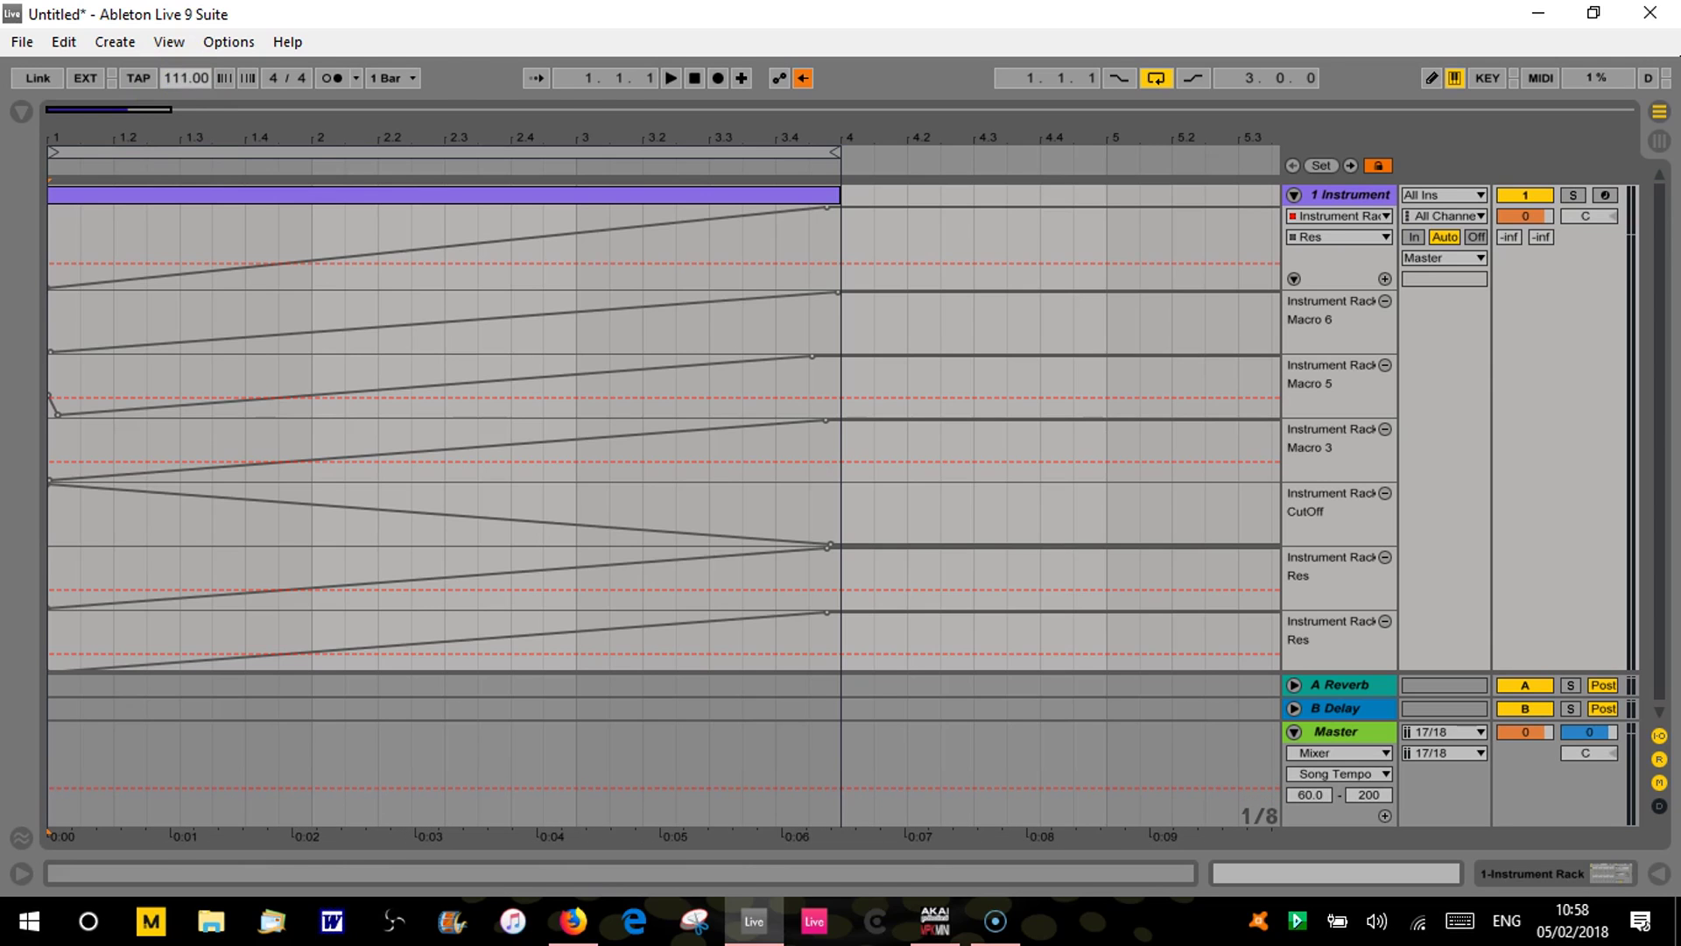
left_click(698, 82)
left_click(669, 78)
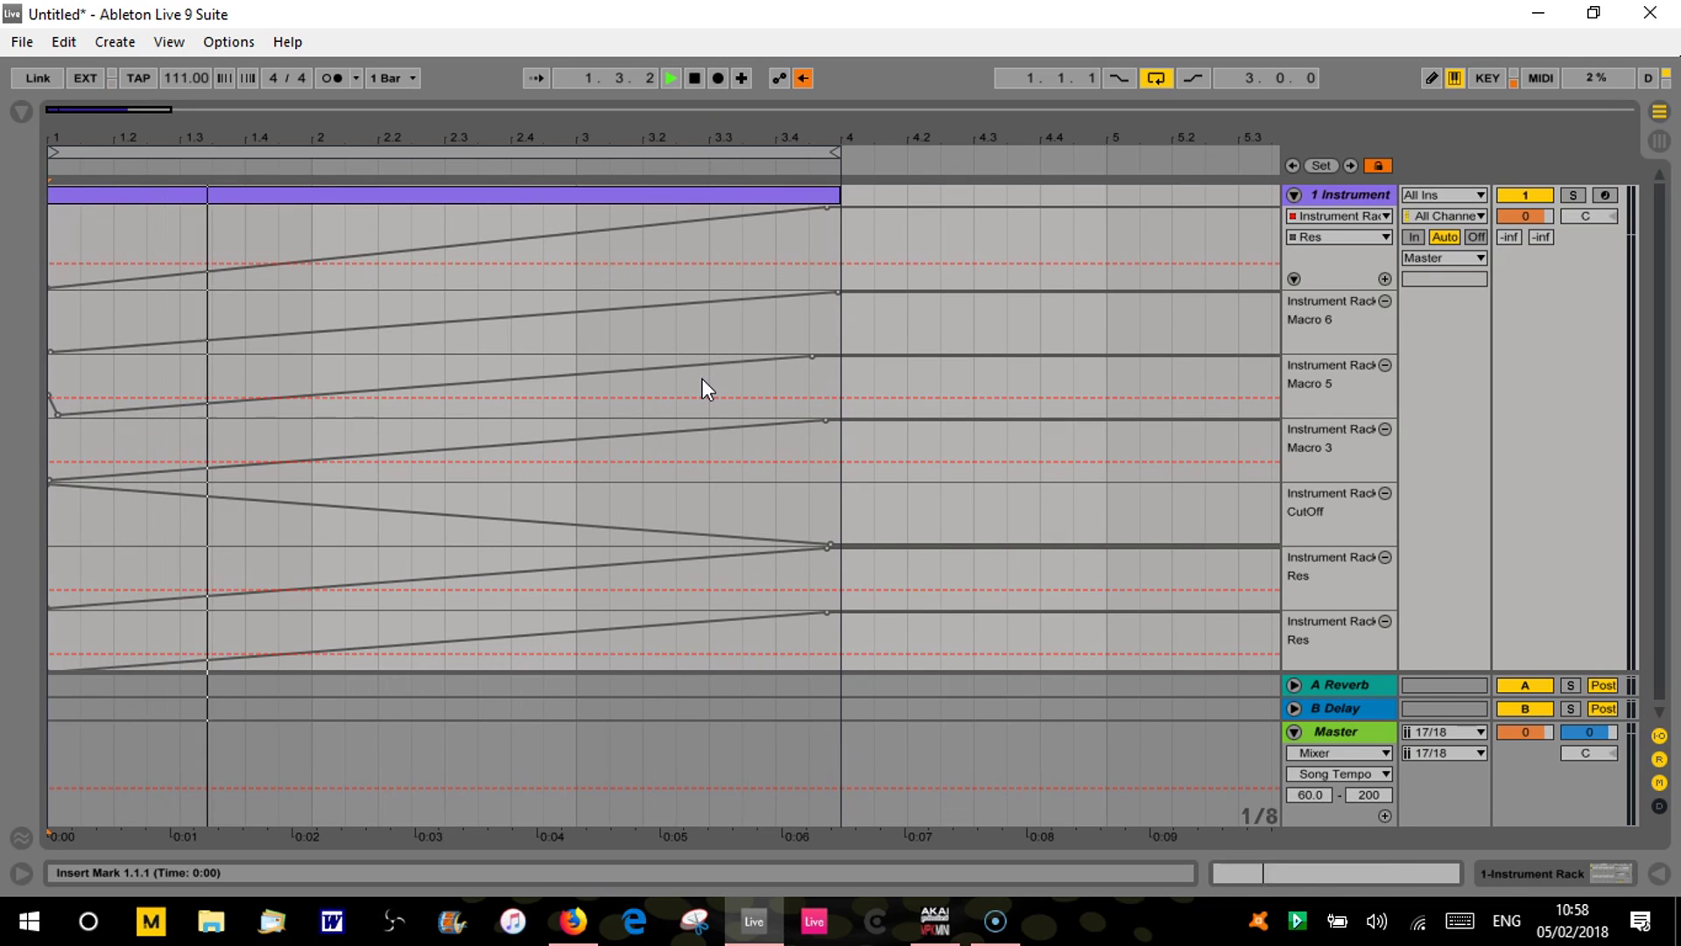
left_click(1325, 673)
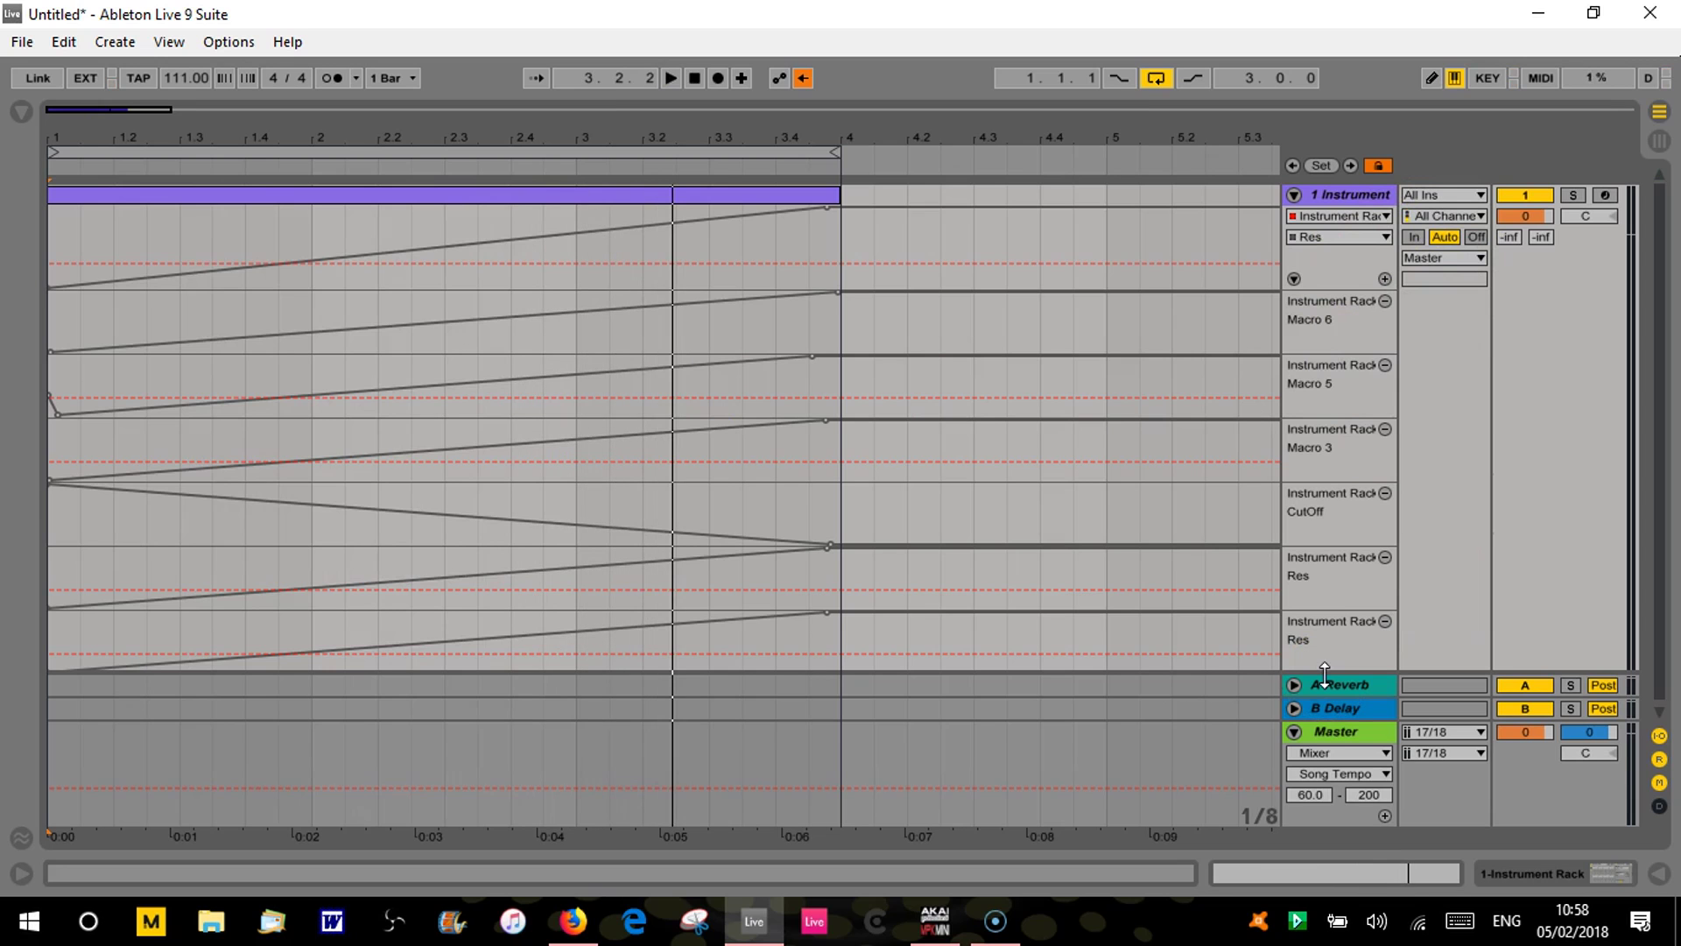
left_click(692, 79)
Collapse the instrument track's extra automation lanes and show its device chain.
left_click_drag(668, 135, 202, 132)
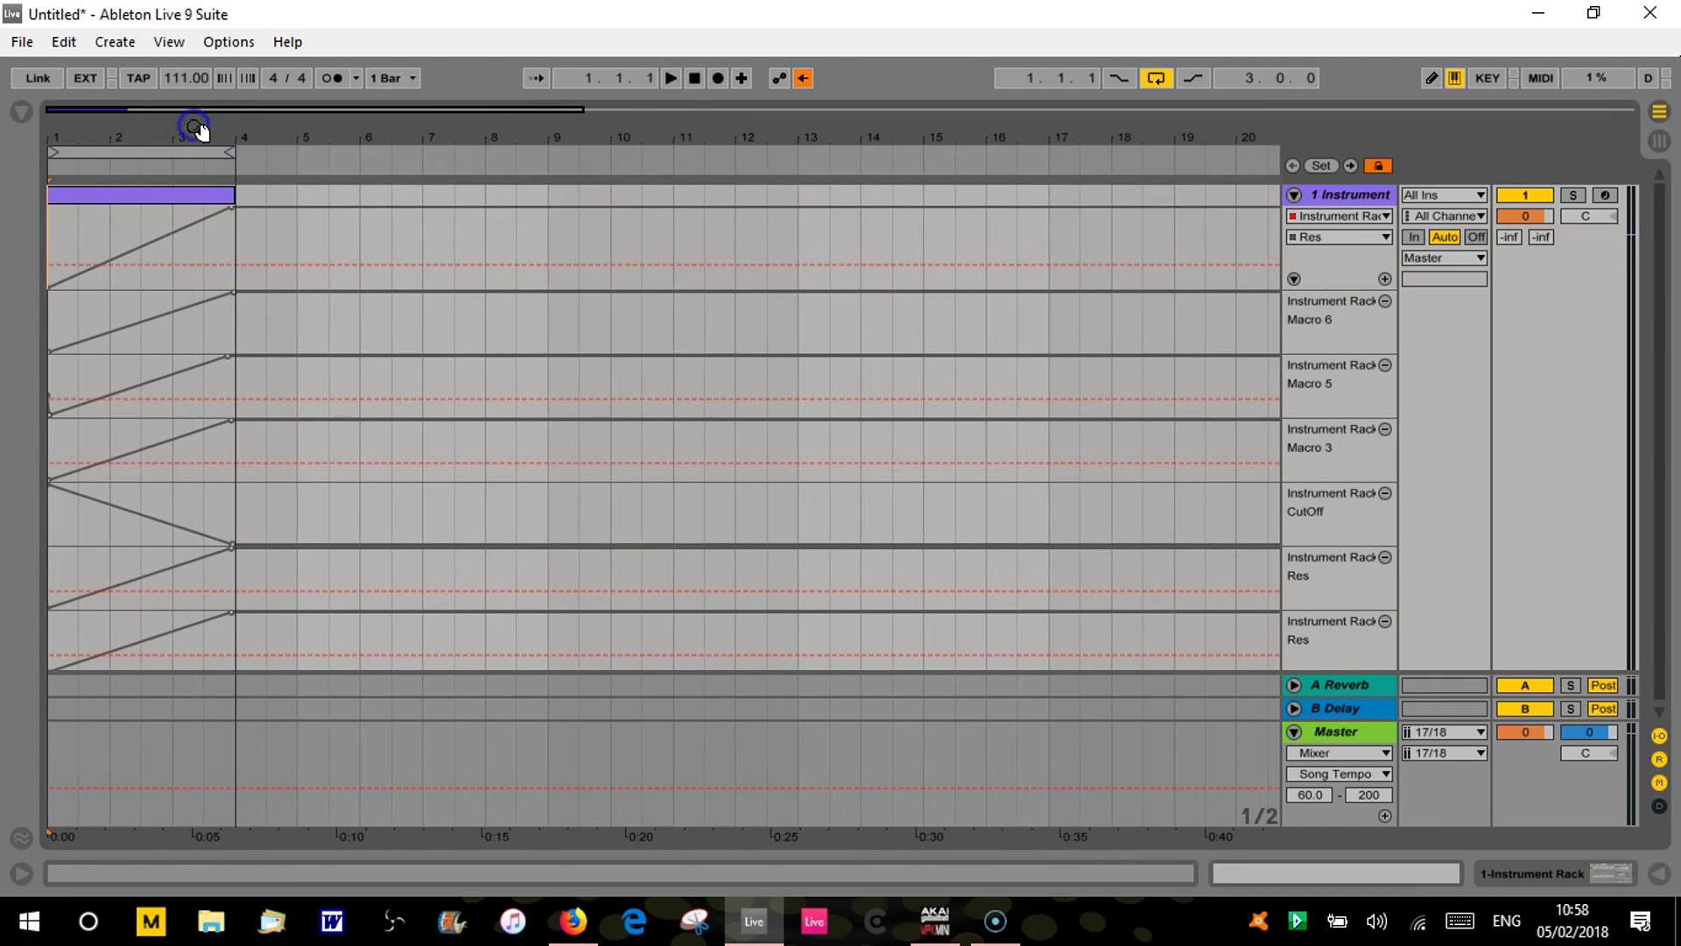
left_click(1293, 279)
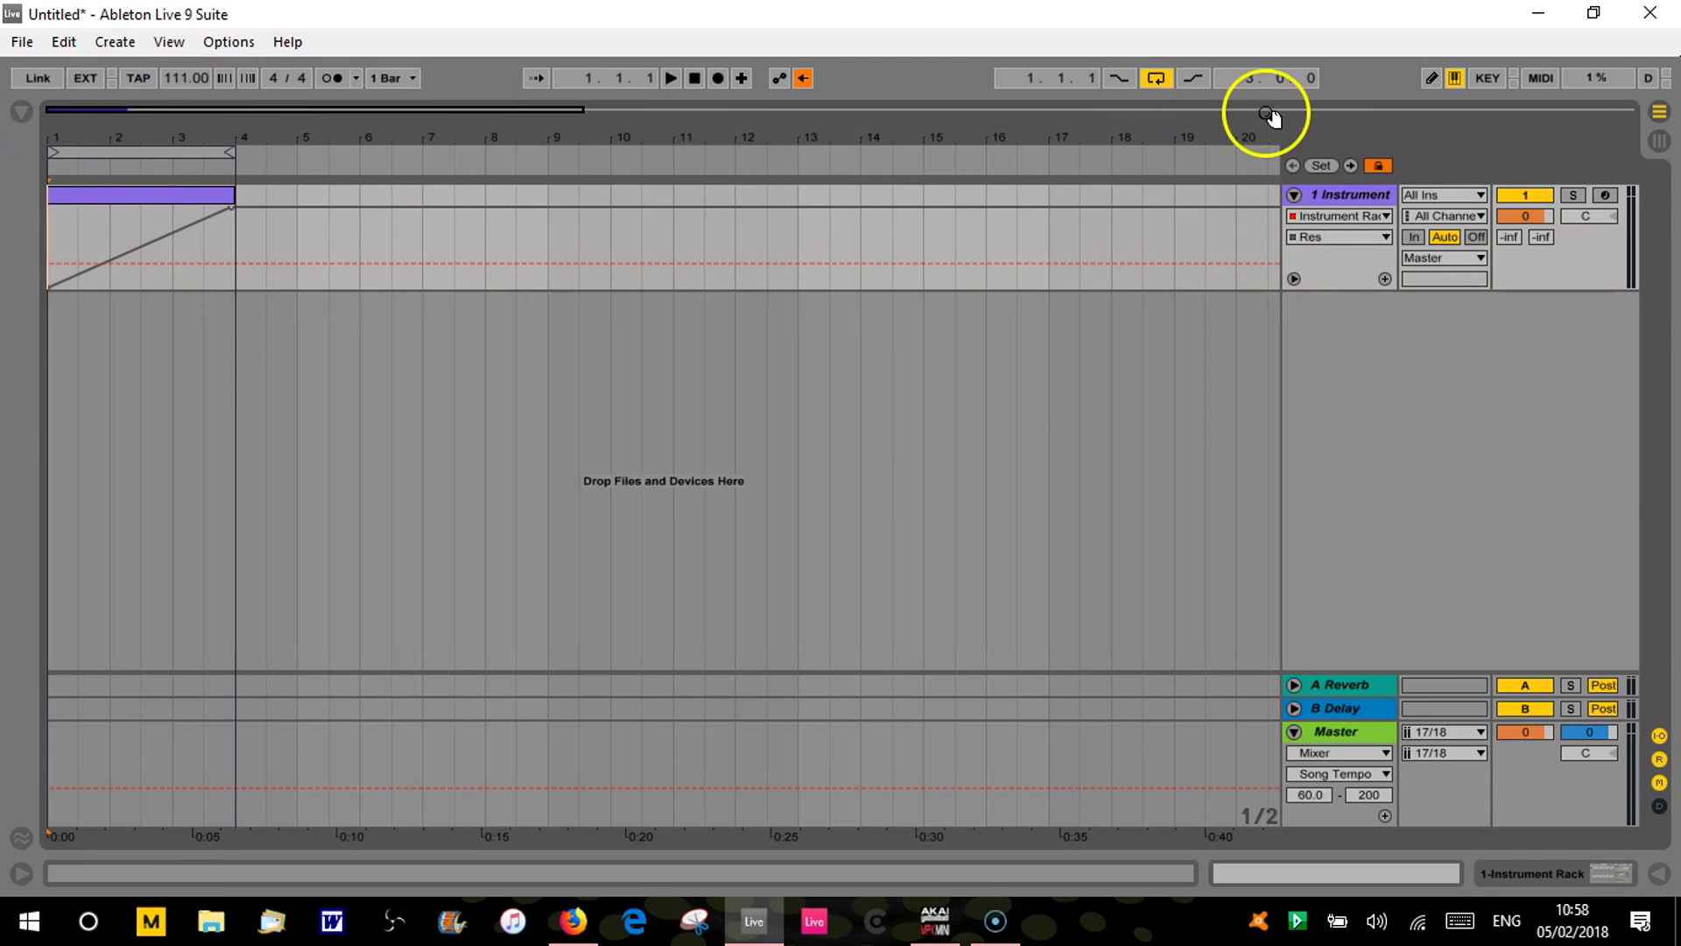
double_click(1333, 187)
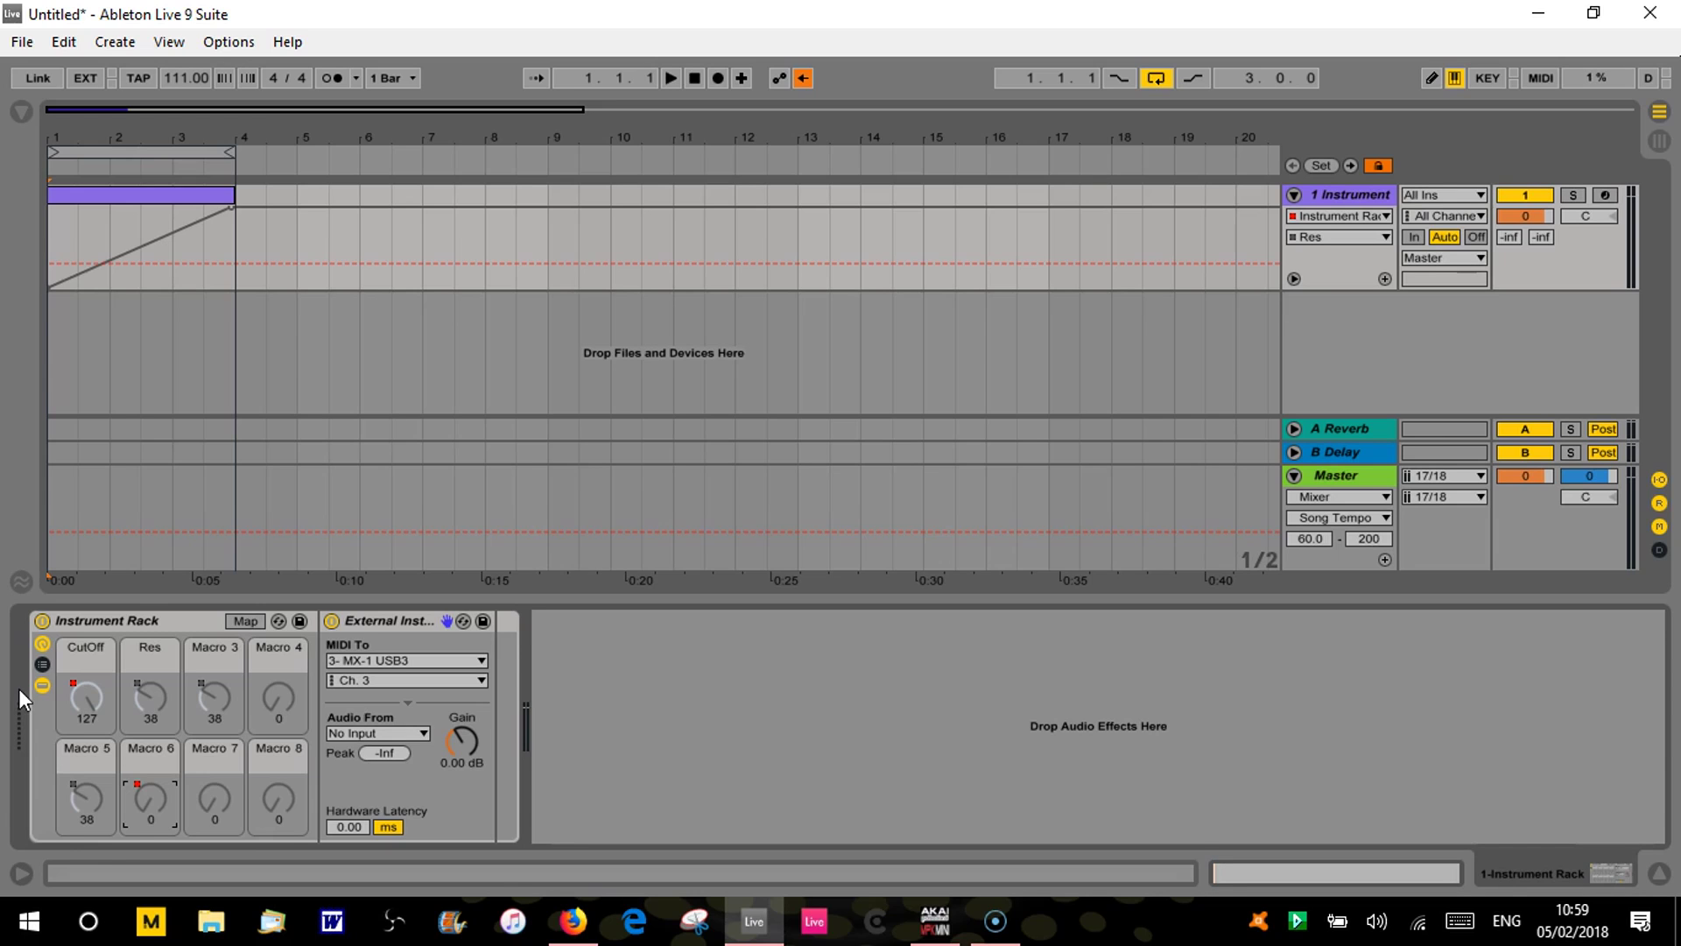
Remove the External Instrument from the rack and the clip from the track, keeping the automation, and fold the Master track.
left_click(93, 827)
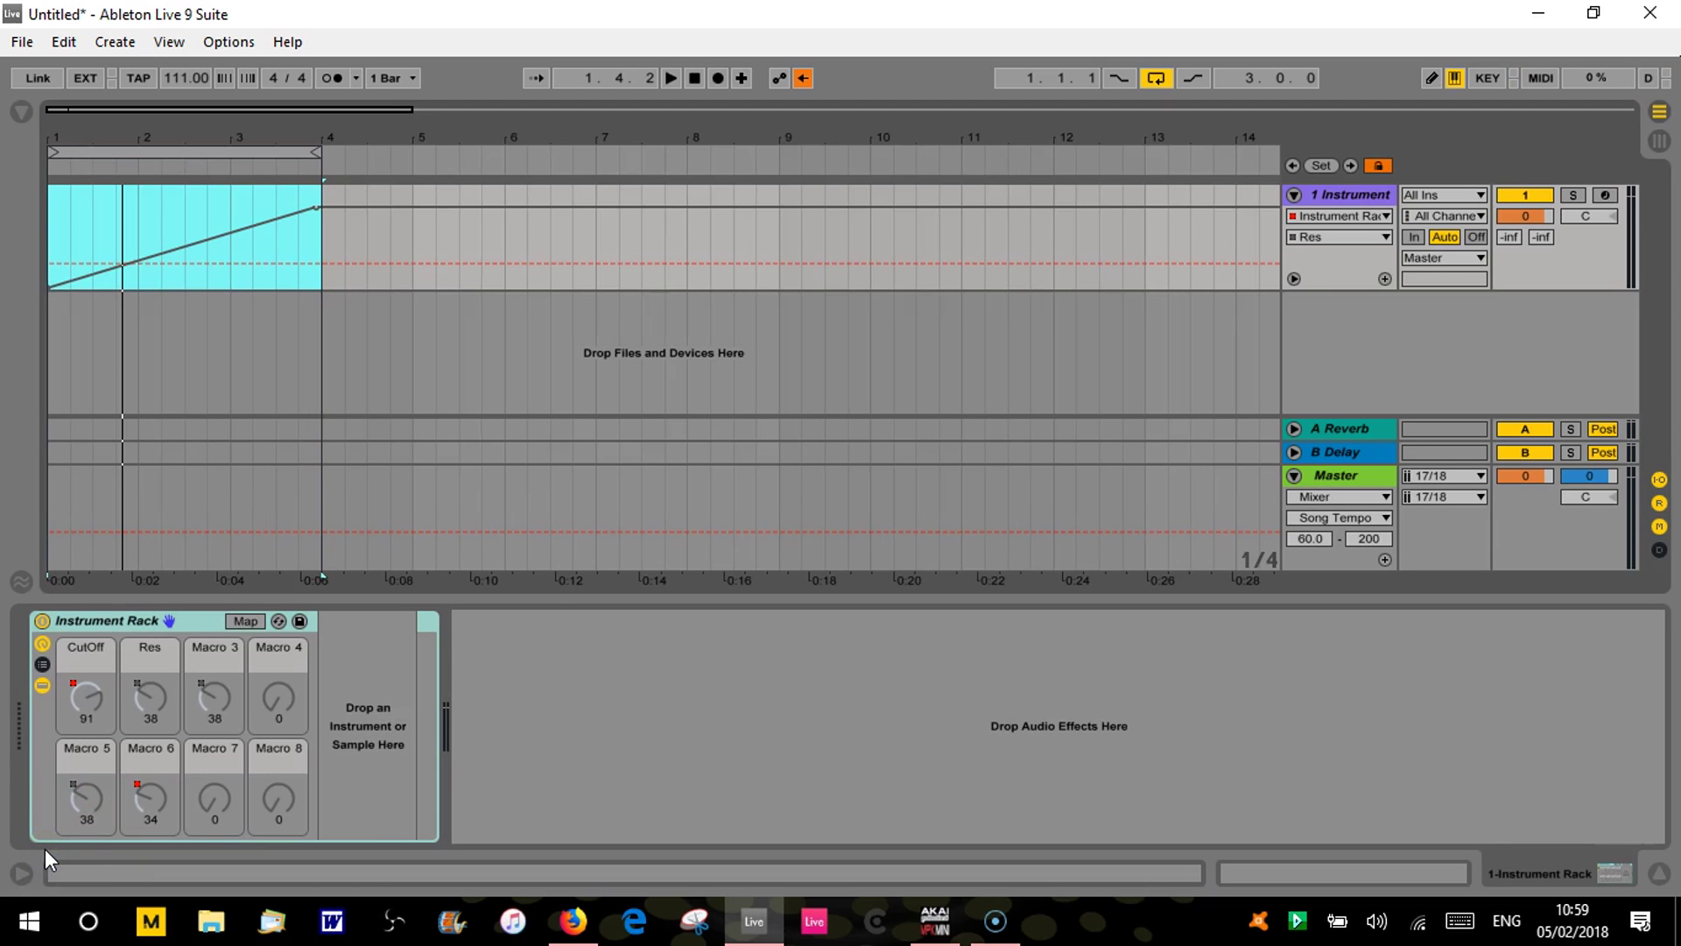
left_click(91, 398)
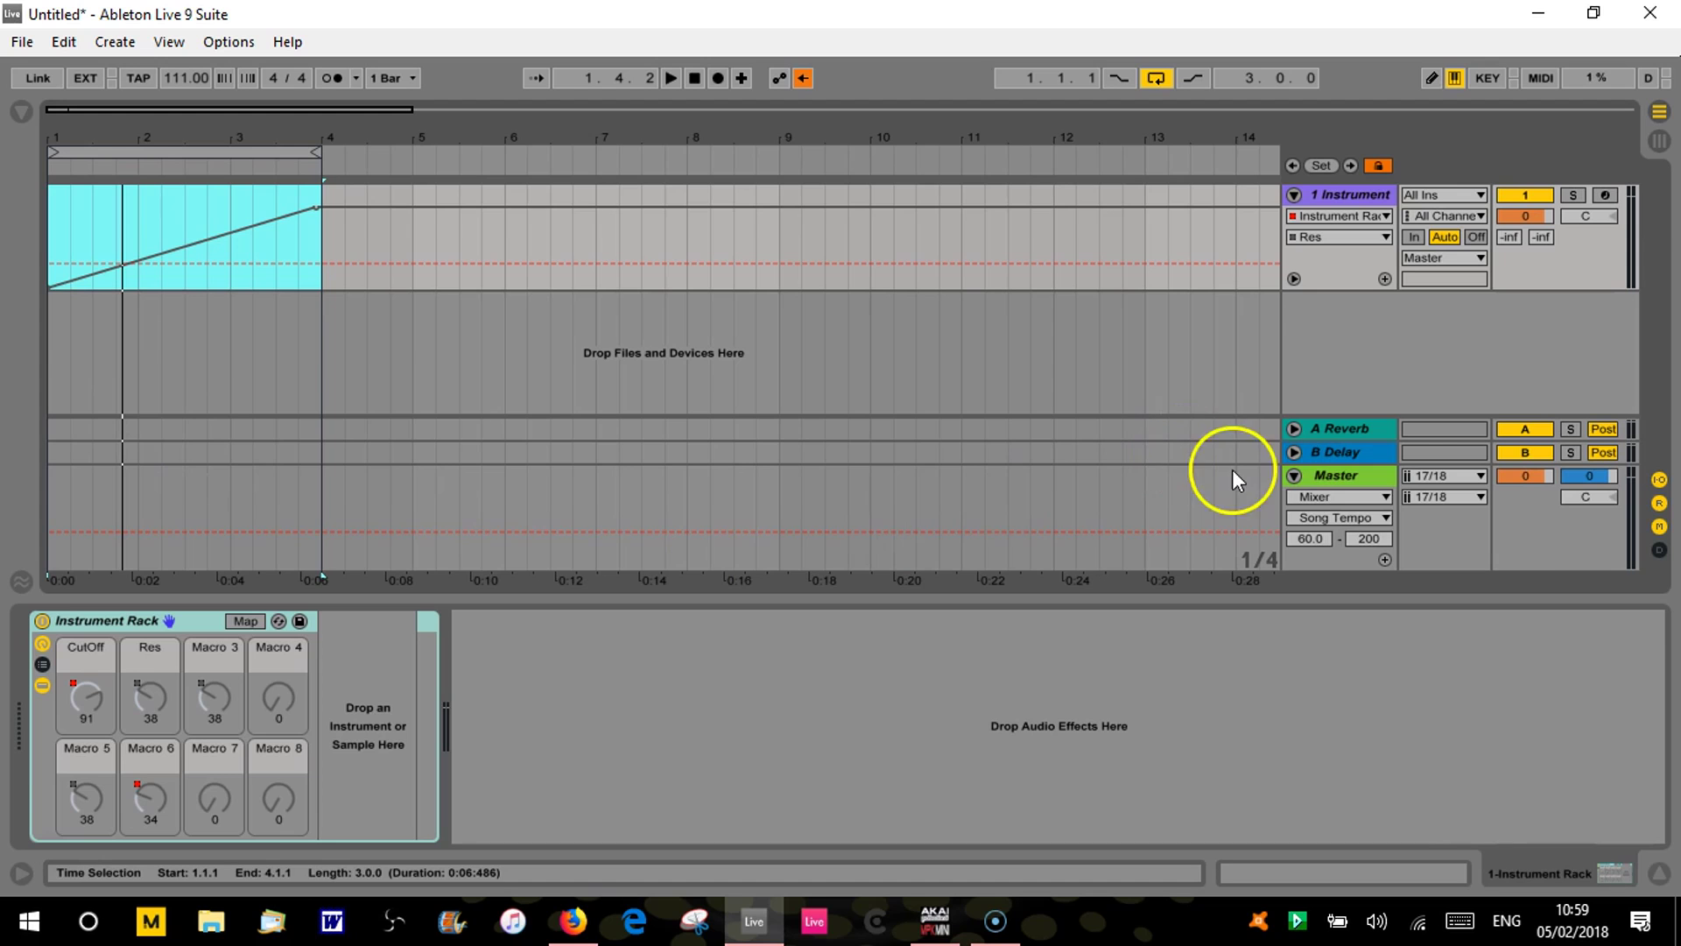
left_click(1293, 476)
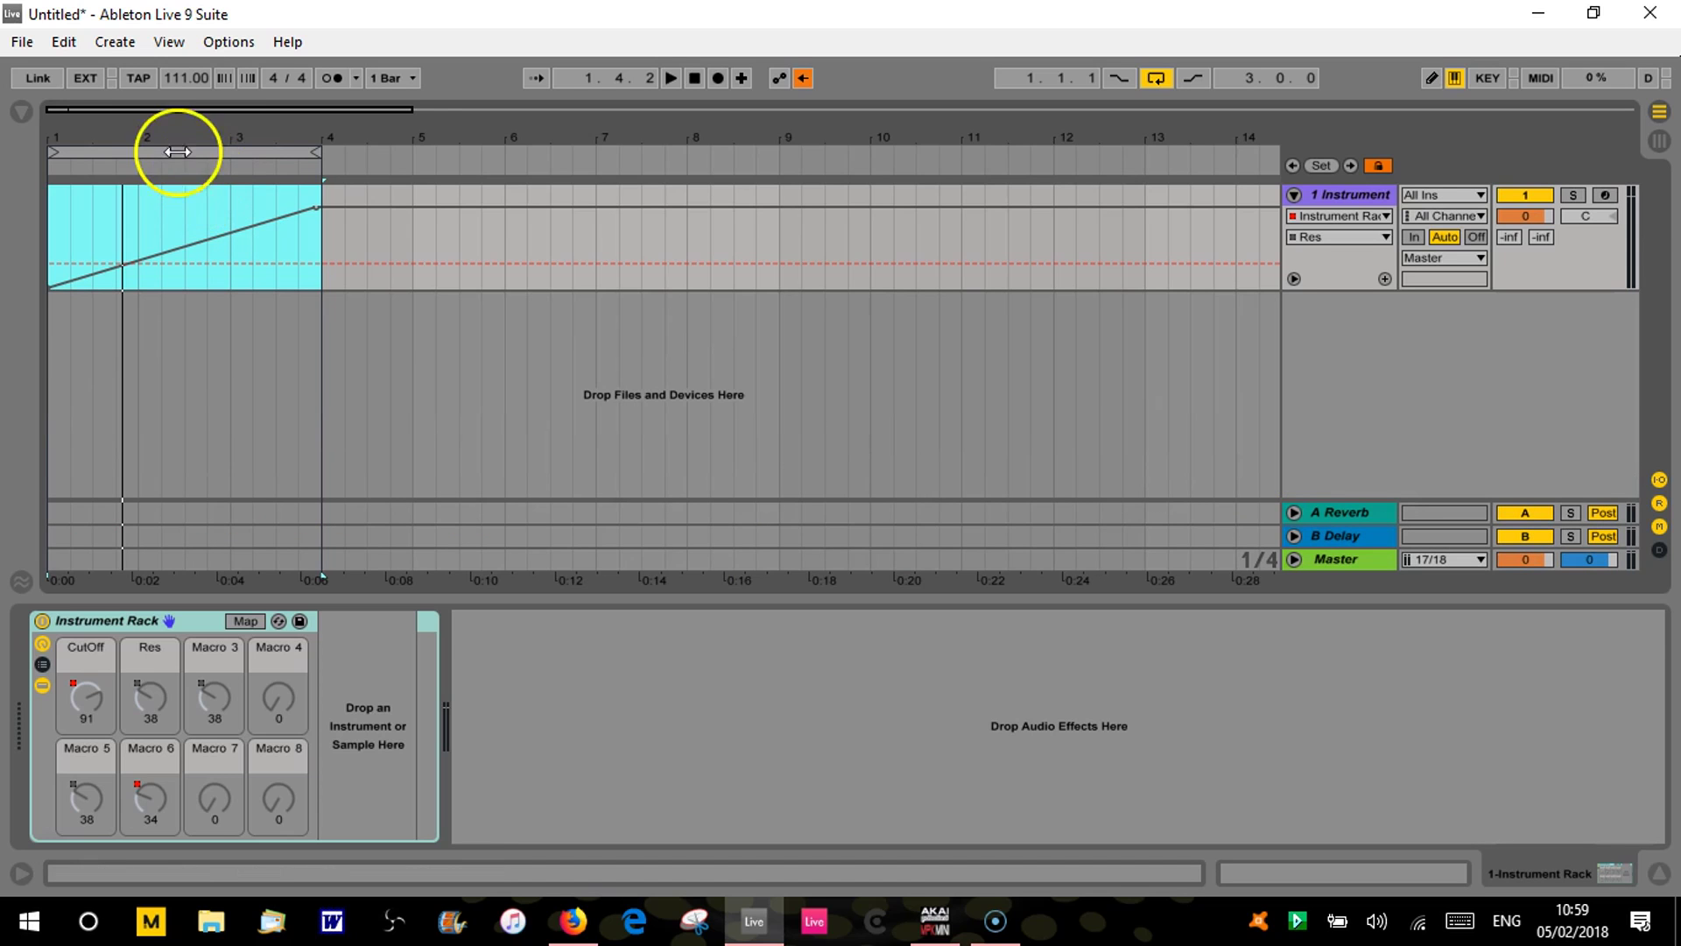
left_click(132, 187)
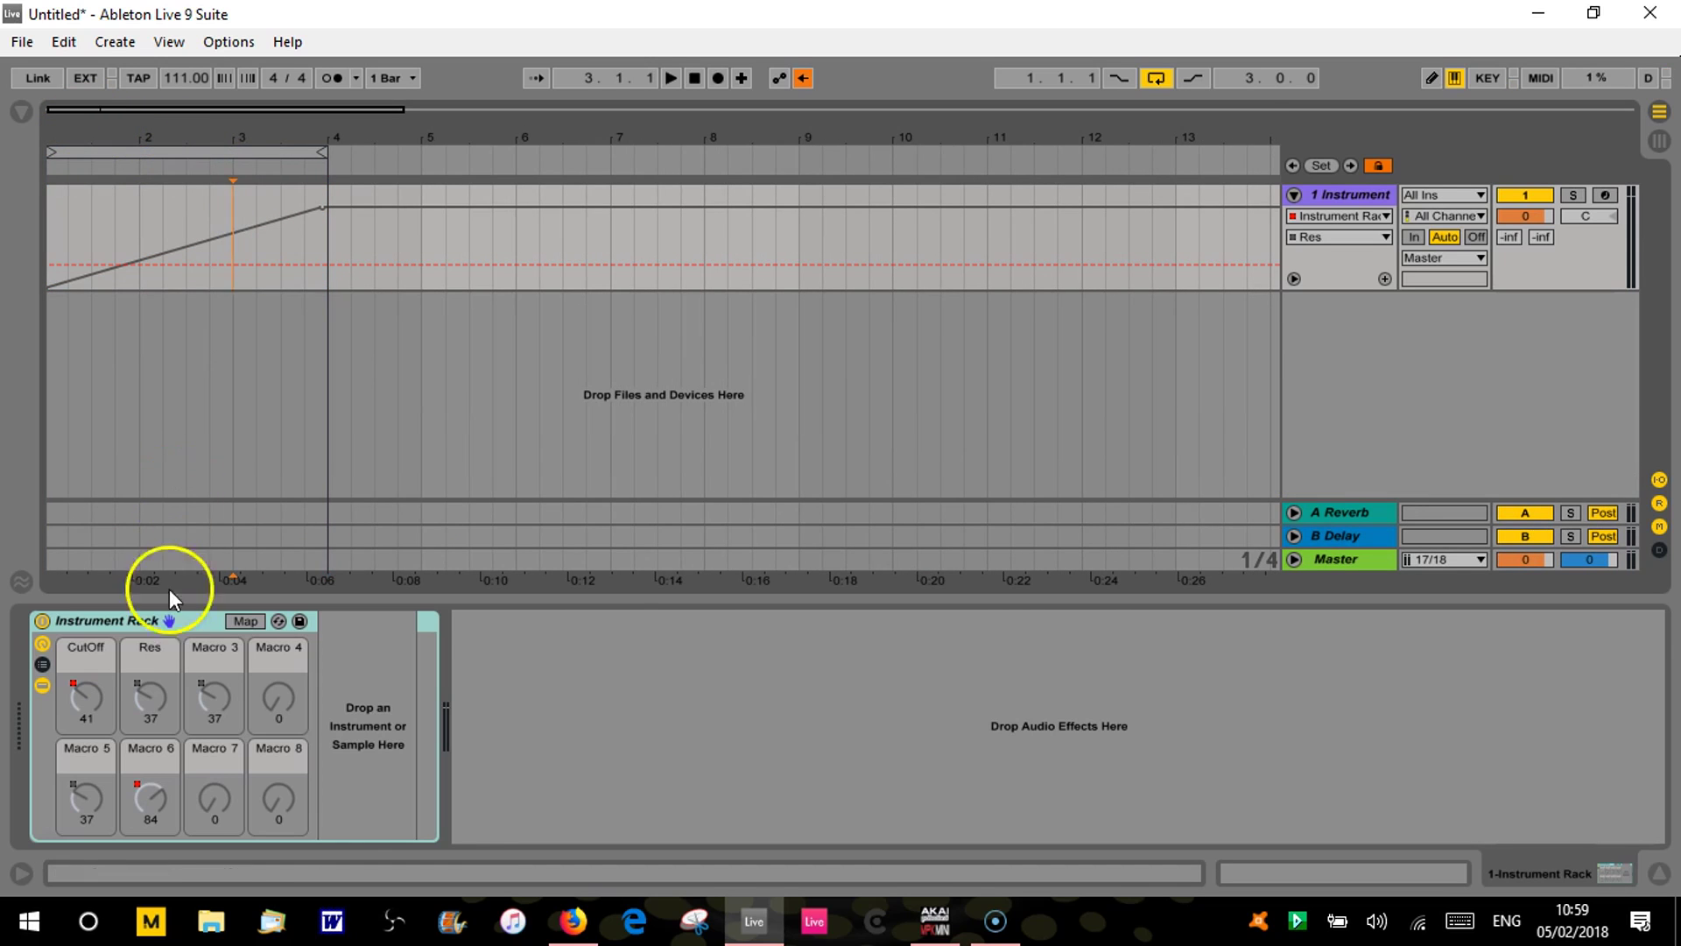
Re-enable the overridden macro automation and play the arrangement from the start.
left_click(804, 78)
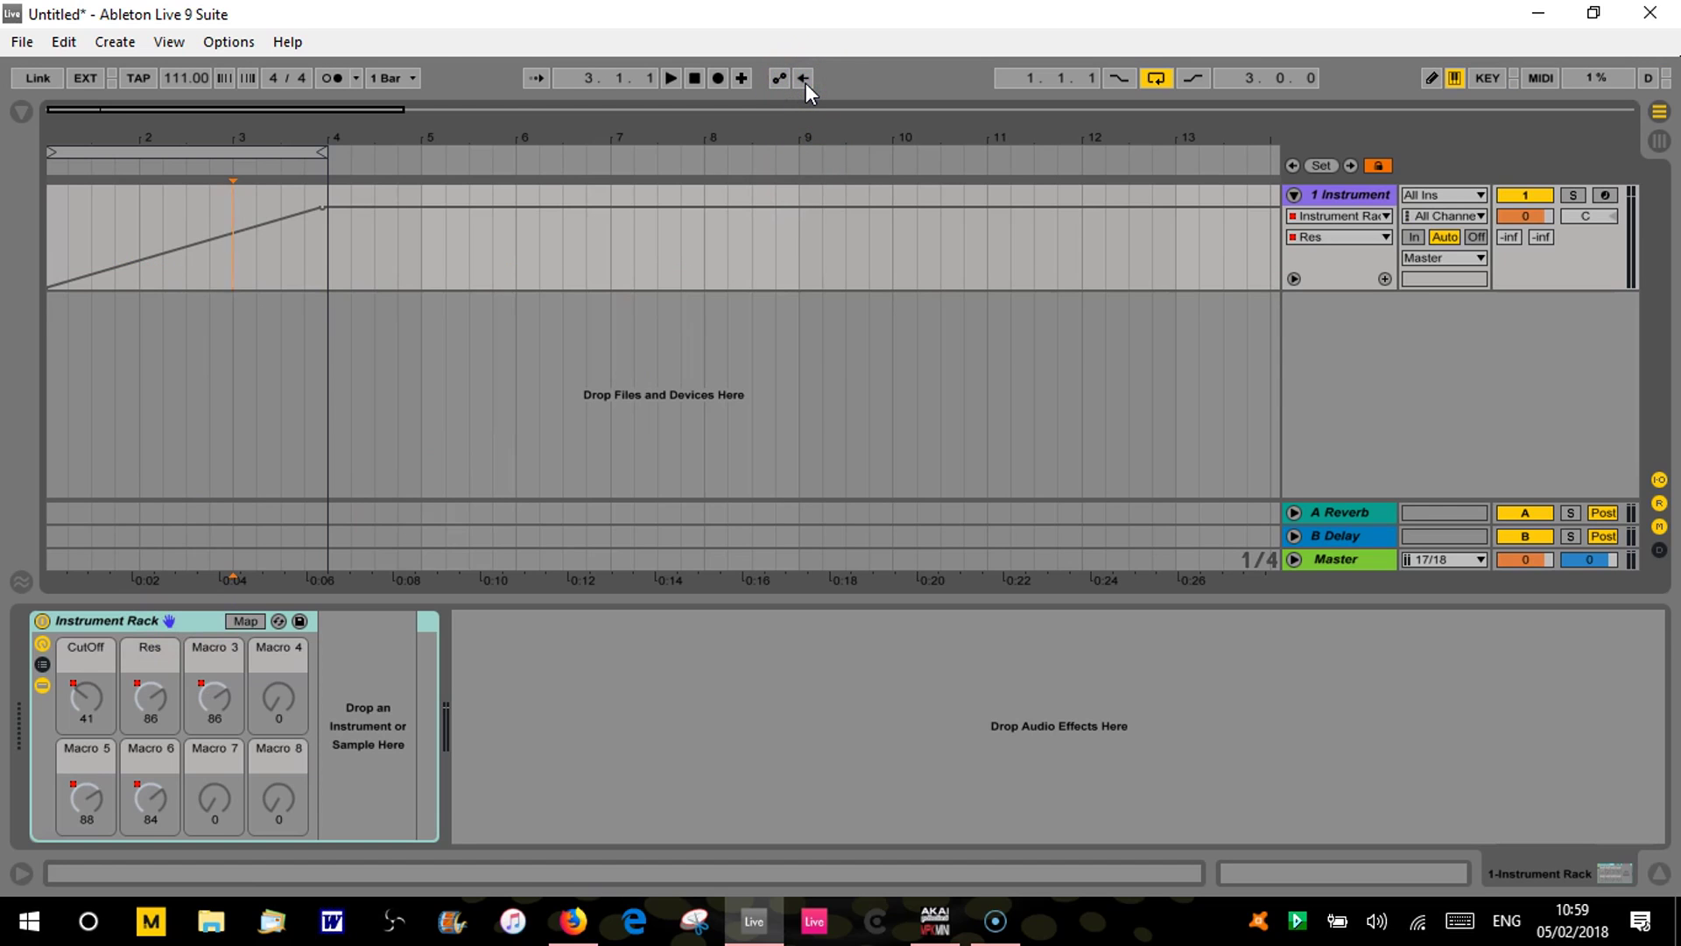
left_click(91, 225)
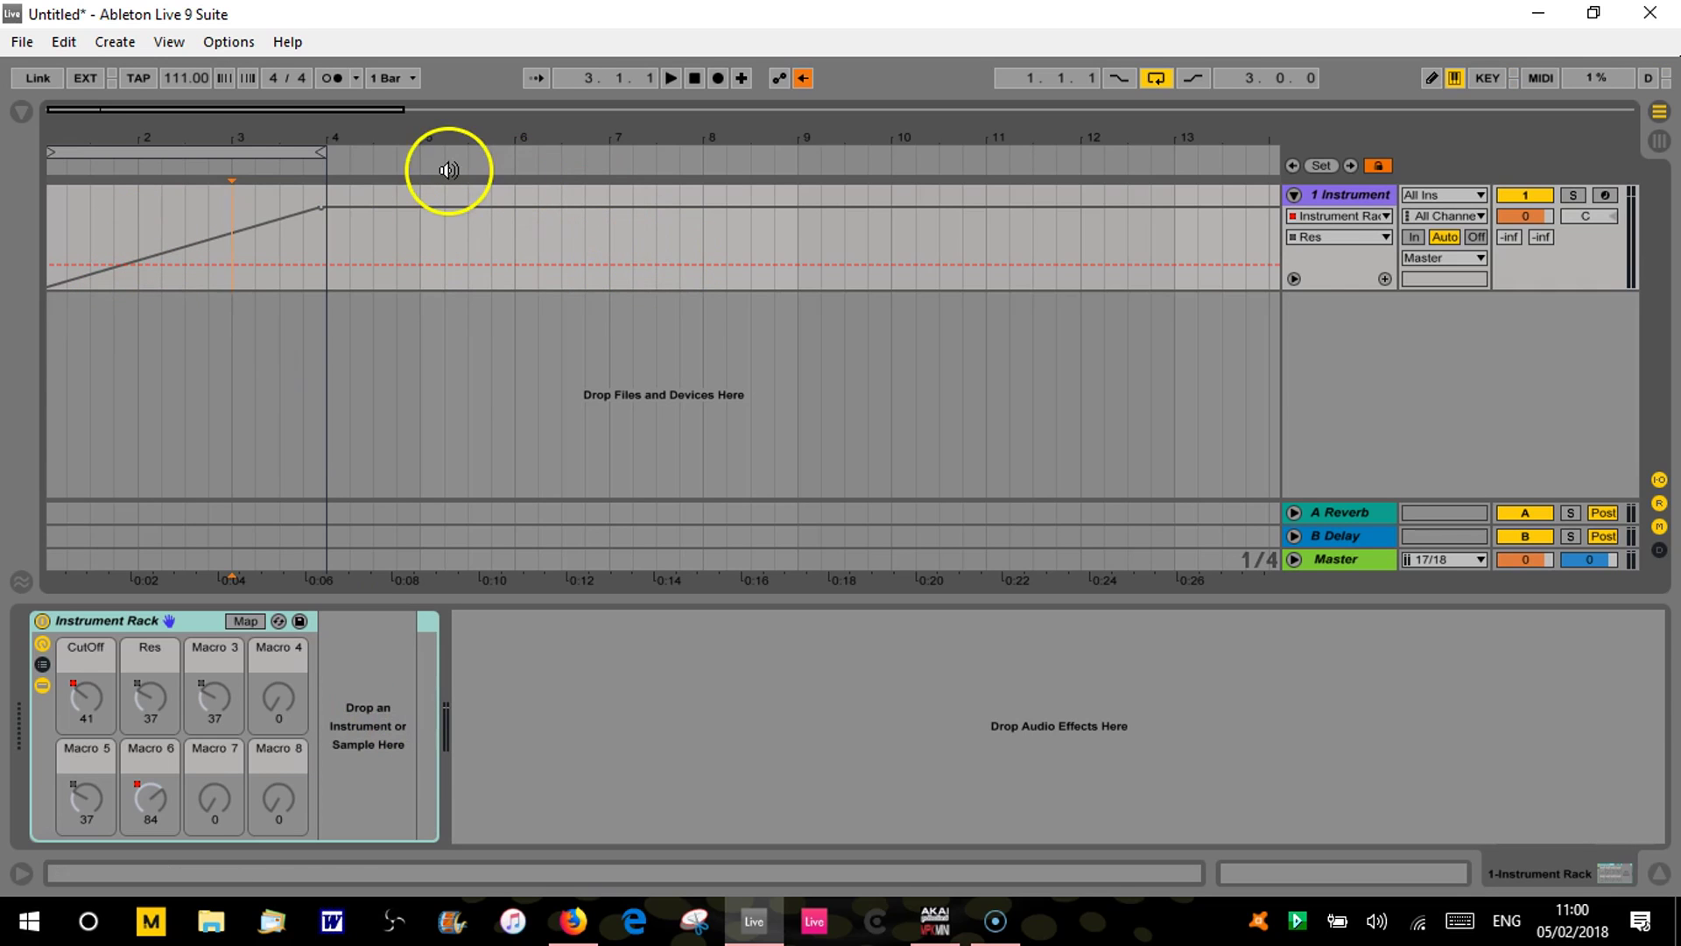
left_click_drag(105, 130, 103, 129)
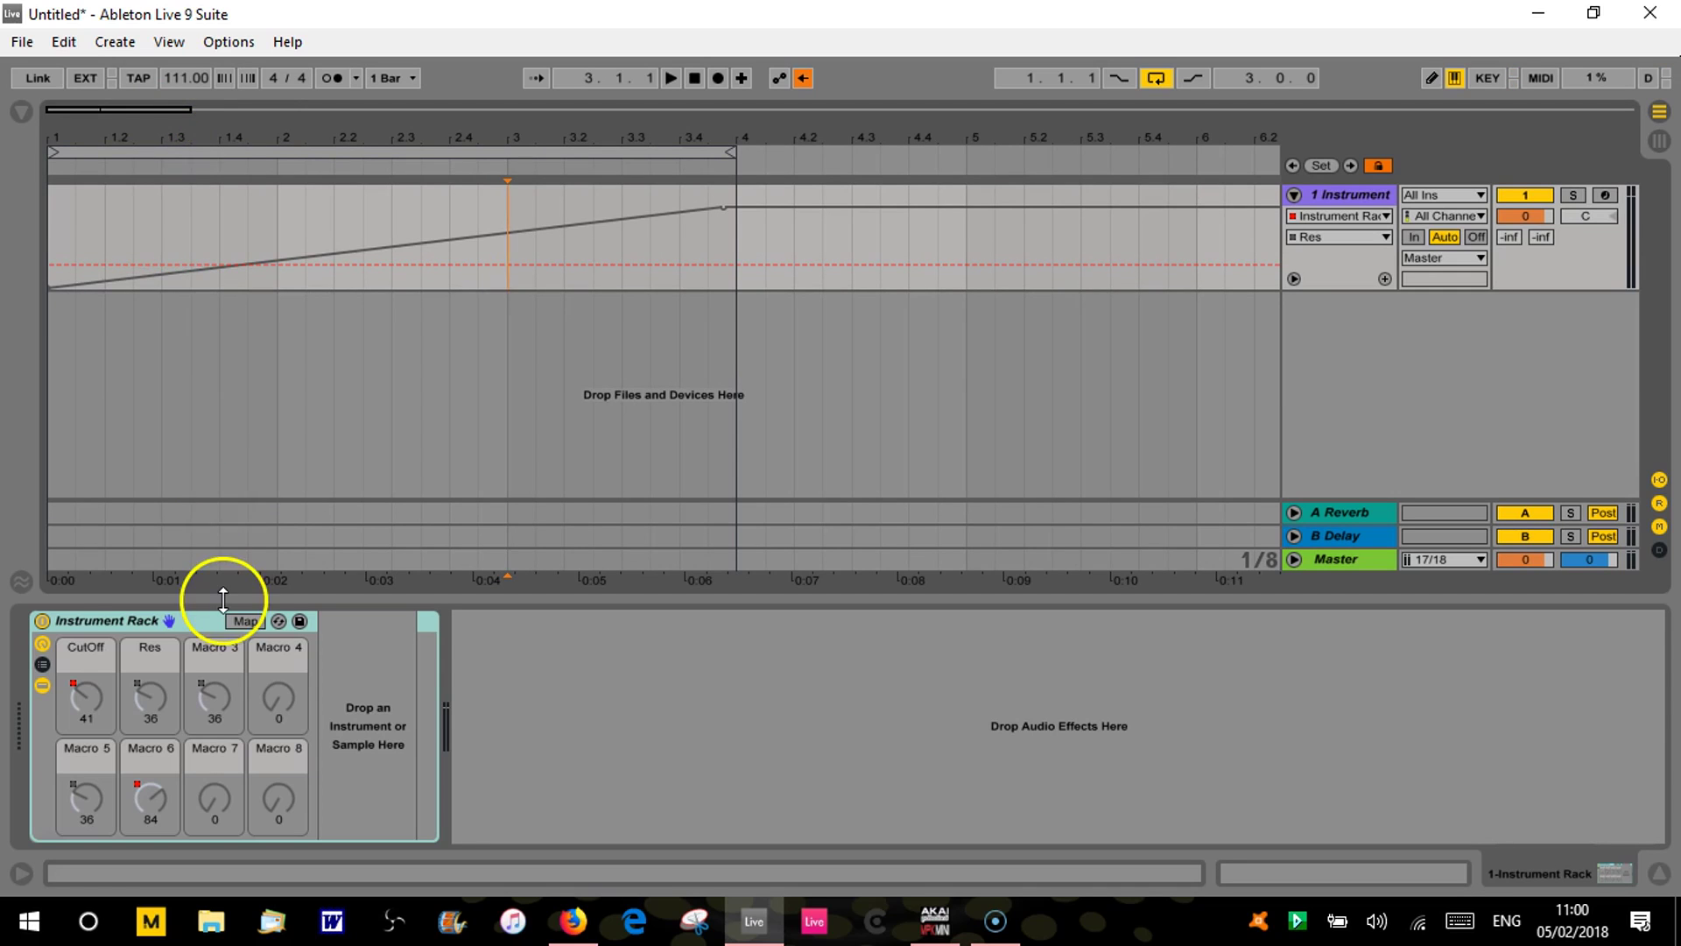
left_click(801, 80)
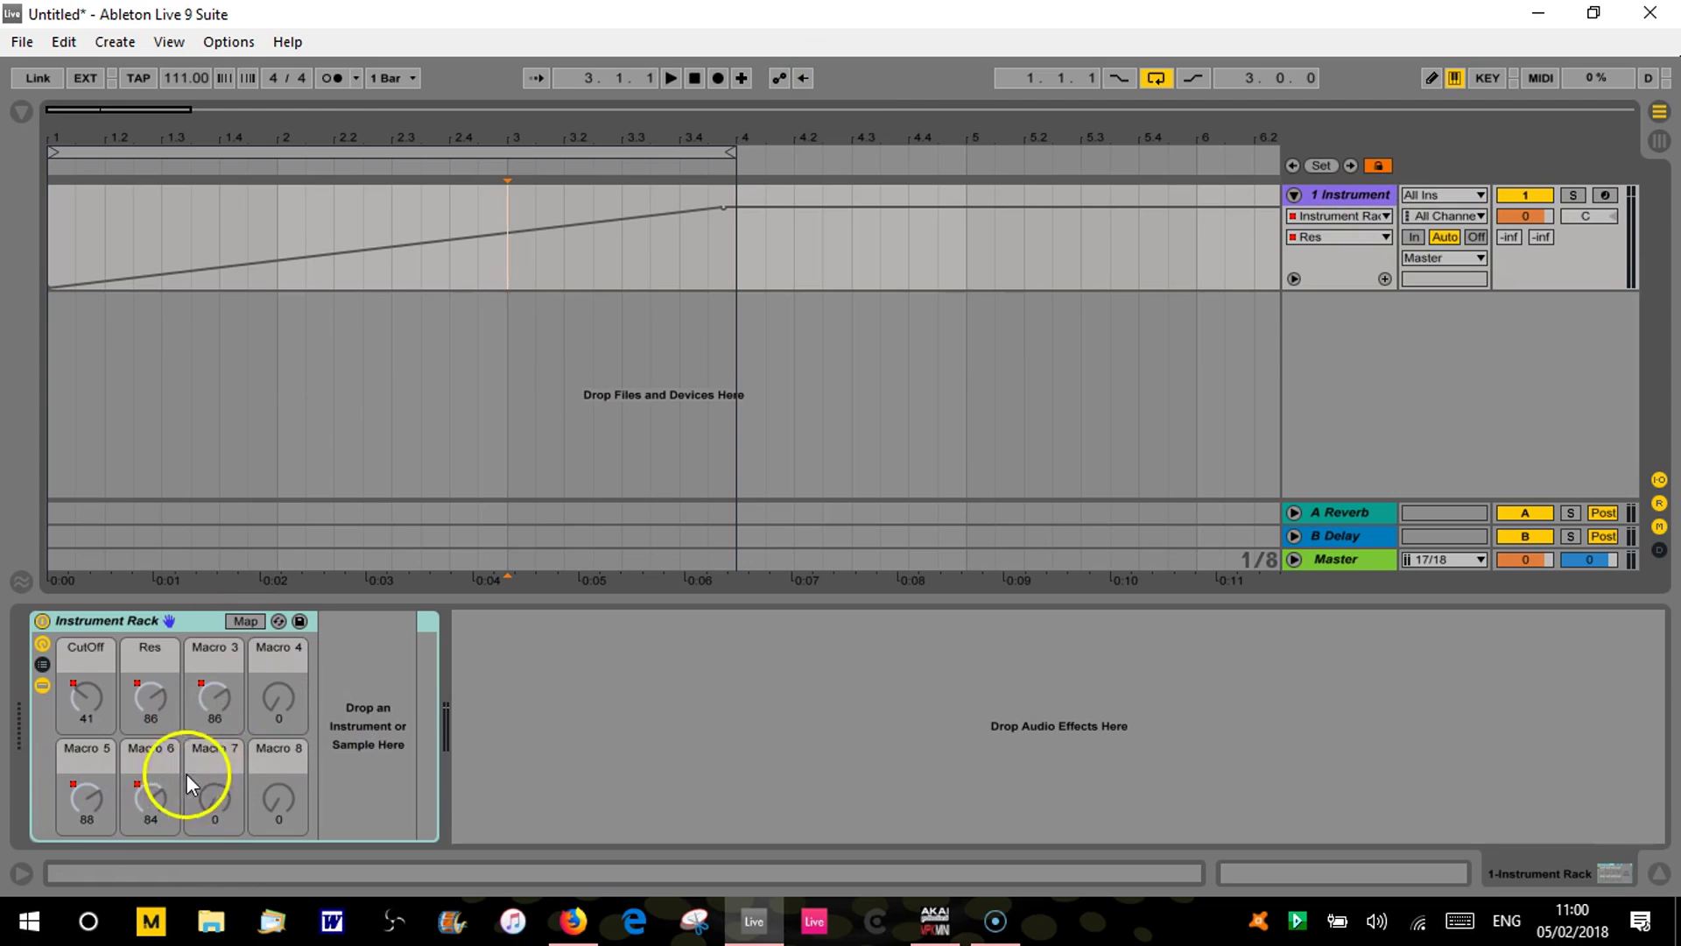
left_click(694, 78)
left_click(672, 79)
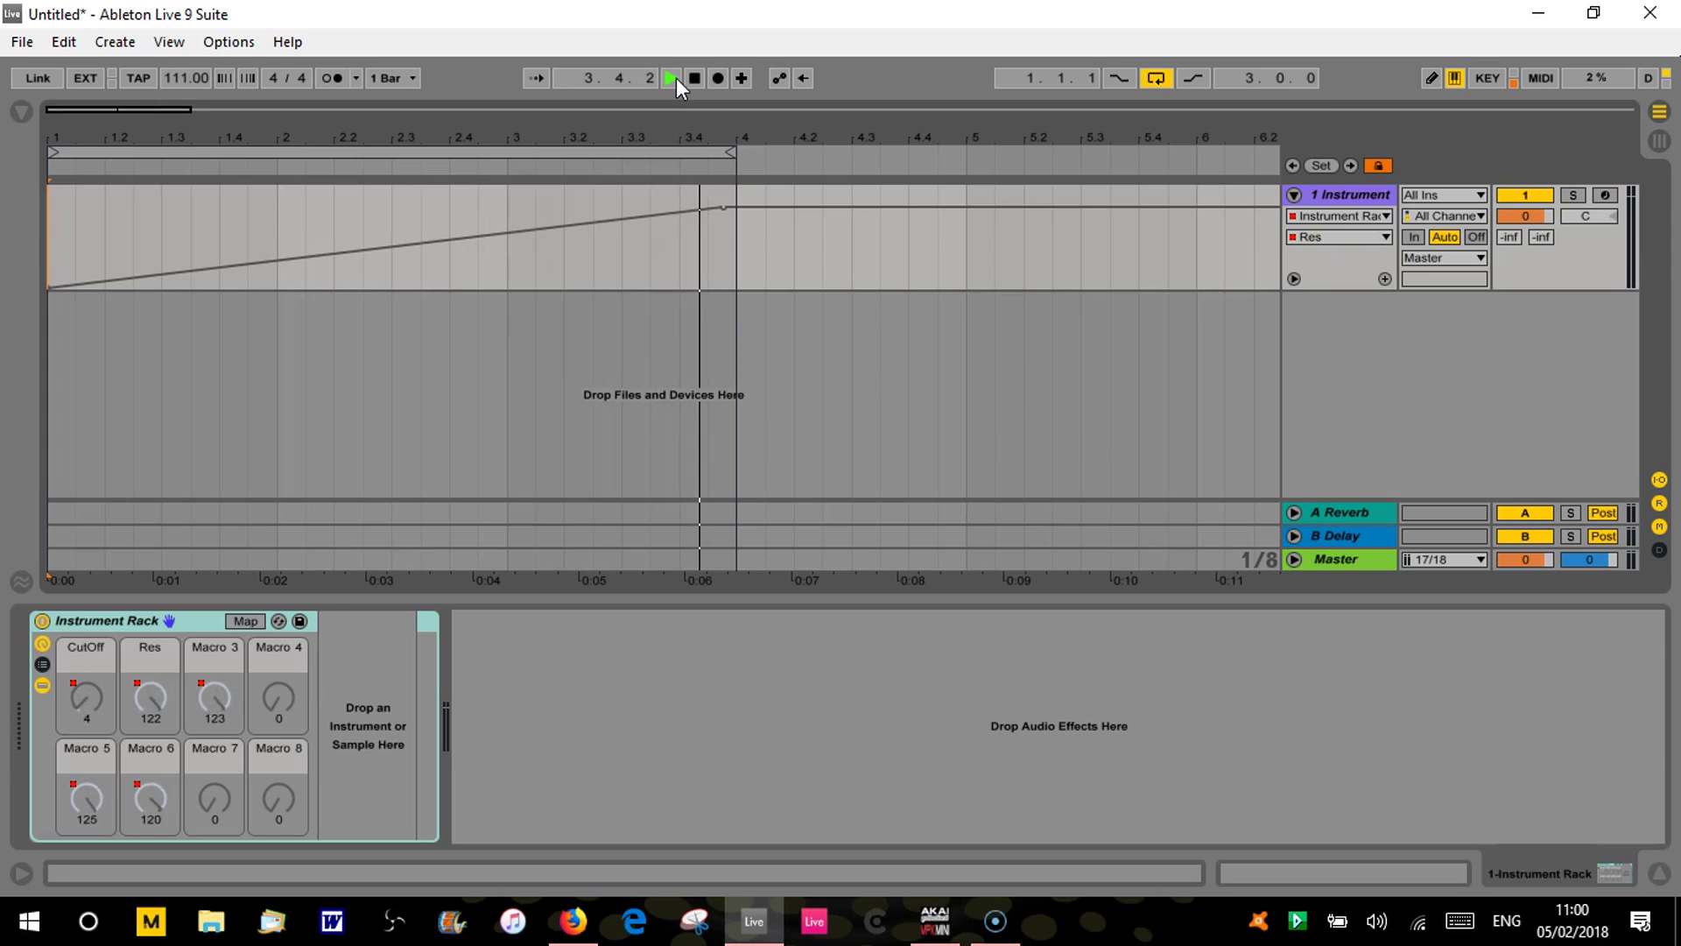
Display the list of MIDI mappings for the rack macros during playback, then exit mapping mode and stop the transport.
left_click(1541, 78)
left_click(20, 111)
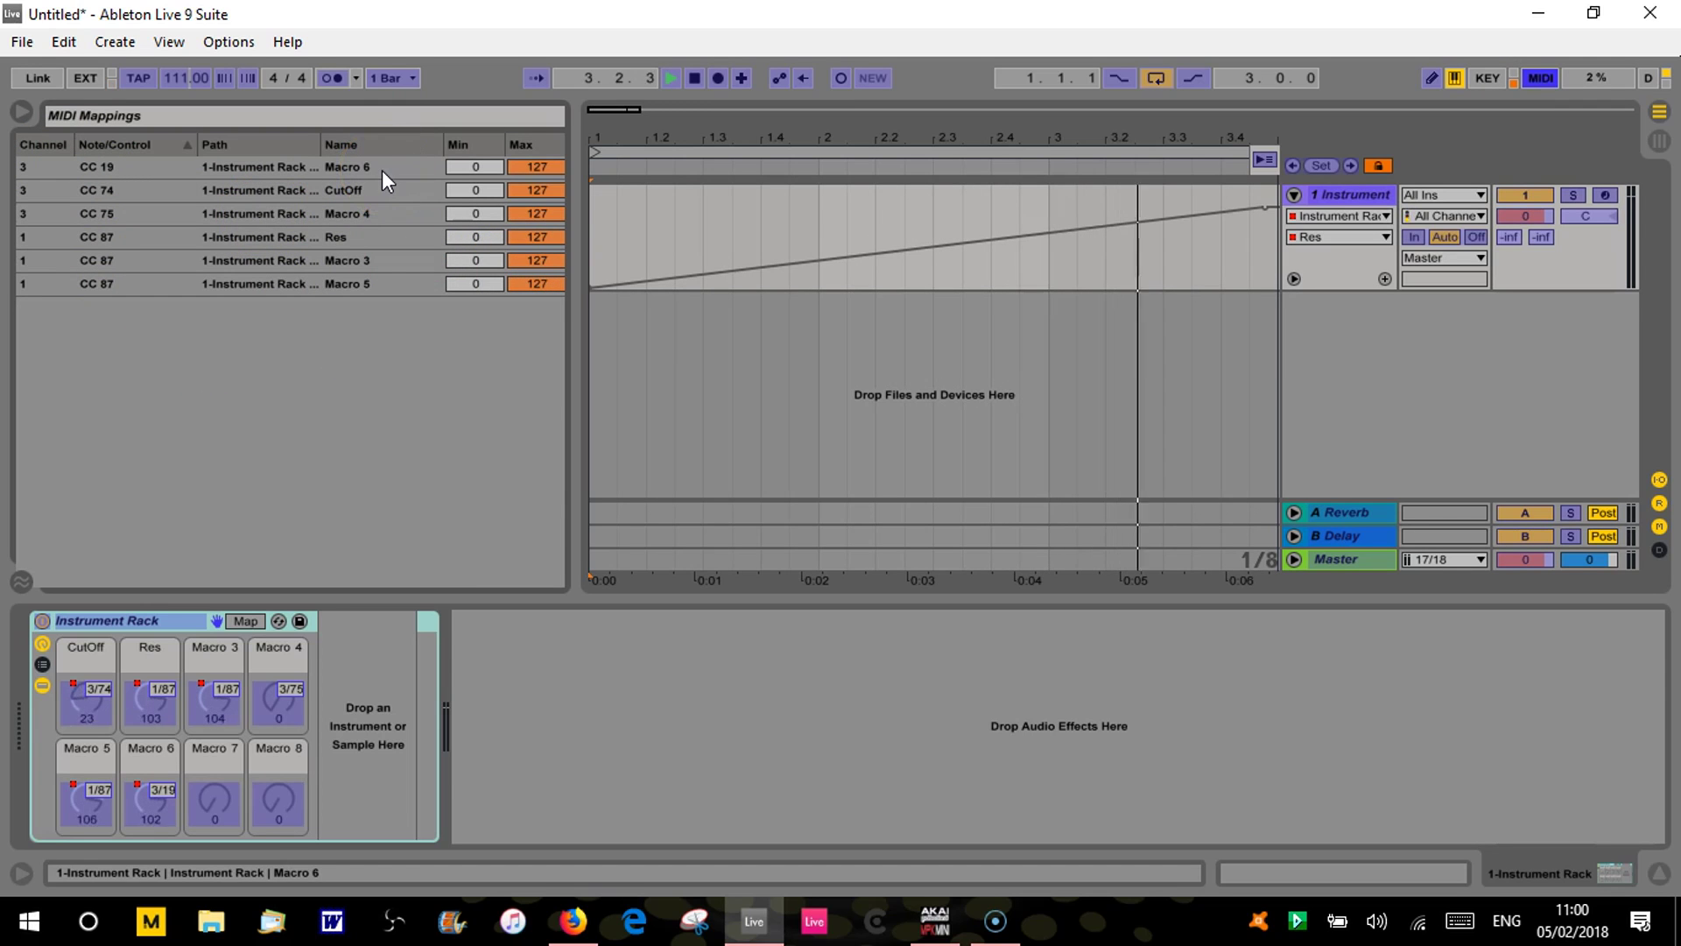
left_click(697, 80)
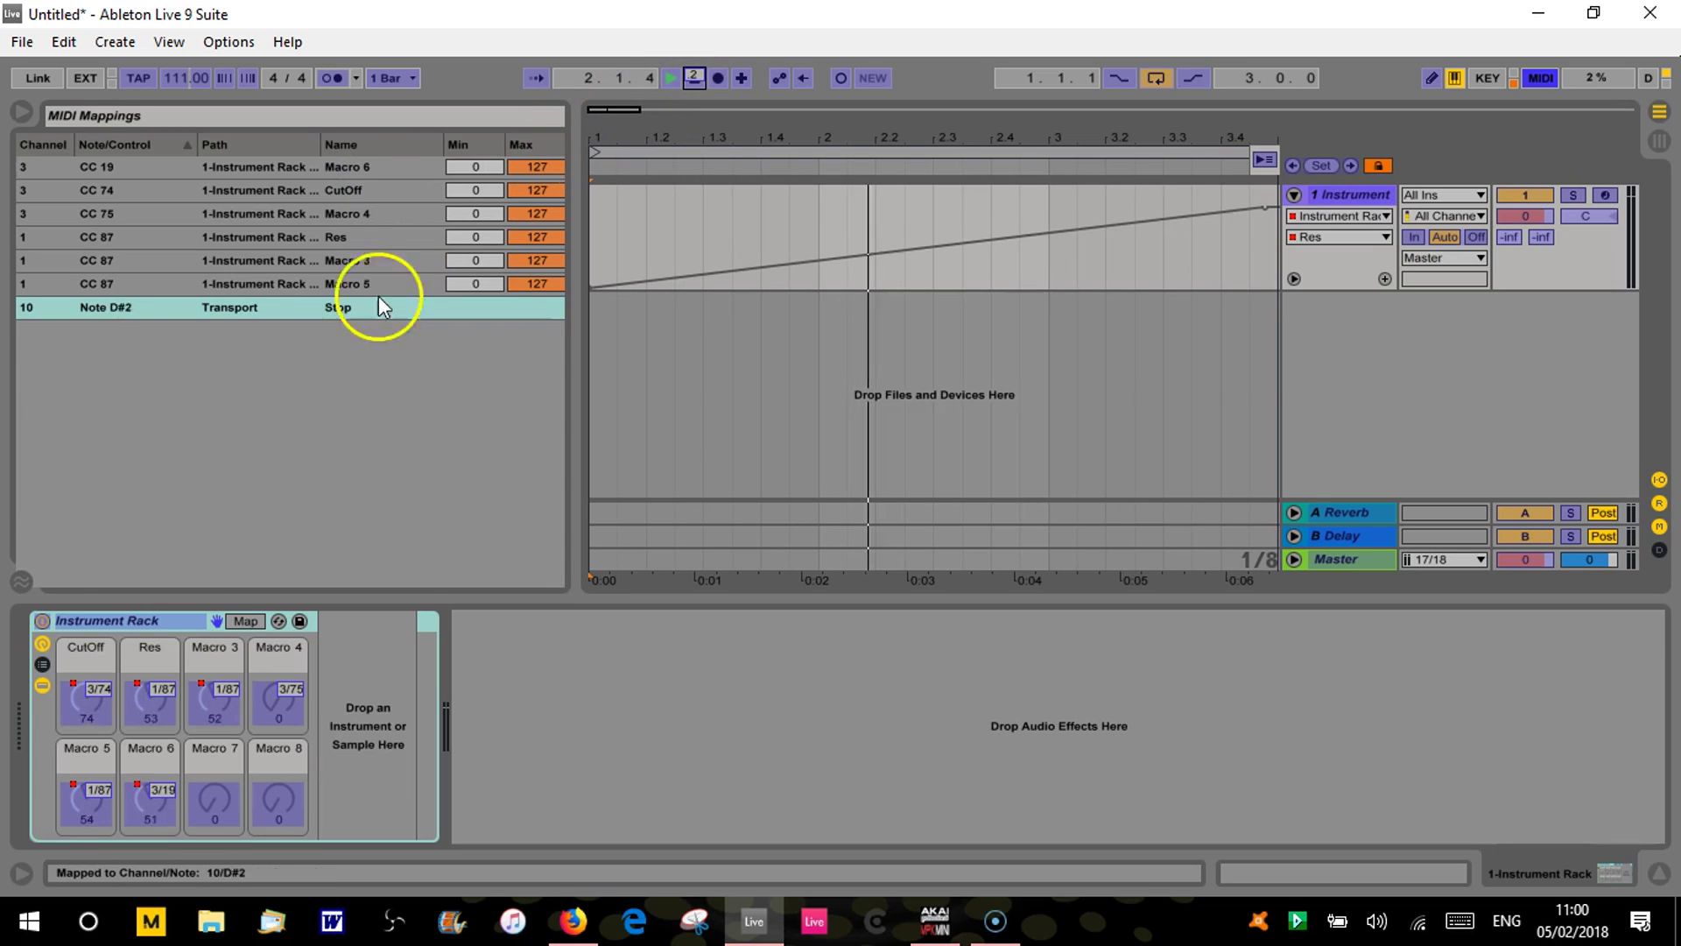
left_click(1545, 79)
left_click(694, 77)
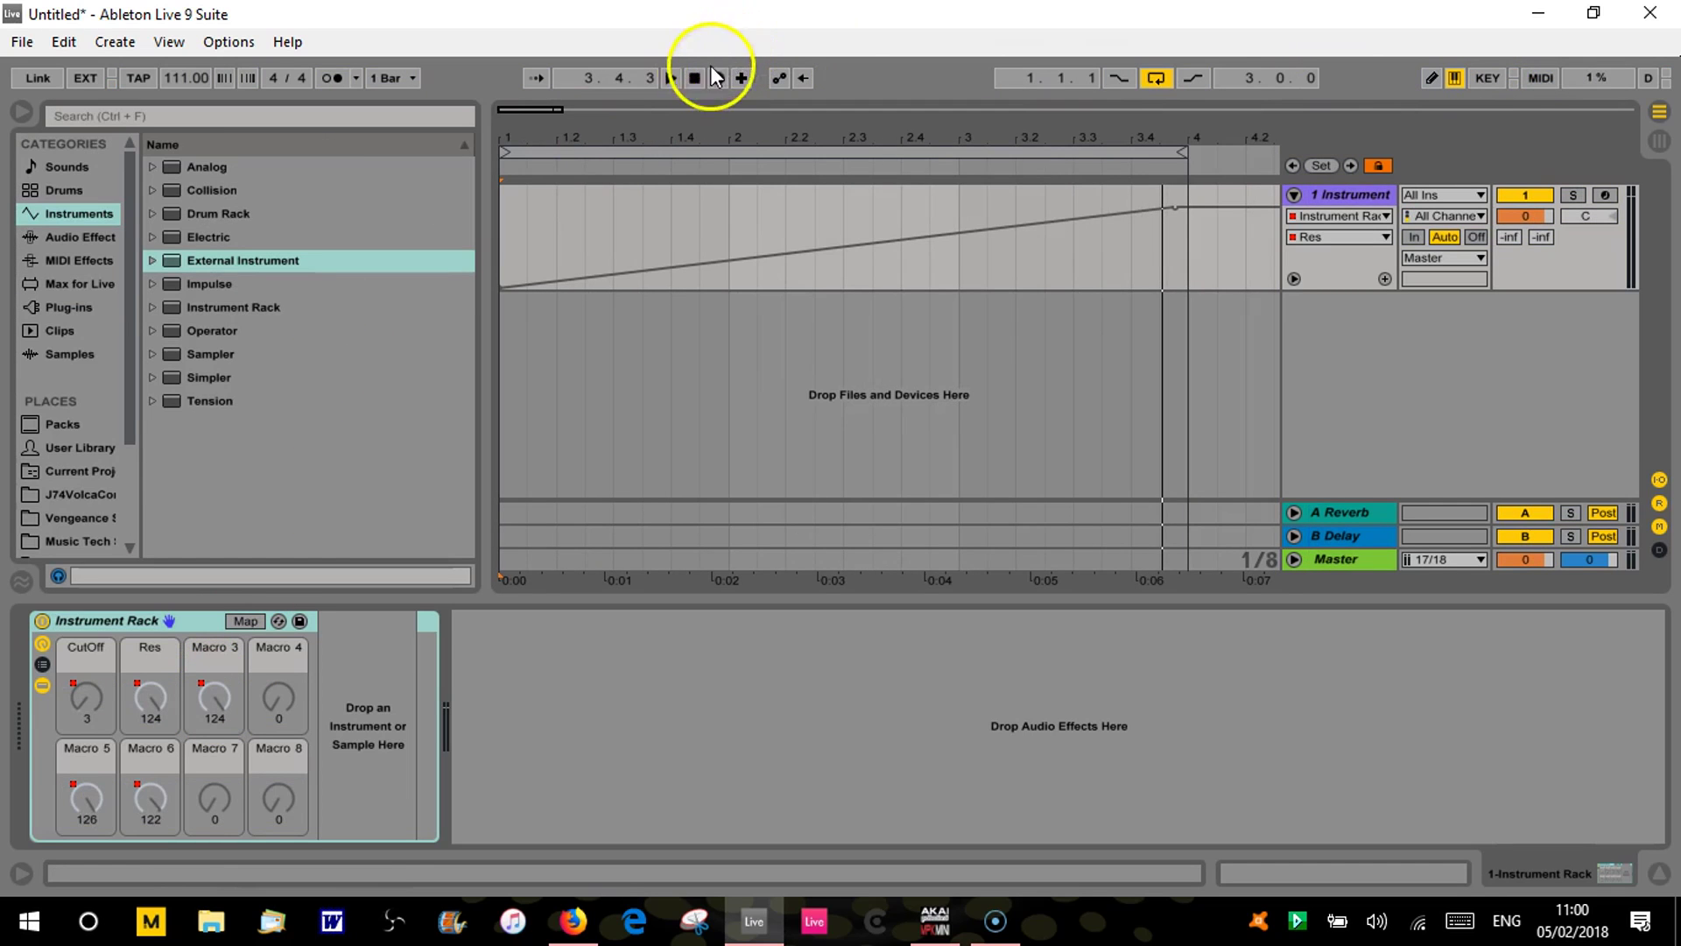
Remap the Res macro to MIDI channel 3, CC 71.
left_click(1535, 74)
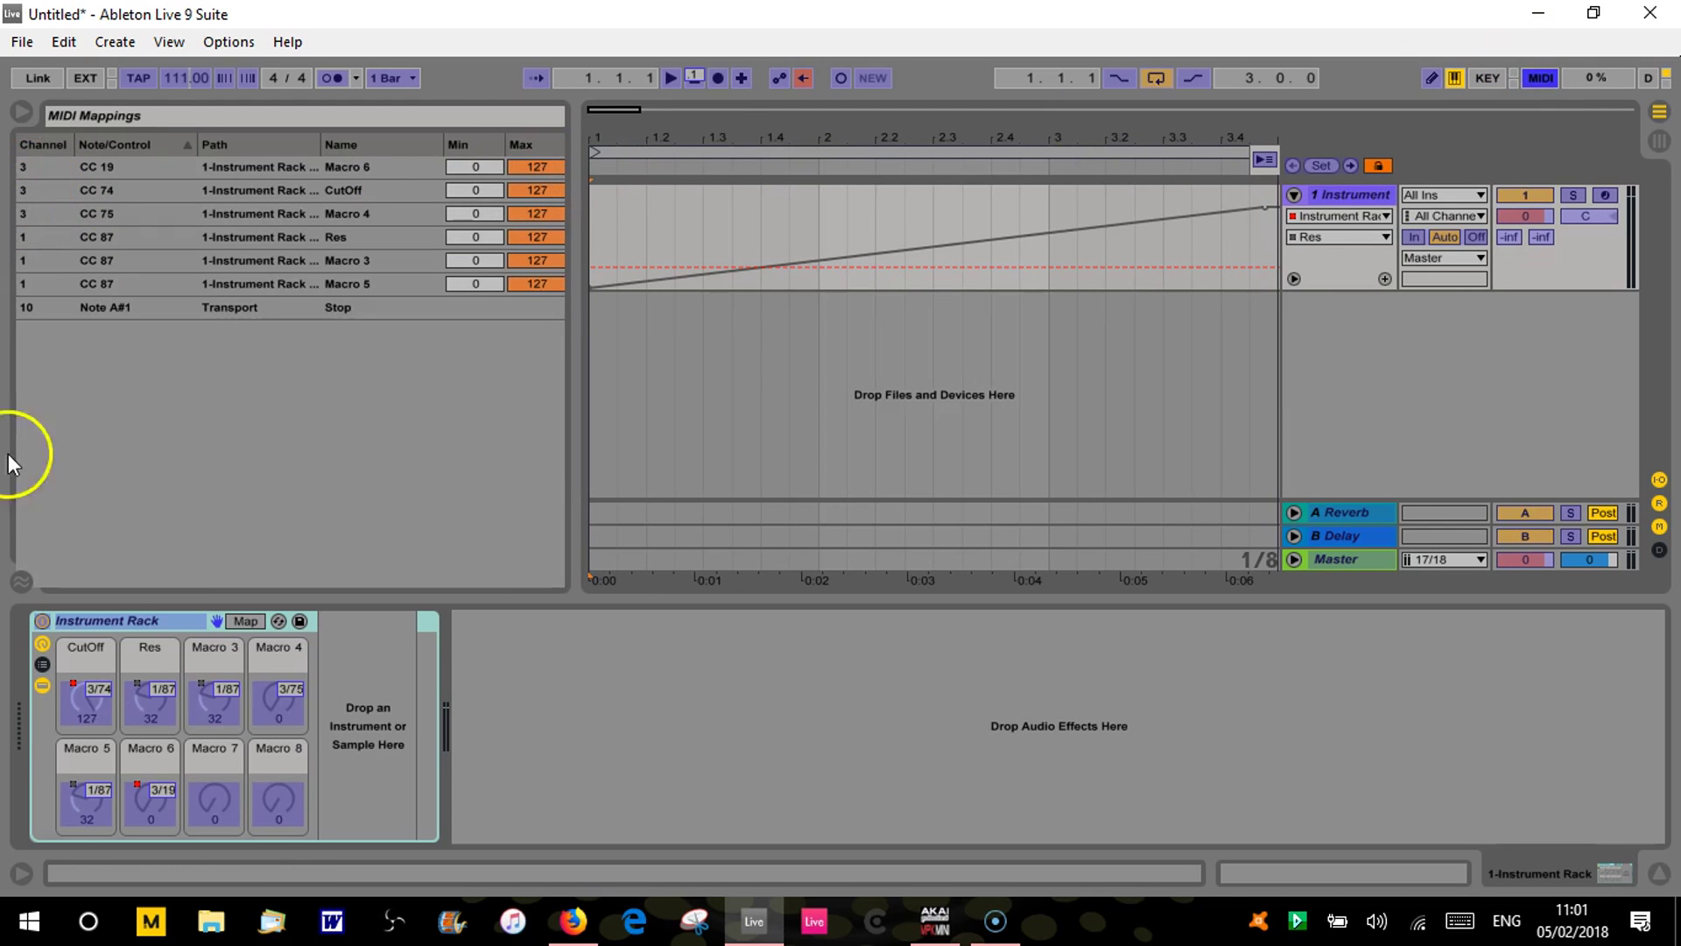
left_click(44, 238)
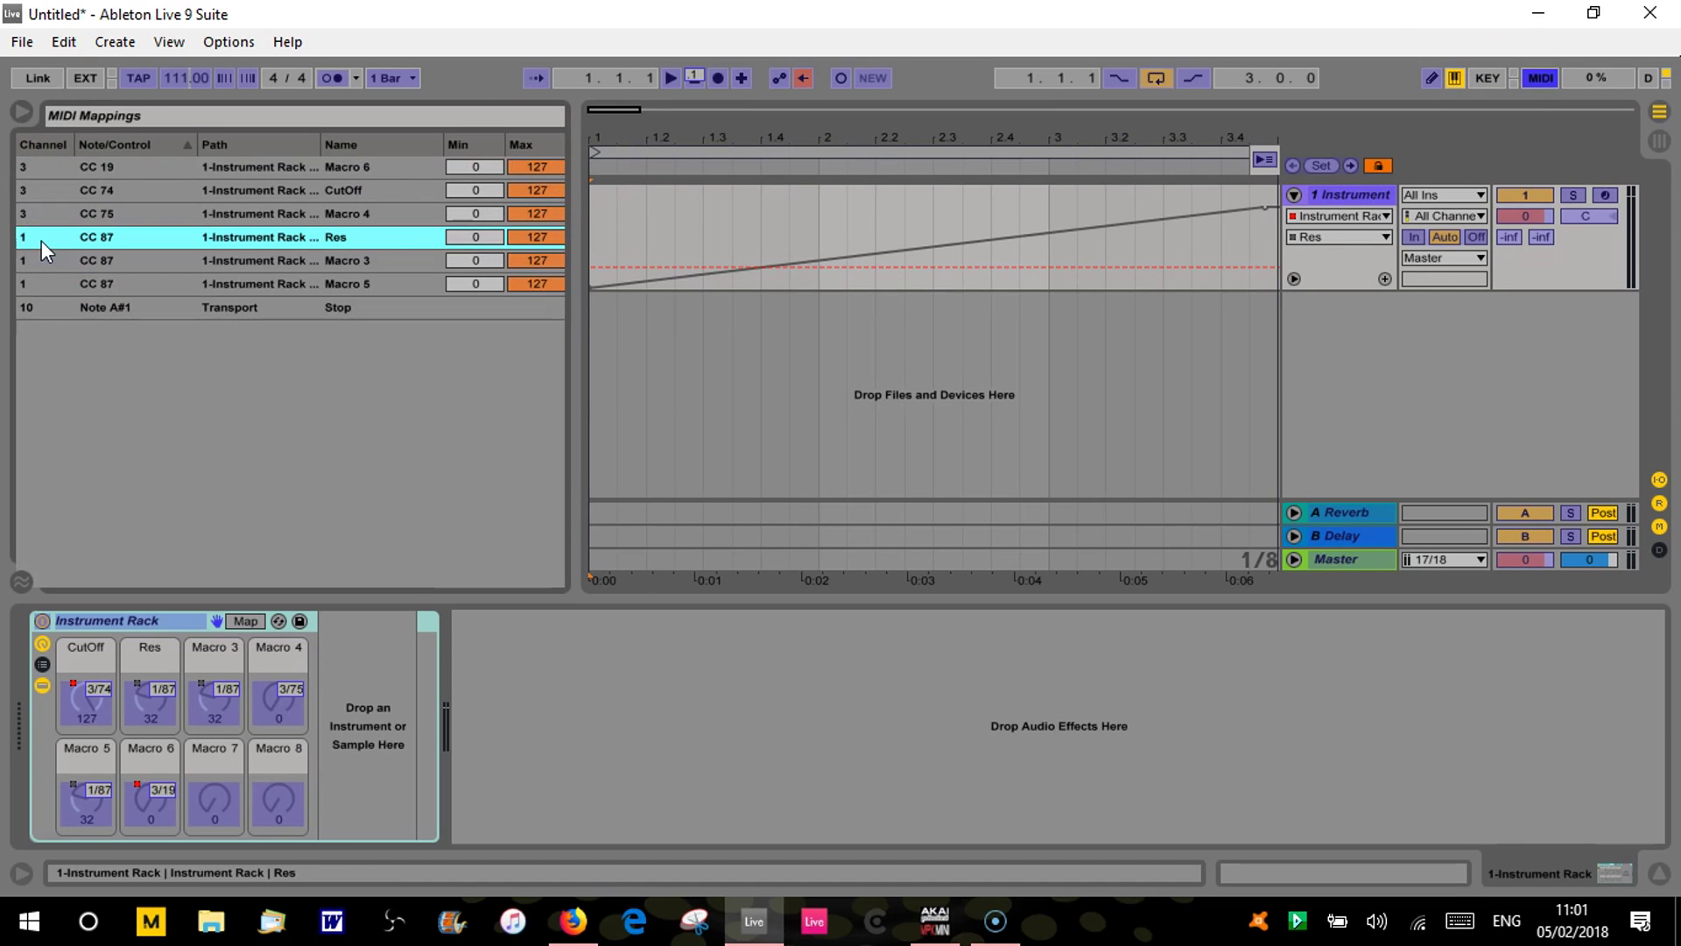
left_click(49, 439)
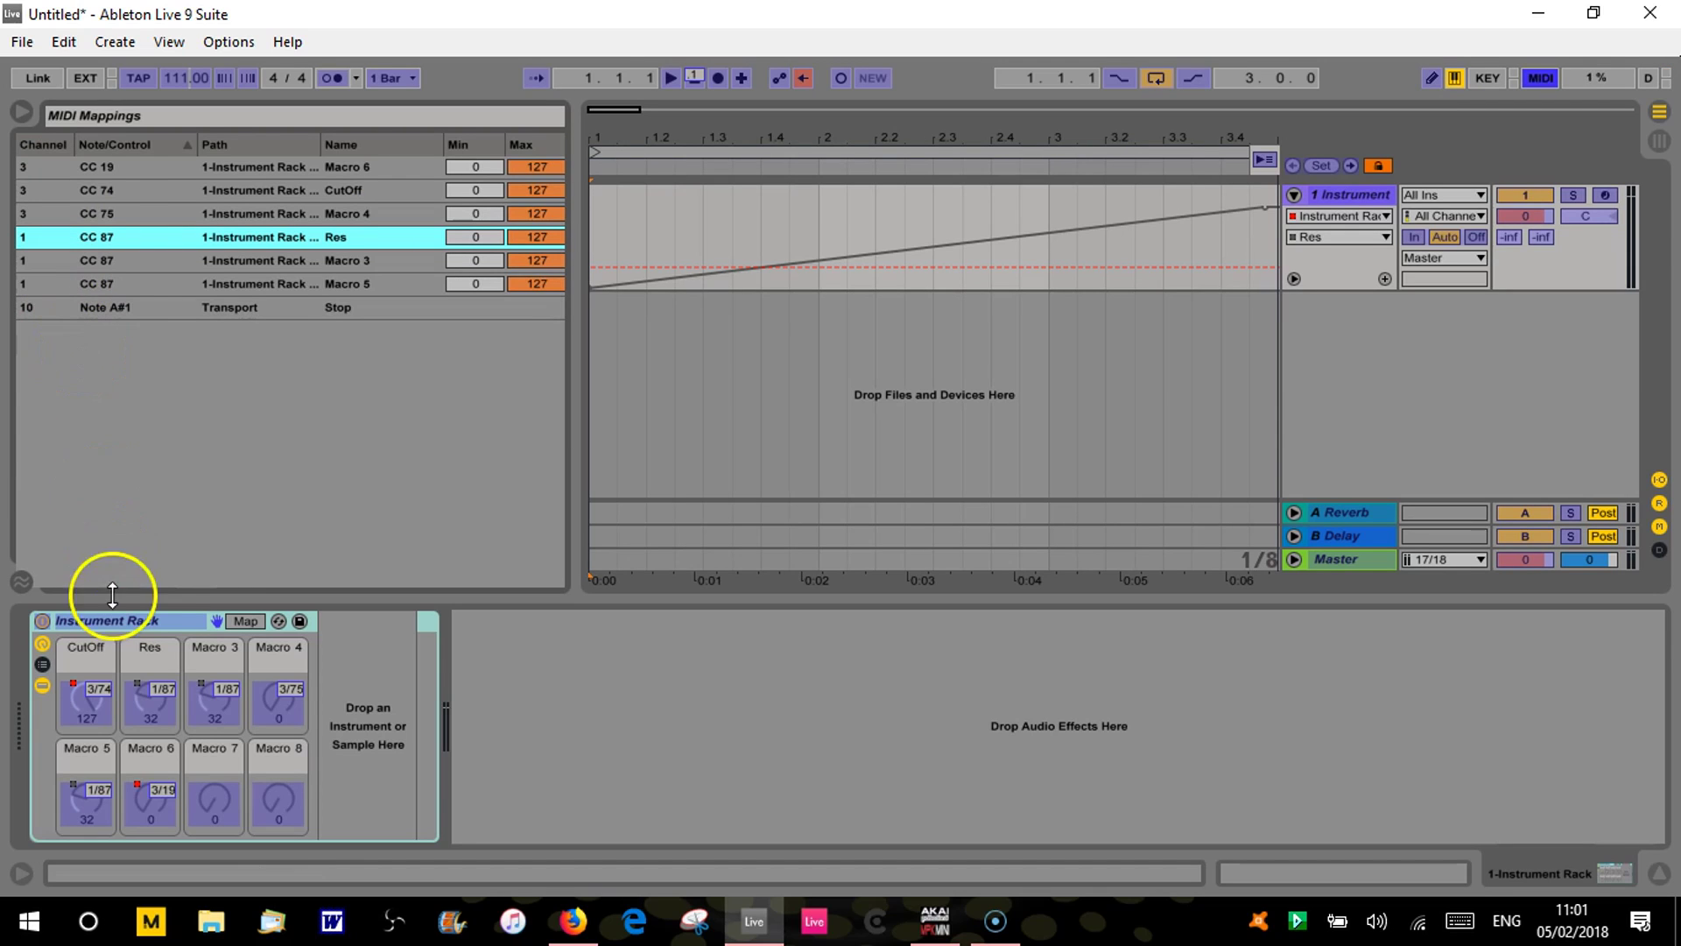
left_click(151, 702)
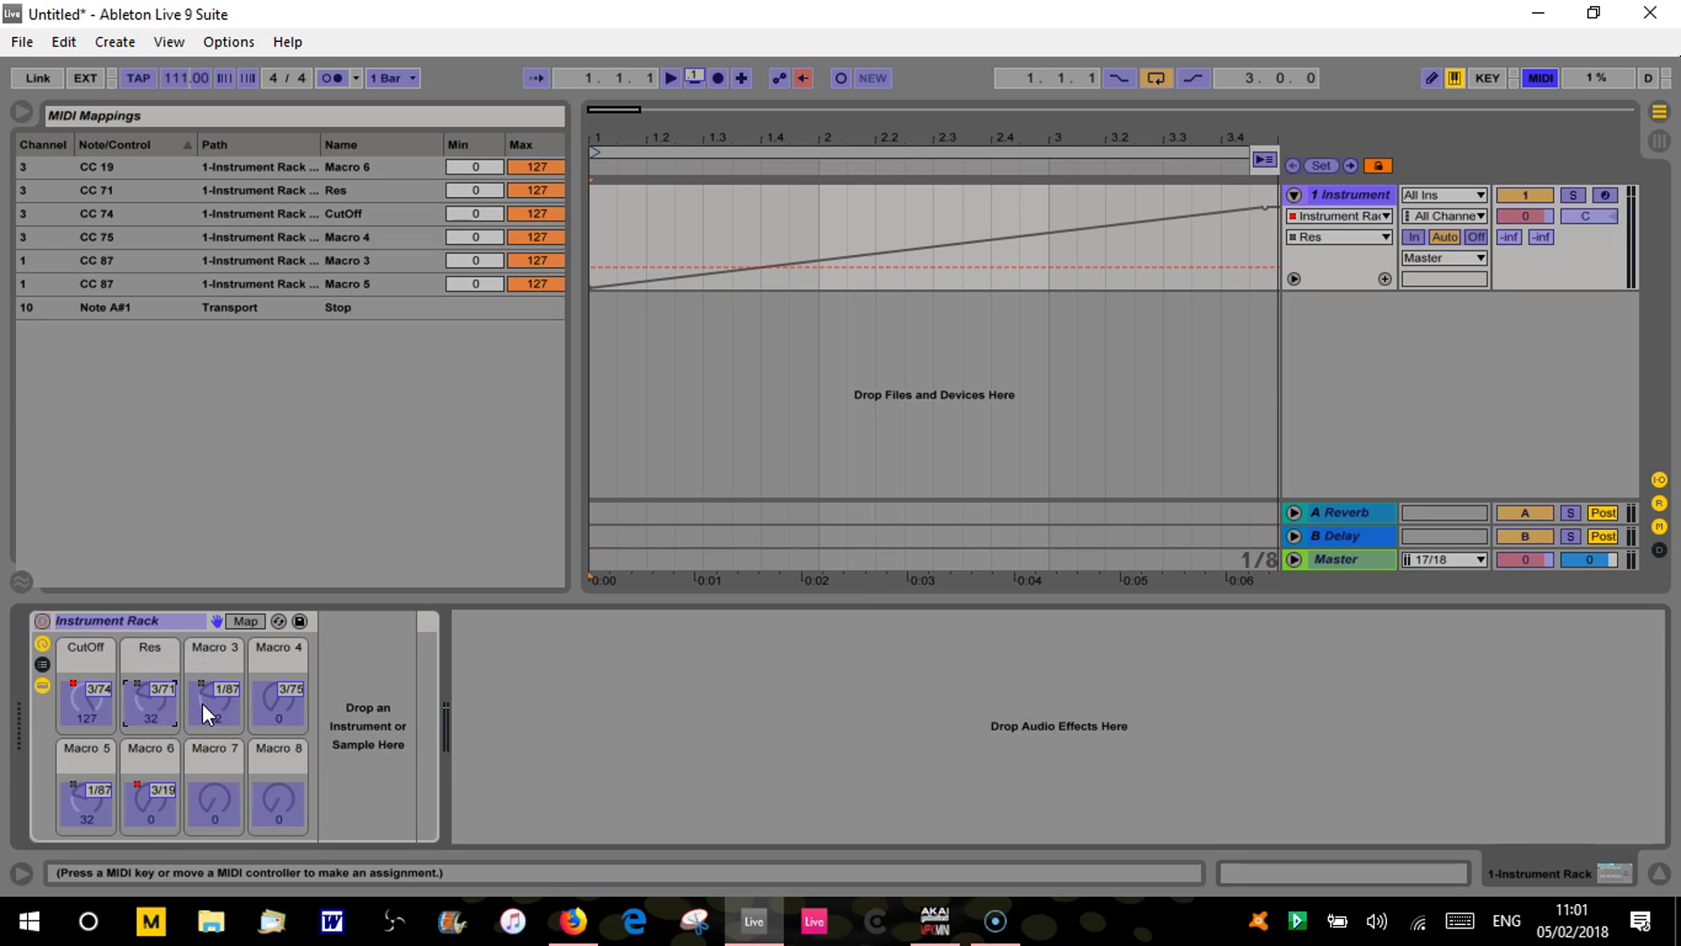
Remap Macro 3 to channel 3, CC 12 and Macro 5 to channel 3, CC 17, then leave MIDI mapping mode.
left_click(209, 702)
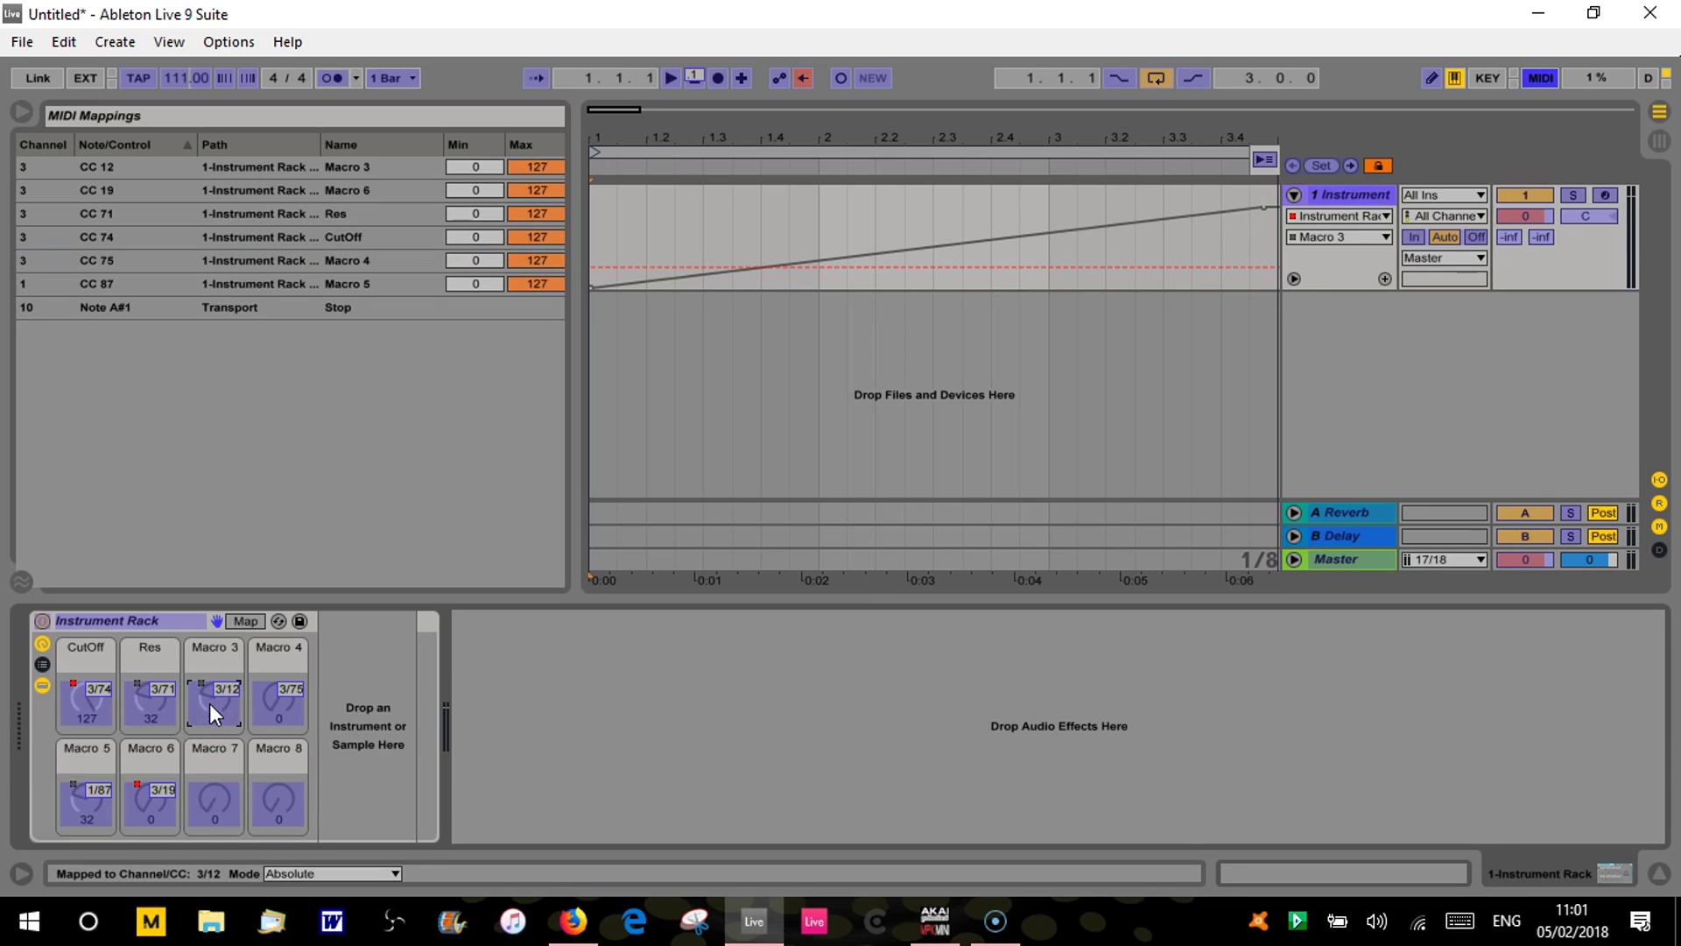
left_click(273, 700)
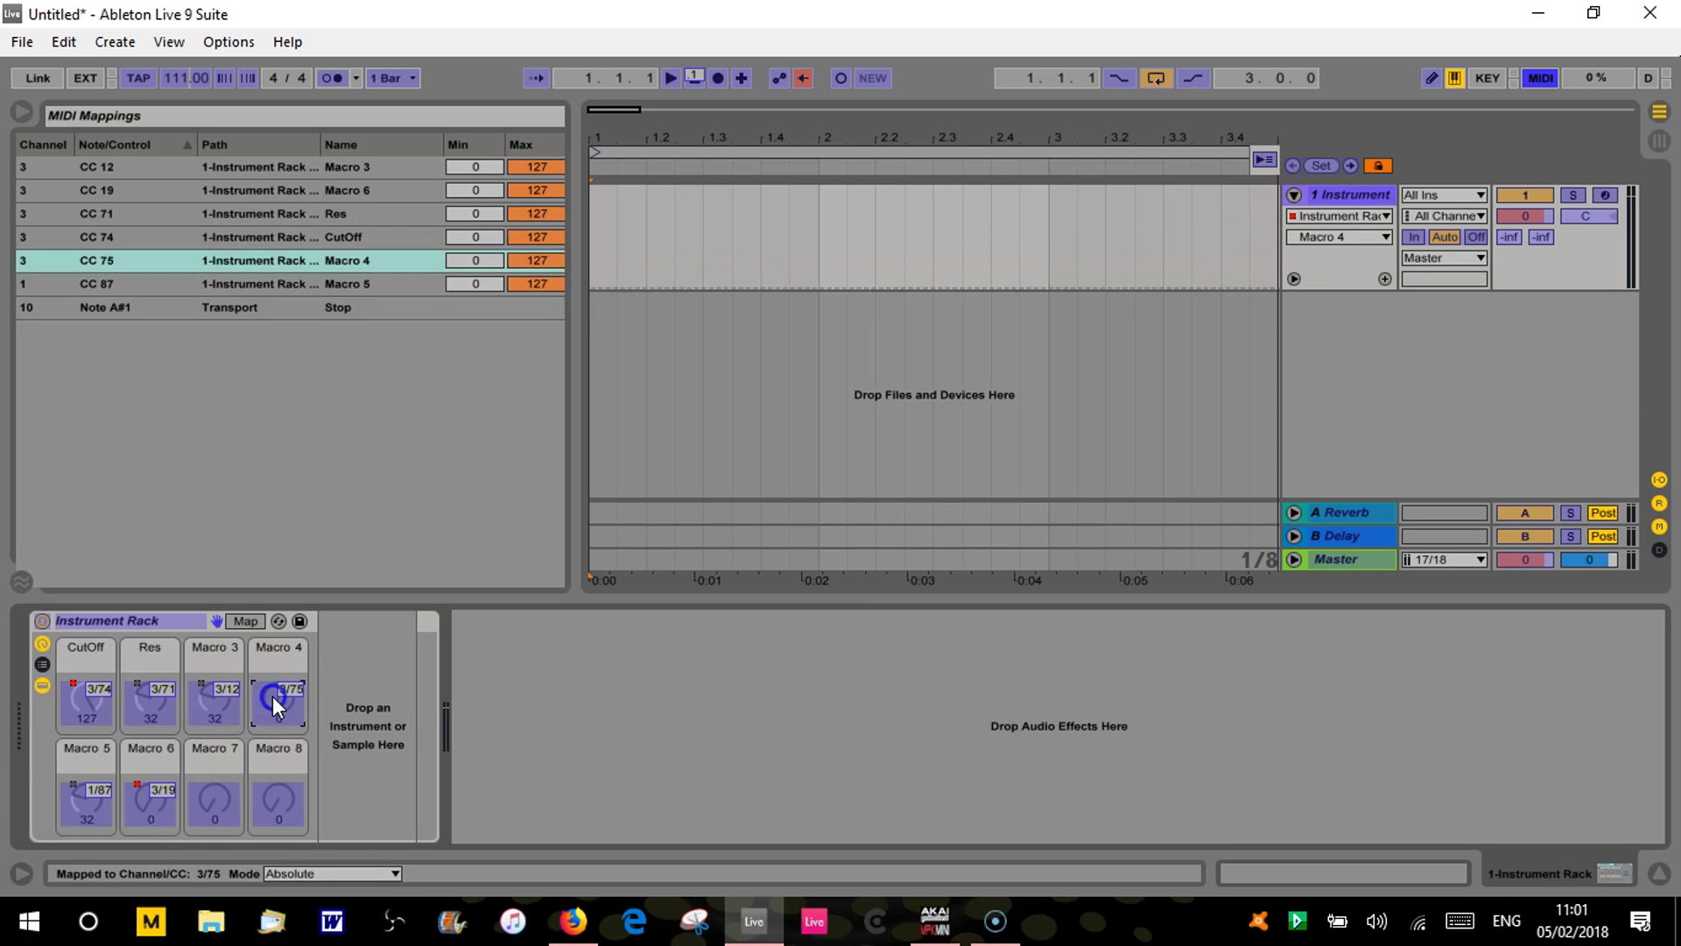
left_click(97, 804)
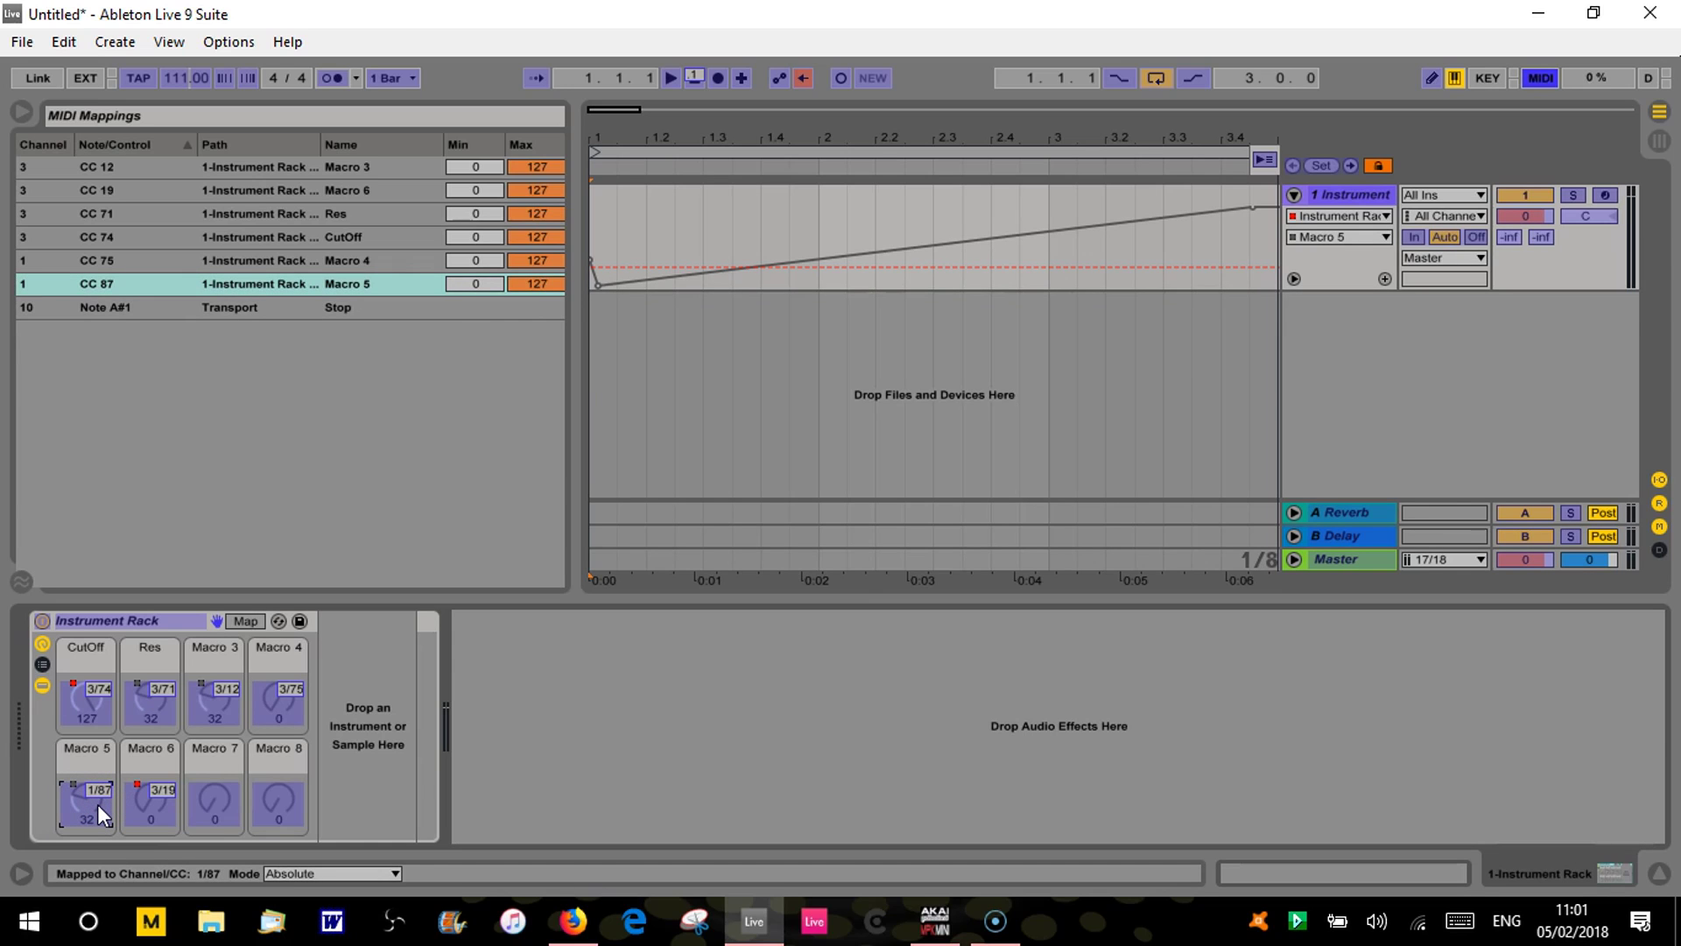
left_click(129, 807)
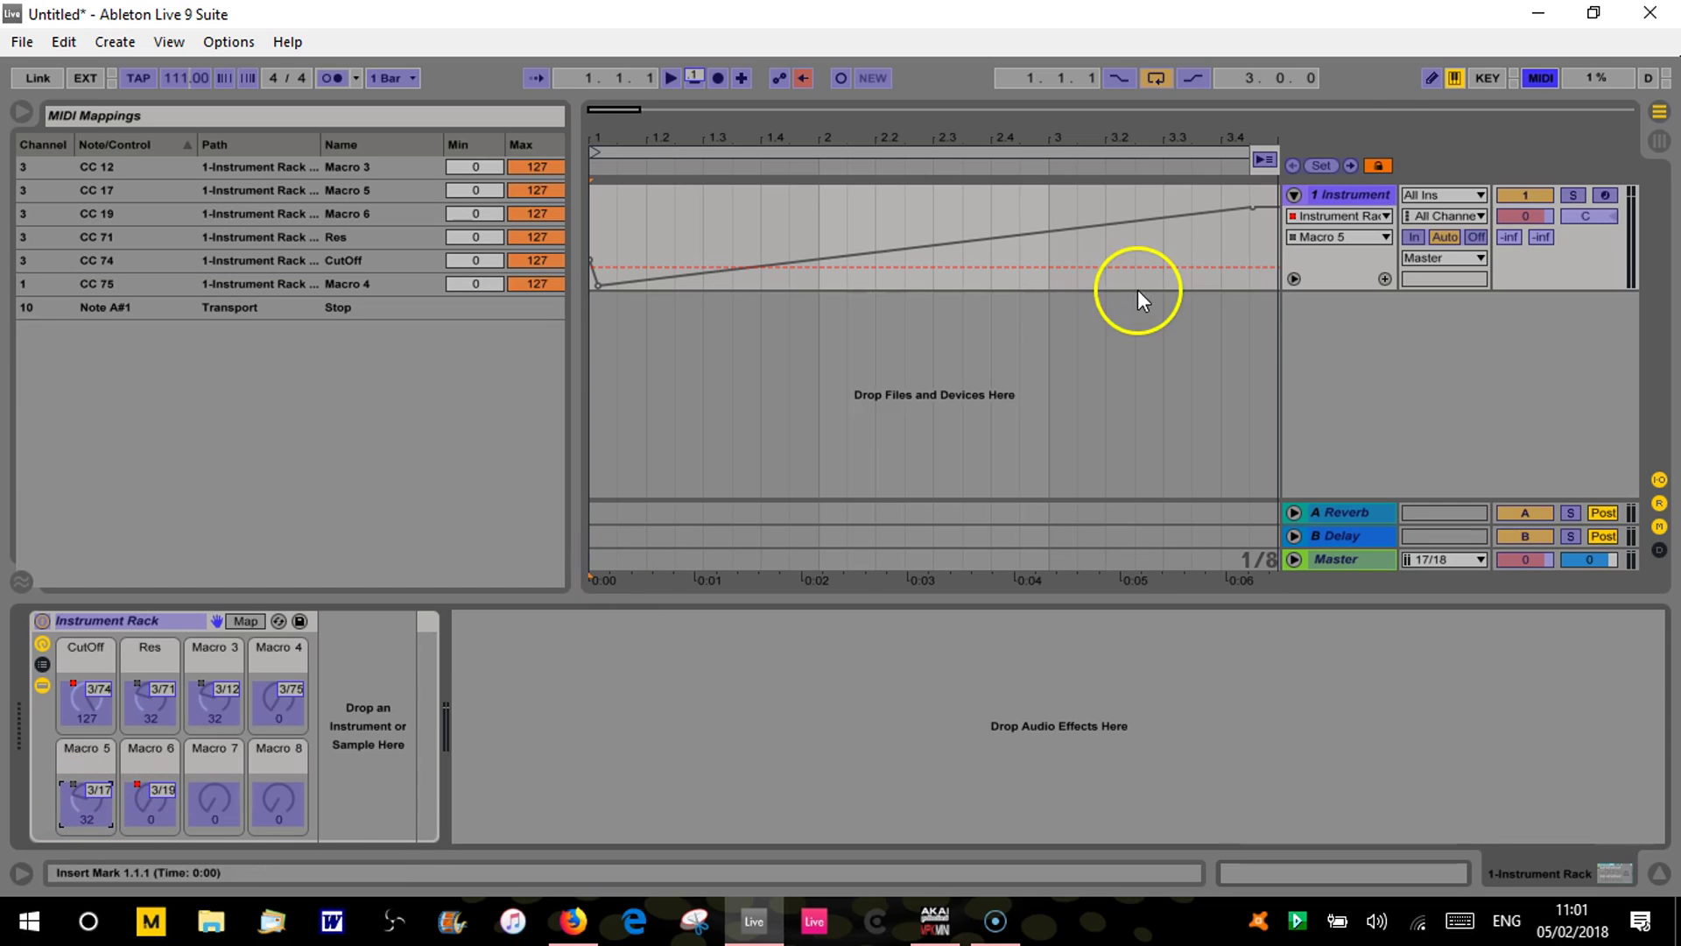
left_click(1542, 77)
Re-enable the overridden macro automation, briefly play the arrangement and return the stopped transport to the start.
key("space")
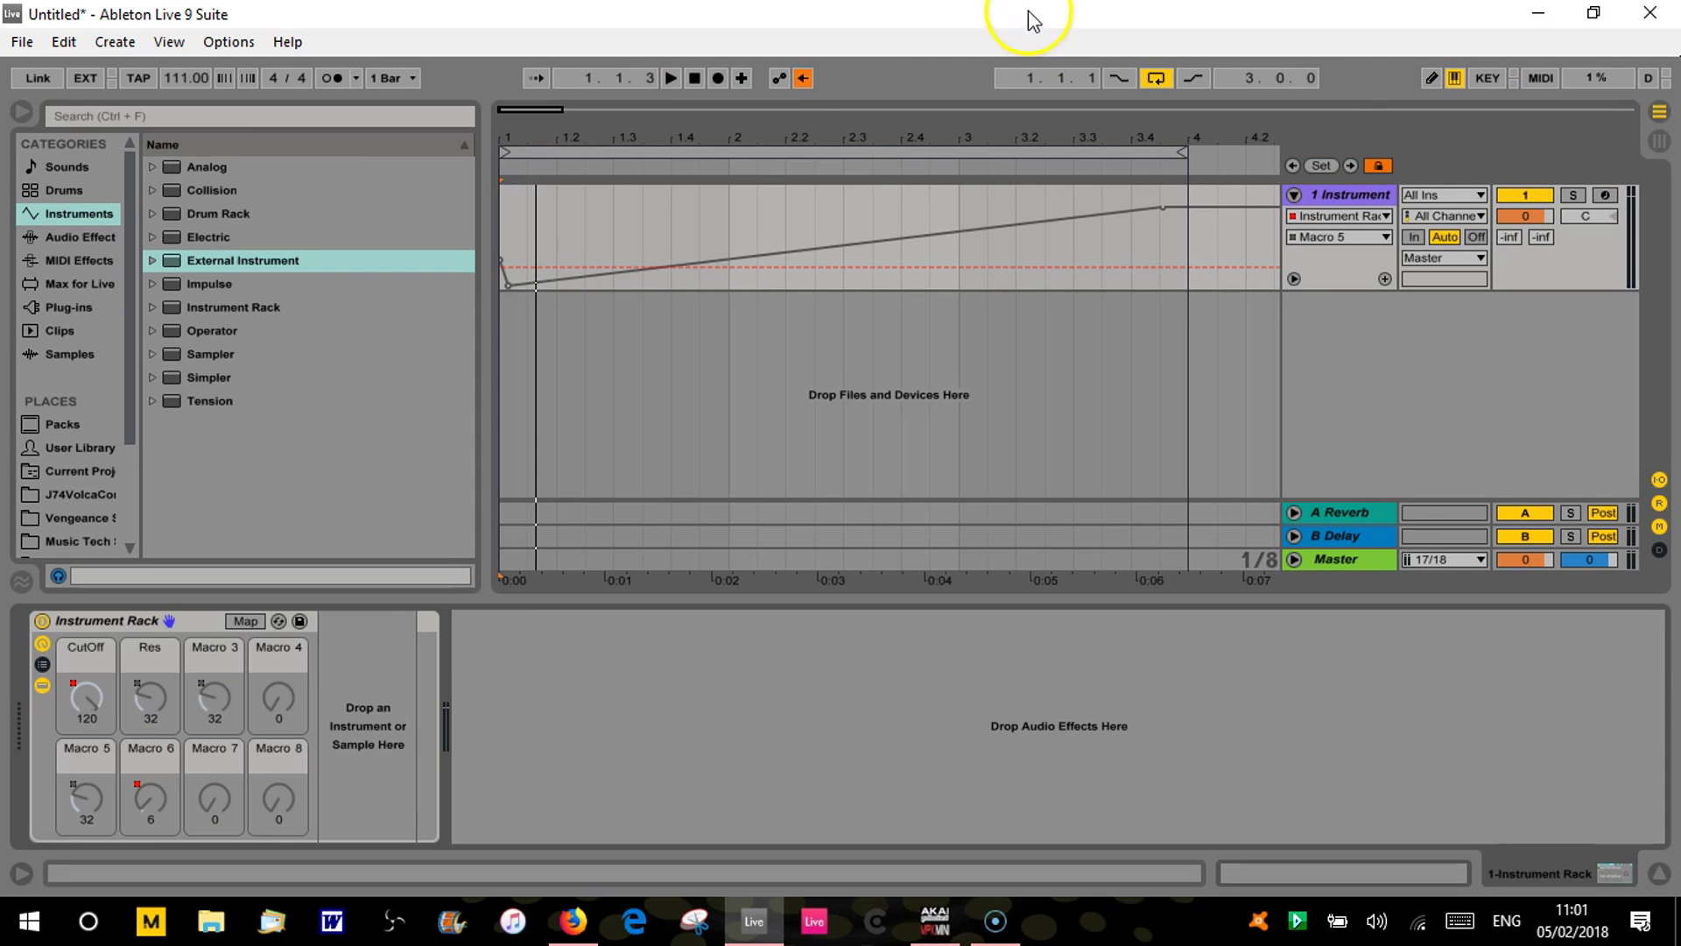
left_click(803, 78)
left_click(697, 77)
left_click(669, 77)
left_click(668, 78)
left_click(670, 77)
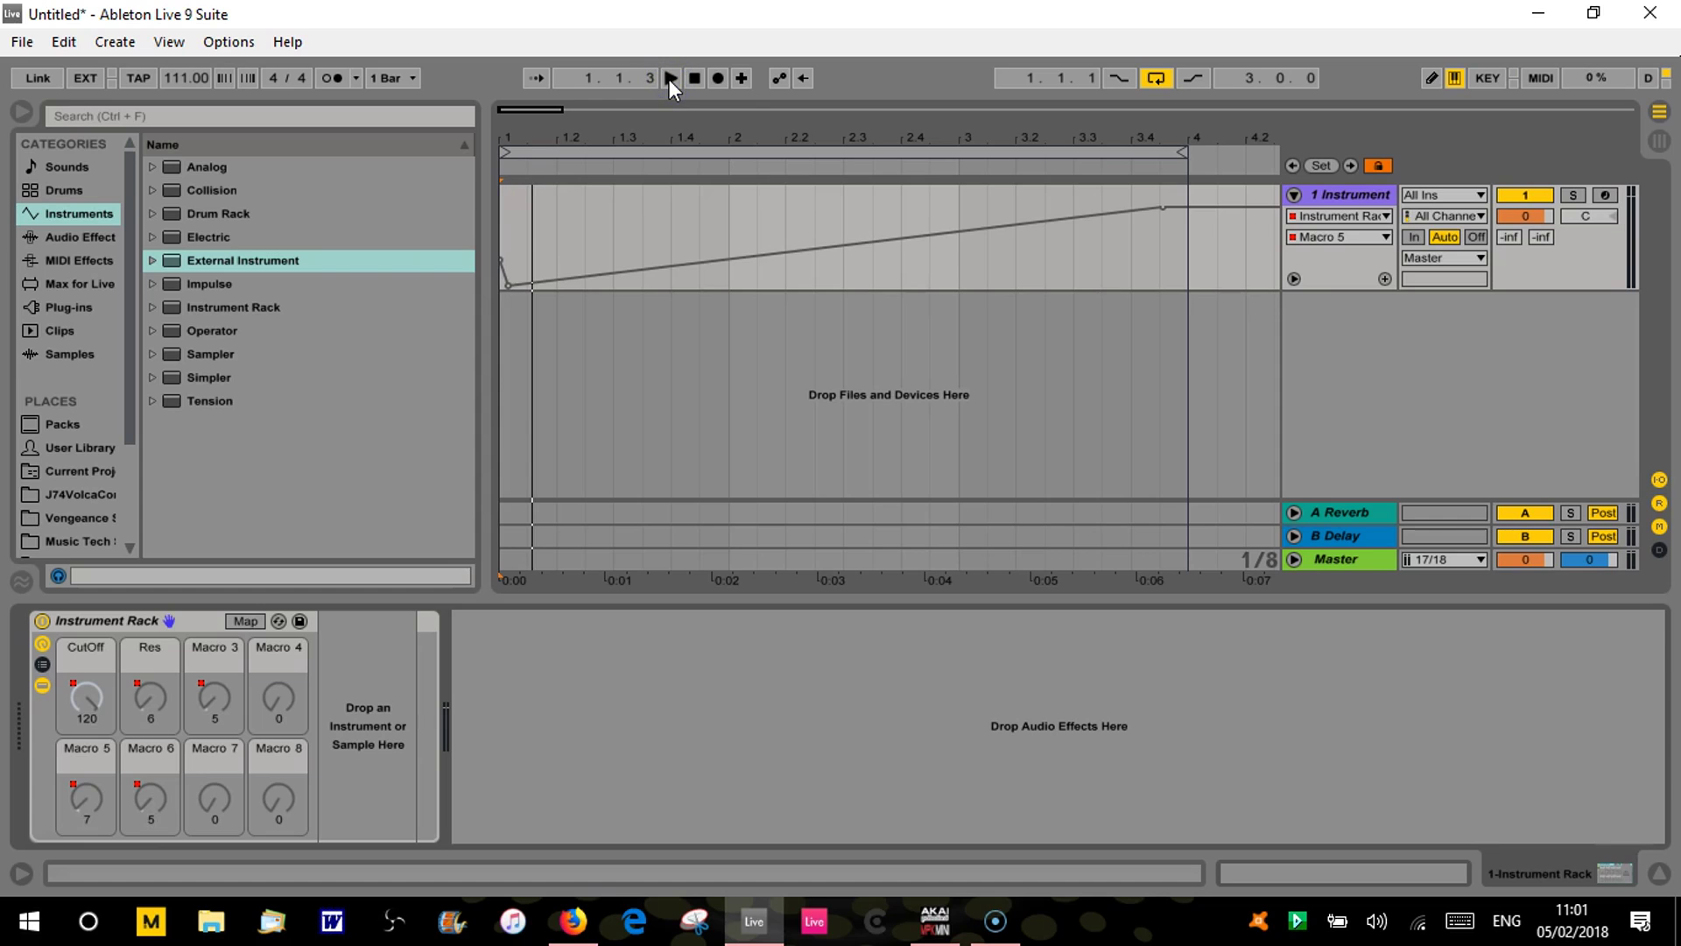
left_click(695, 77)
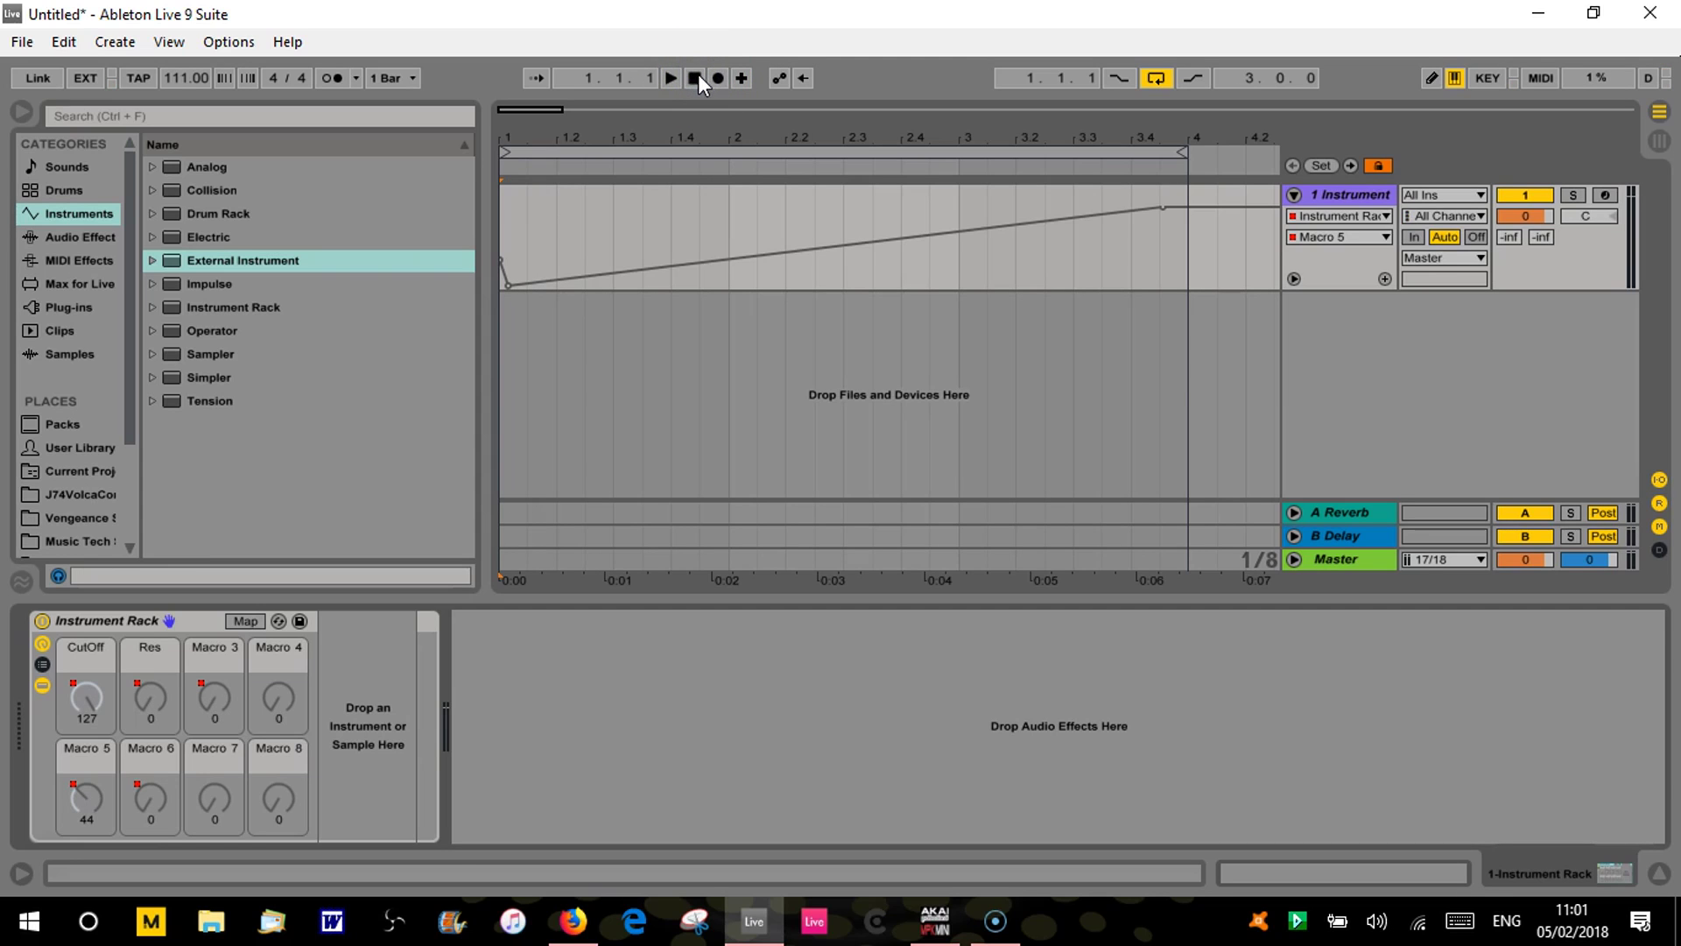
Delete the accidental Transport Stop assignment from the MIDI mappings and exit mapping mode.
left_click(312, 423)
left_click(281, 453)
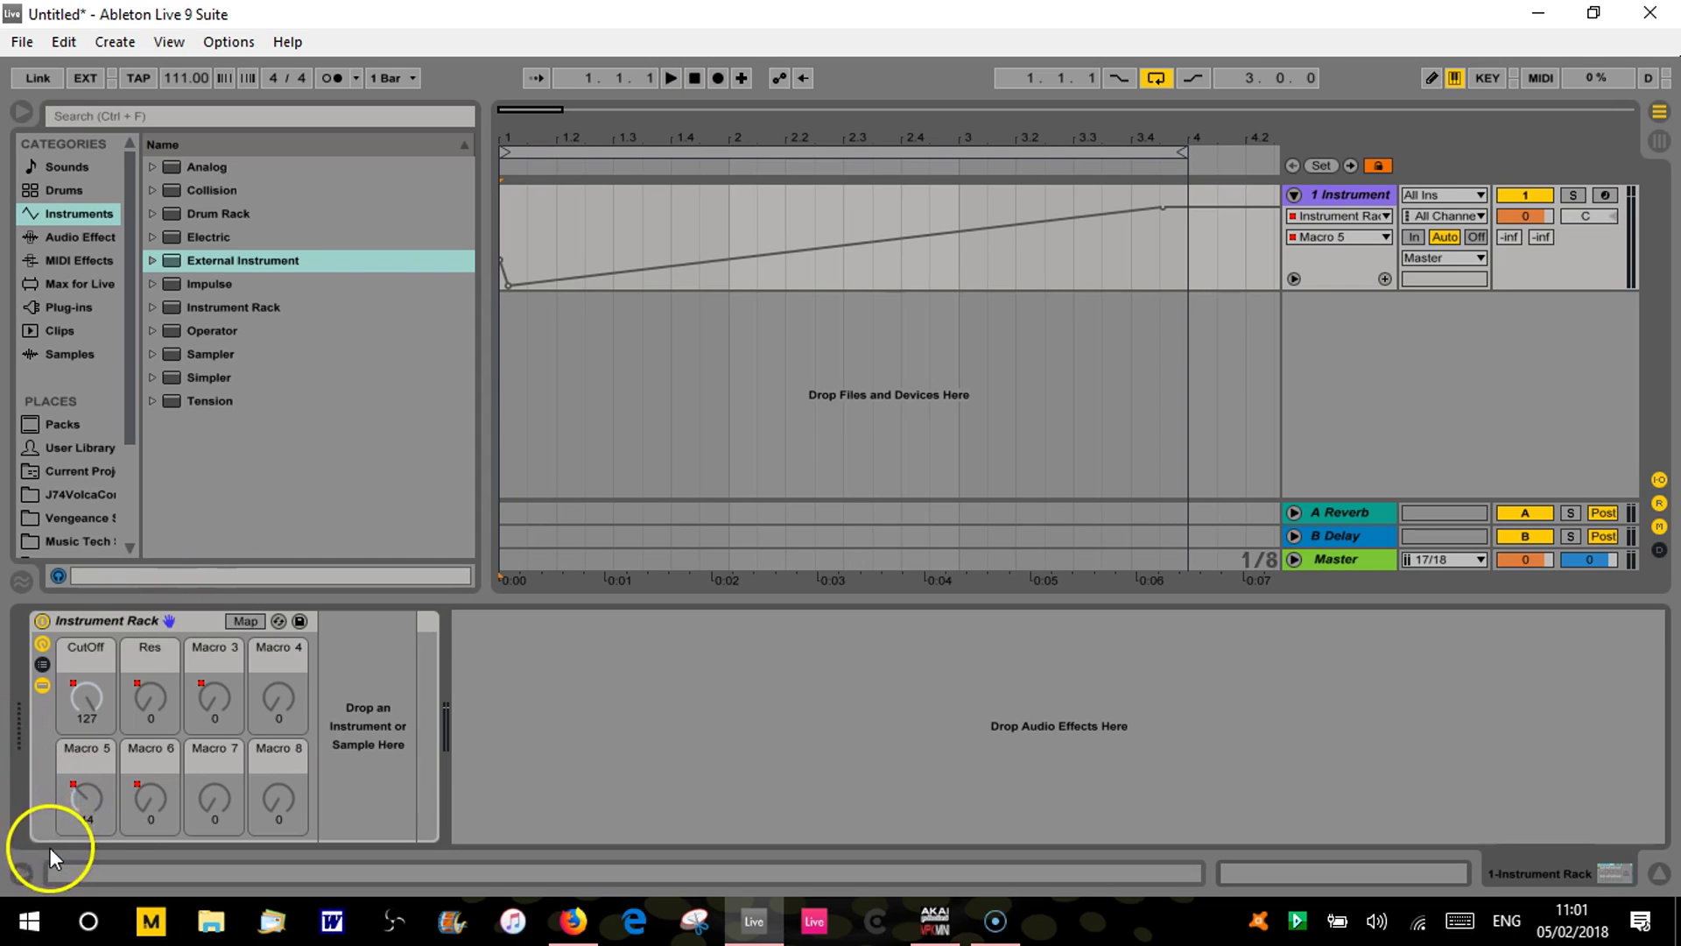
key("ctrl+m")
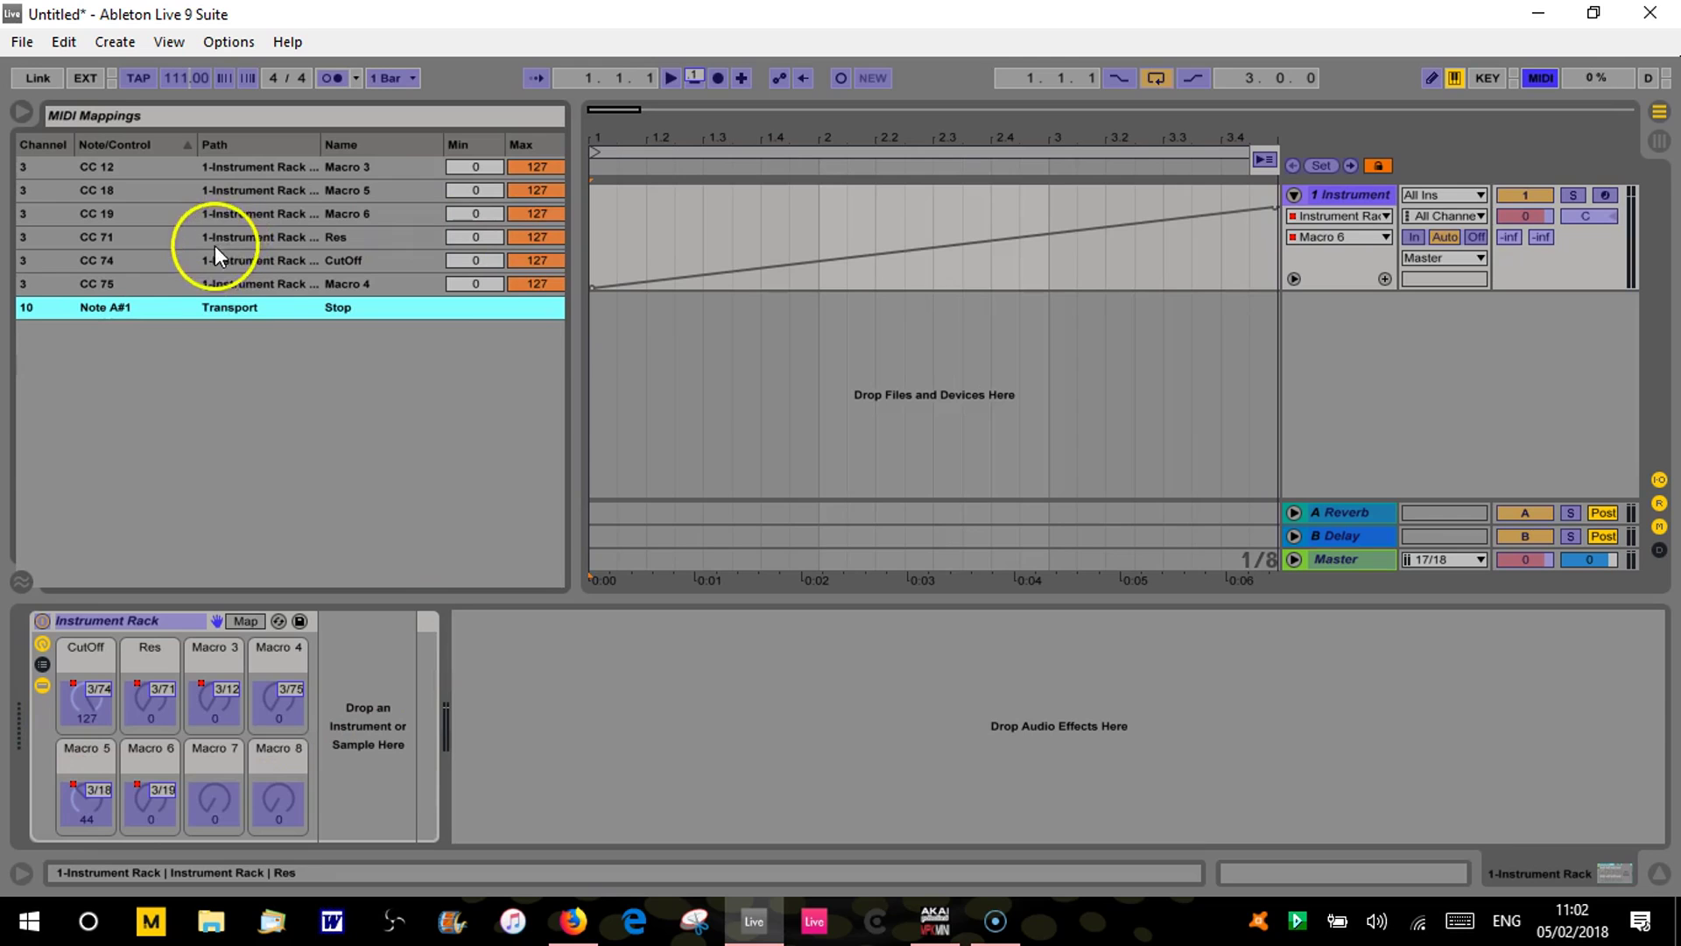
left_click(233, 308)
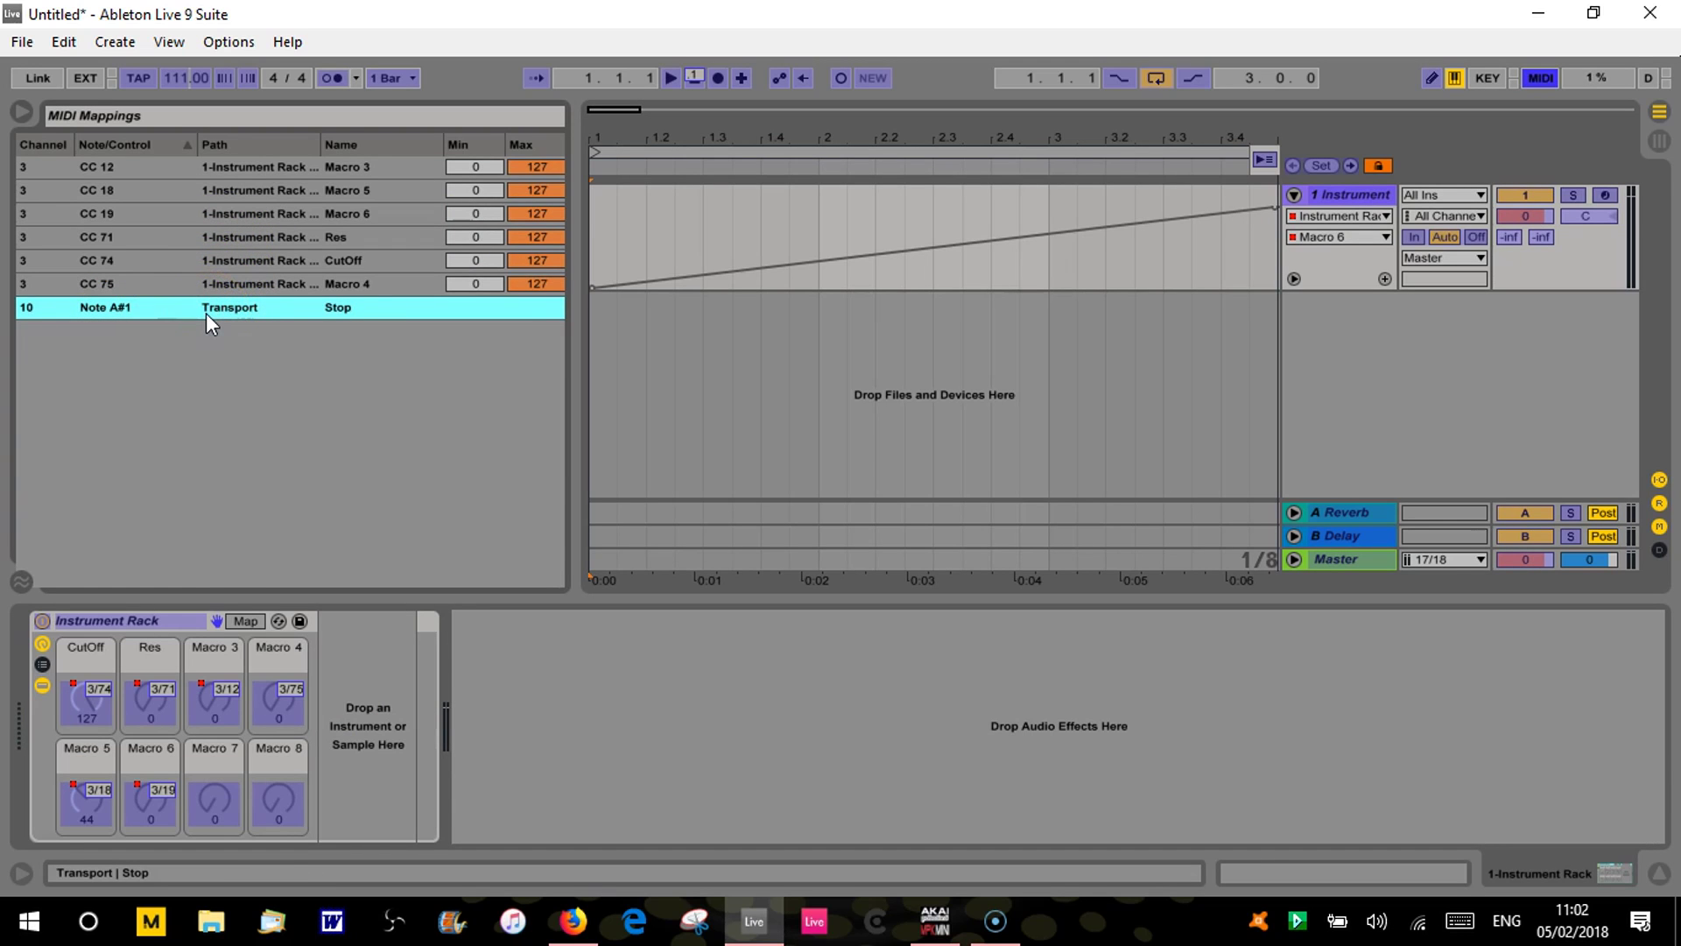
key("Delete")
left_click(1611, 40)
left_click(1539, 79)
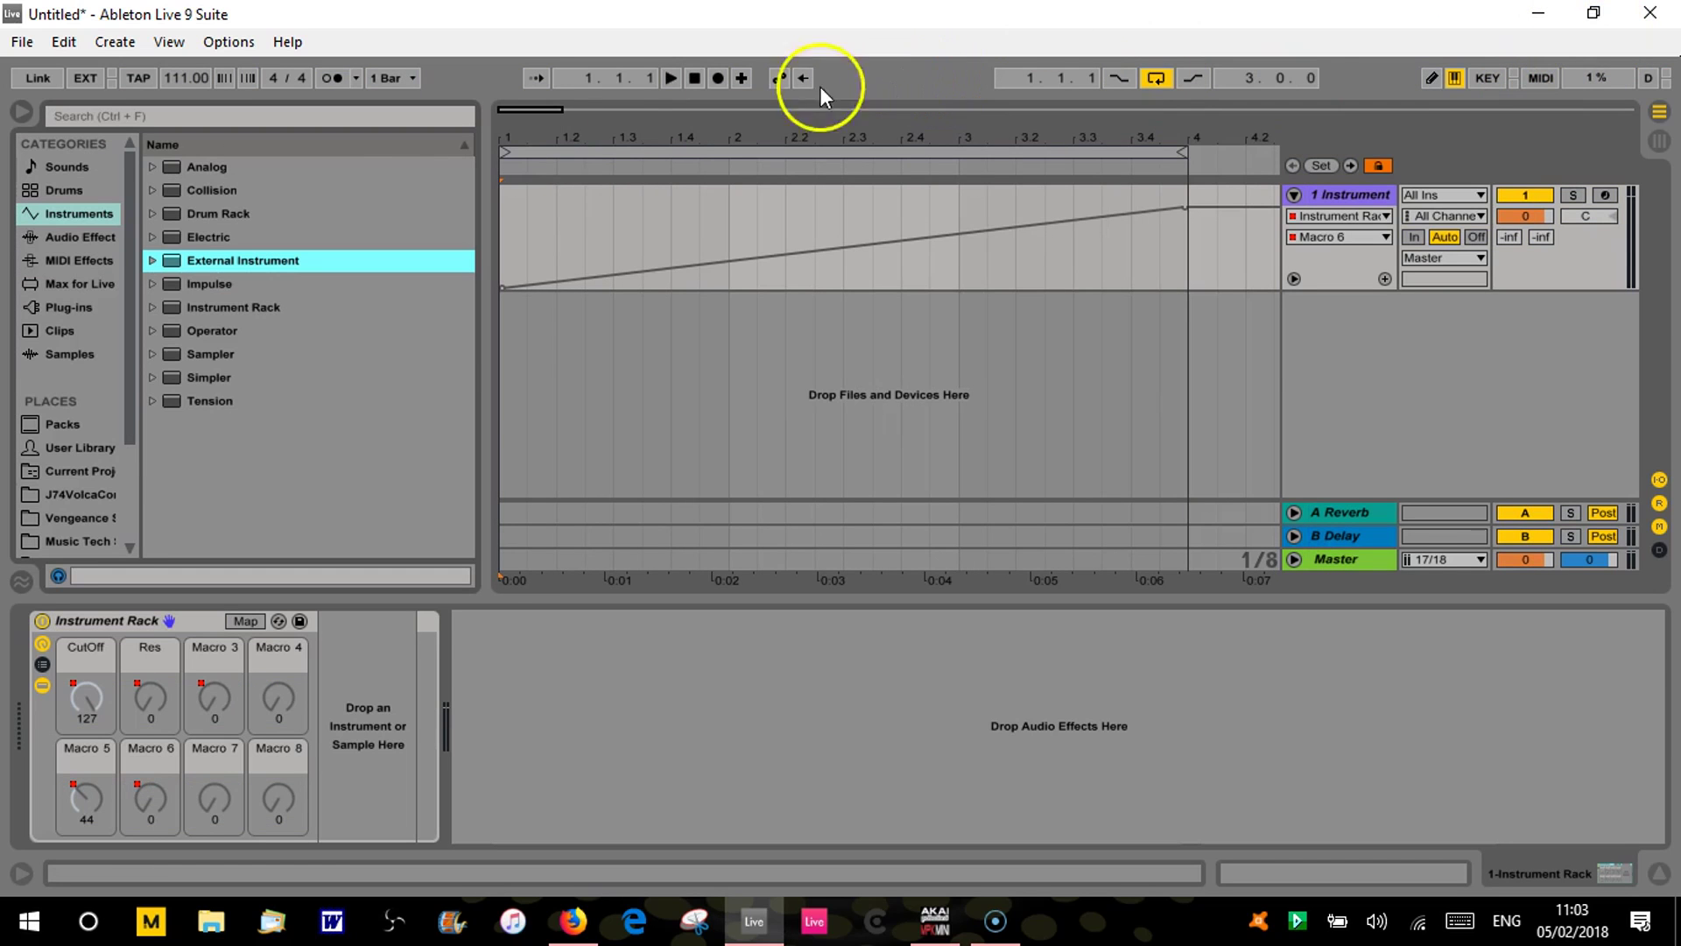
Play the arrangement from the start to test the corrected macro mappings, then stop playback.
left_click(672, 78)
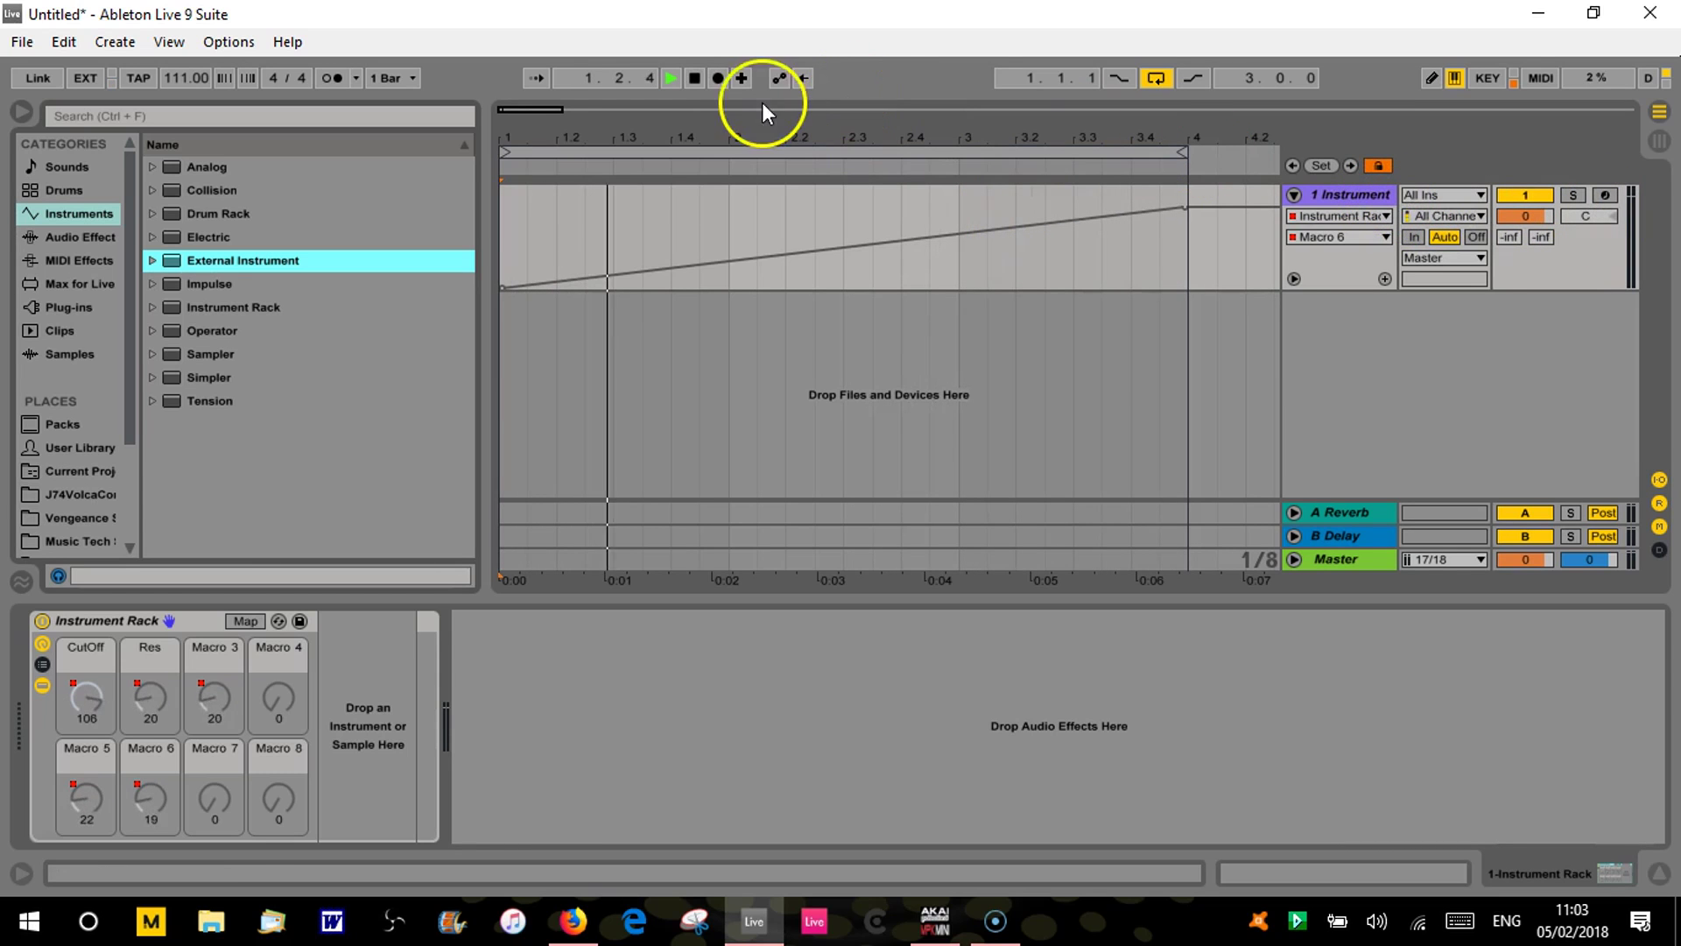
left_click(696, 81)
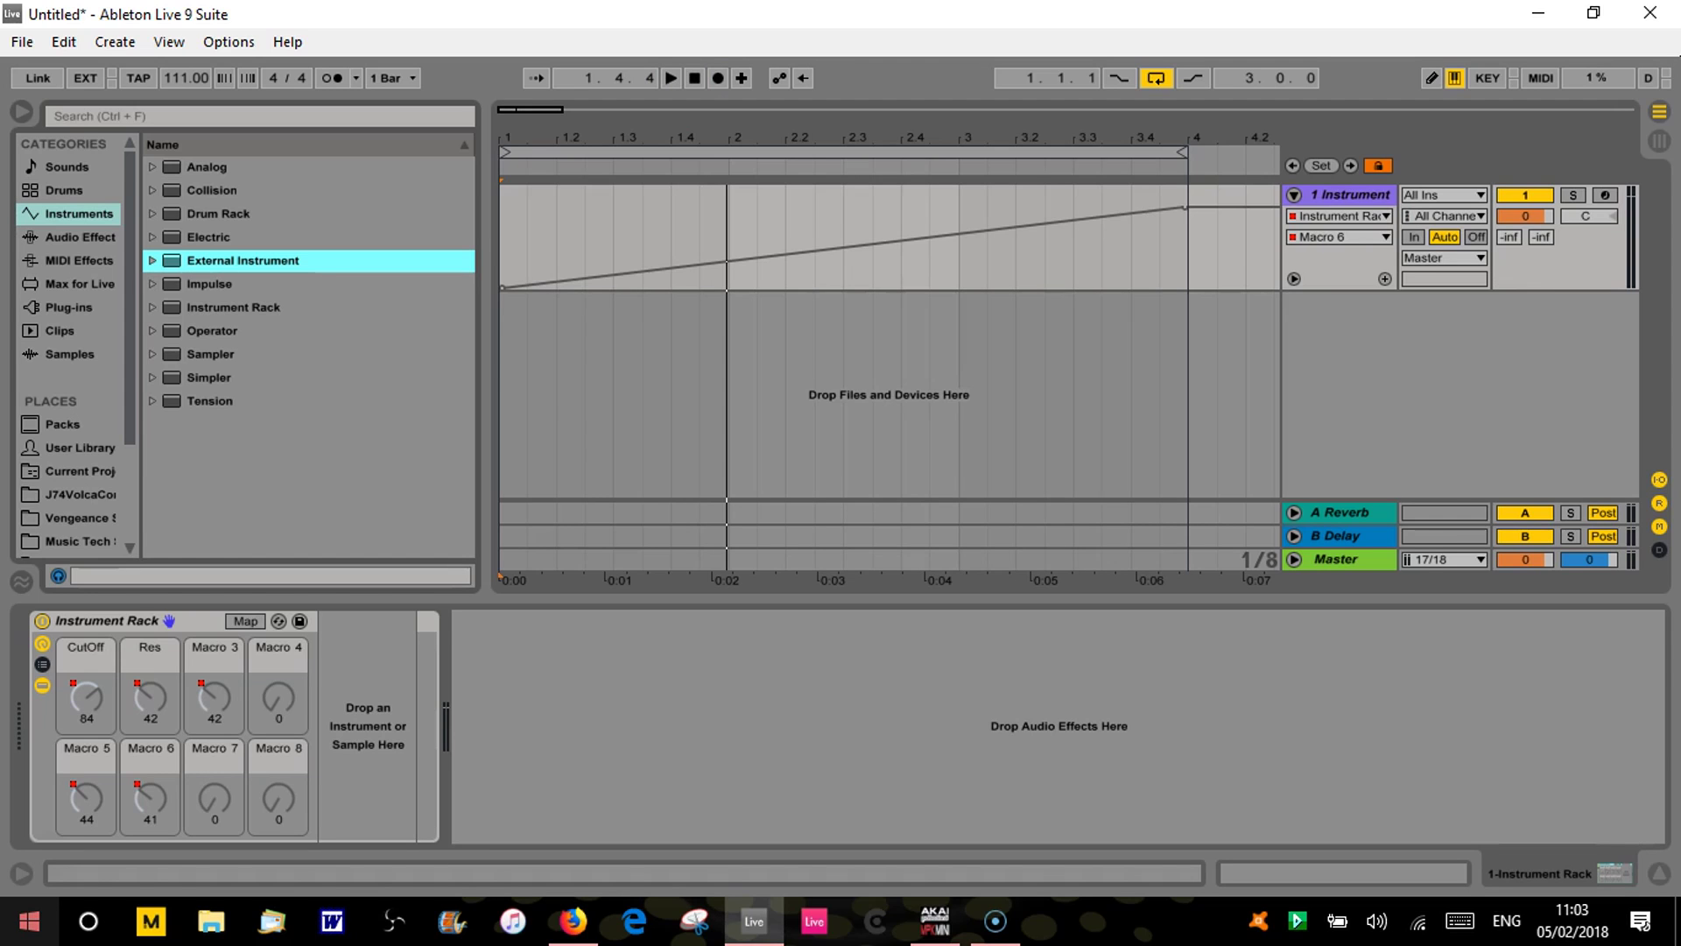
left_click(33, 890)
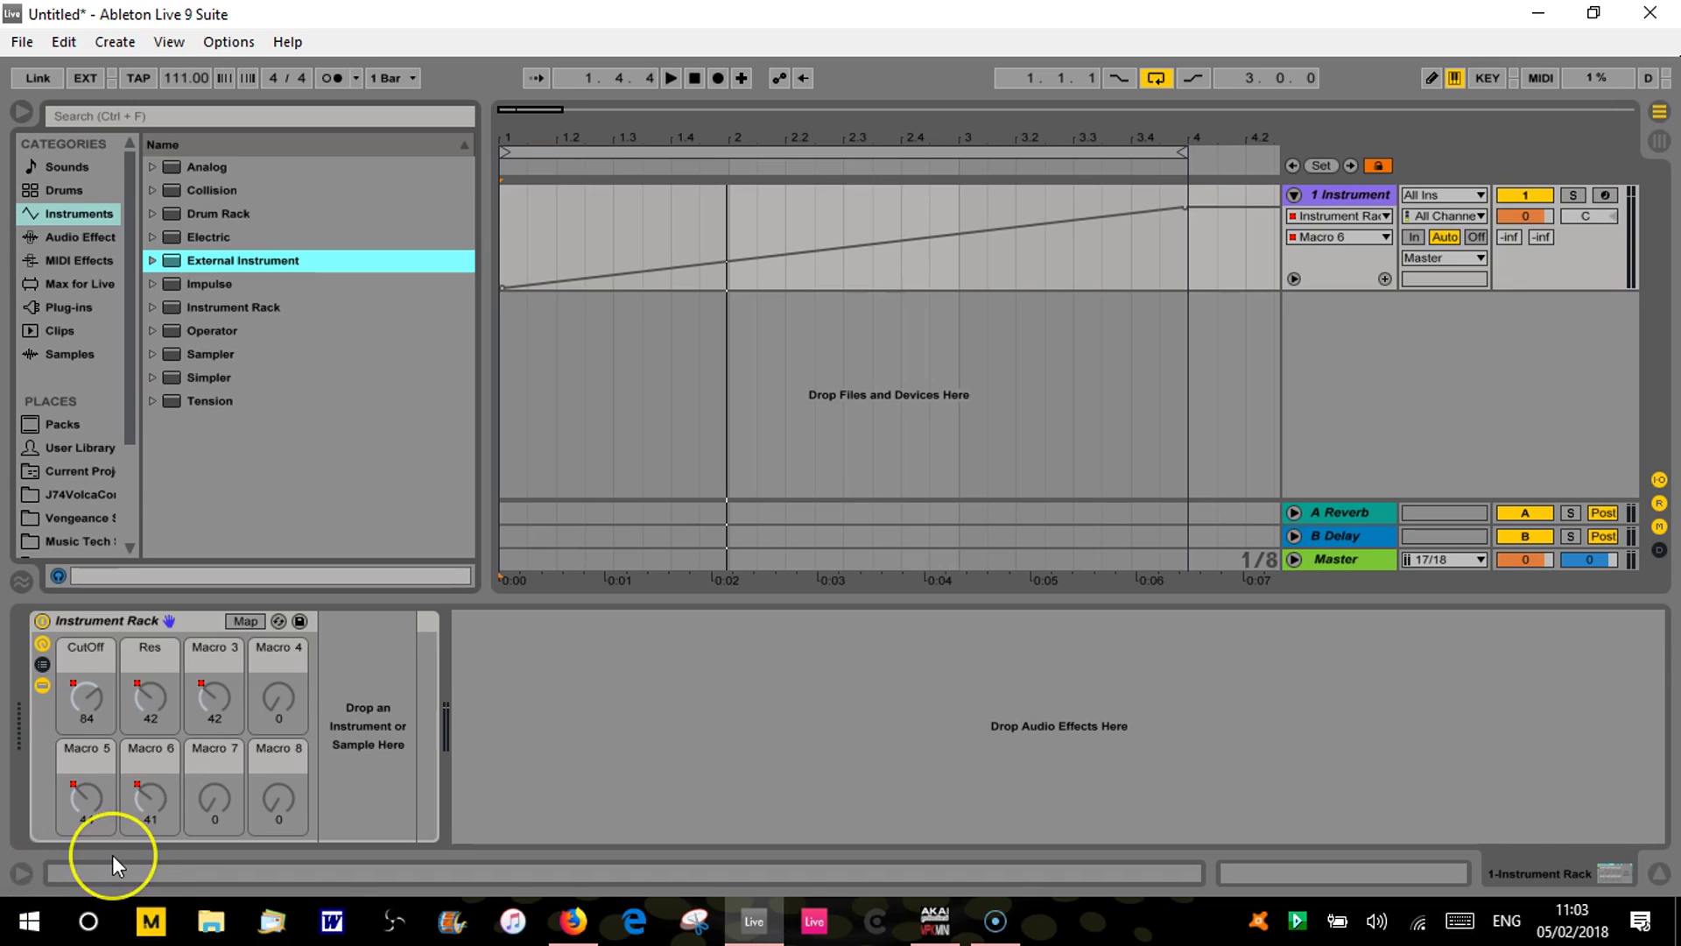